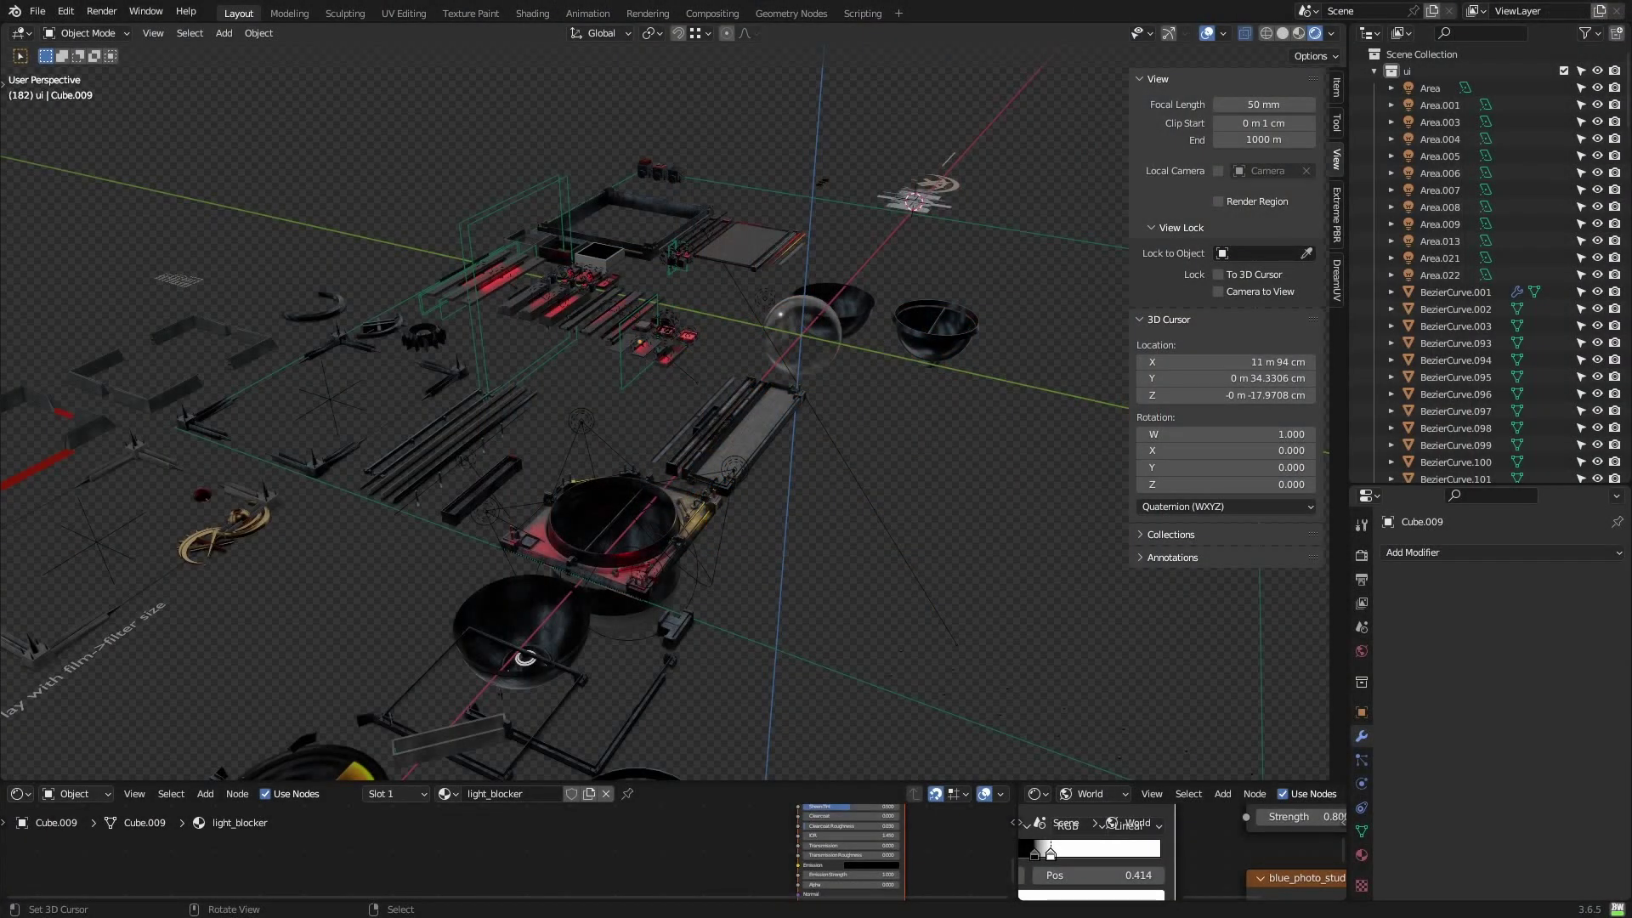
# - Review the camera's orthographic lens settings and the output resolution, and view the layout from above and through the camera
pyautogui.moveTo(707, 517); pyautogui.dragTo(631, 541, button='middle')
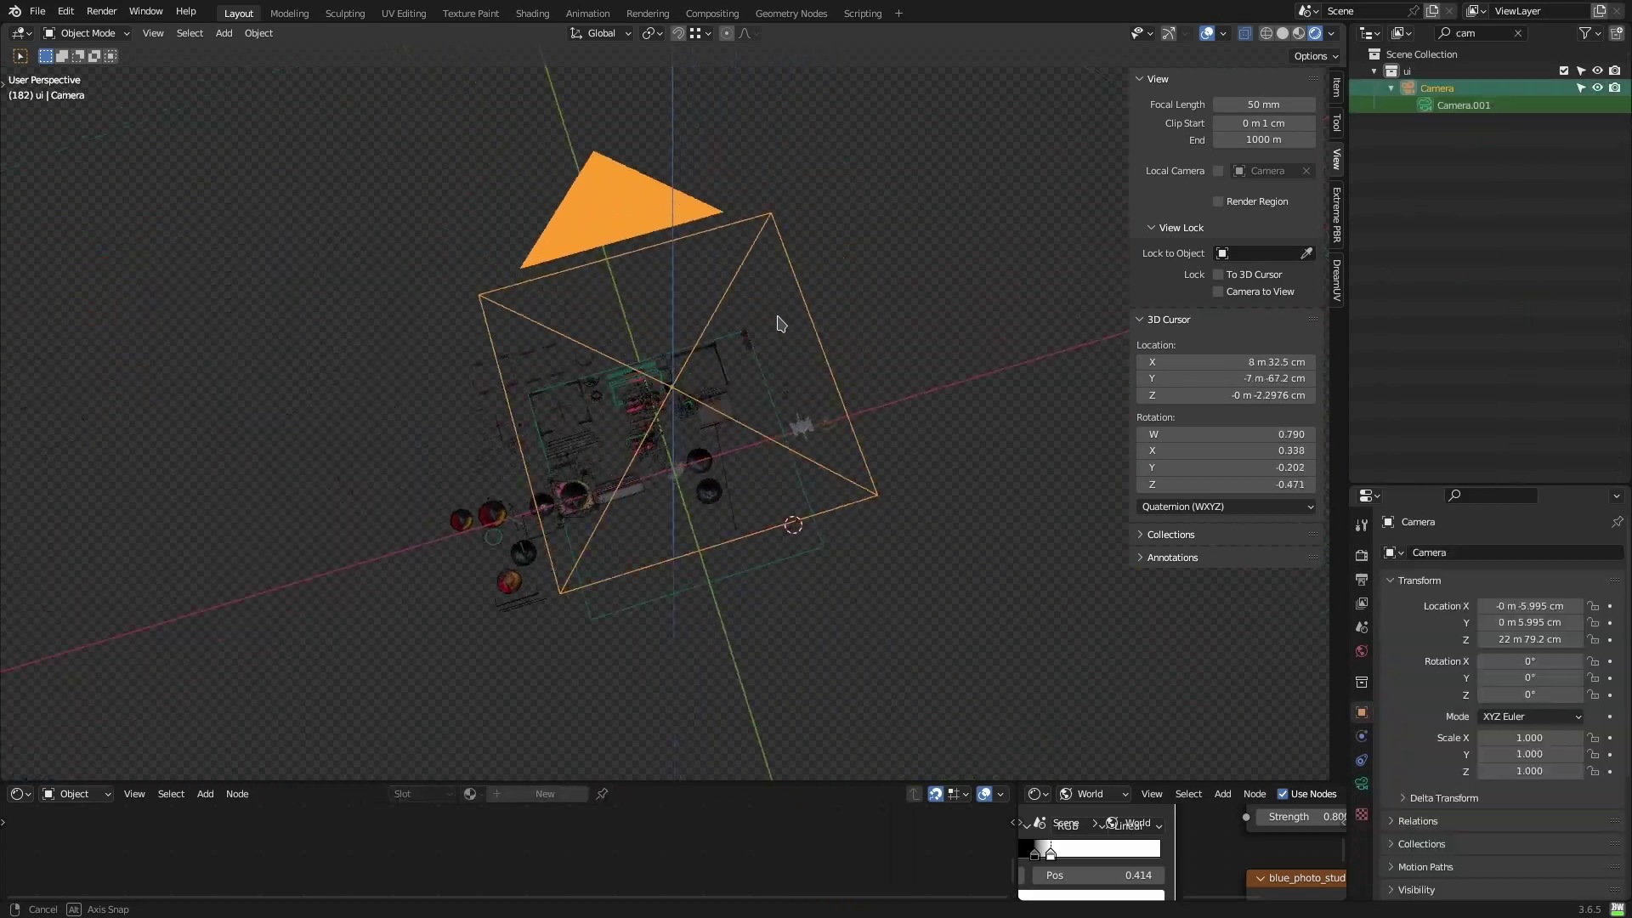
pyautogui.moveTo(722, 357); pyautogui.dragTo(816, 476, button='middle')
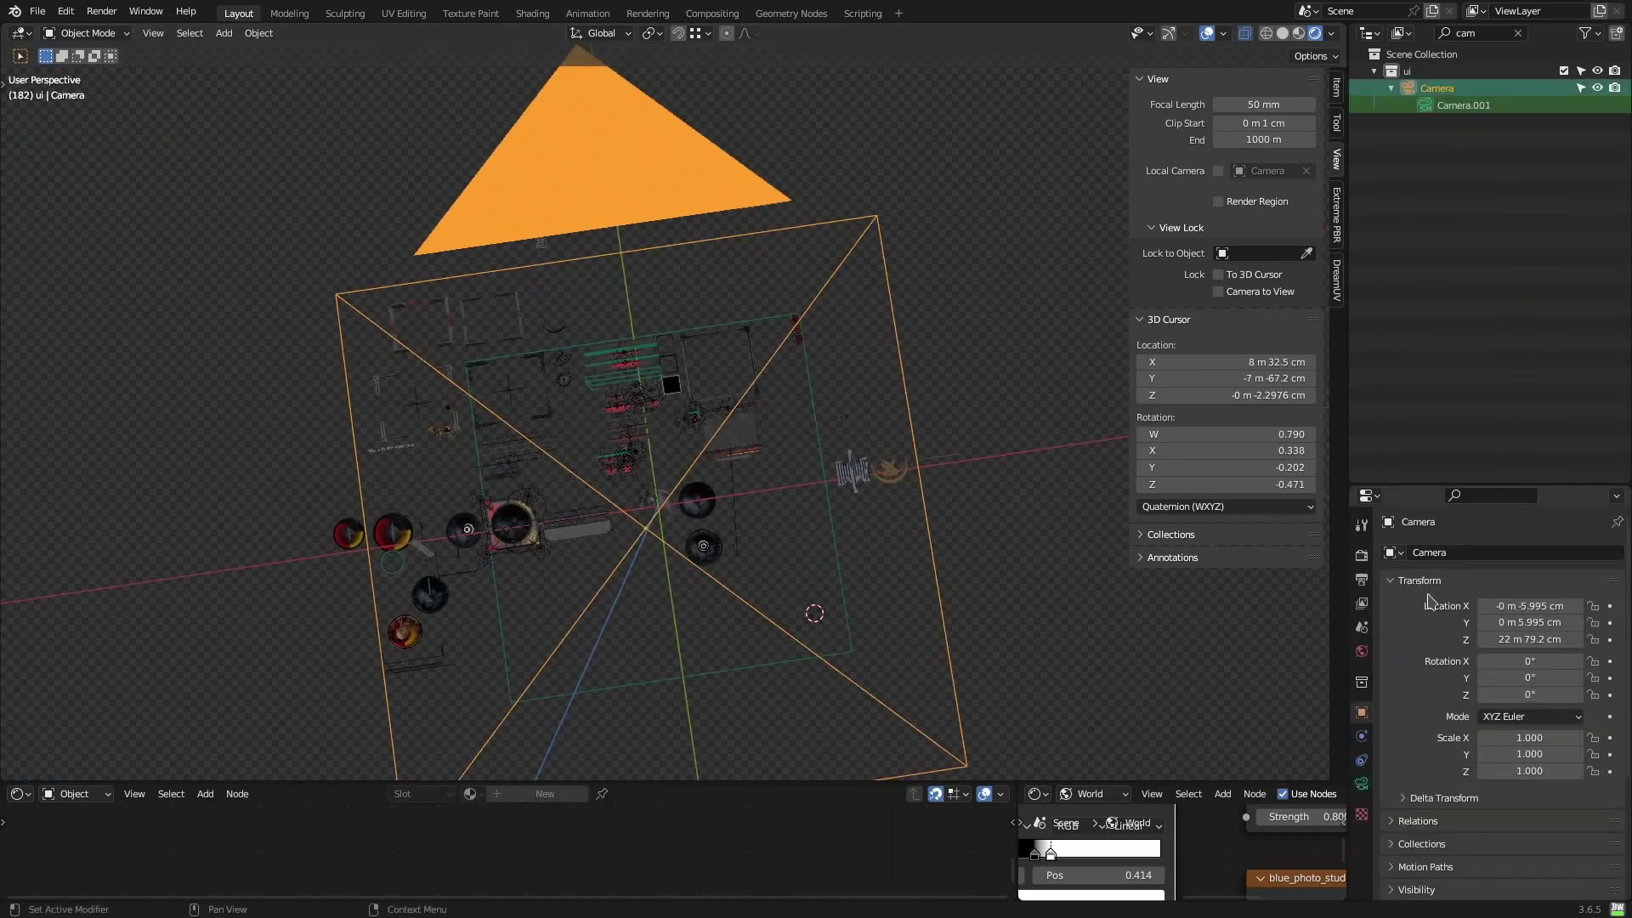
pyautogui.click(1361, 784)
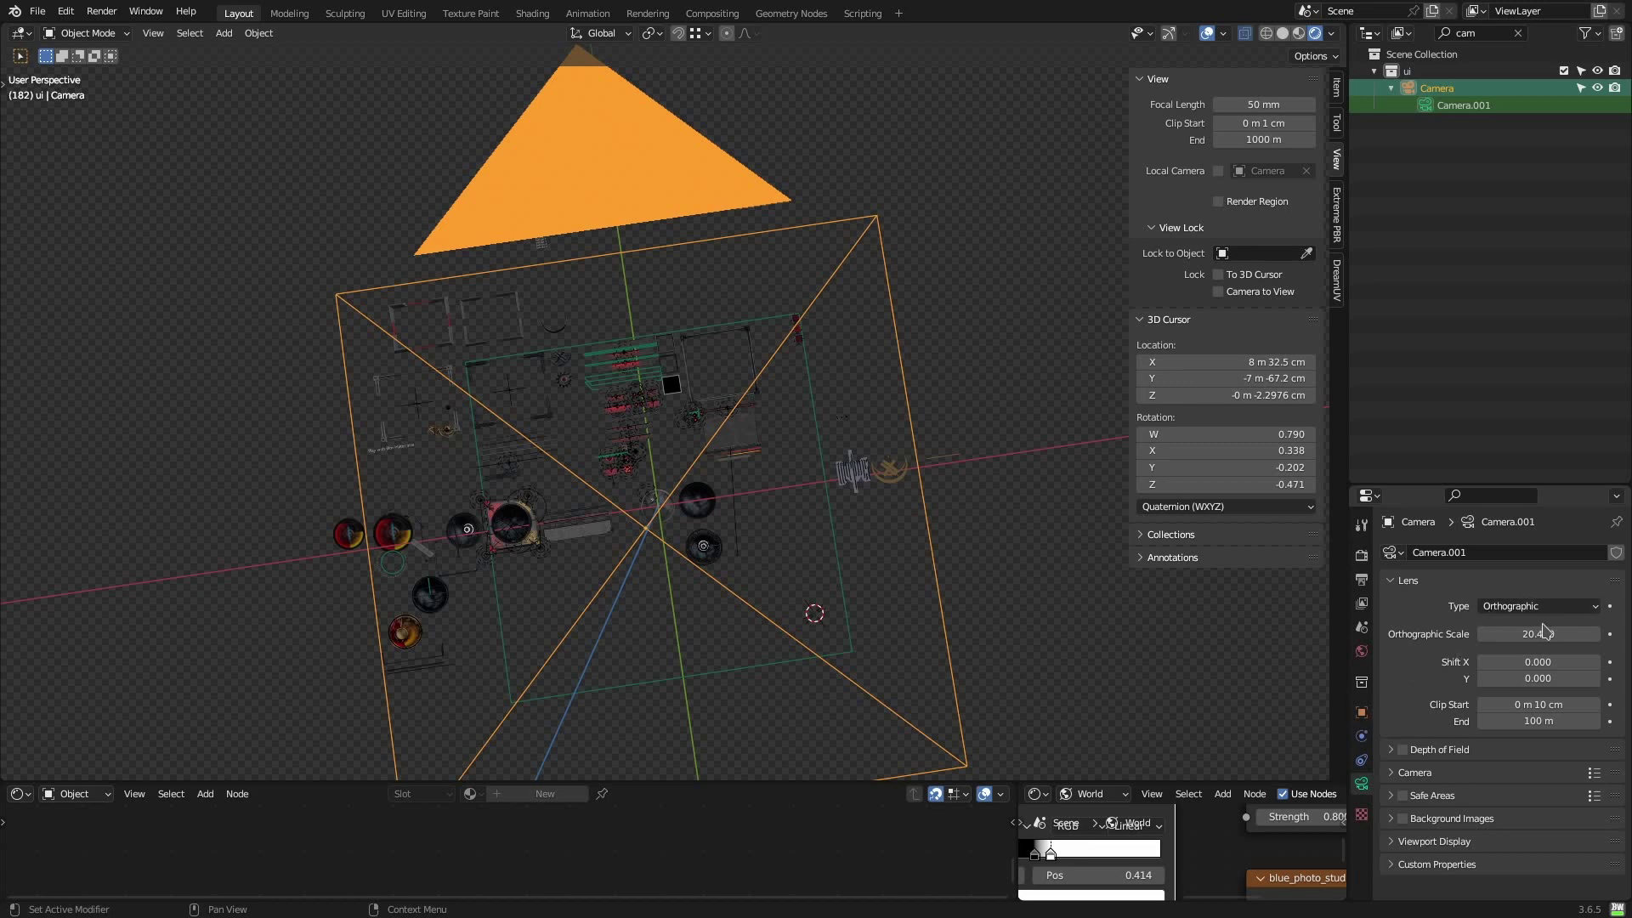
pyautogui.press('KP_7')
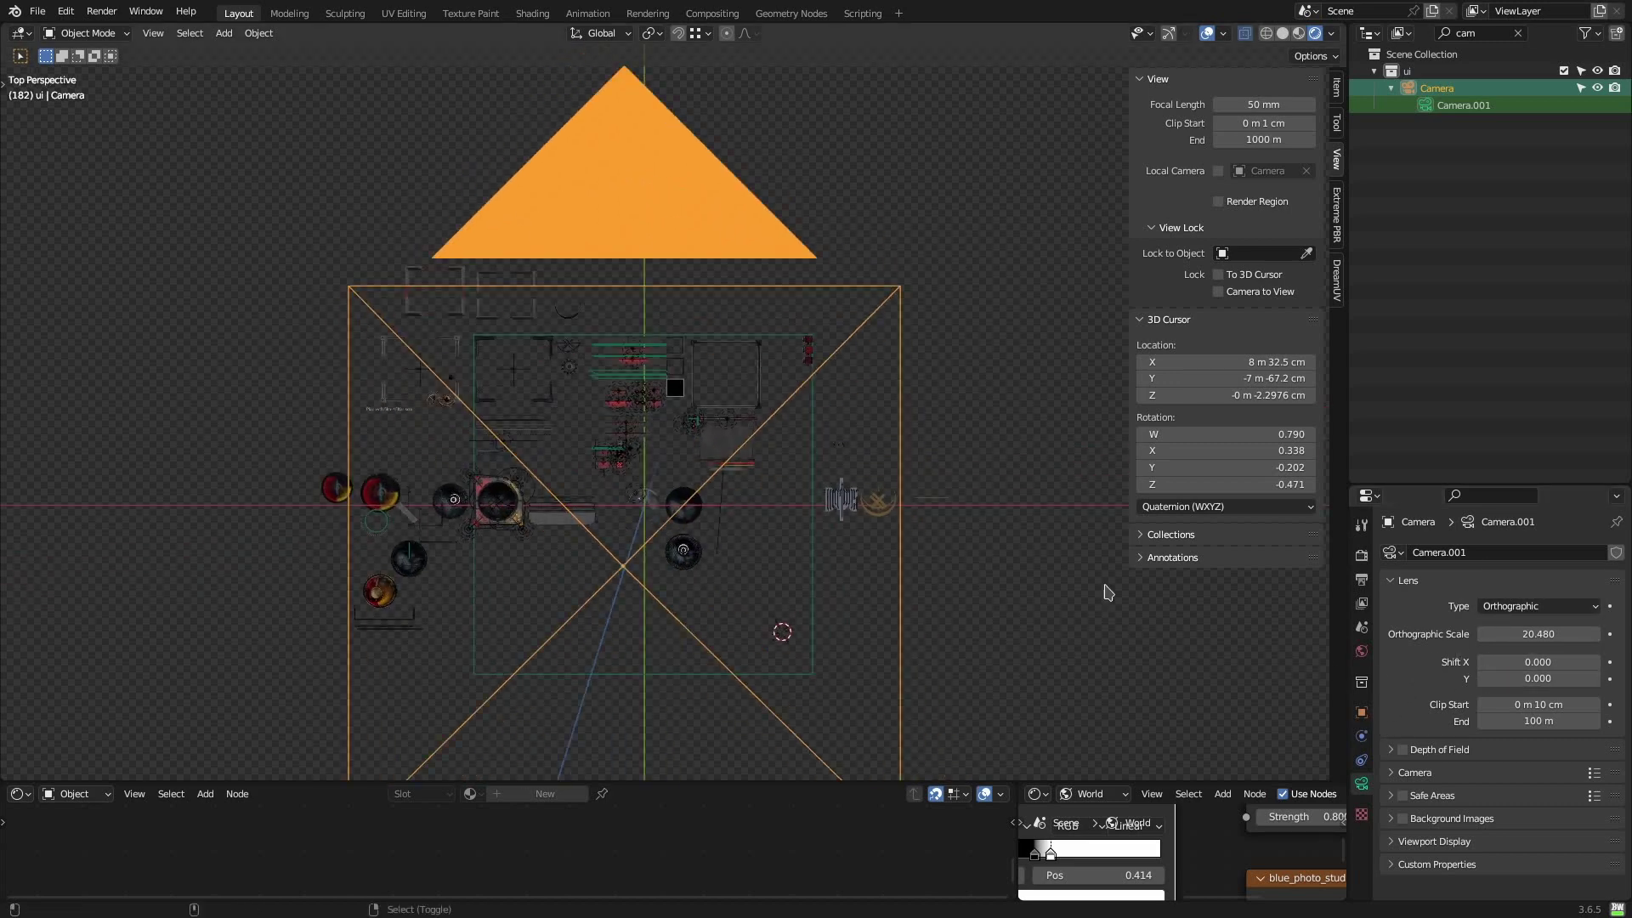
pyautogui.click(1362, 580)
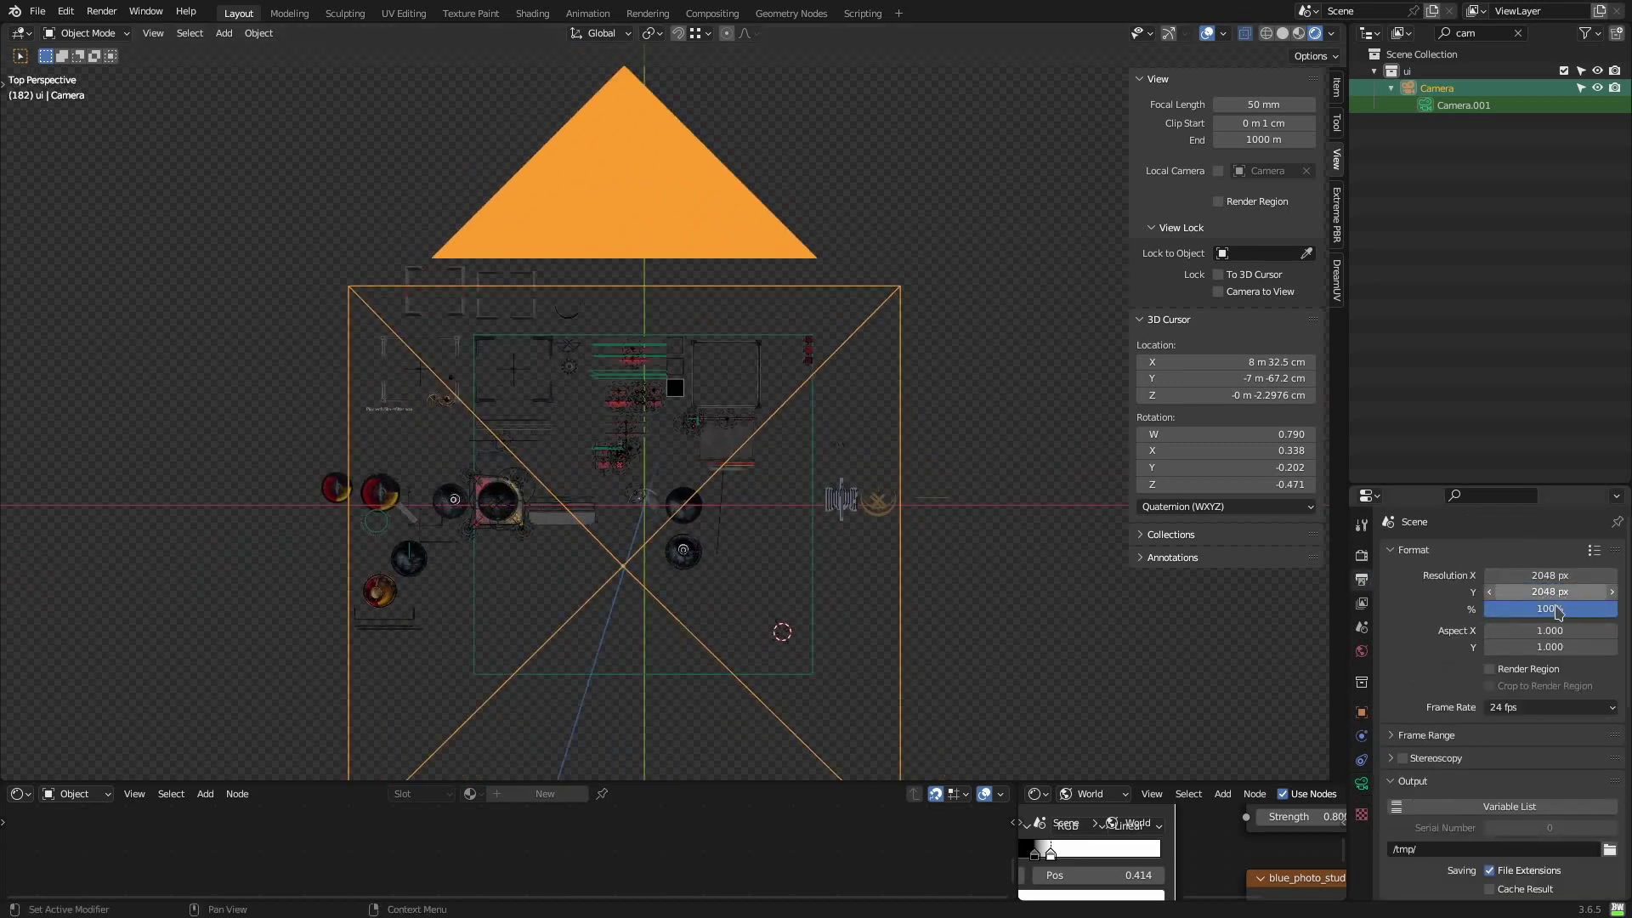
pyautogui.press('KP_0')
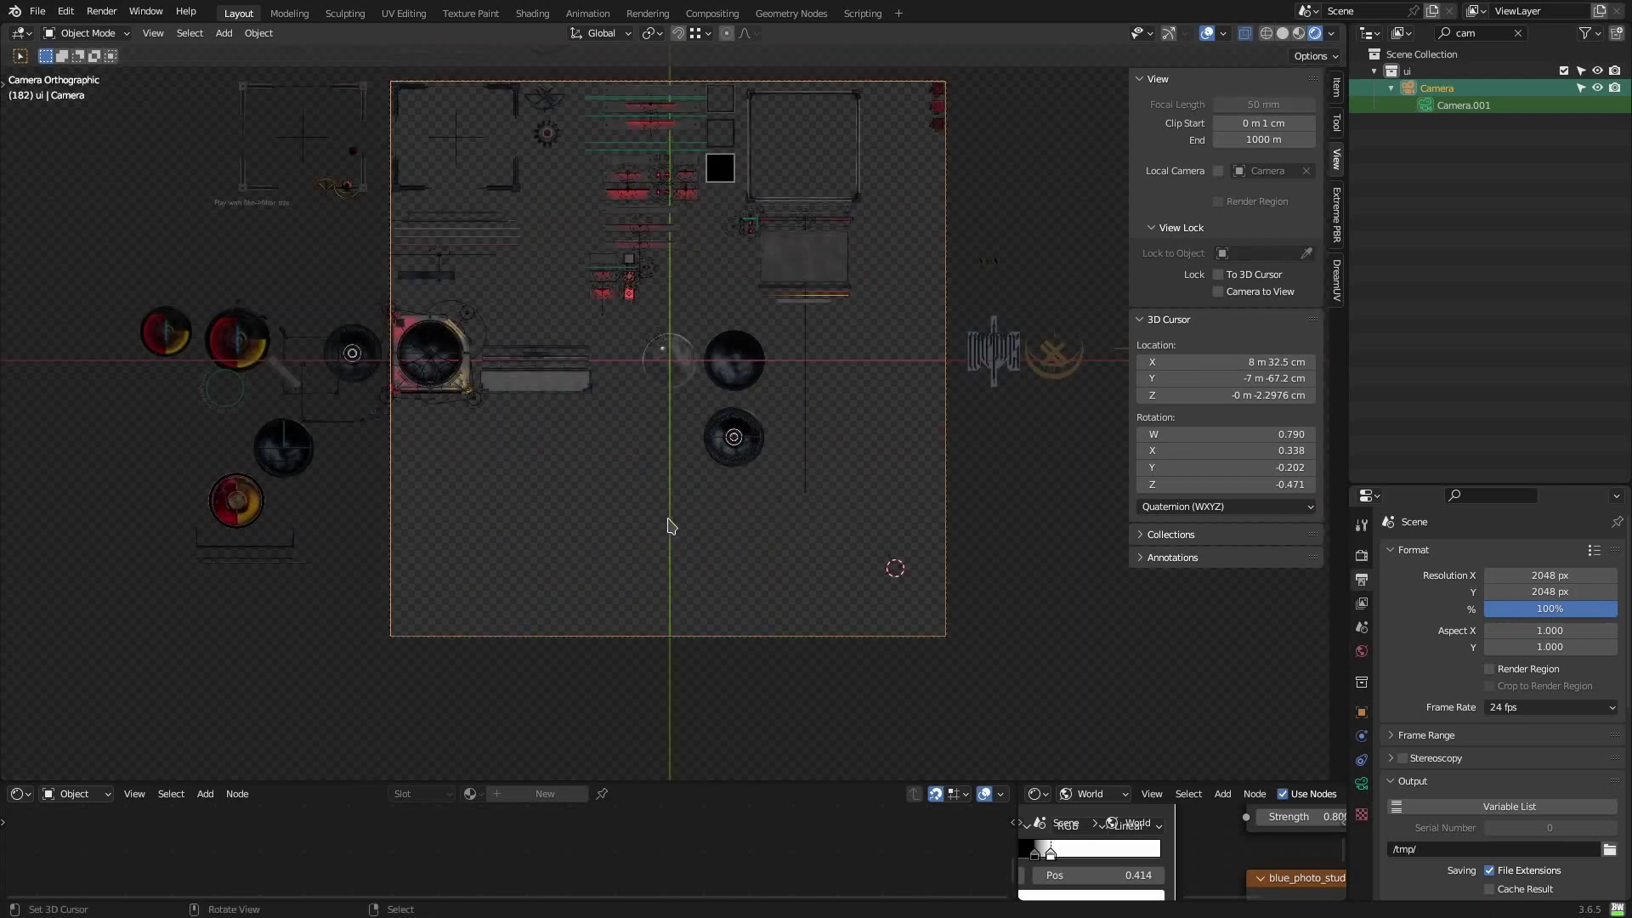
# - Examine the spiked corner frame, the light blocker, the red-lit concrete bar and the long thin bars by selecting each
pyautogui.moveTo(704, 406); pyautogui.dragTo(791, 389, button='middle')
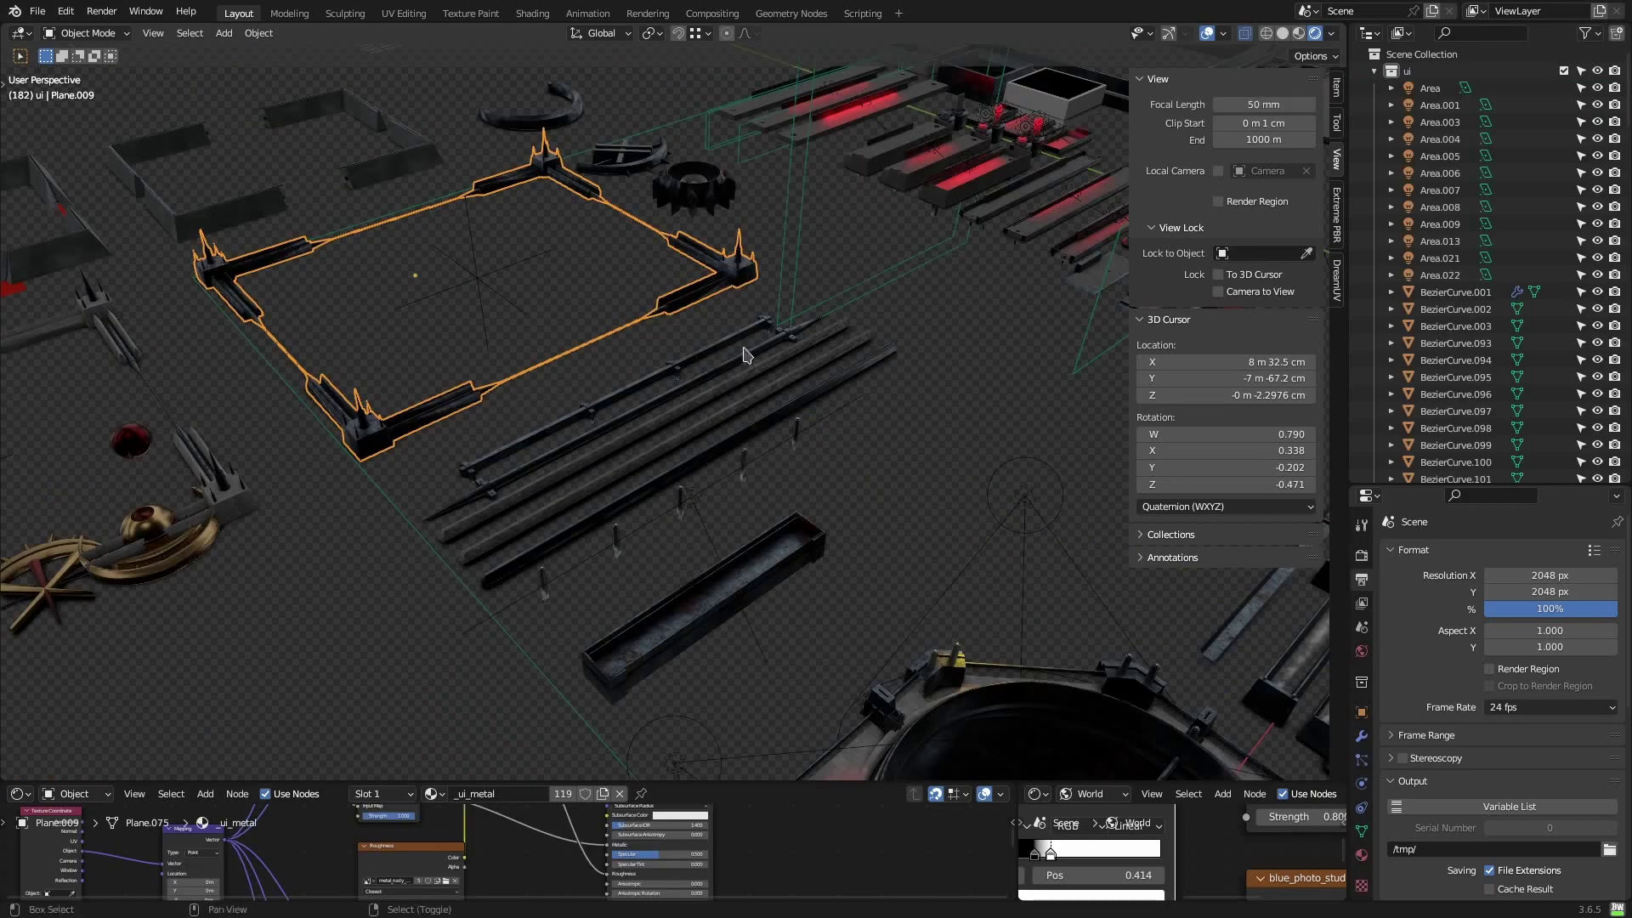
pyautogui.keyDown('shift'); pyautogui.moveTo(743, 347); pyautogui.dragTo(722, 433, button='middle'); pyautogui.keyUp('shift')
pyautogui.rightClick(691, 267)
pyautogui.rightClick(820, 193)
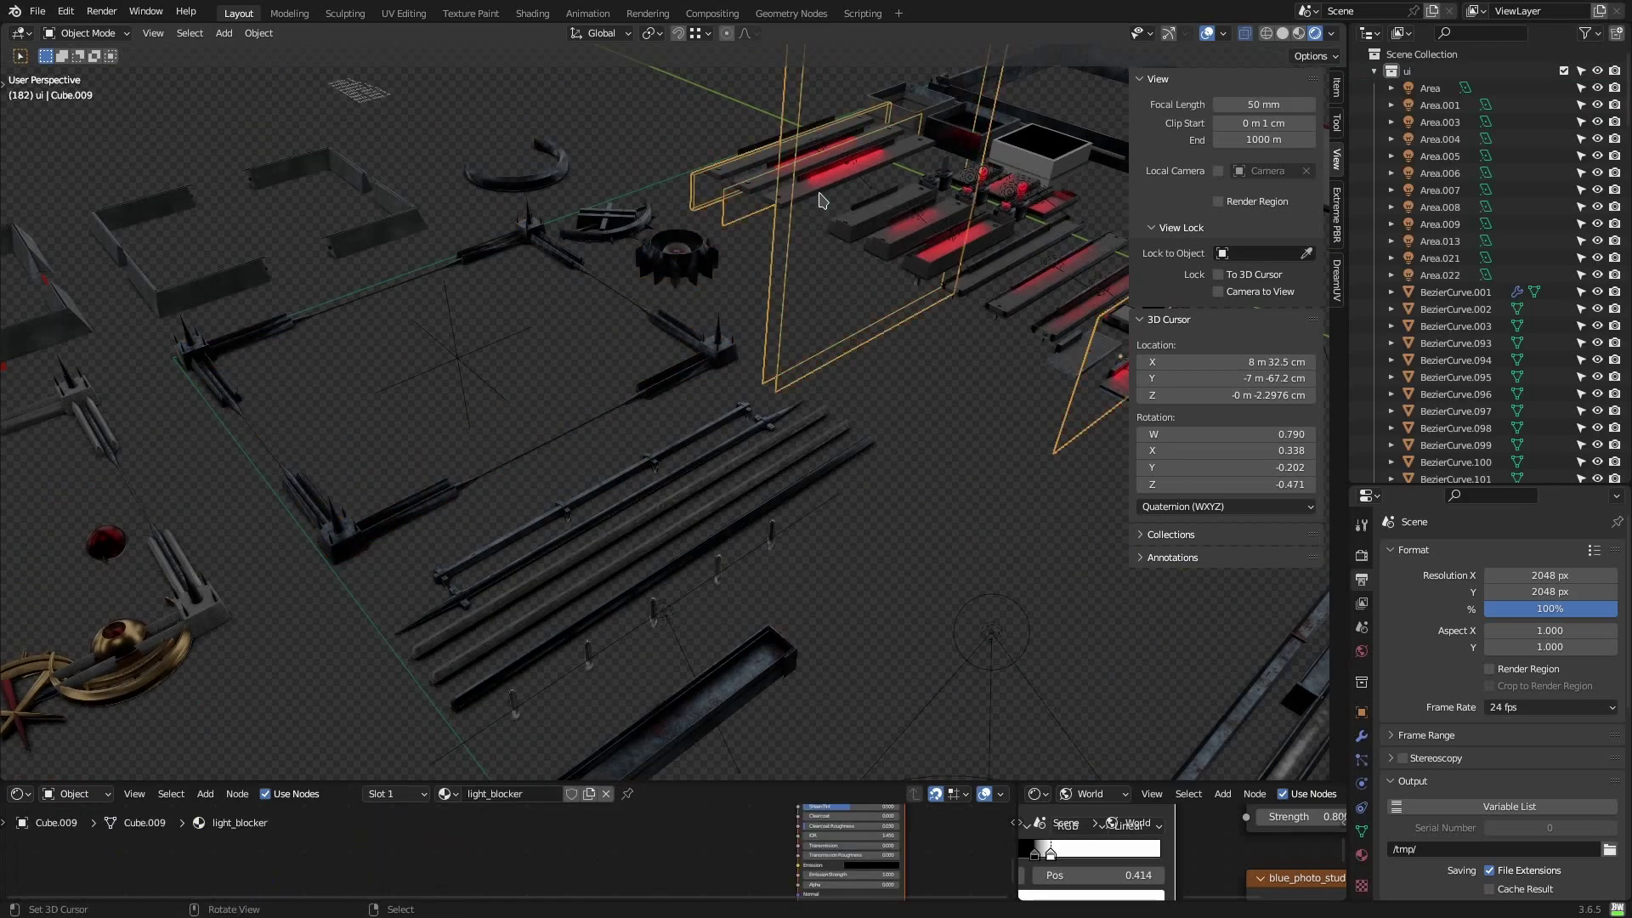
pyautogui.click(917, 255)
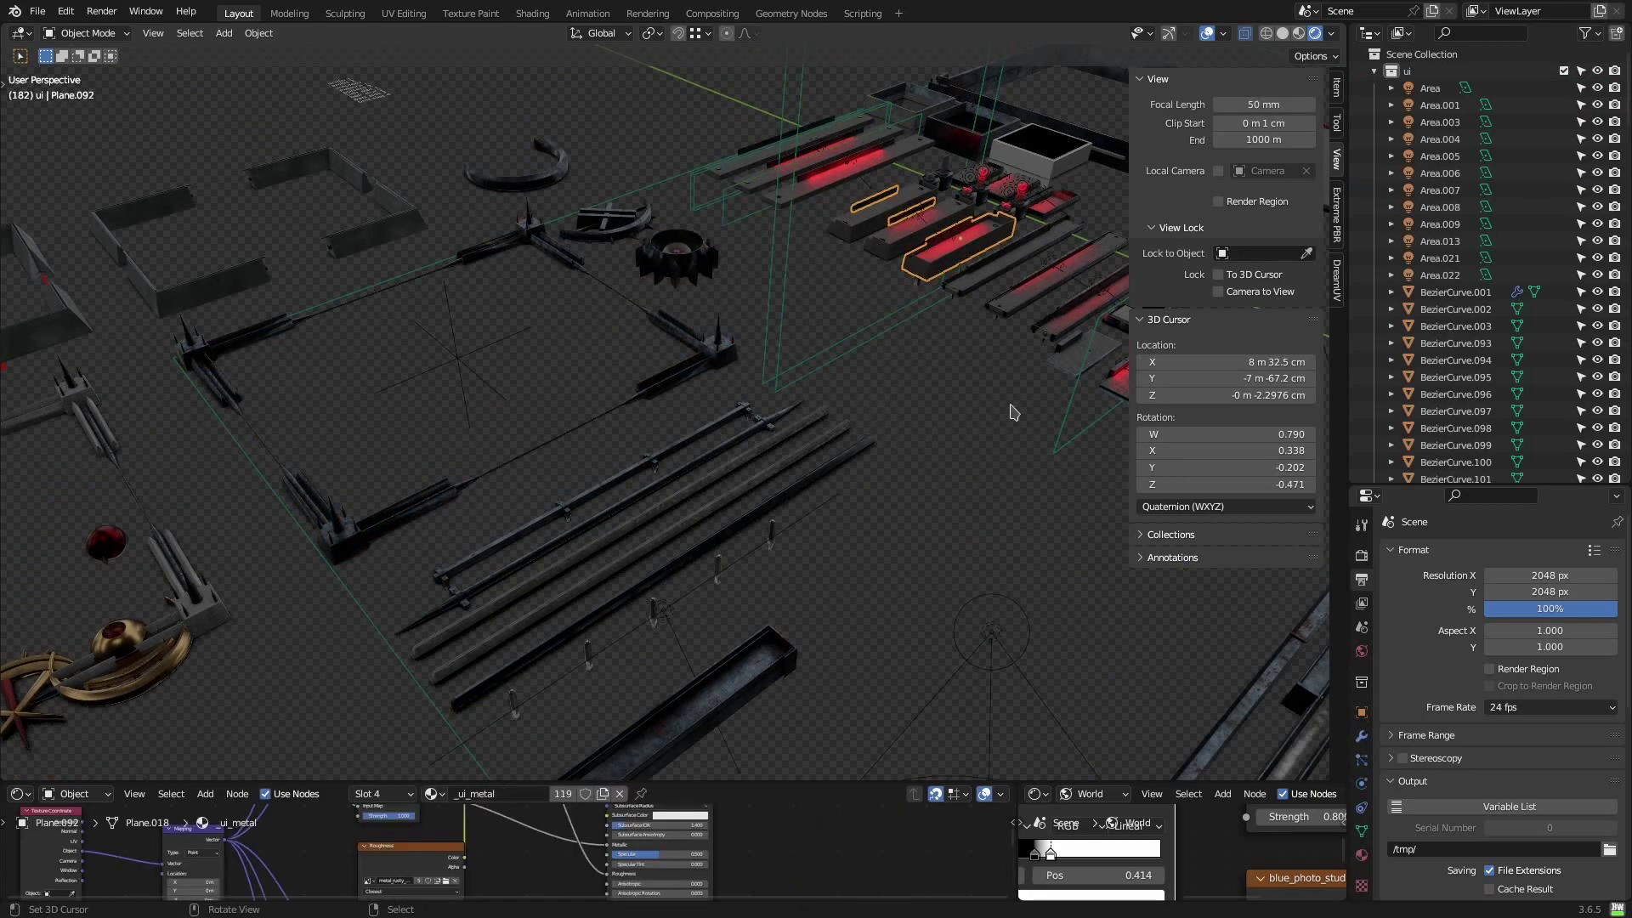
pyautogui.keyDown('shift'); pyautogui.moveTo(1013, 412); pyautogui.dragTo(921, 417, button='middle'); pyautogui.keyUp('shift')
pyautogui.click(486, 588)
pyautogui.click(514, 637)
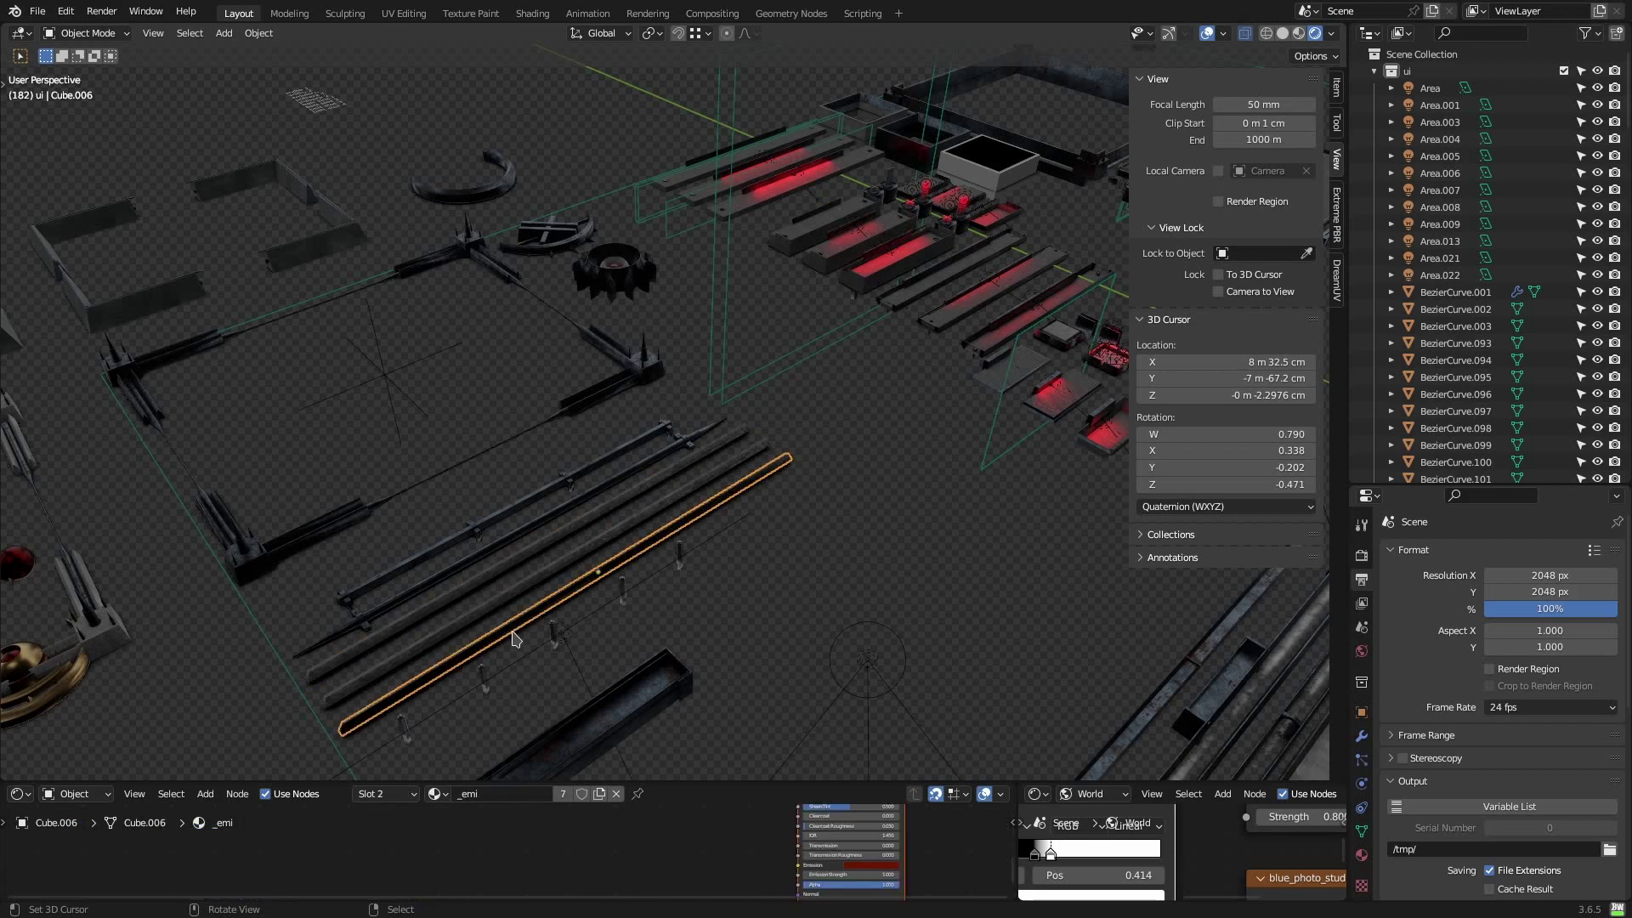
# - Look over the whole layout from above, then examine the spiked corner frame at an angle
pyautogui.press('KP_7')
pyautogui.press('Home')
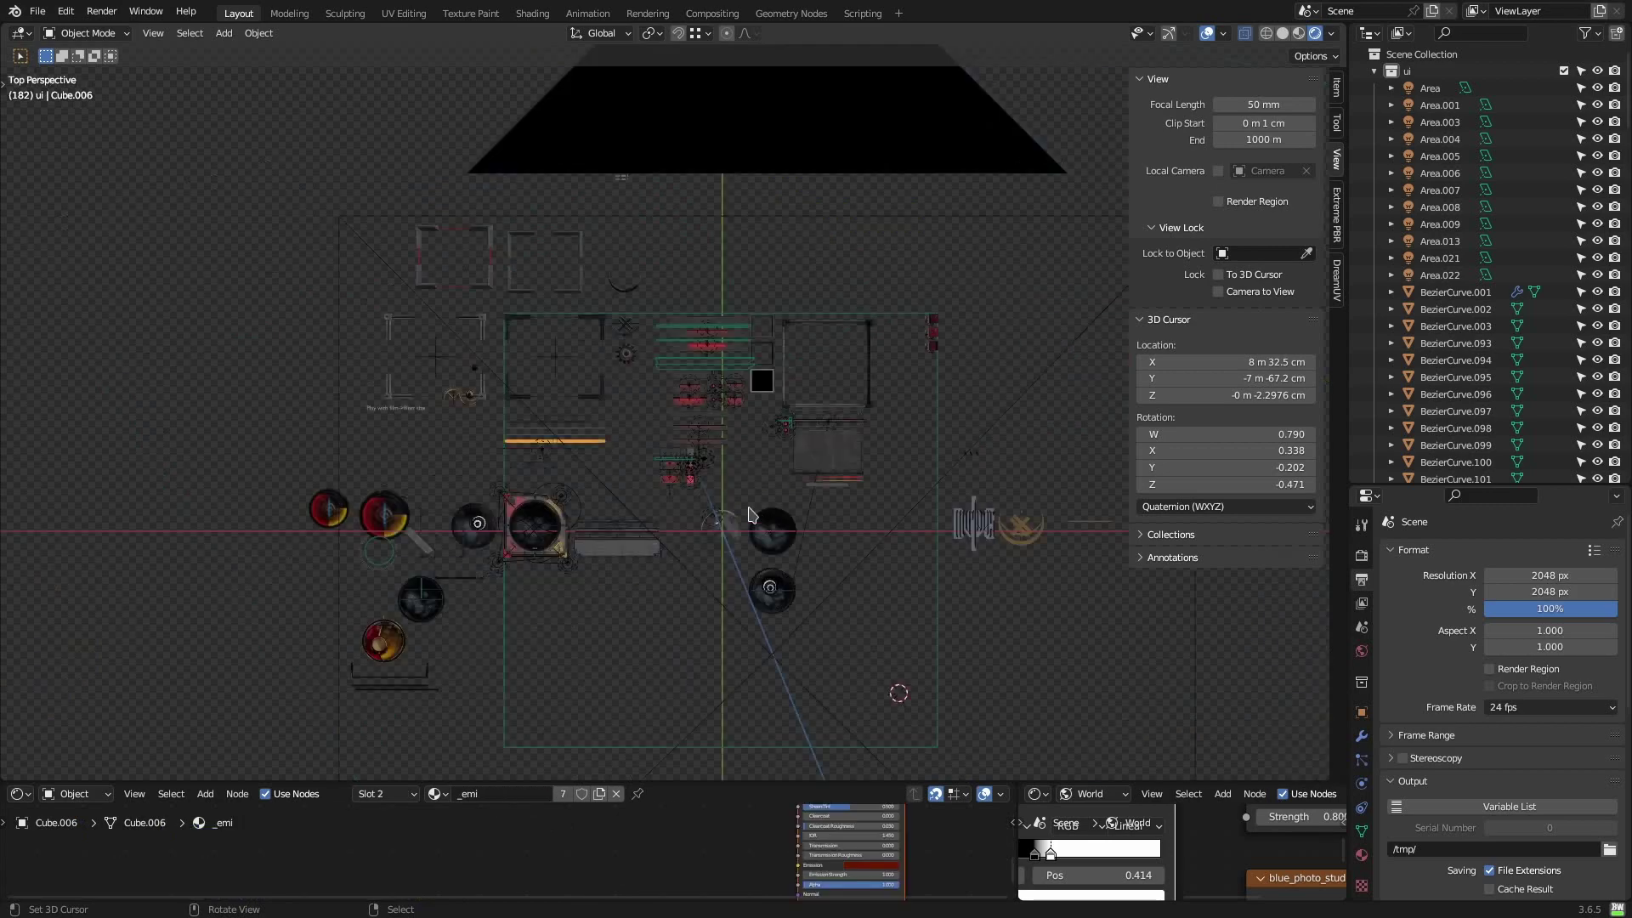
pyautogui.scroll(7, 656, 464)
pyautogui.moveTo(459, 393); pyautogui.dragTo(527, 368, button='middle')
pyautogui.rightClick(527, 367)
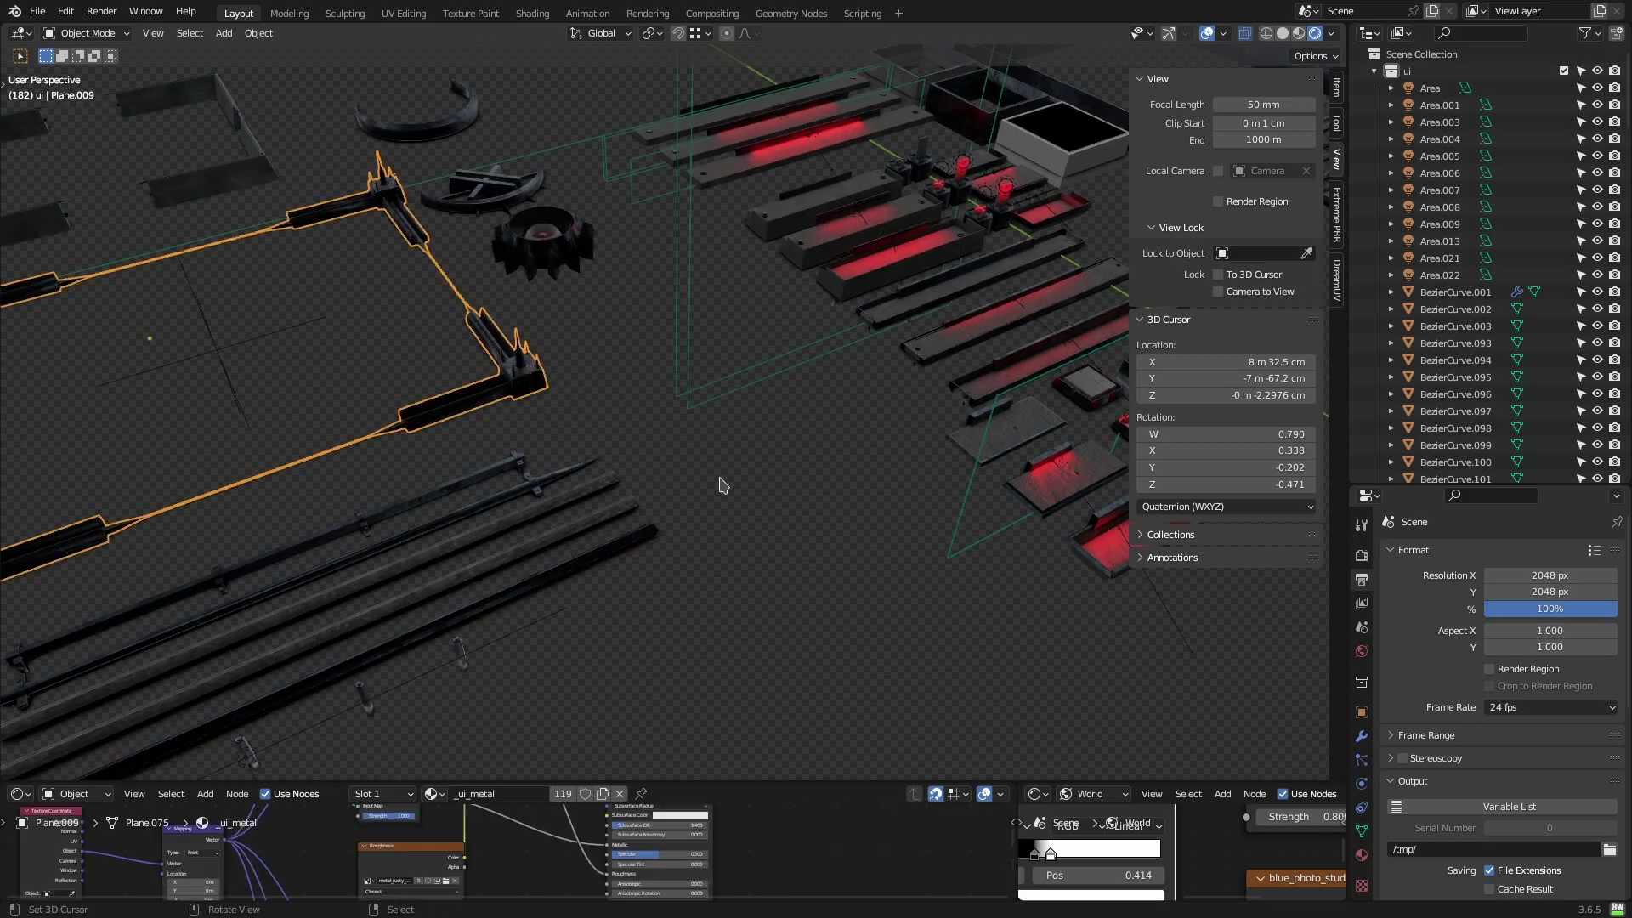
# - Examine the small metal pins on the brackets around the large round dial by selecting them
pyautogui.keyDown('shift'); pyautogui.moveTo(867, 497); pyautogui.dragTo(933, 214, button='middle'); pyautogui.keyUp('shift')
pyautogui.keyDown('shift'); pyautogui.moveTo(907, 280); pyautogui.dragTo(978, 137, button='middle'); pyautogui.keyUp('shift')
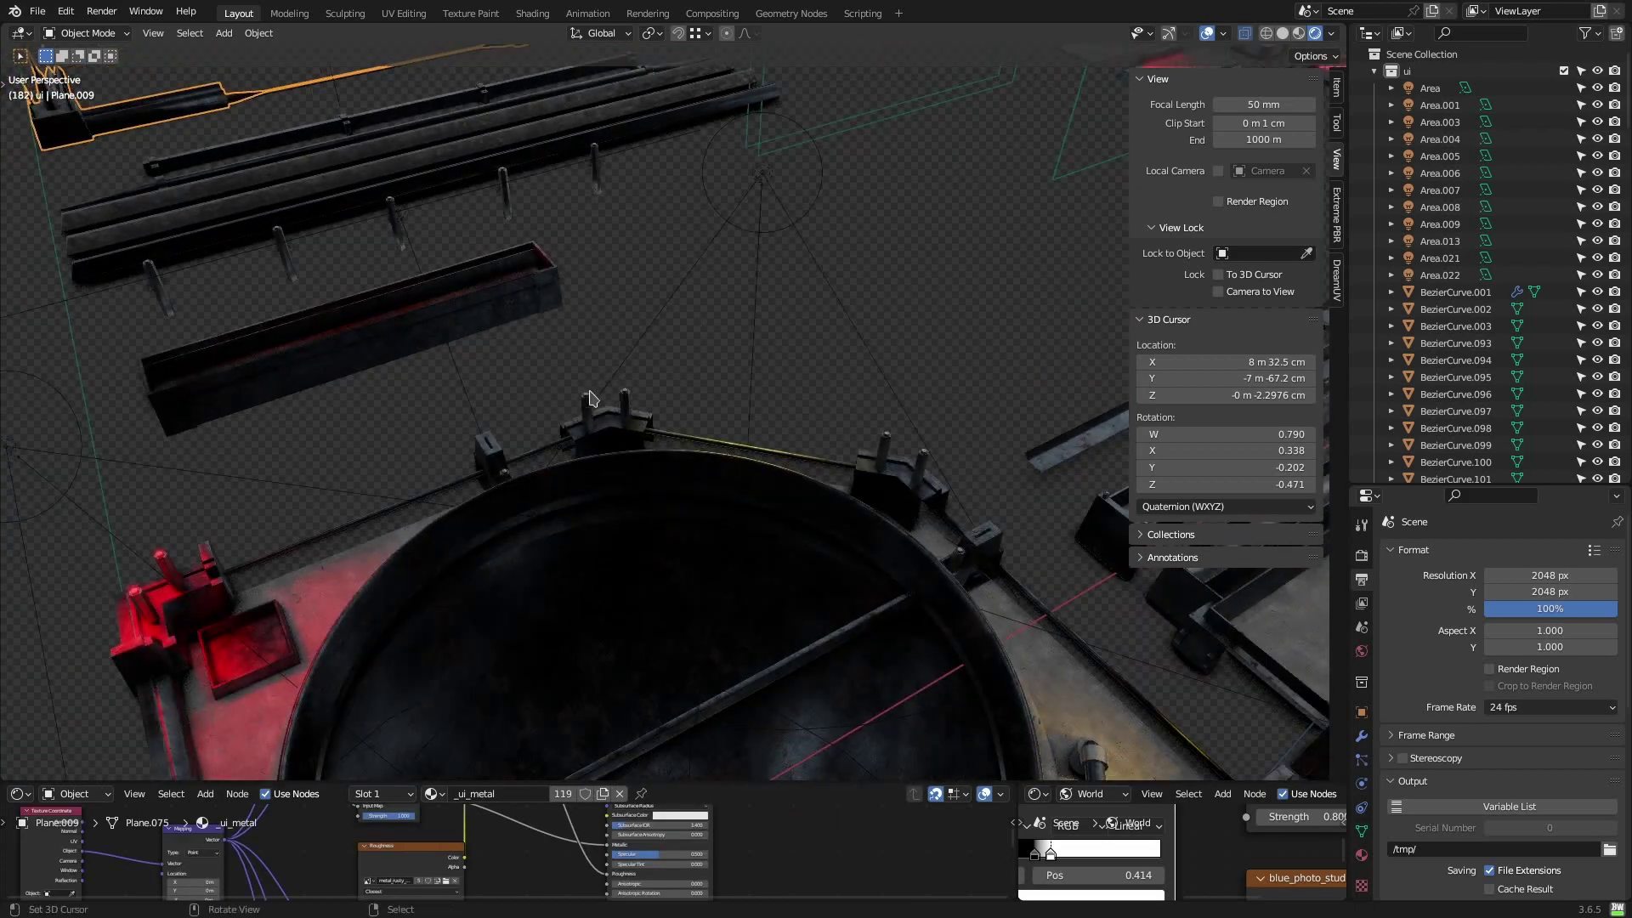
pyautogui.rightClick(597, 402)
pyautogui.rightClick(604, 417)
pyautogui.rightClick(626, 398)
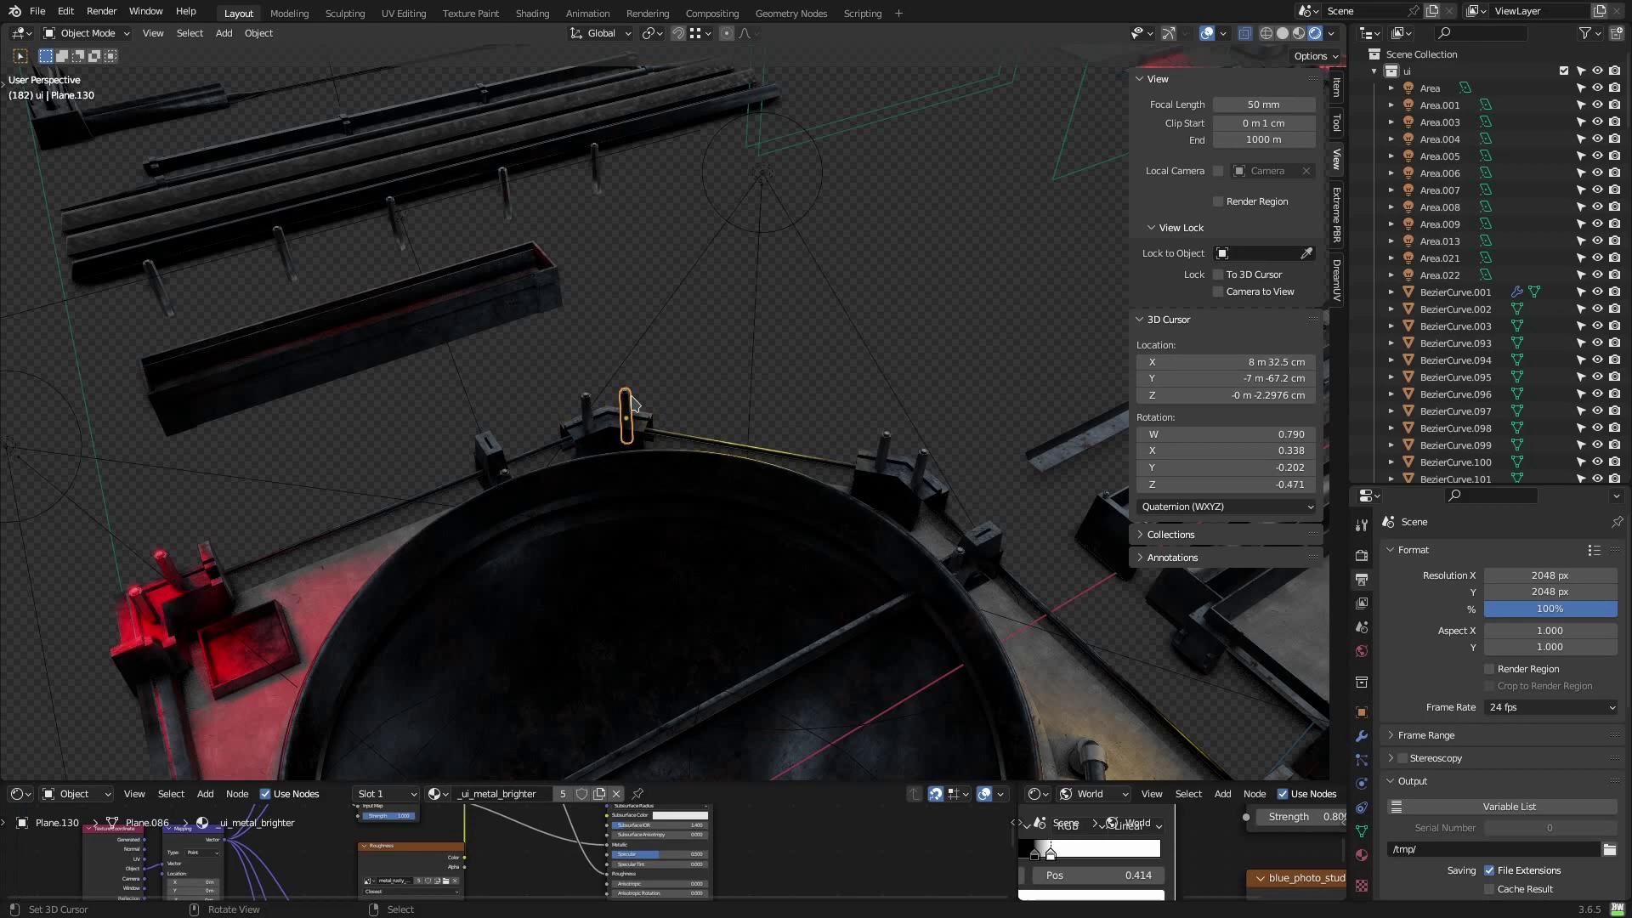
# - Select and focus on the large rectangular metal frame, then examine it and the neighbouring long concrete strips up close
pyautogui.scroll(-4, 797, 403)
pyautogui.keyDown('shift'); pyautogui.moveTo(944, 298); pyautogui.dragTo(778, 699, button='middle'); pyautogui.keyUp('shift')
pyautogui.moveTo(925, 363); pyautogui.dragTo(814, 469, button='middle')
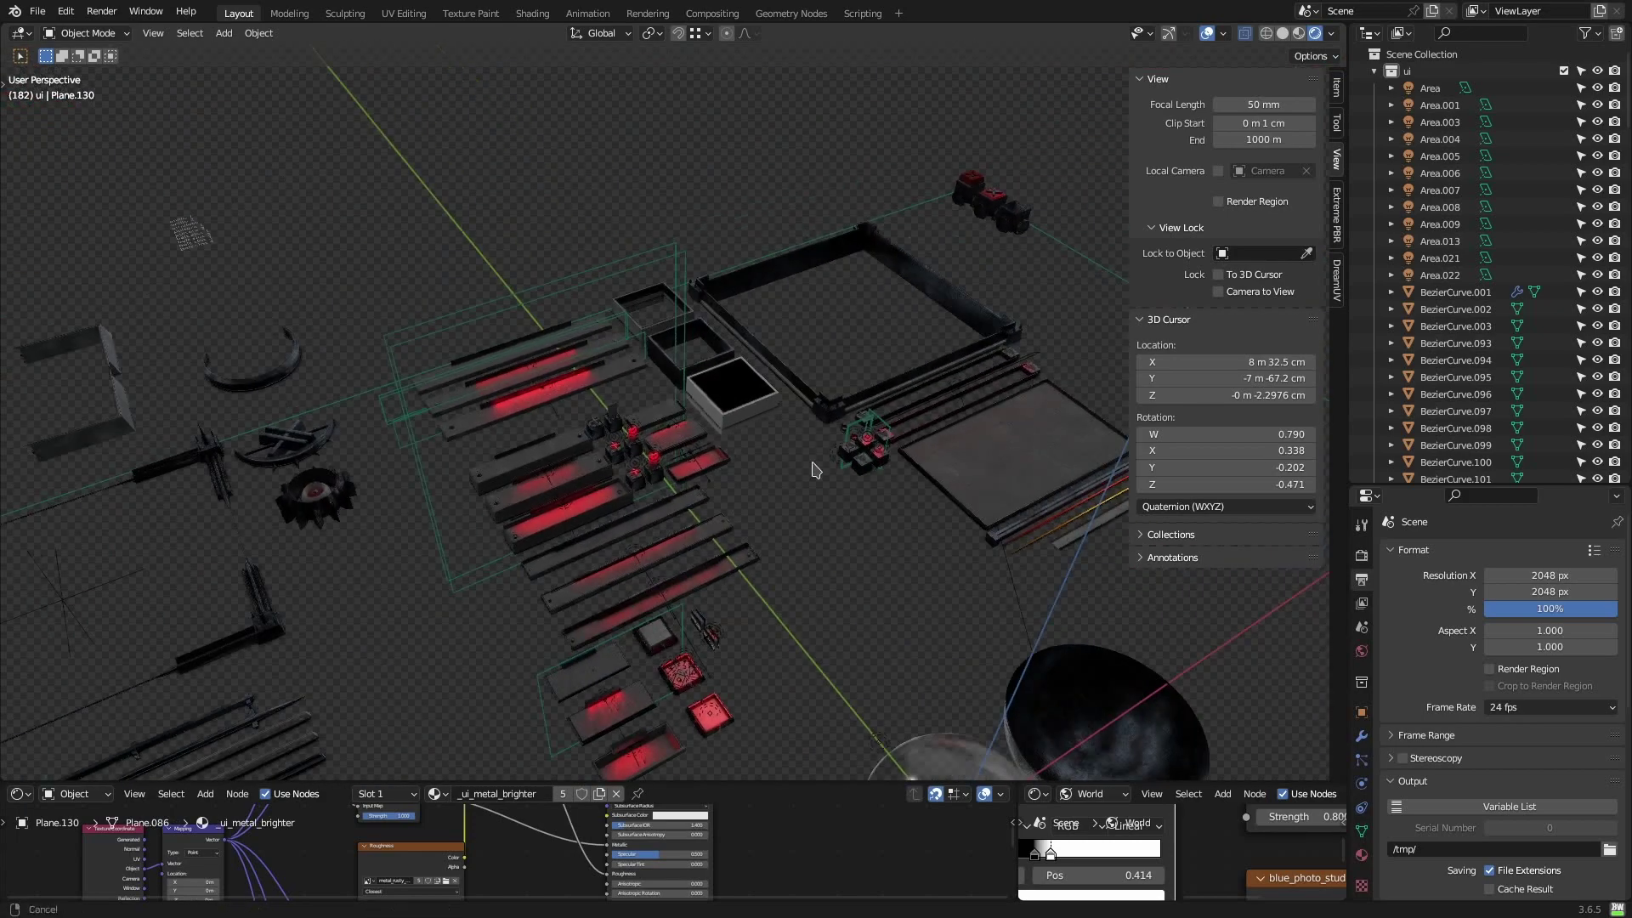
pyautogui.click(837, 411)
pyautogui.press('KP_Decimal')
pyautogui.moveTo(746, 513); pyautogui.dragTo(681, 416, button='middle')
pyautogui.scroll(4, 636, 401)
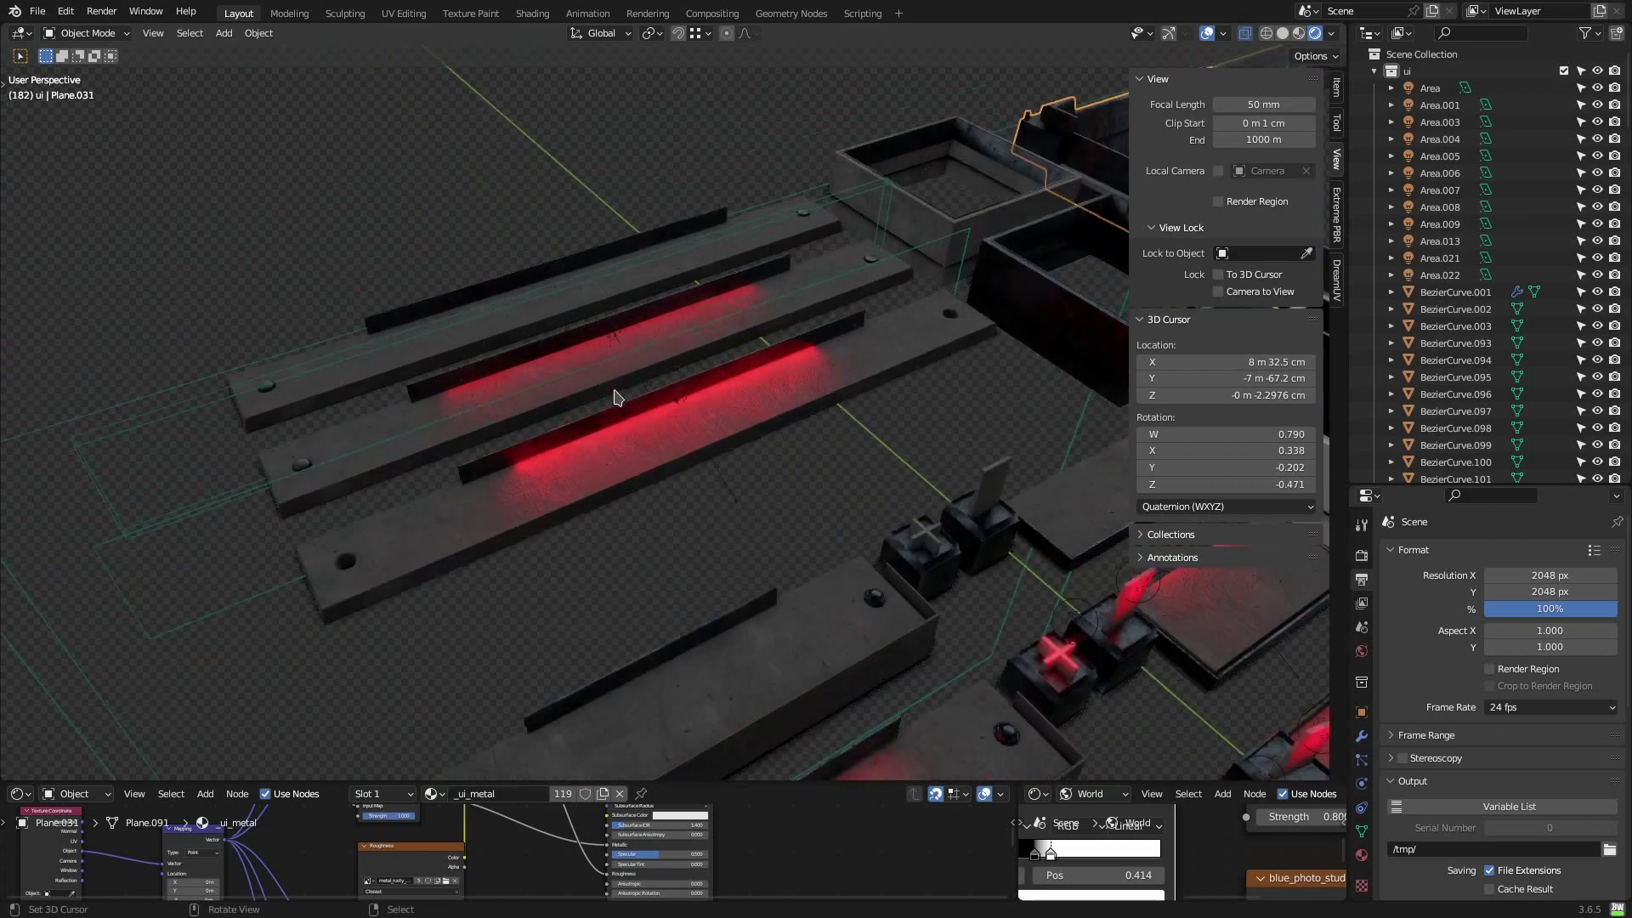
# - Examine the light blocker around the long strips, the area light over the red-lit trough, and the square red tray
pyautogui.rightClick(603, 328)
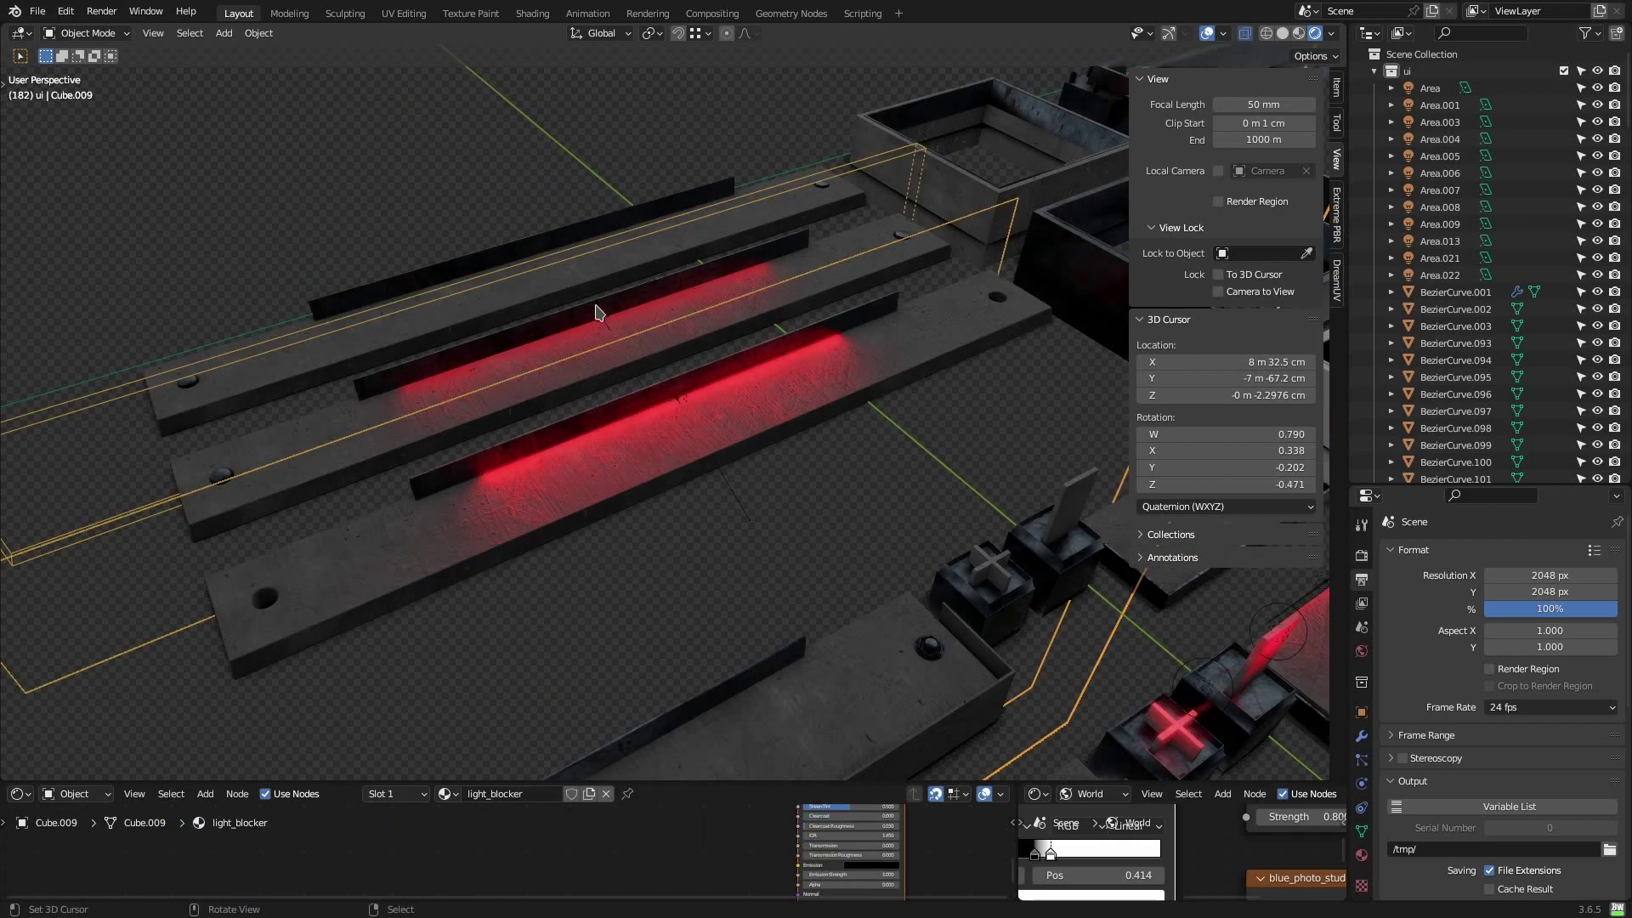
pyautogui.scroll(-4, 748, 511)
pyautogui.moveTo(748, 510); pyautogui.dragTo(879, 423, button='middle')
pyautogui.click(889, 414)
pyautogui.scroll(8, 944, 482)
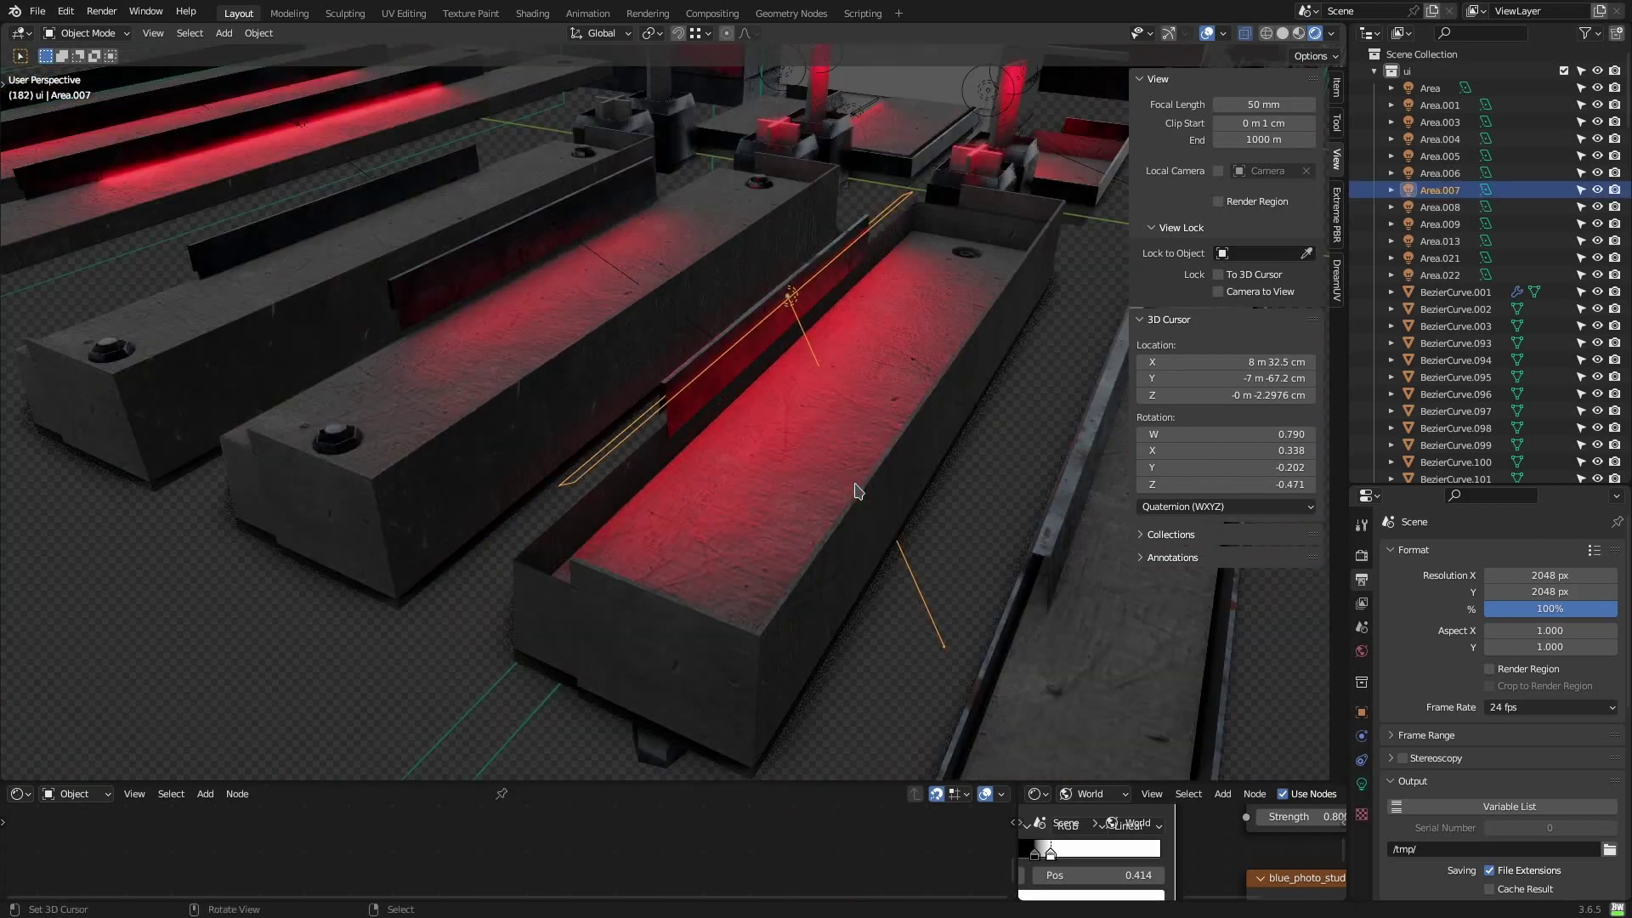
pyautogui.moveTo(855, 491); pyautogui.dragTo(84, 335, button='middle')
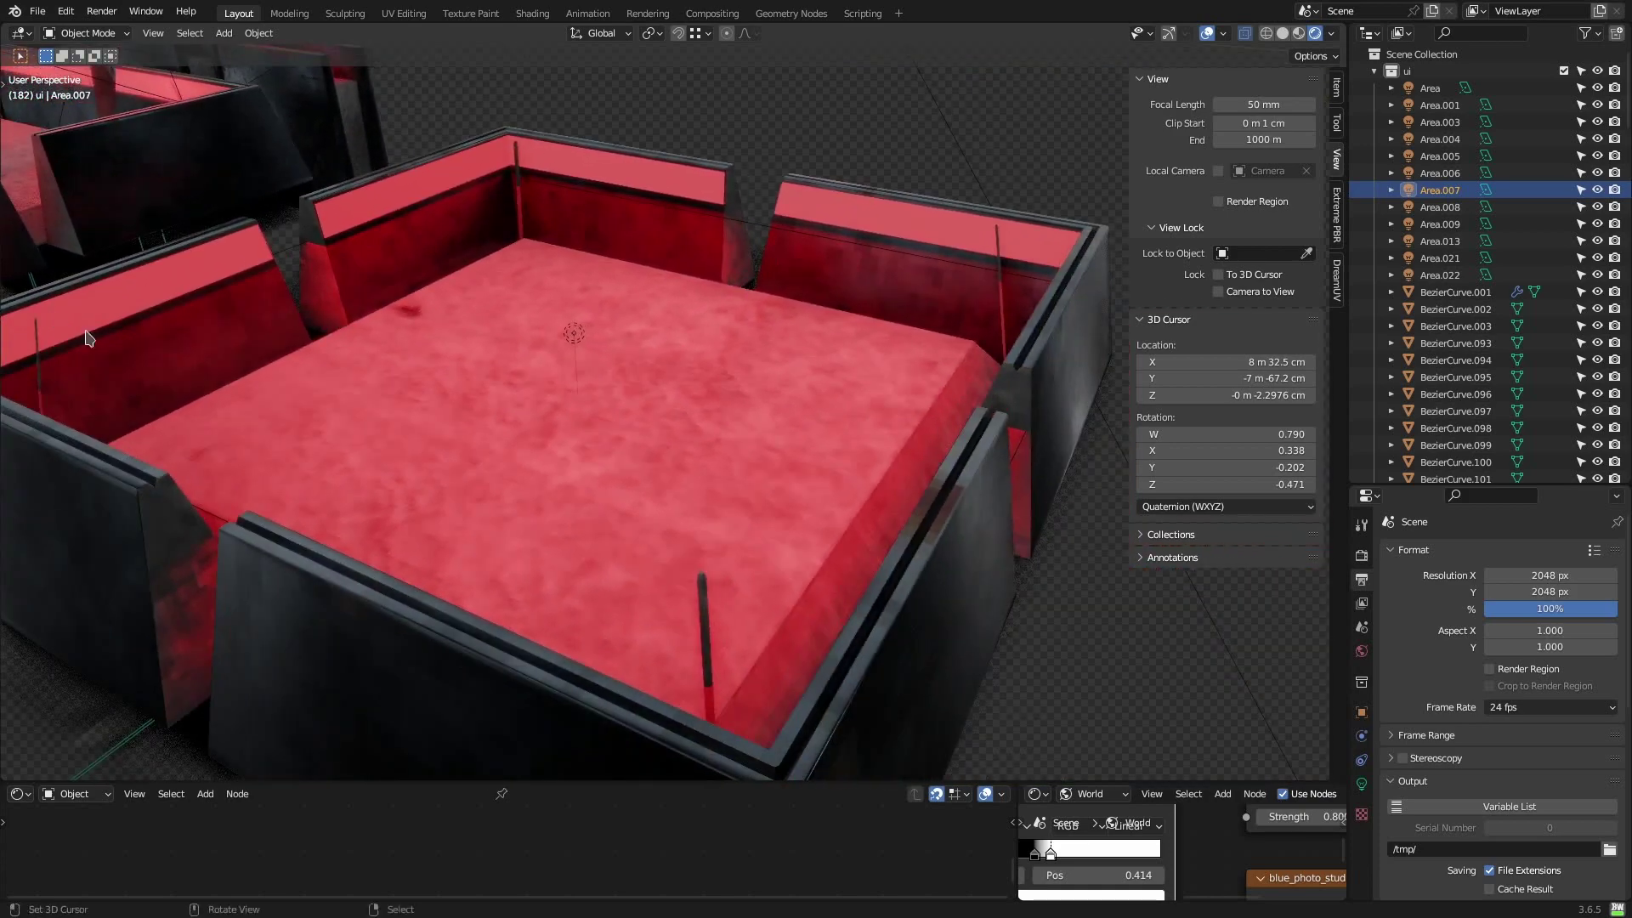
pyautogui.scroll(-12, 316, 420)
pyautogui.keyDown('shift'); pyautogui.moveTo(397, 414); pyautogui.dragTo(466, 451, button='middle'); pyautogui.keyUp('shift')
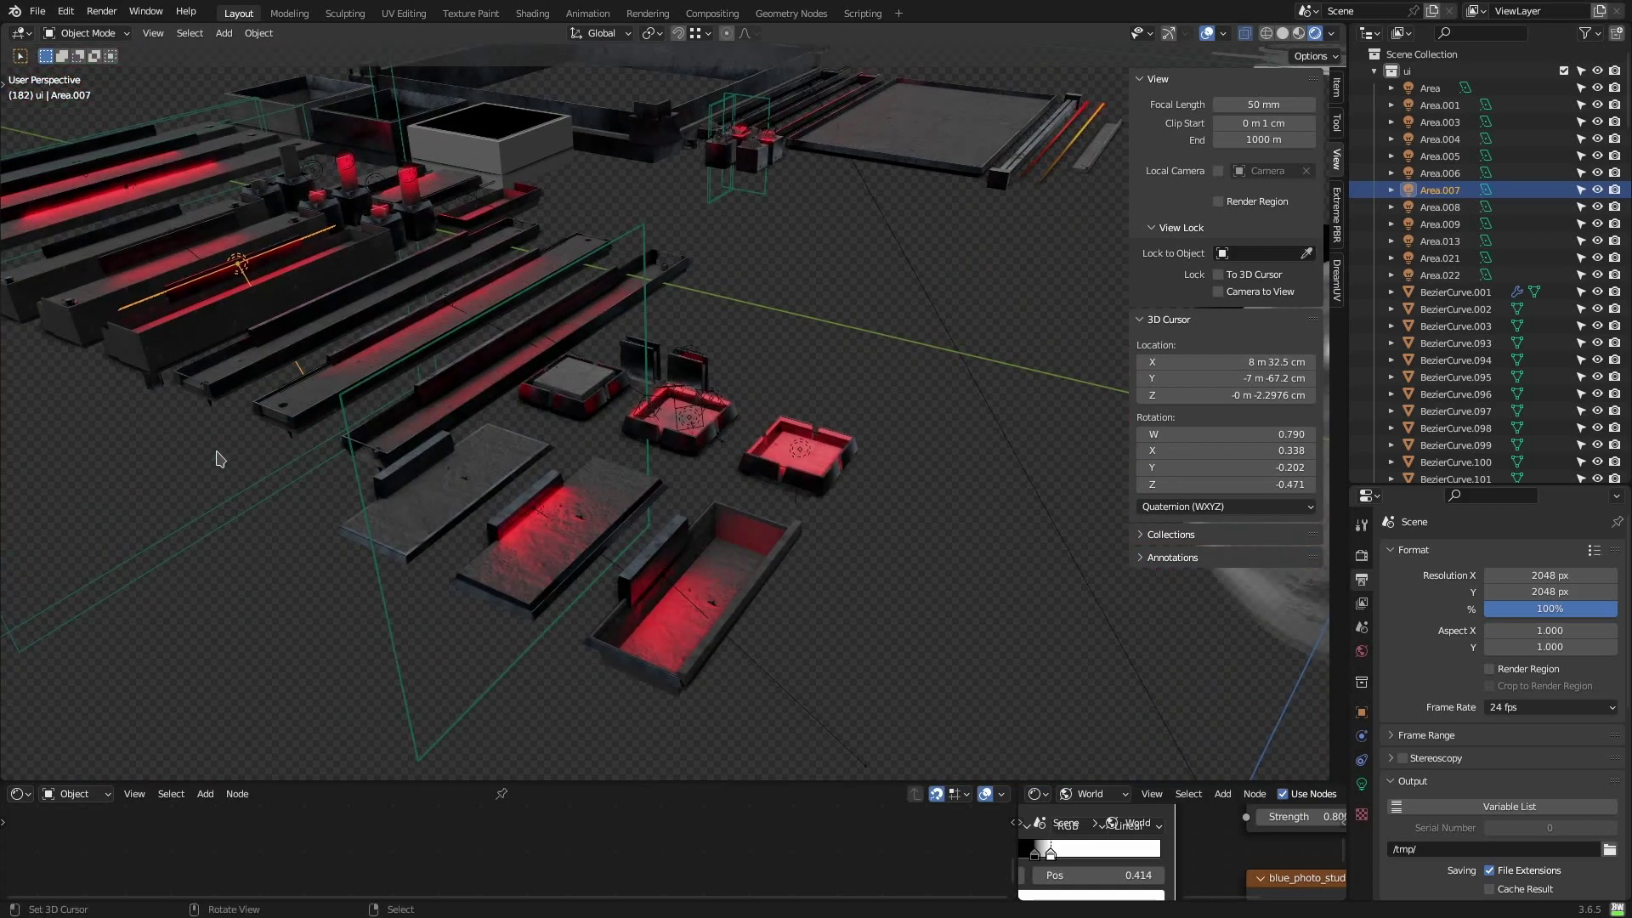
# - Select the flat unlit concrete panel and enlarge the shader editor to show the _ui_concrete_dark material's nodes
pyautogui.click(381, 550)
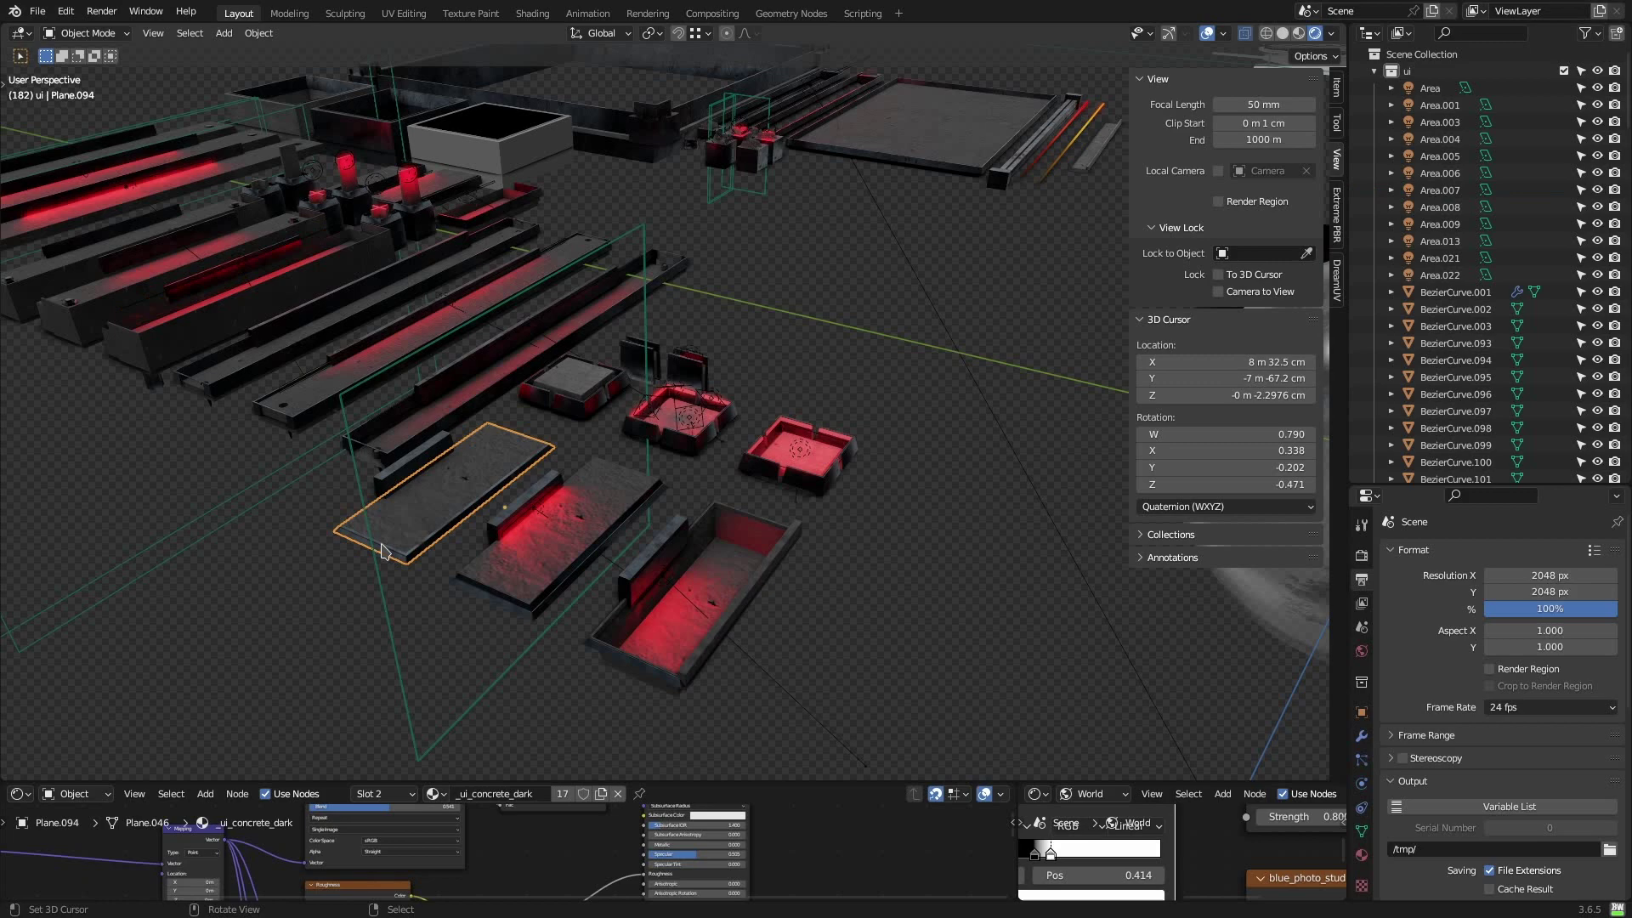
pyautogui.moveTo(539, 777); pyautogui.dragTo(539, 418)
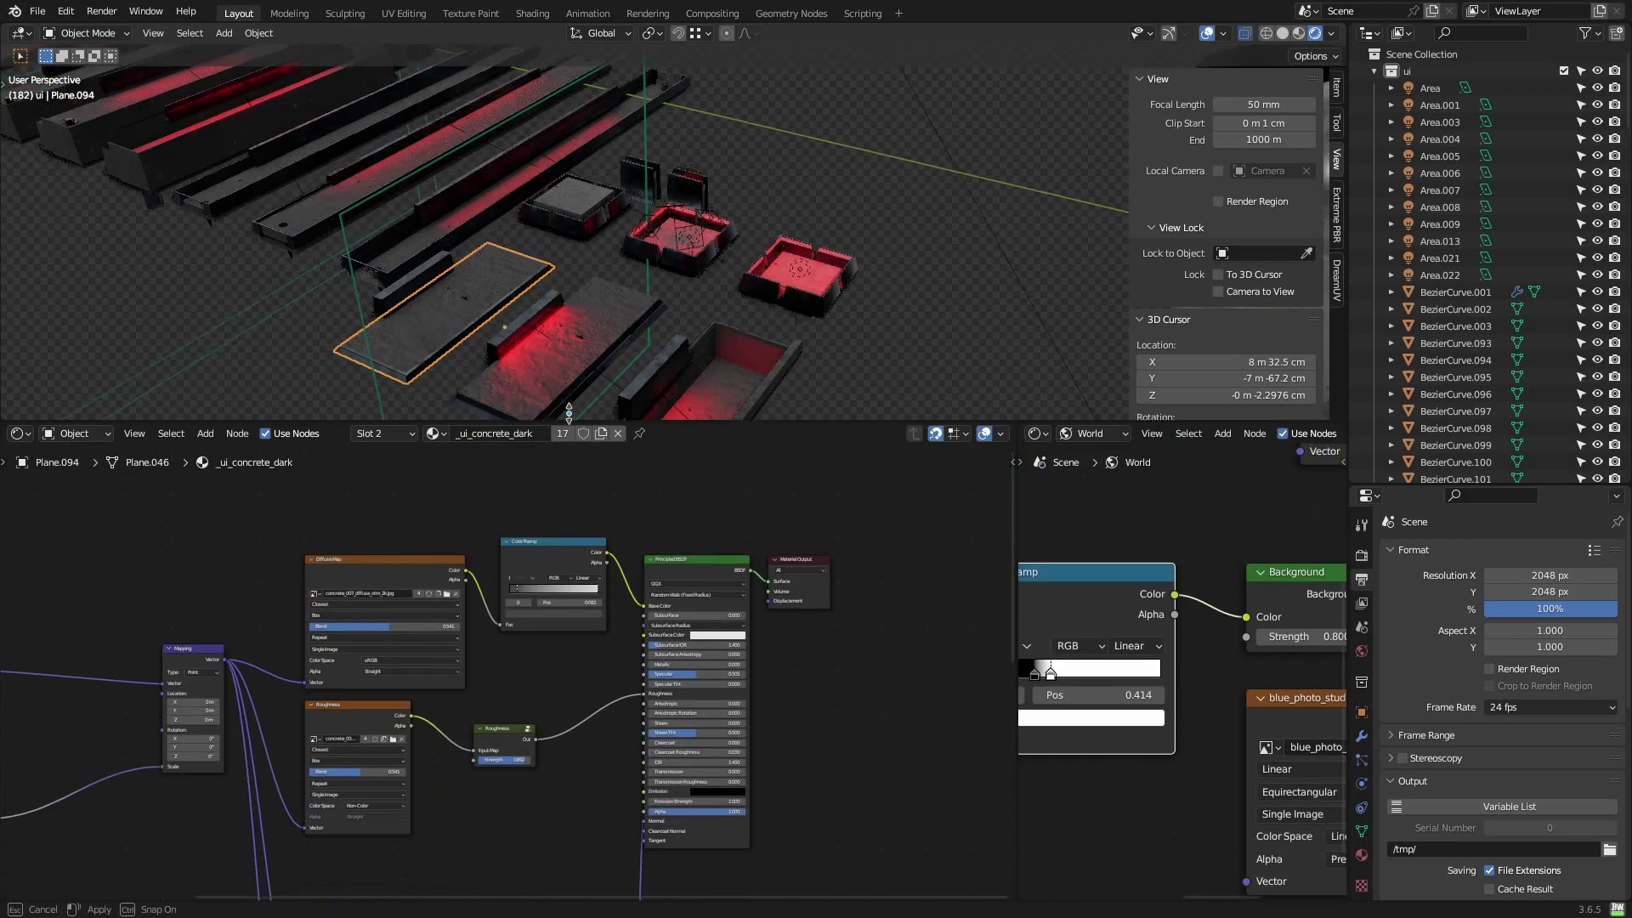
pyautogui.scroll(2, 534, 526)
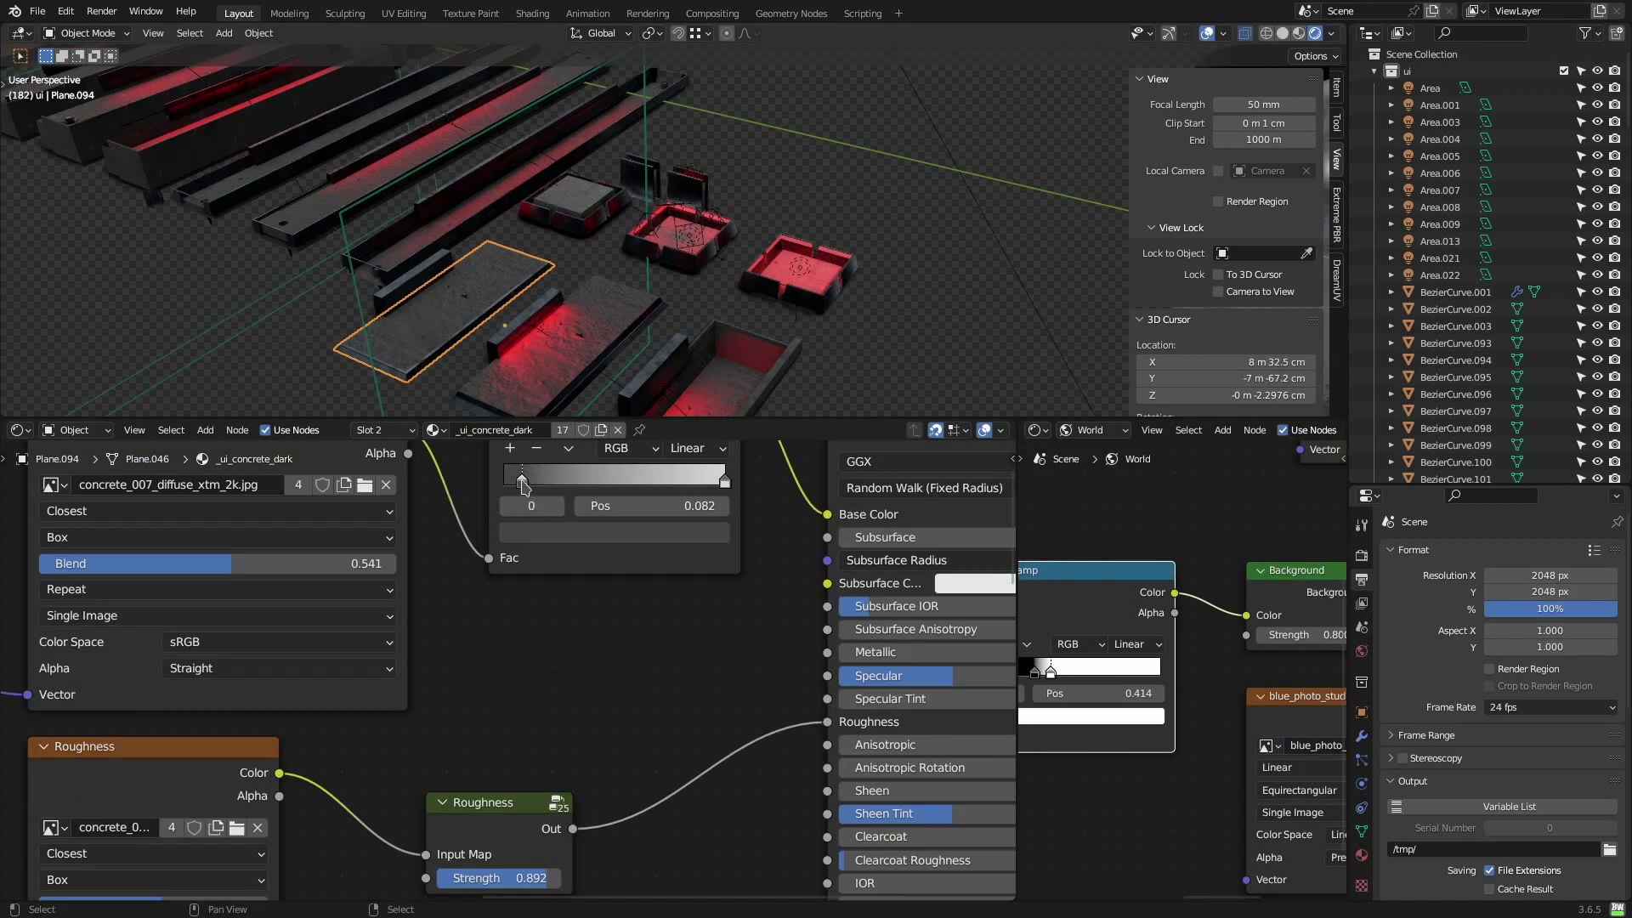
# - Move the concrete material's dark colour ramp stop to 0.541, set its colour value to 0.008, and check the layout from above
pyautogui.moveTo(523, 486); pyautogui.dragTo(626, 488)
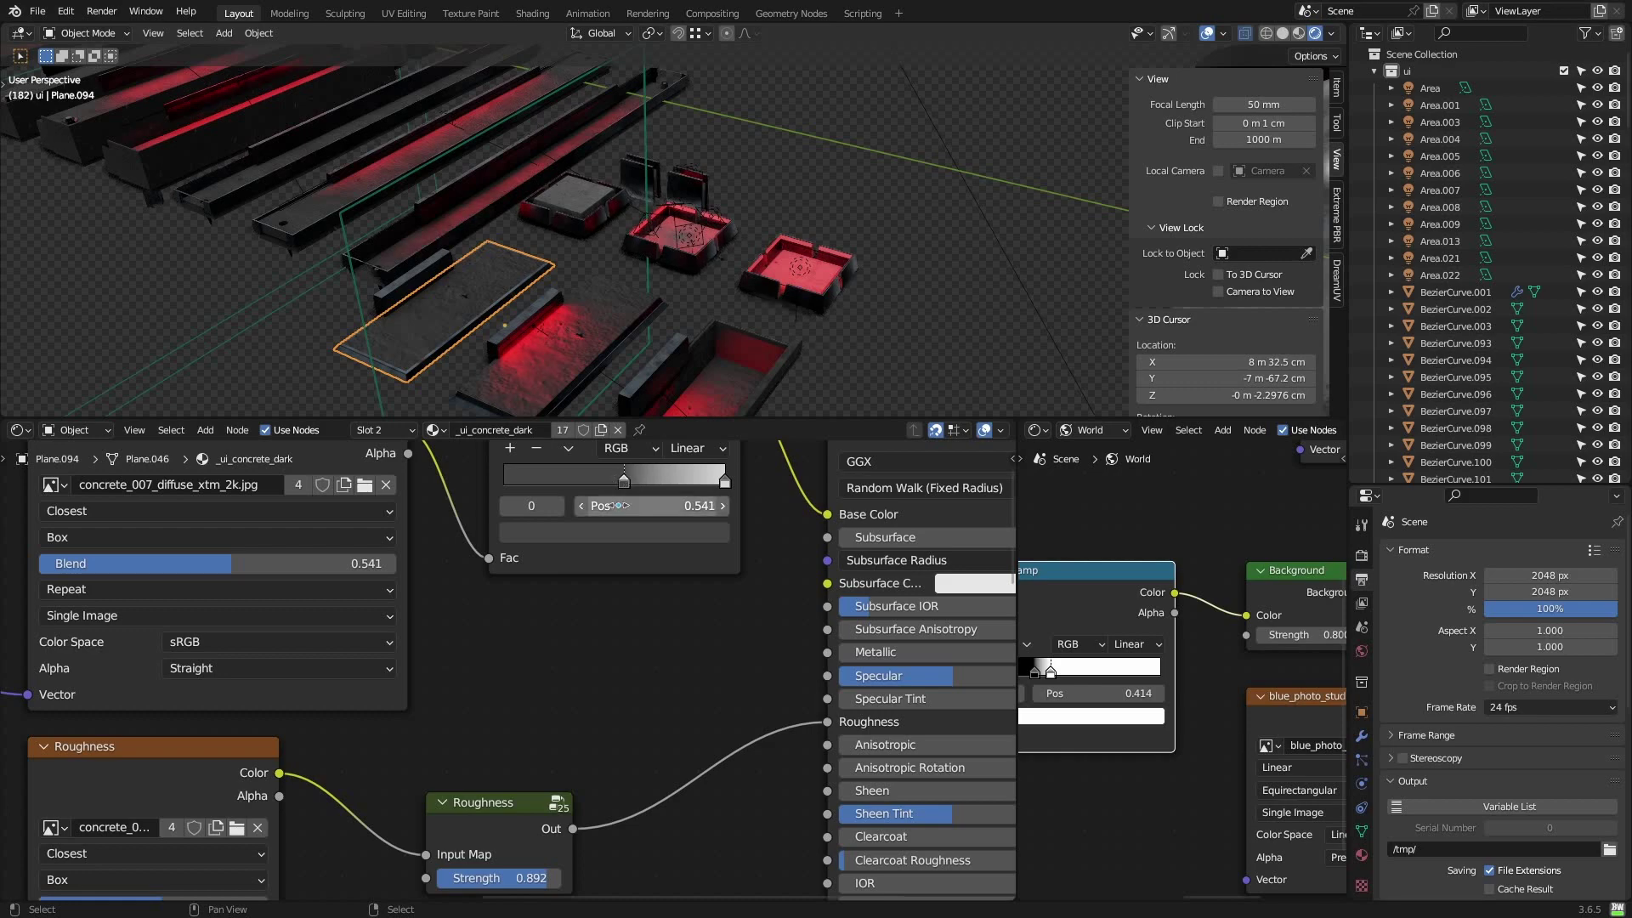
pyautogui.click(629, 534)
pyautogui.moveTo(680, 341); pyautogui.dragTo(681, 369)
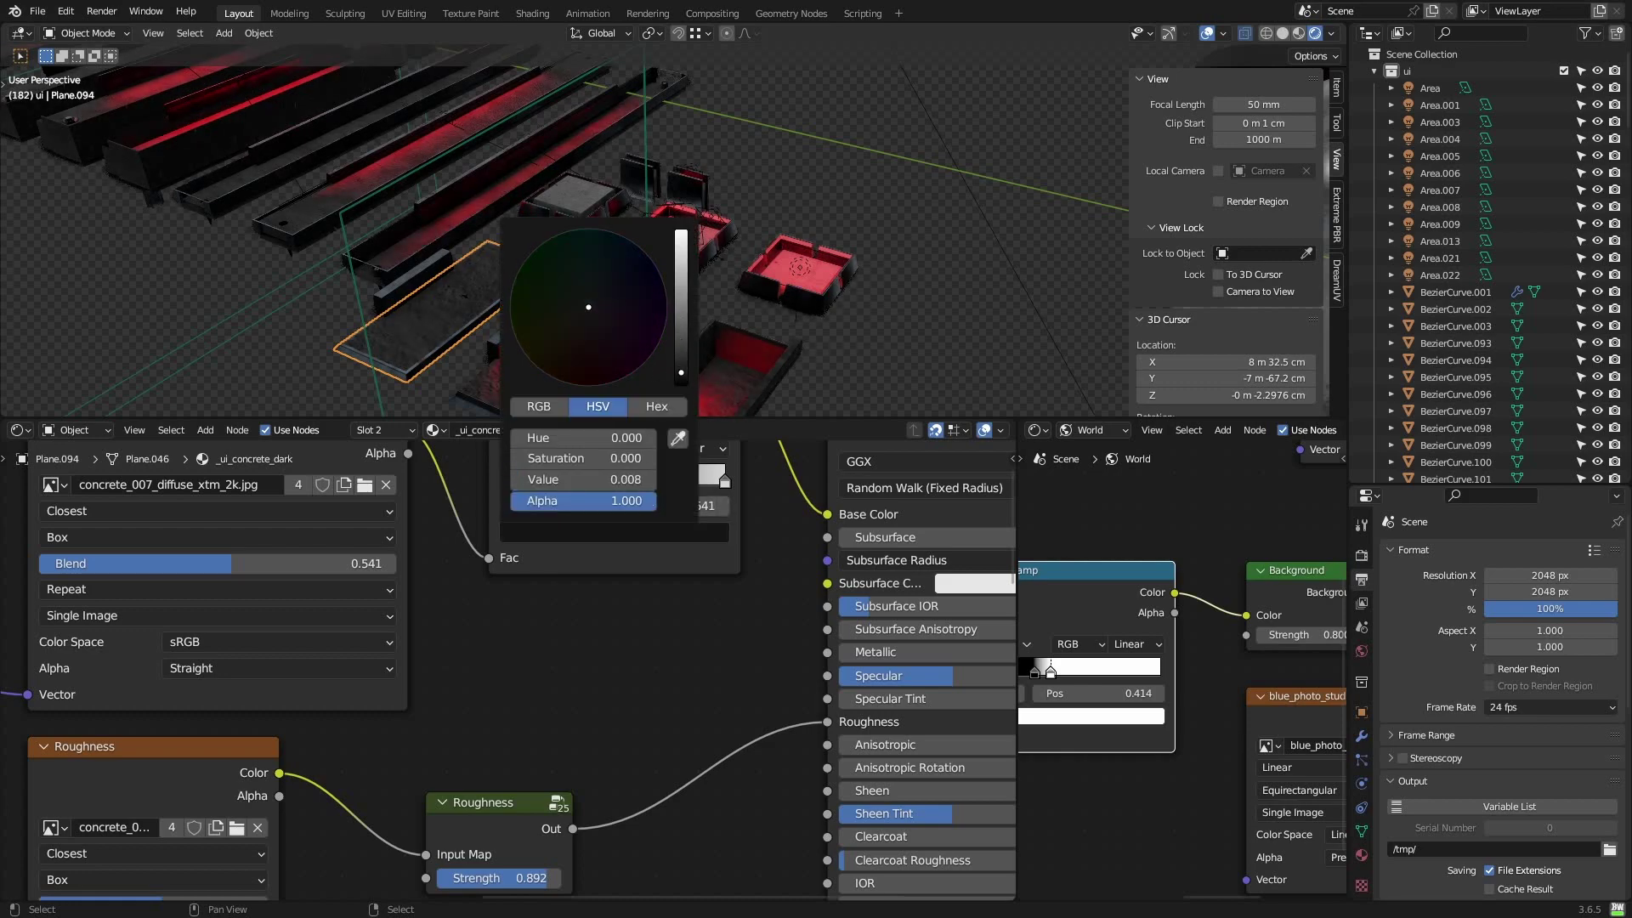
pyautogui.moveTo(846, 268); pyautogui.dragTo(678, 308, button='middle')
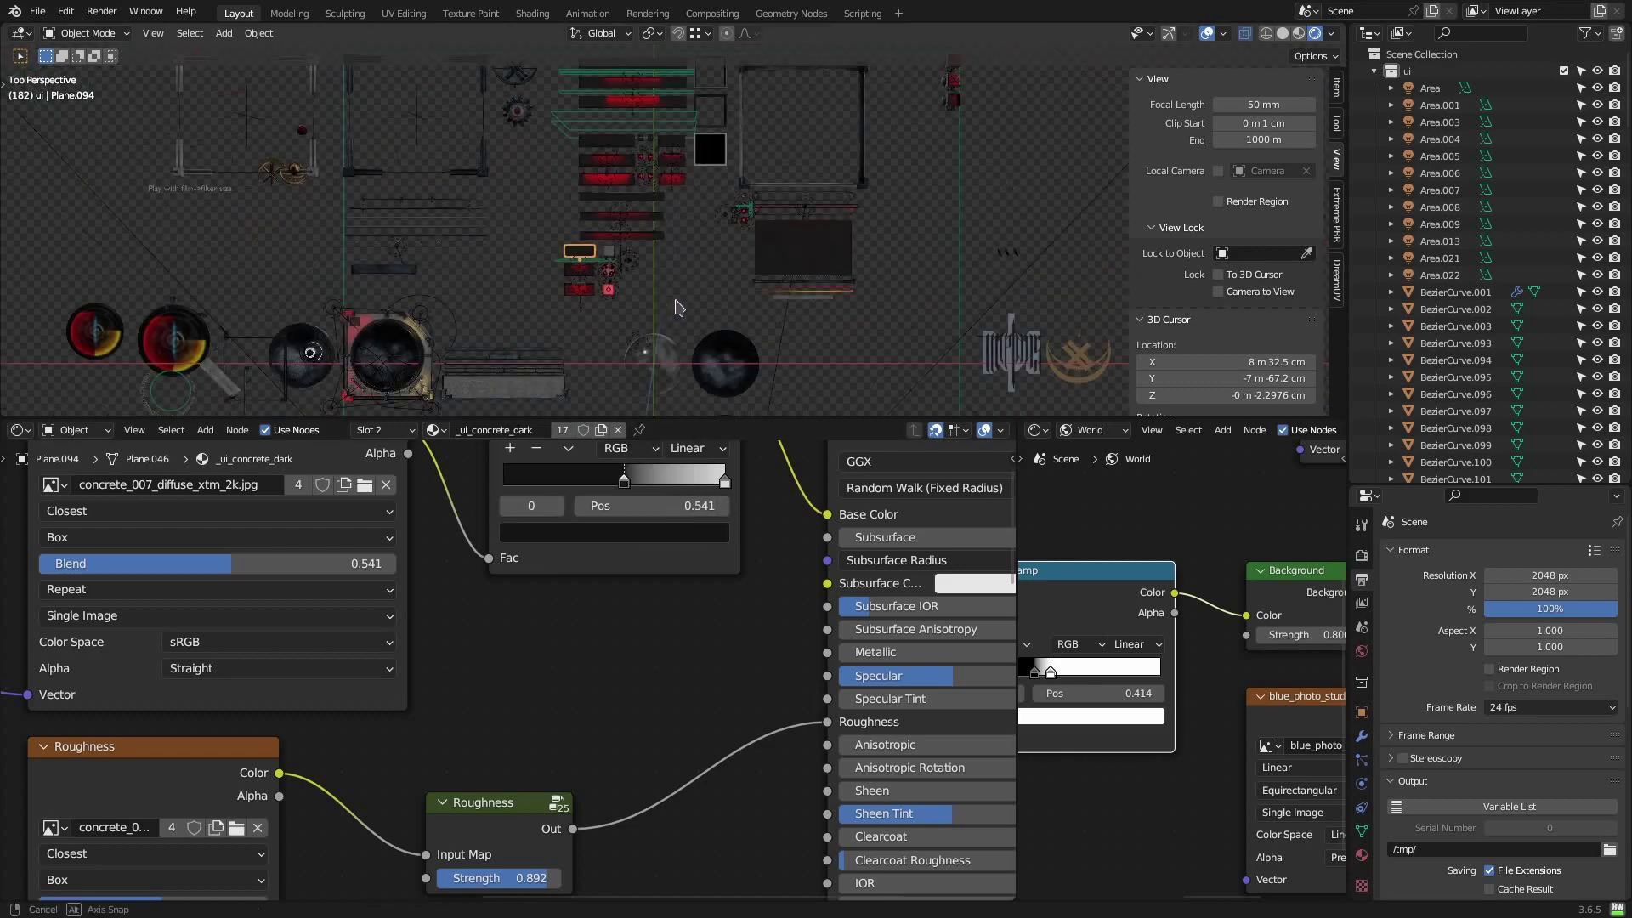
pyautogui.scroll(4, 636, 294)
# - Undo the colour ramp stop's position and darkening changes
pyautogui.hotkey('ctrl', 'z')
pyautogui.hotkey('ctrl', 'z')
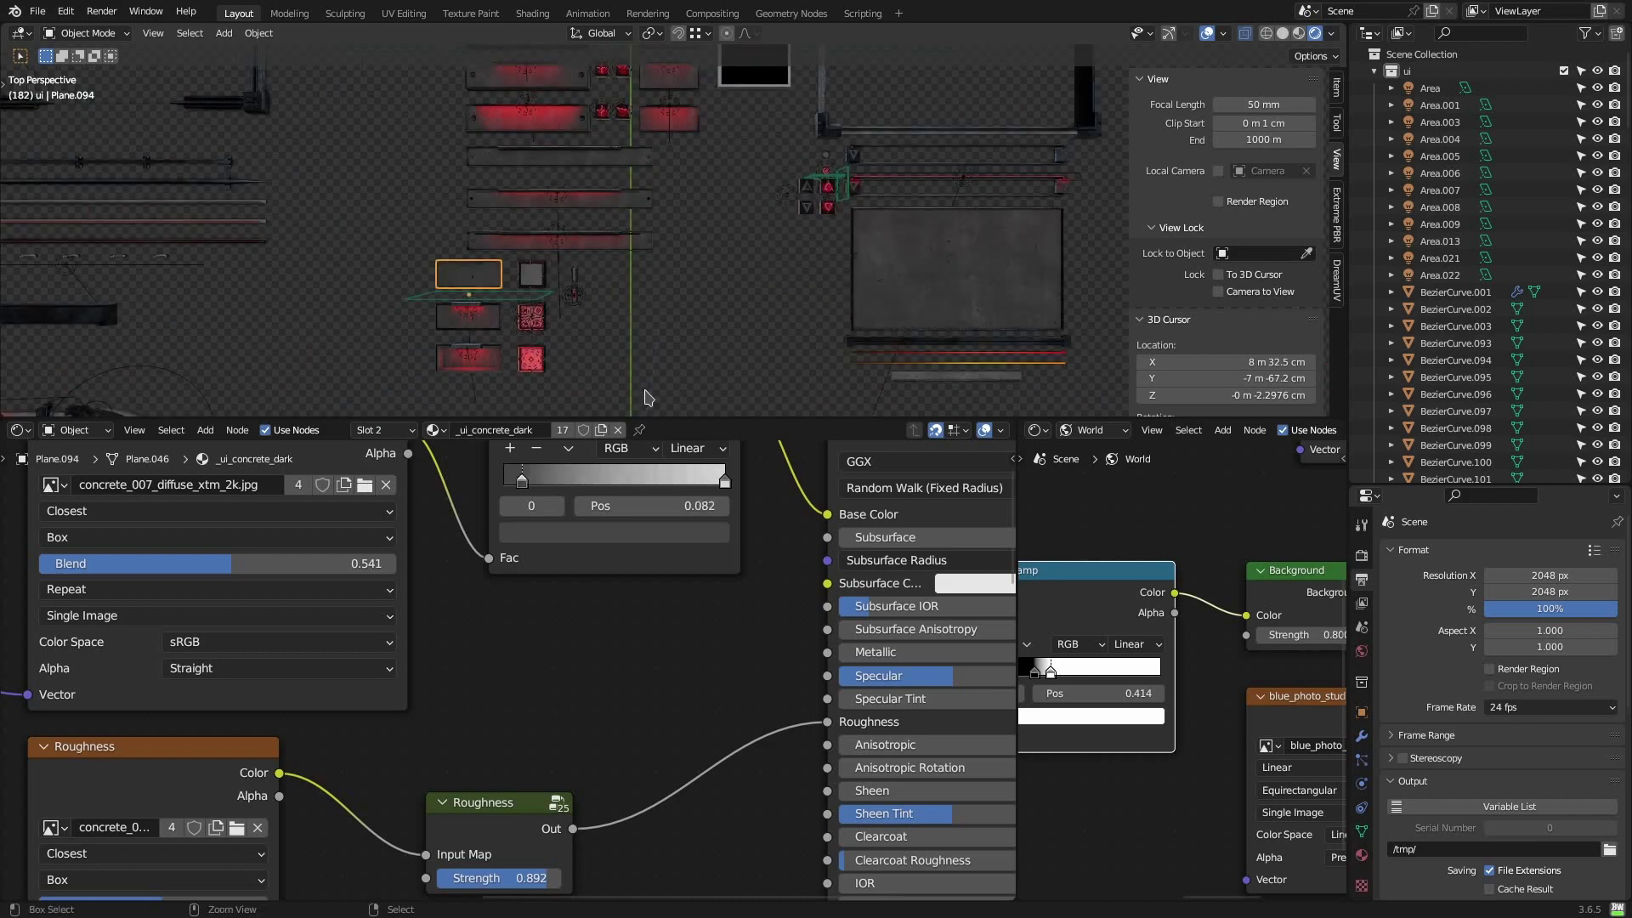
pyautogui.scroll(-4, 638, 302)
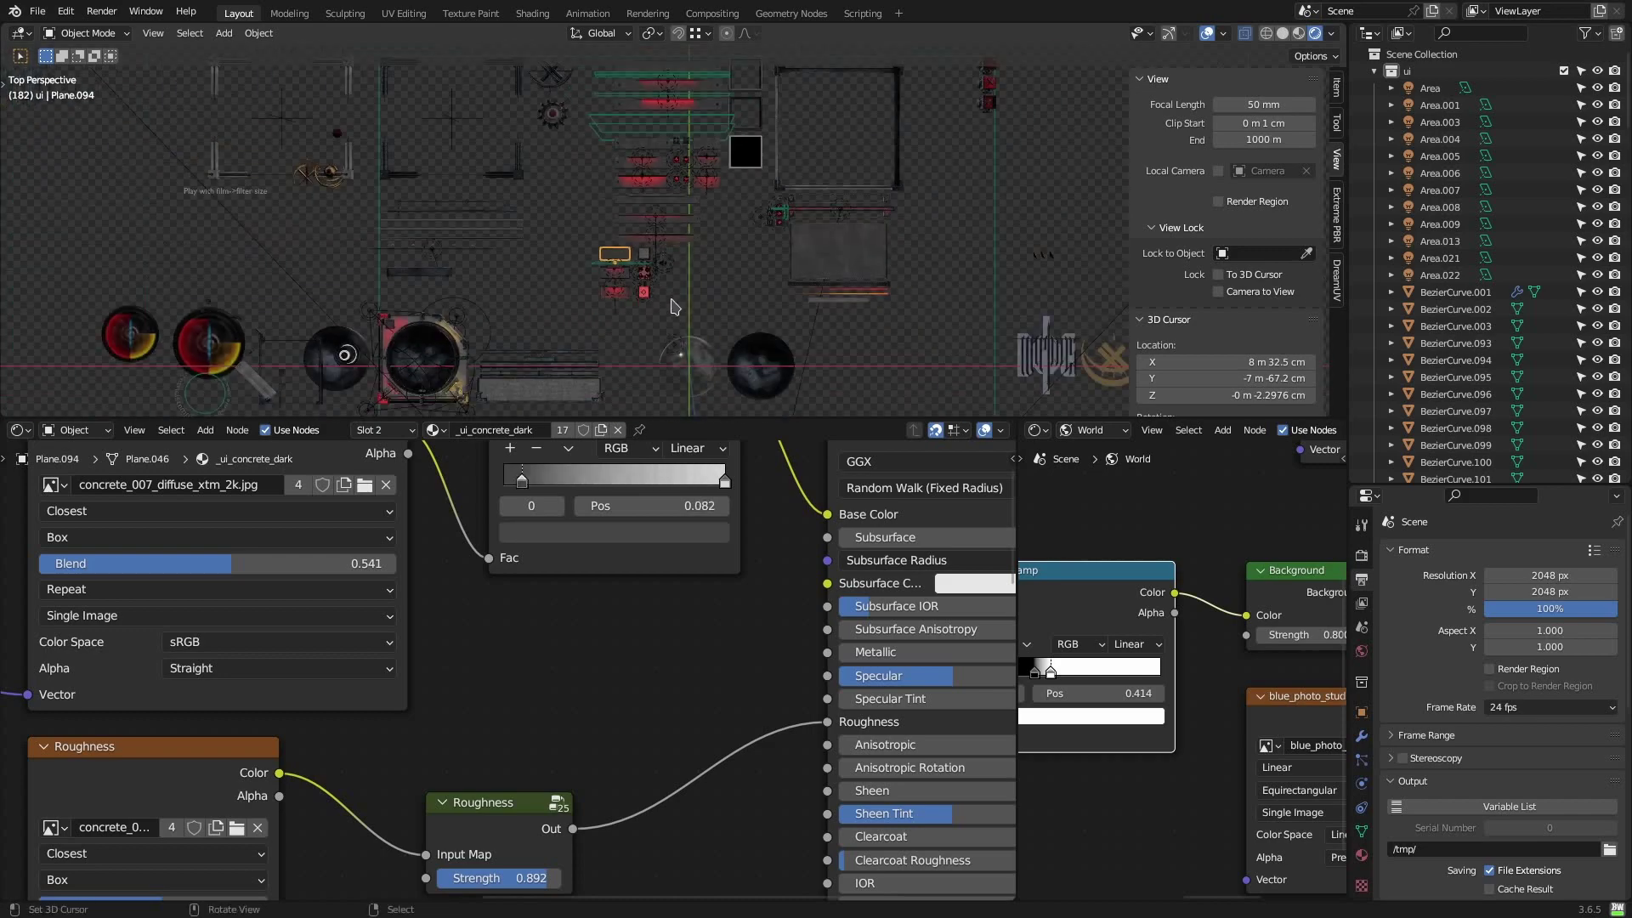
# - Move the concrete ramp's dark stop to 0.123 and tint it dark red with hue 0.002, saturation 0.593 and value 0.023
pyautogui.scroll(10, 602, 265)
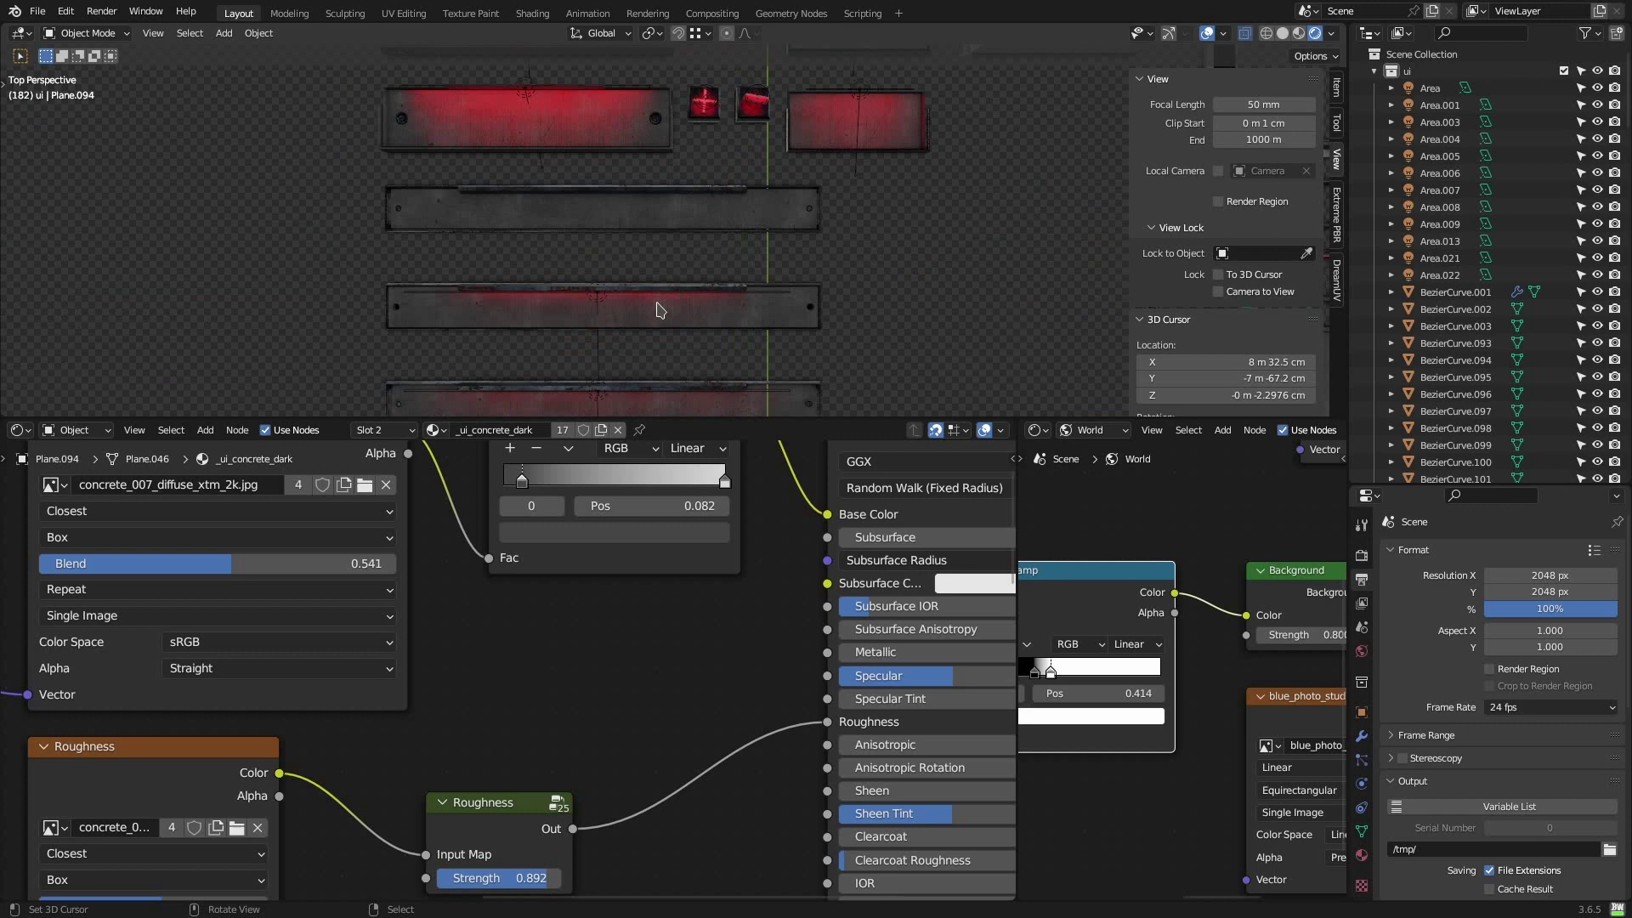
pyautogui.moveTo(525, 482); pyautogui.dragTo(561, 481)
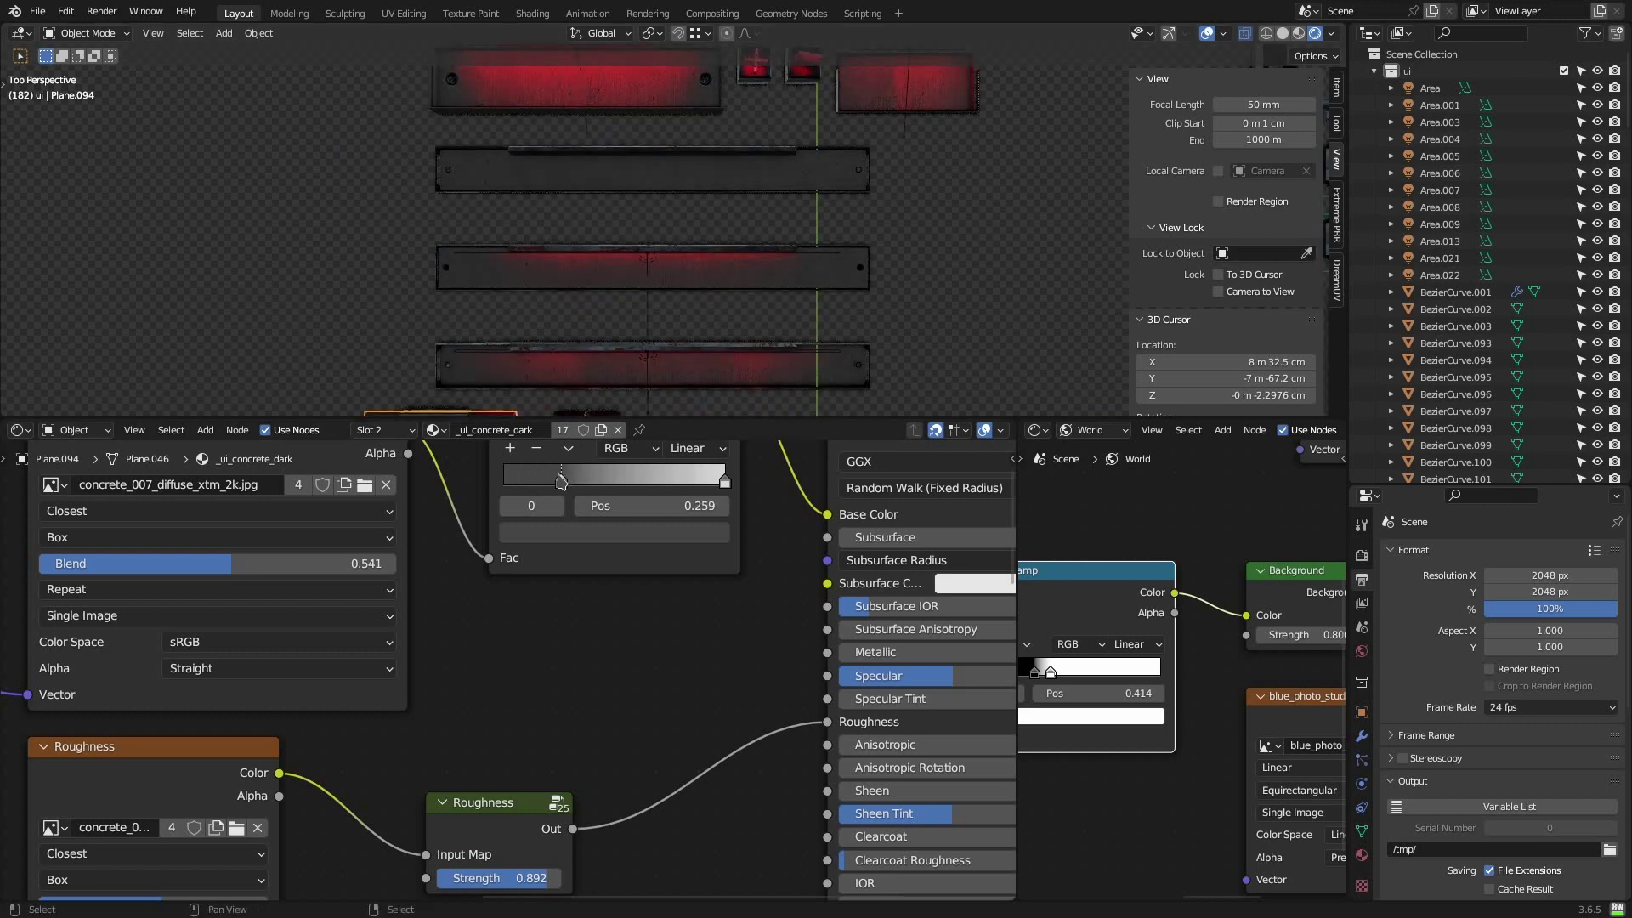
pyautogui.click(560, 534)
pyautogui.moveTo(602, 329); pyautogui.dragTo(584, 351)
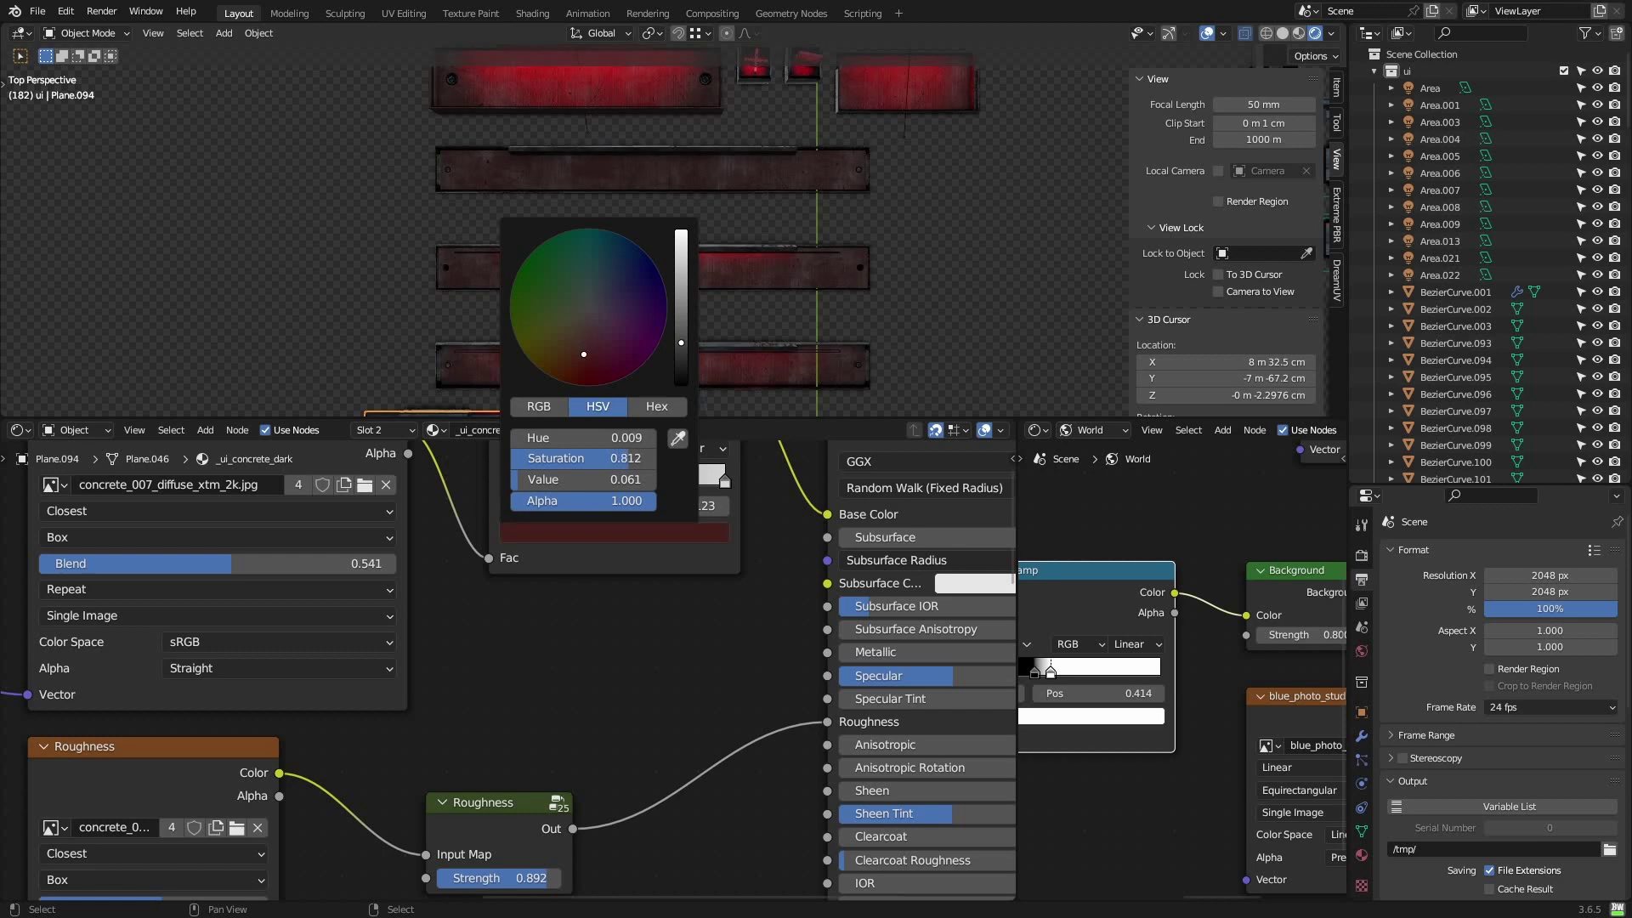
pyautogui.moveTo(686, 352); pyautogui.dragTo(681, 360)
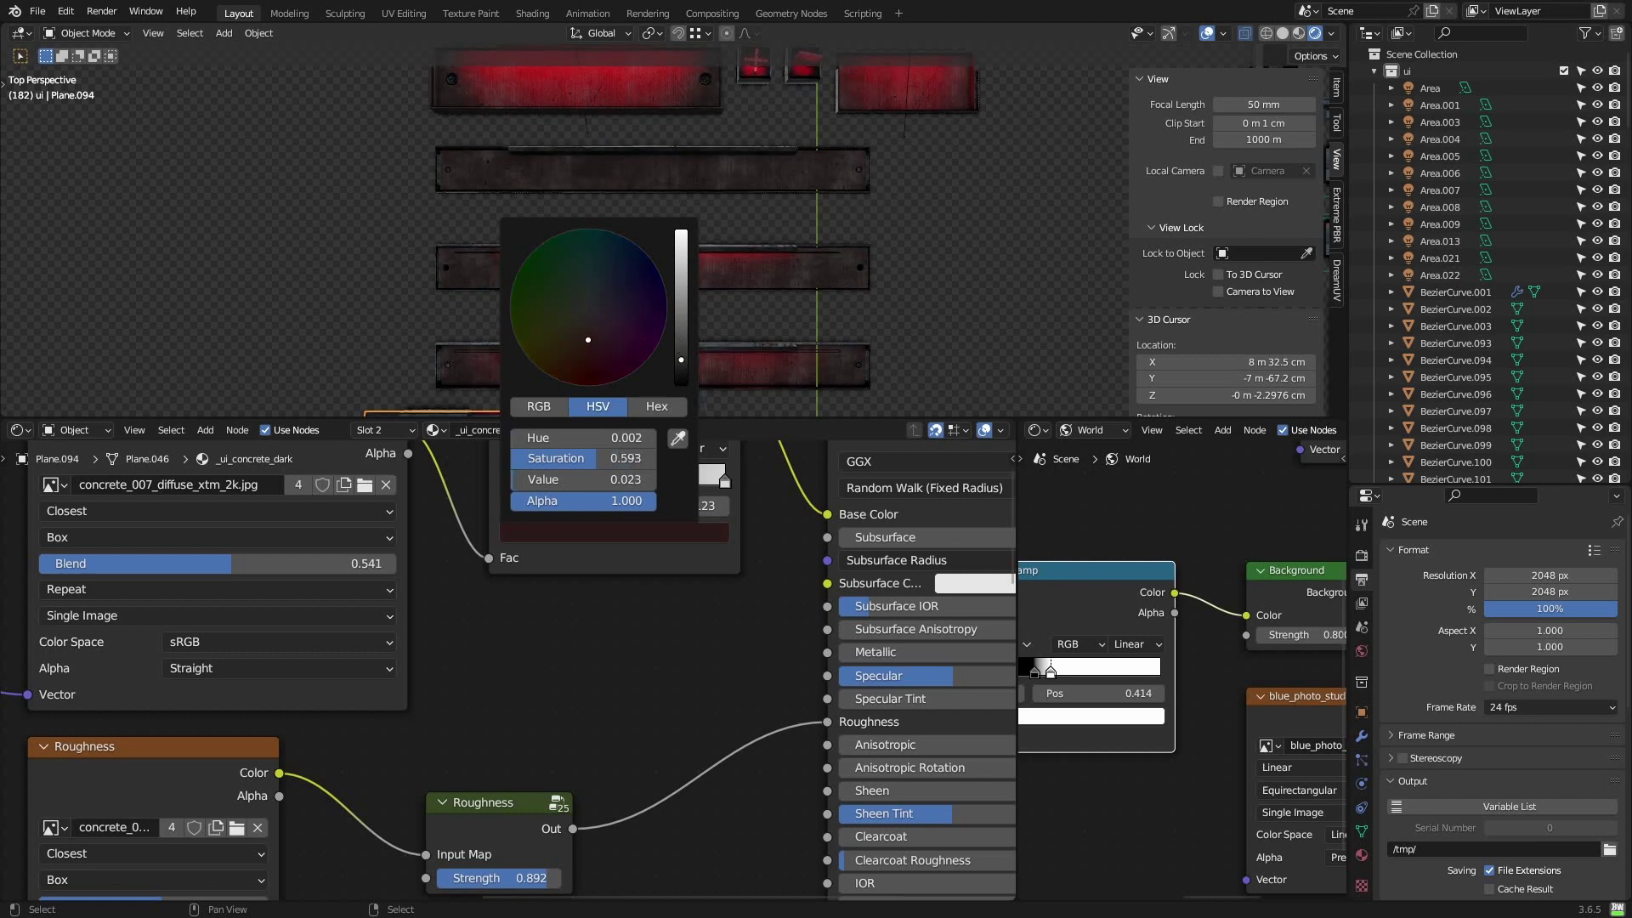
pyautogui.scroll(-5, 788, 287)
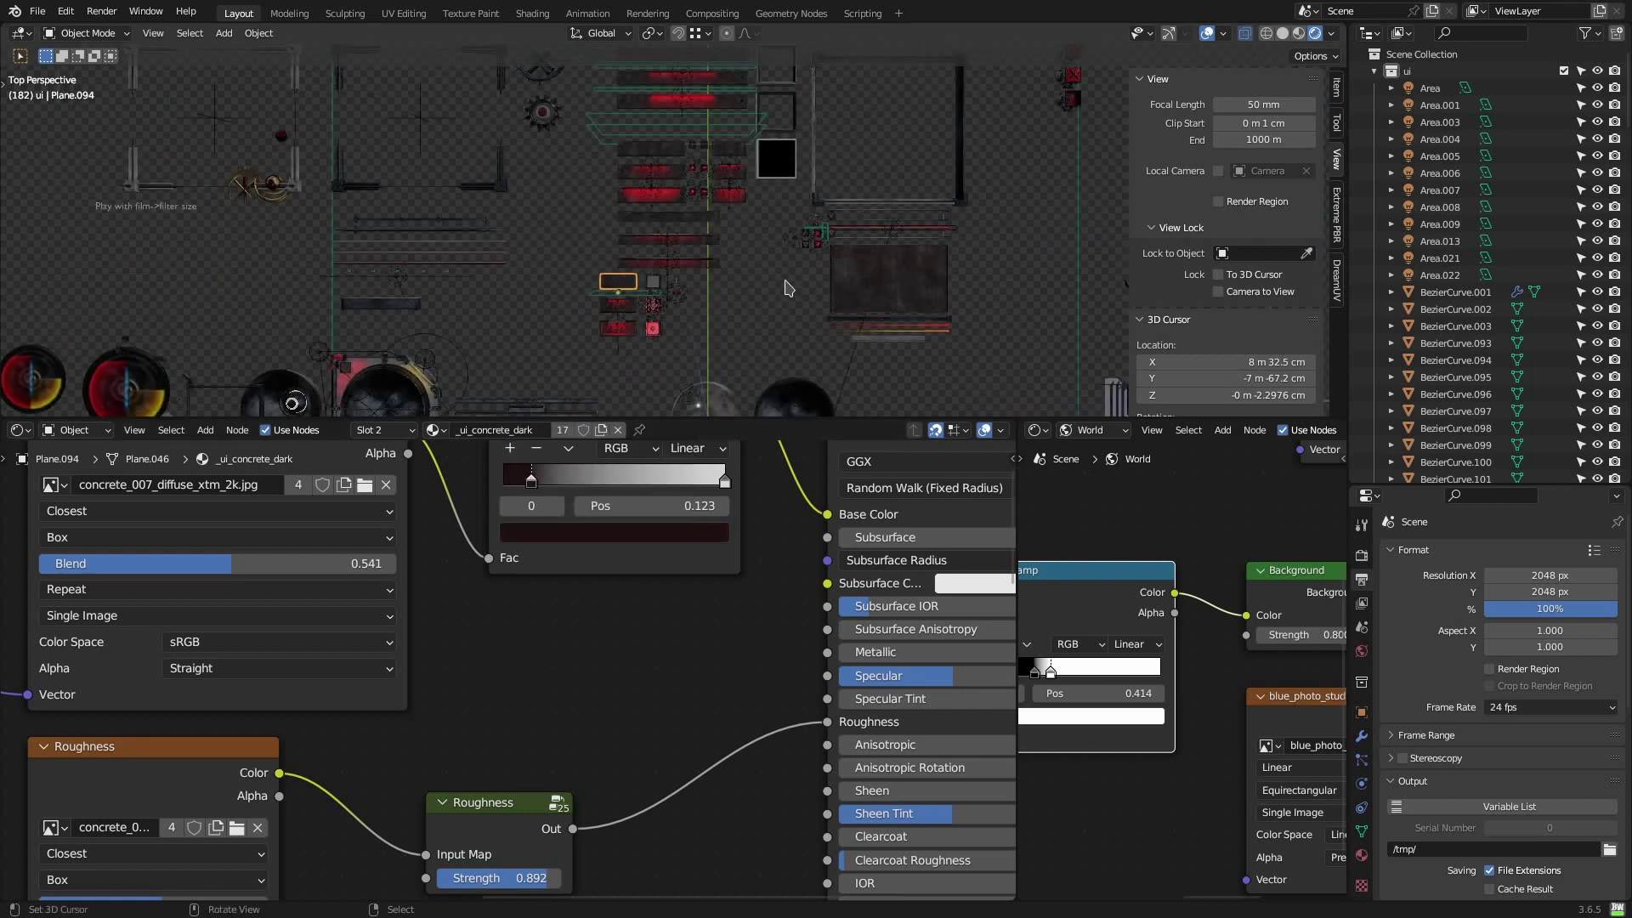
pyautogui.scroll(6, 554, 207)
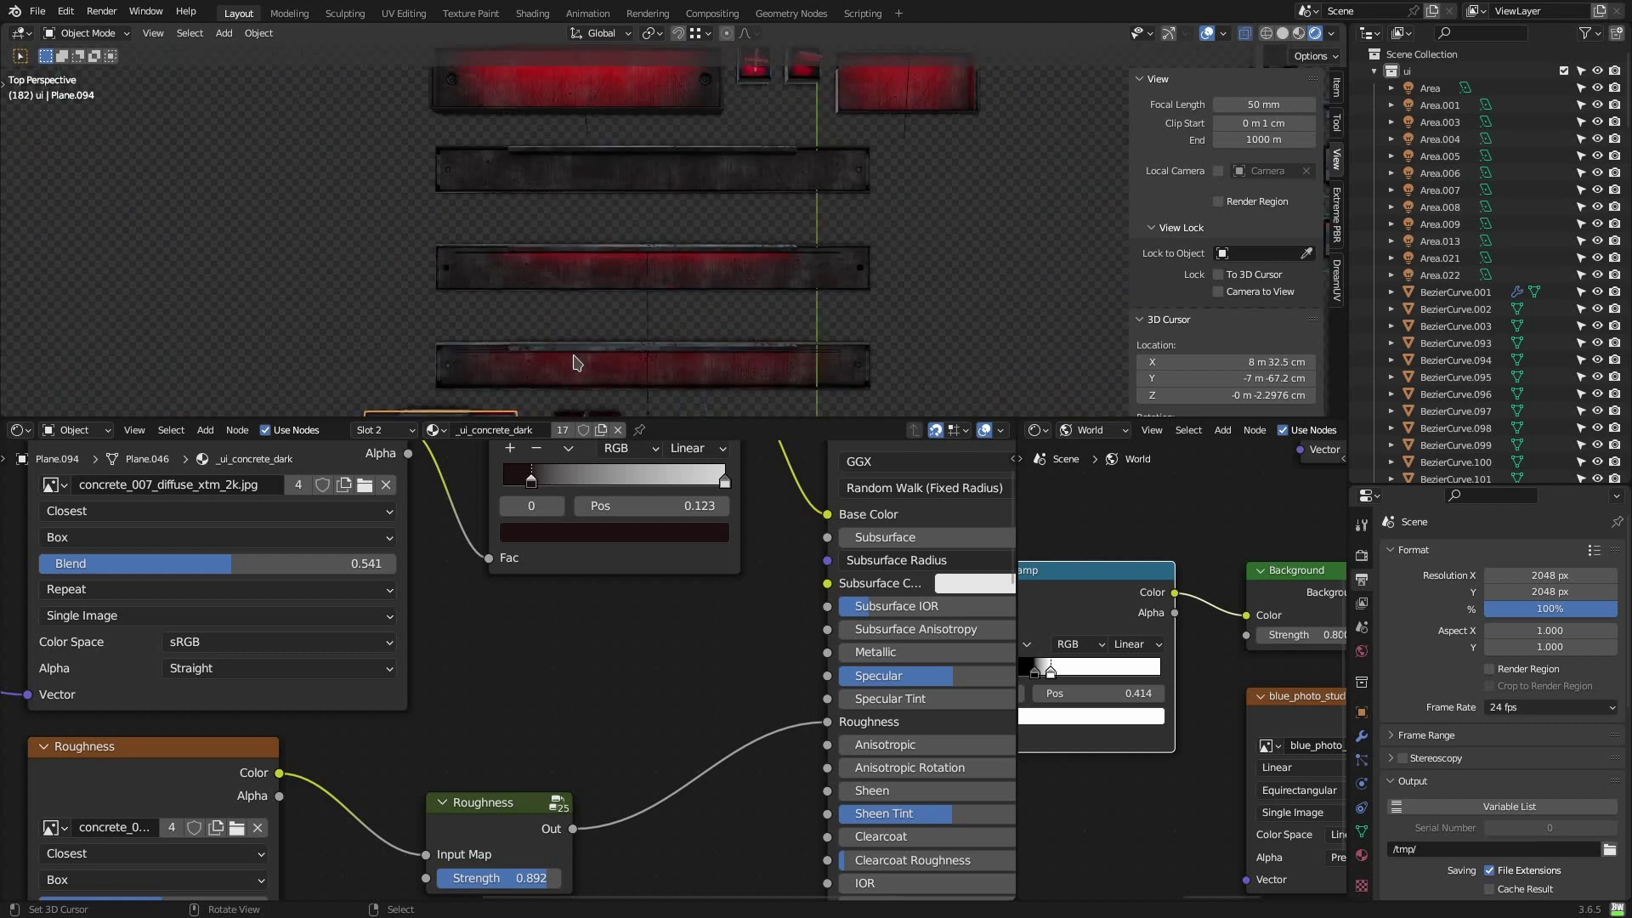
# - Undo the dark red tint and the stop's move on the concrete material's colour ramp
pyautogui.hotkey('ctrl', 'z')
pyautogui.hotkey('ctrl', 'z')
pyautogui.hotkey('ctrl', 'z')
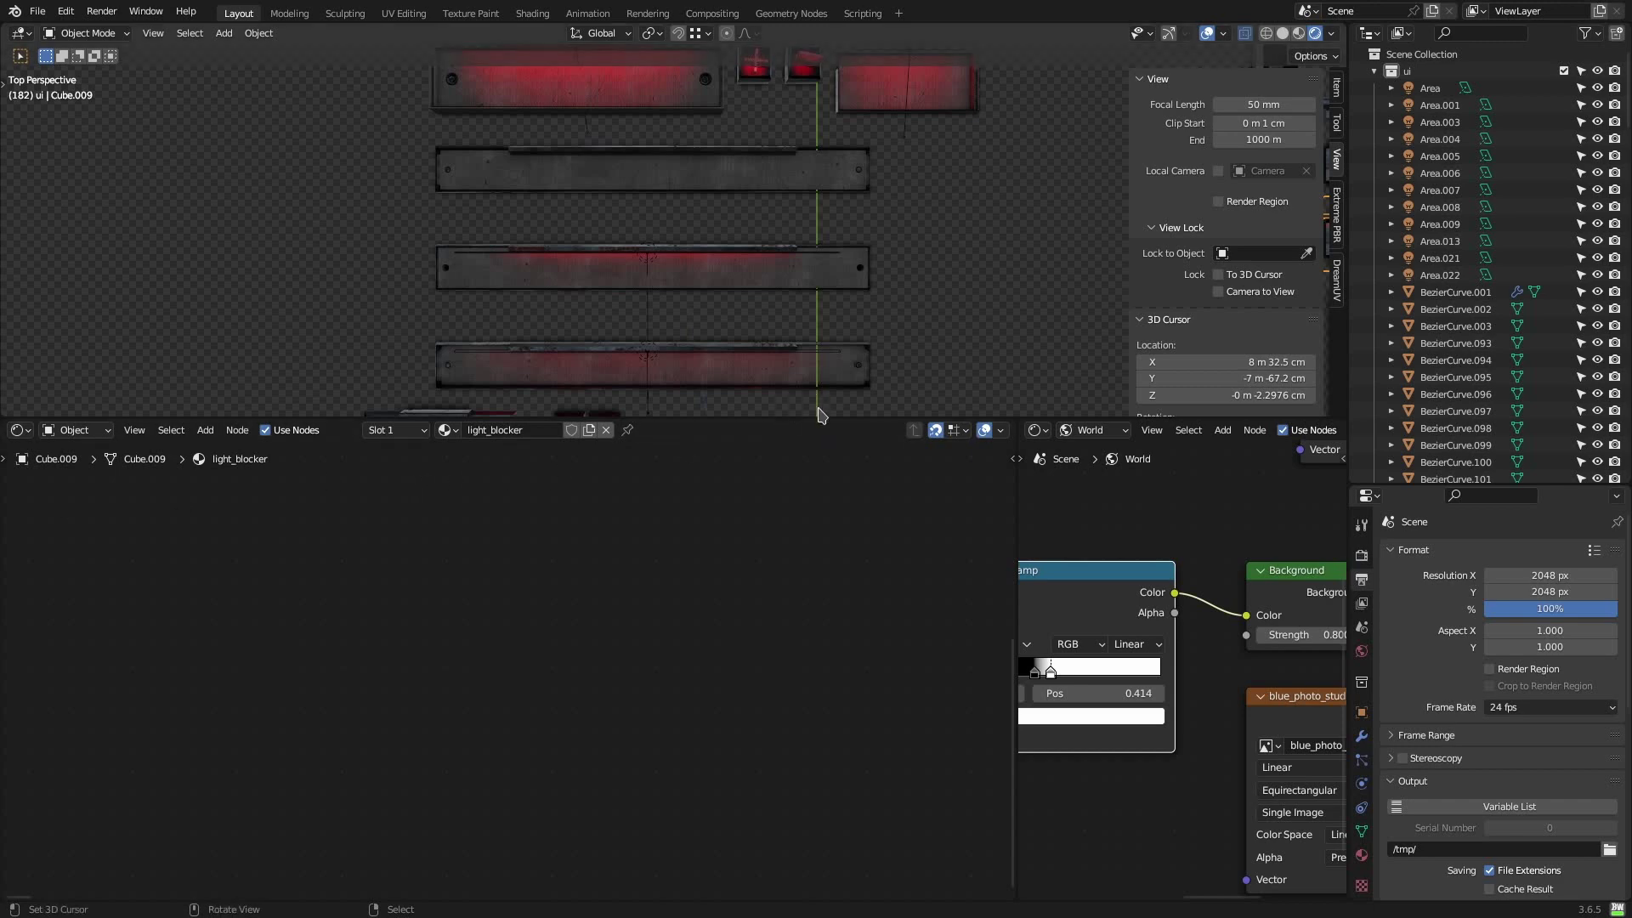
# - Enlarge the 3D viewport and replace the panel frame's Leather Red material with Green Paint Metal 006 from the Metal - Worn Paint category
pyautogui.moveTo(816, 440); pyautogui.dragTo(816, 640)
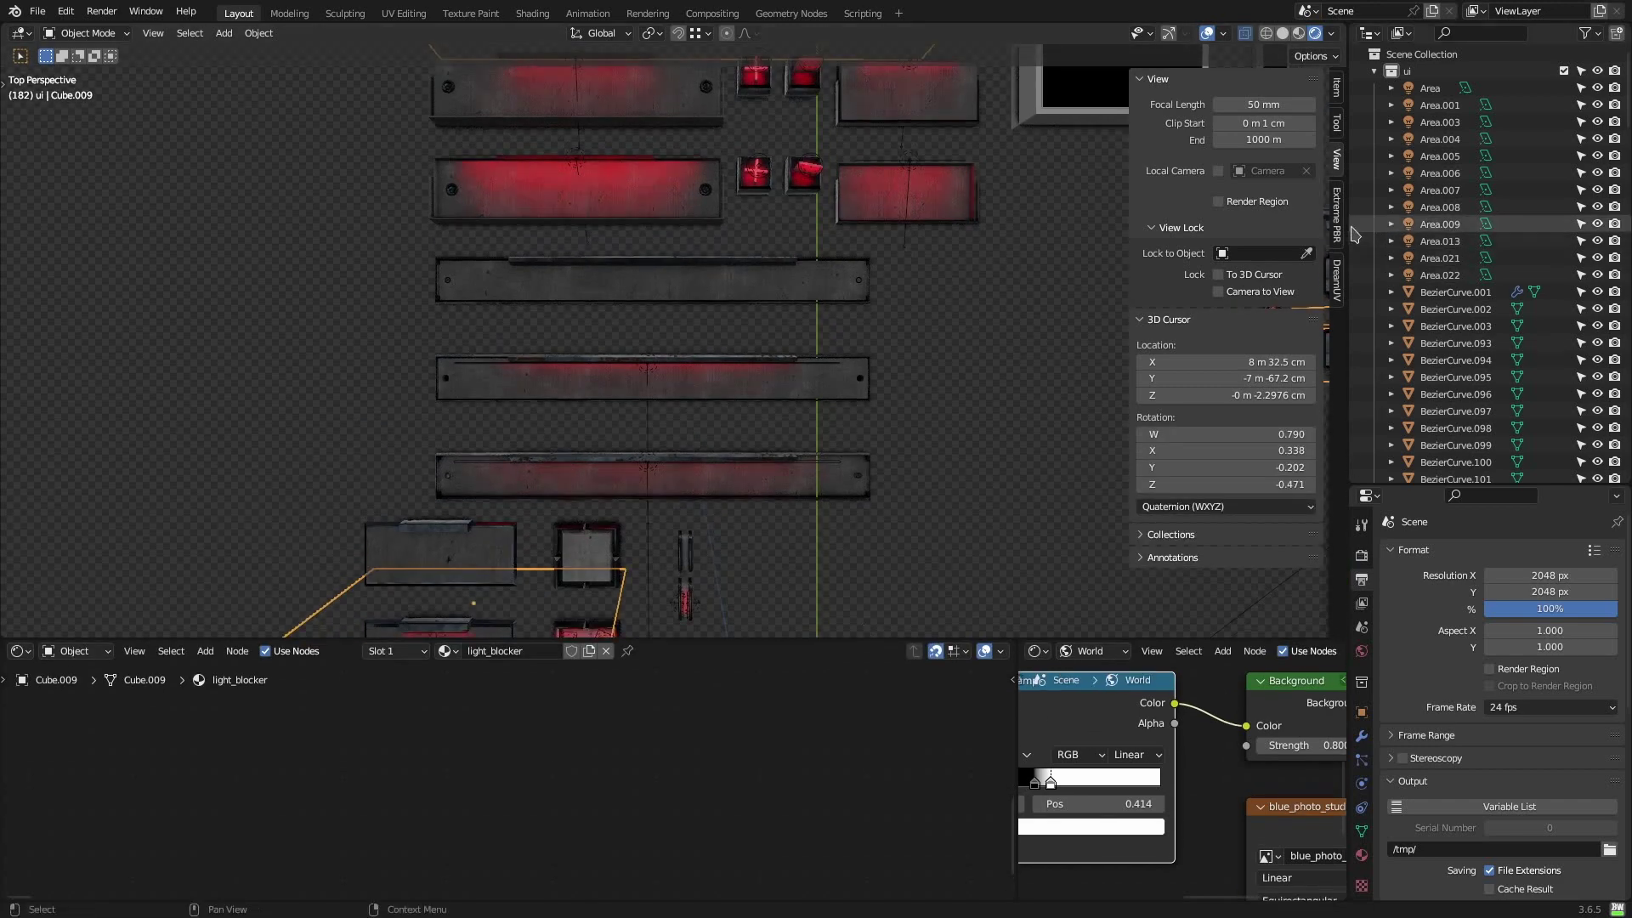
pyautogui.click(848, 302)
pyautogui.click(1256, 186)
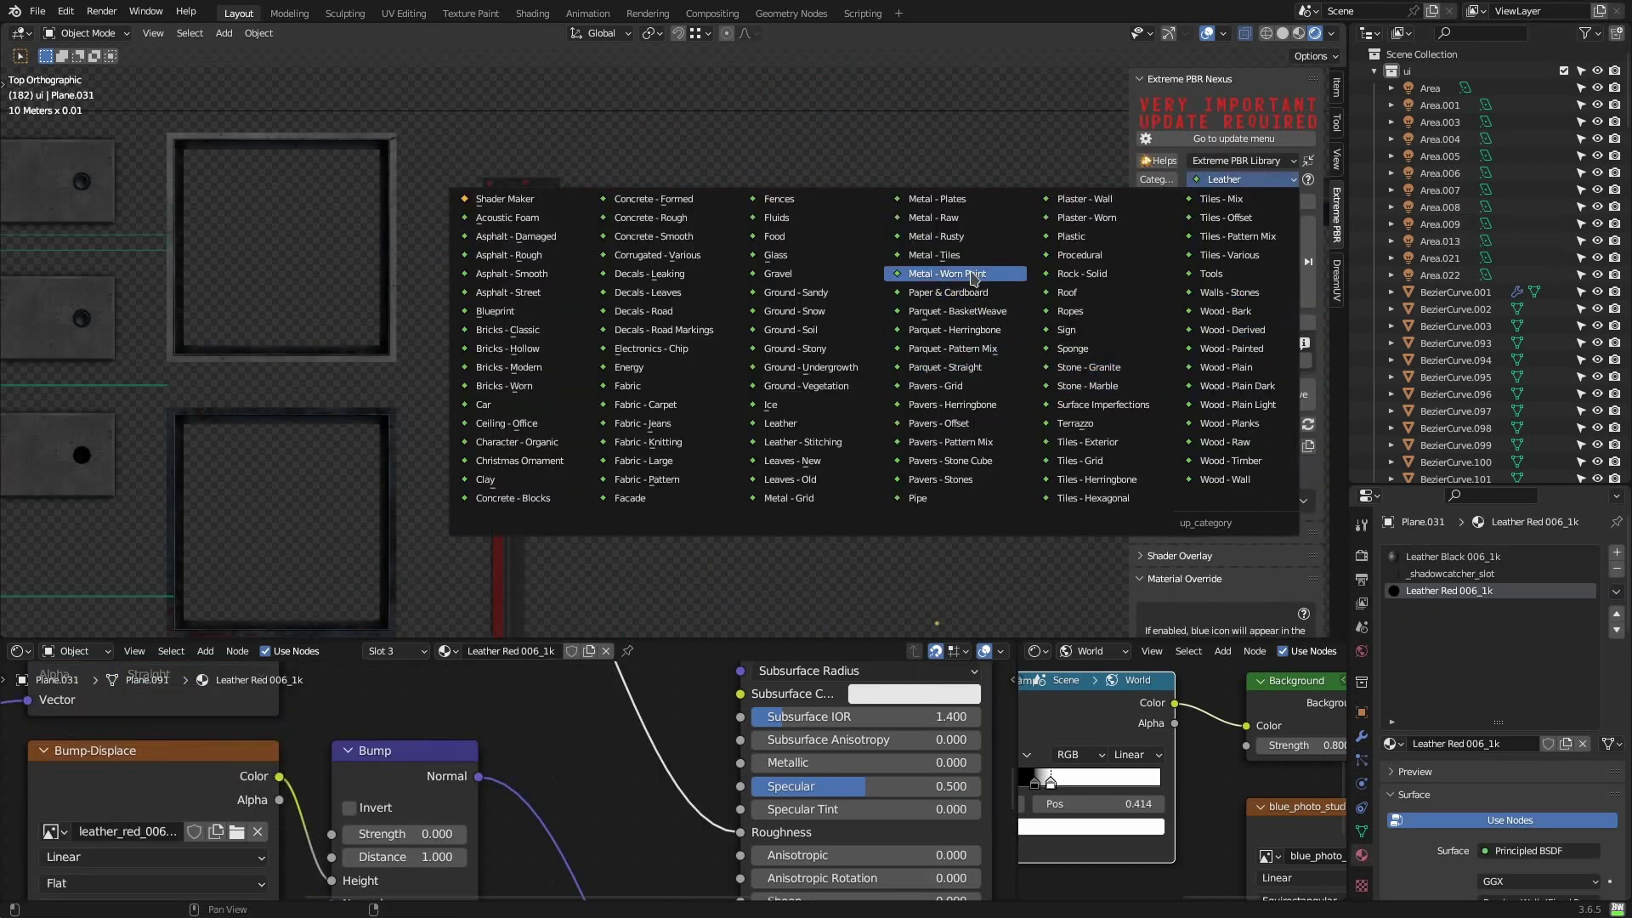
pyautogui.click(973, 274)
pyautogui.click(1225, 395)
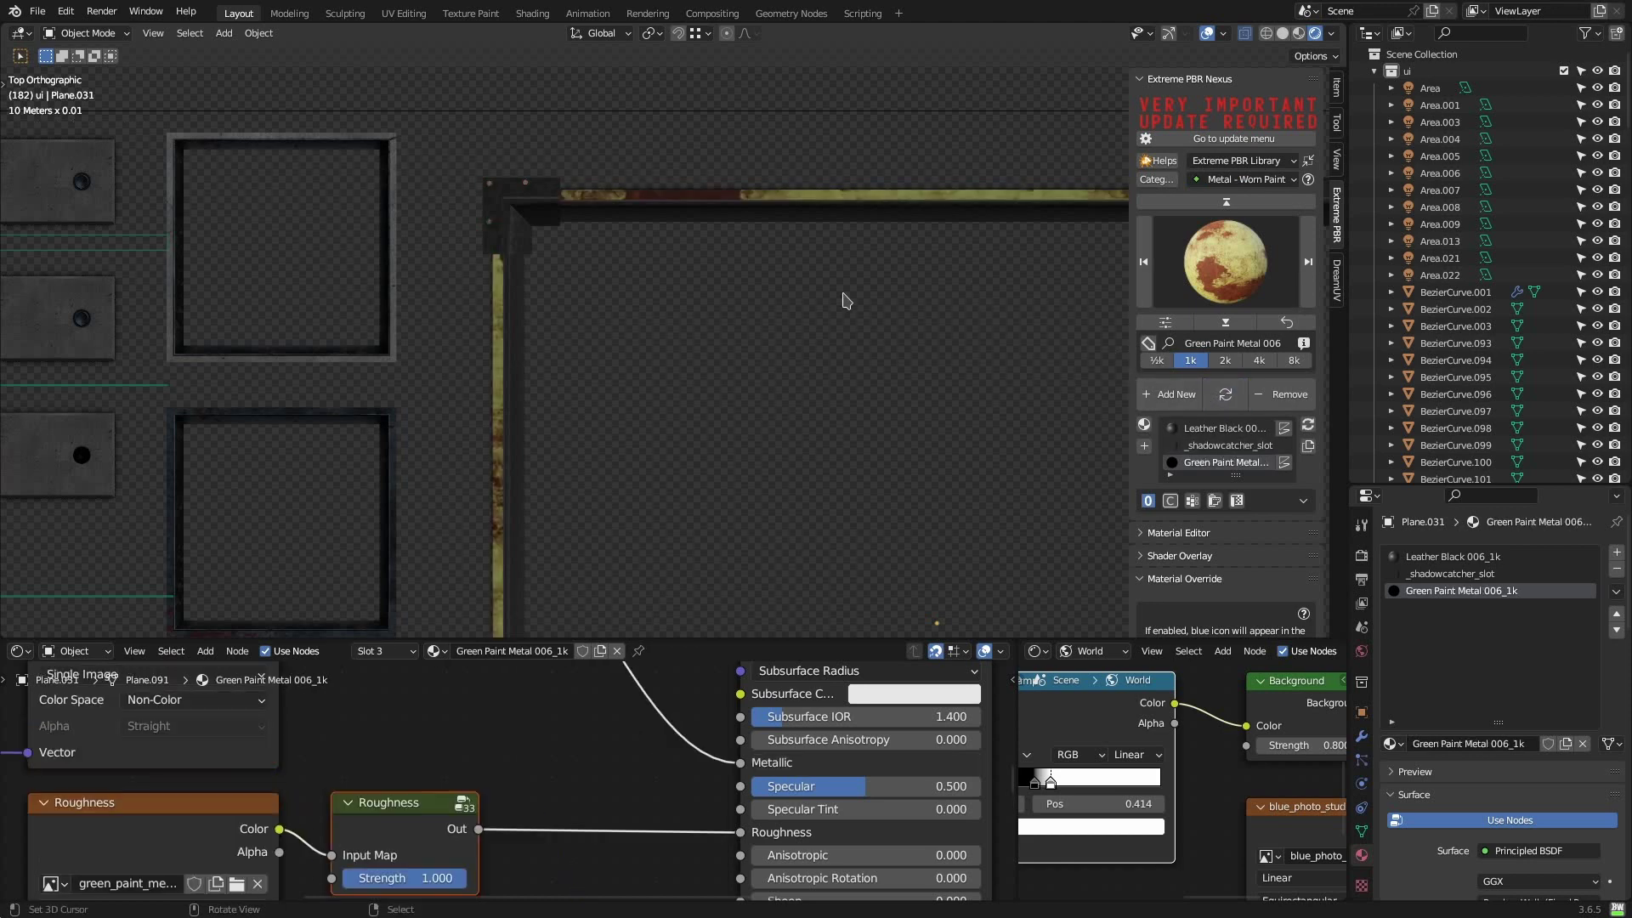
# - Replace the panel frame's Leather Black material with Blue Paint Metal 001 at 1k resolution
pyautogui.click(817, 222)
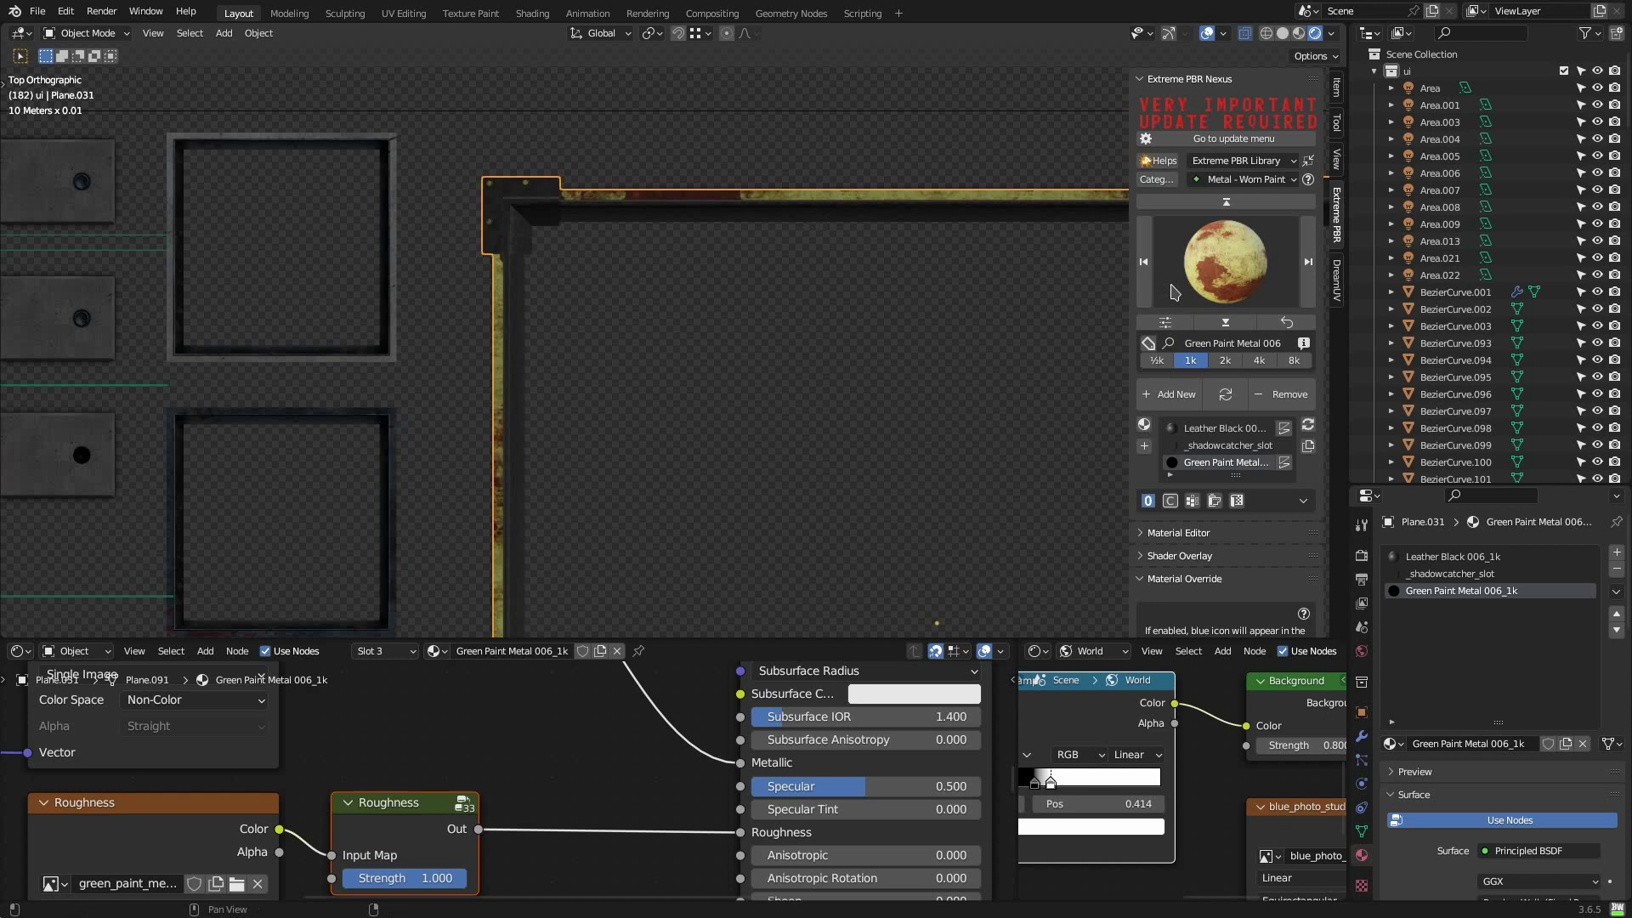
pyautogui.click(1230, 428)
pyautogui.click(1249, 283)
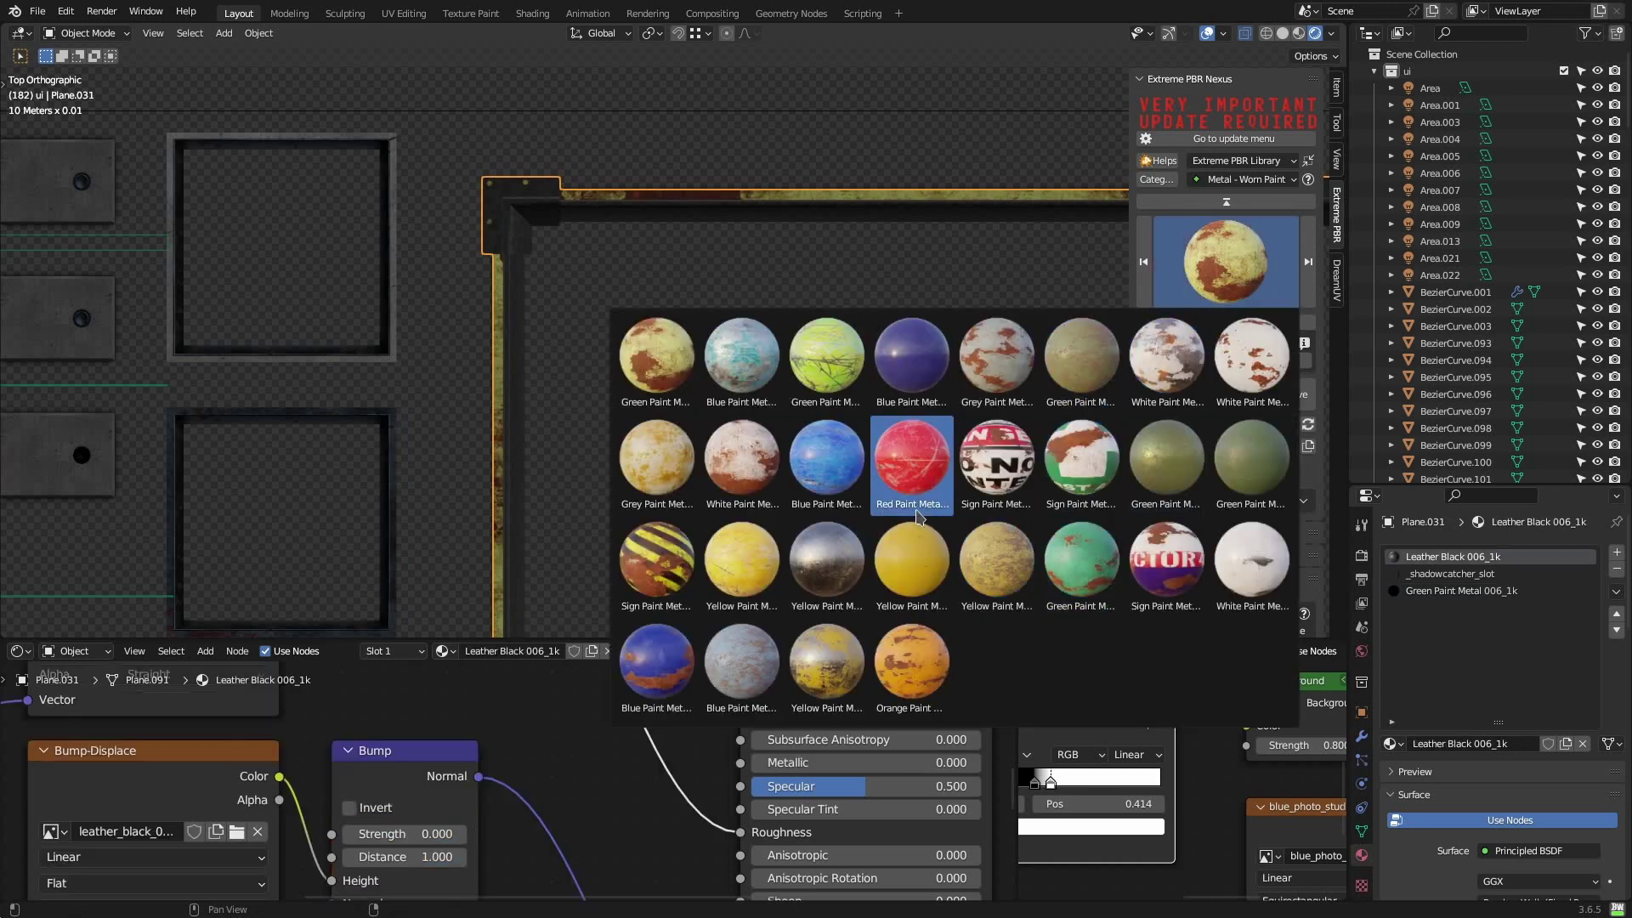
pyautogui.click(875, 473)
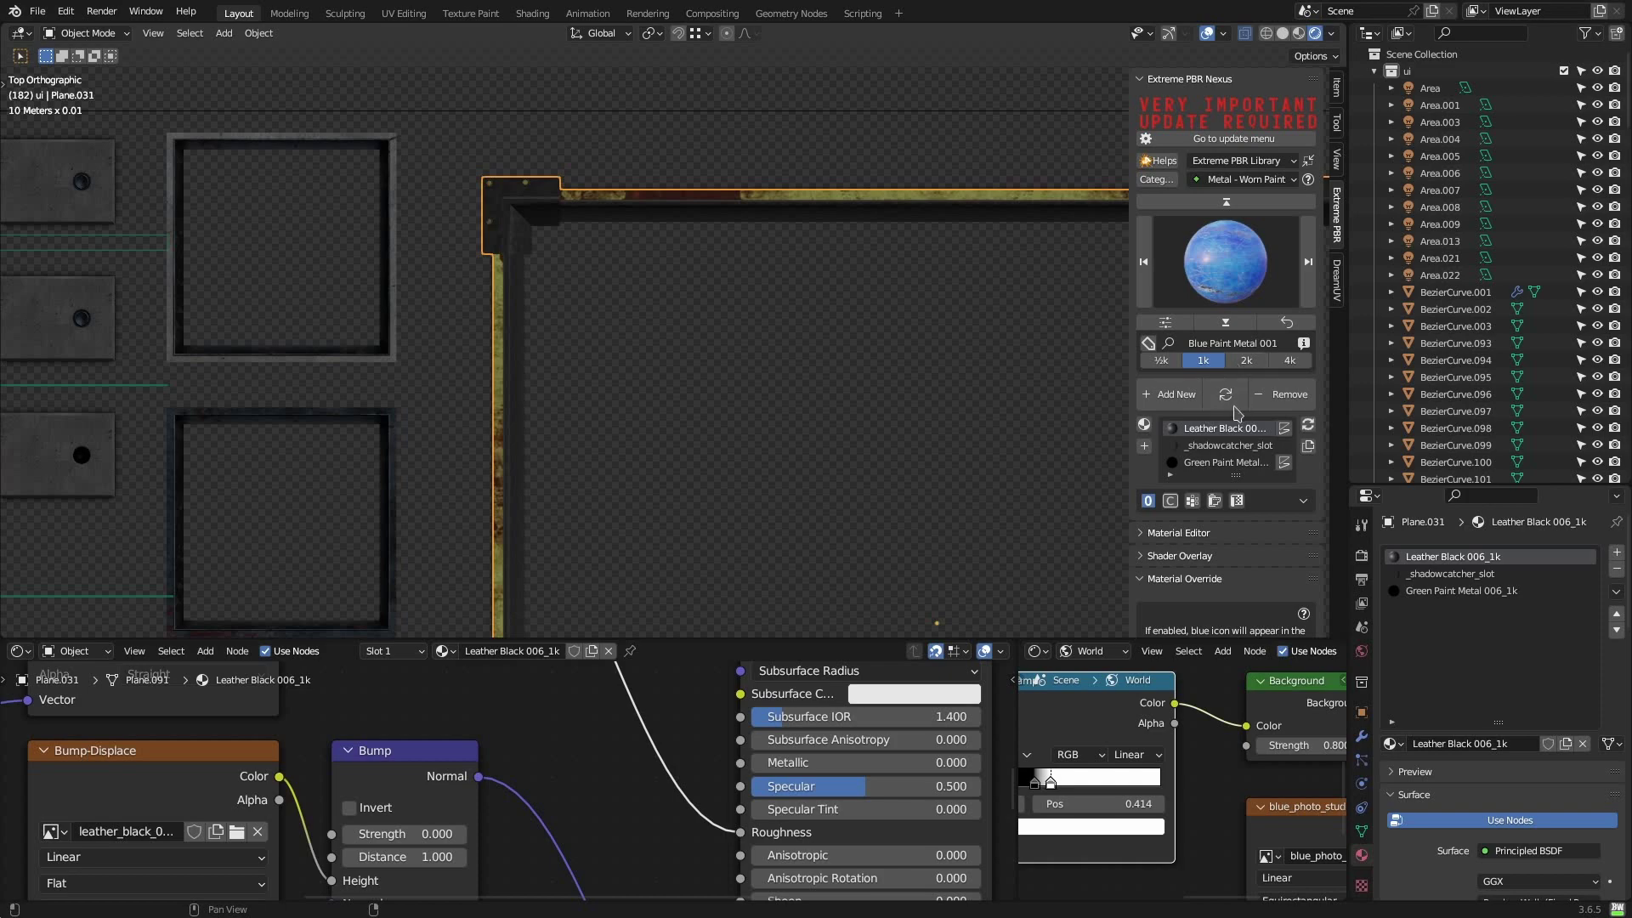
pyautogui.click(1234, 393)
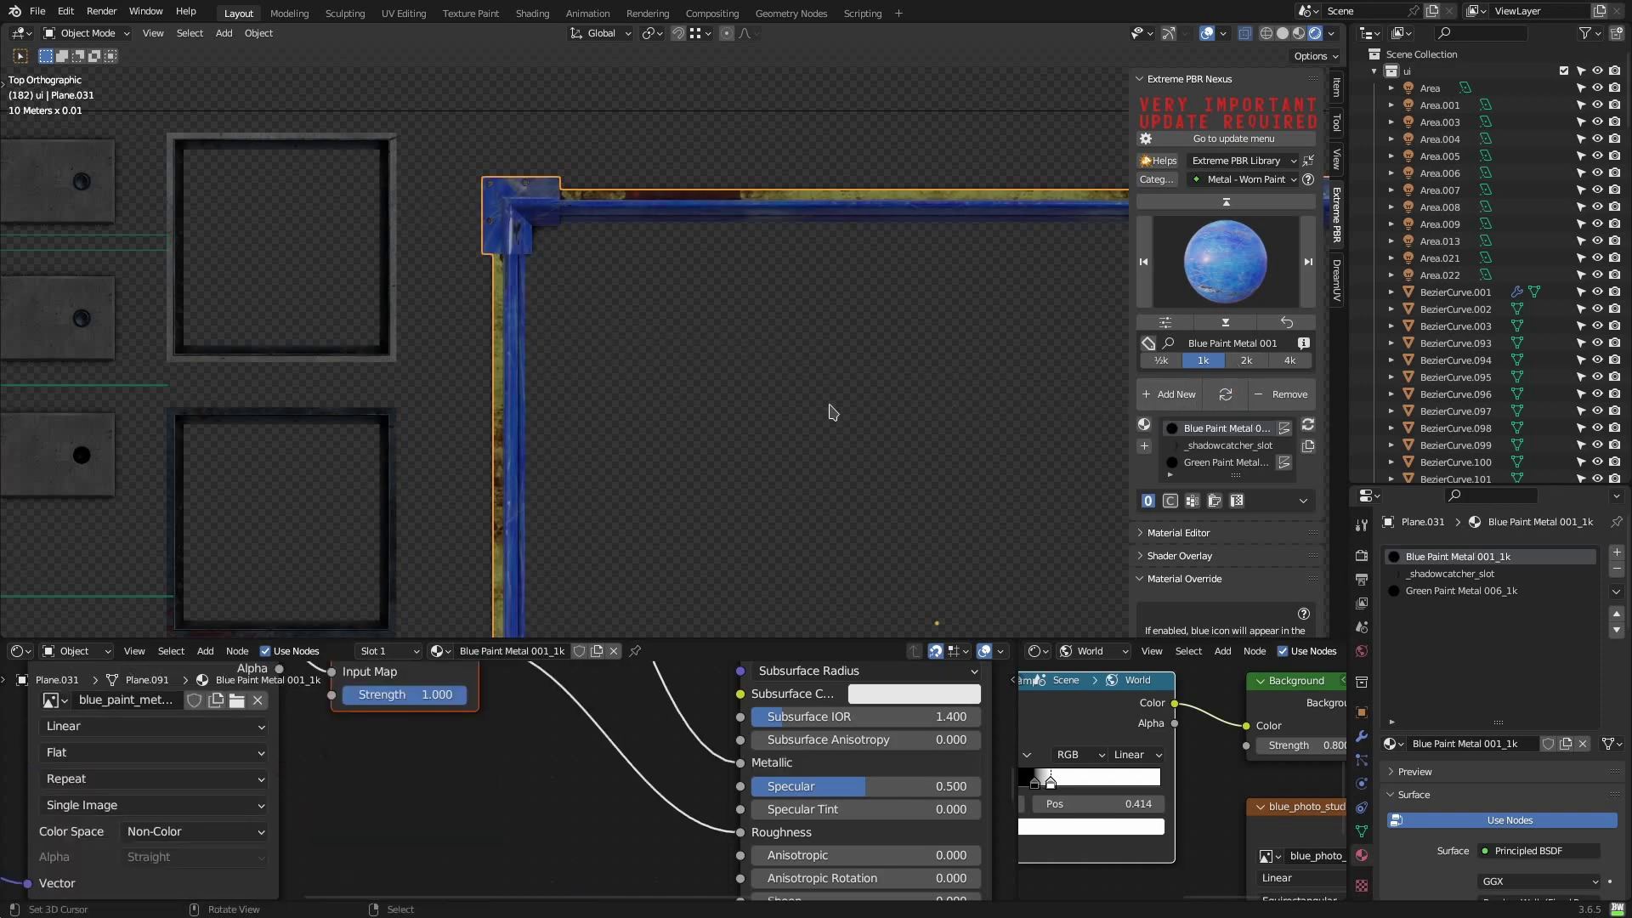
# - Inspect the panel frame's edges and corners with the painted metal materials applied
pyautogui.scroll(-5, 836, 397)
pyautogui.keyDown('shift'); pyautogui.moveTo(914, 420); pyautogui.dragTo(845, 201, button='middle'); pyautogui.keyUp('shift')
pyautogui.moveTo(587, 383); pyautogui.dragTo(668, 266, button='middle')
pyautogui.scroll(2, 667, 267)
pyautogui.scroll(2, 668, 266)
pyautogui.moveTo(834, 233); pyautogui.dragTo(754, 346, button='middle')
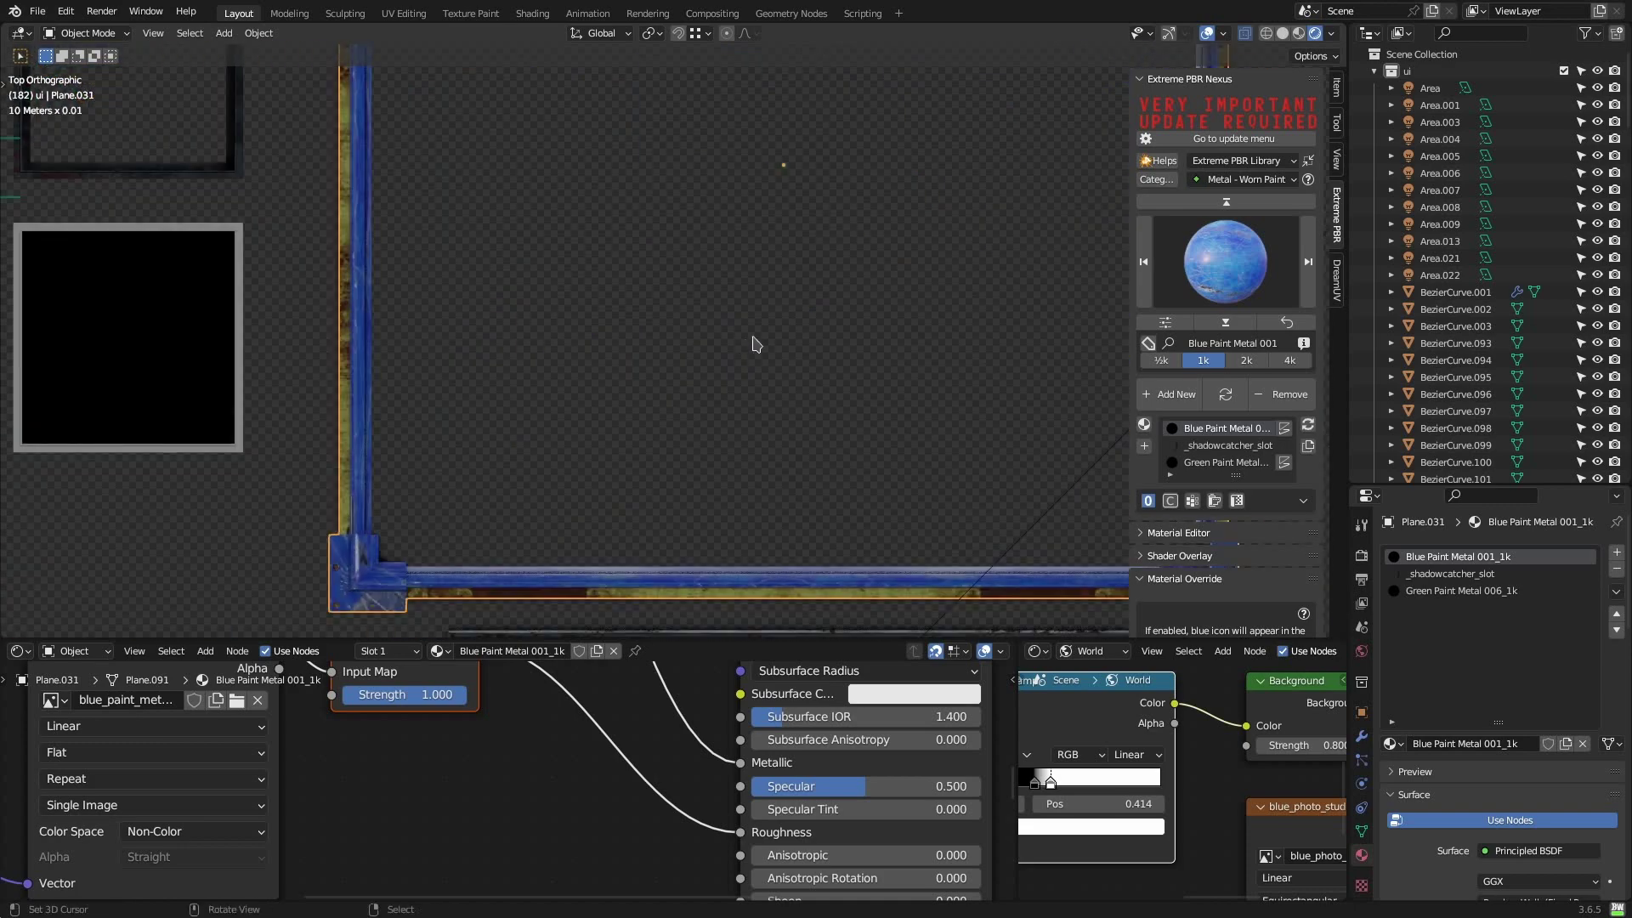
pyautogui.scroll(-3, 759, 344)
# - Undo the panel frame's paint, leather and wood material replacements back to the original _ui_metal and _ui_concrete materials
pyautogui.hotkey('ctrl', 'z')
pyautogui.hotkey('ctrl', 'z')
pyautogui.hotkey('ctrl', 'z')
pyautogui.hotkey('ctrl', 'z')
pyautogui.hotkey('ctrl', 'z')
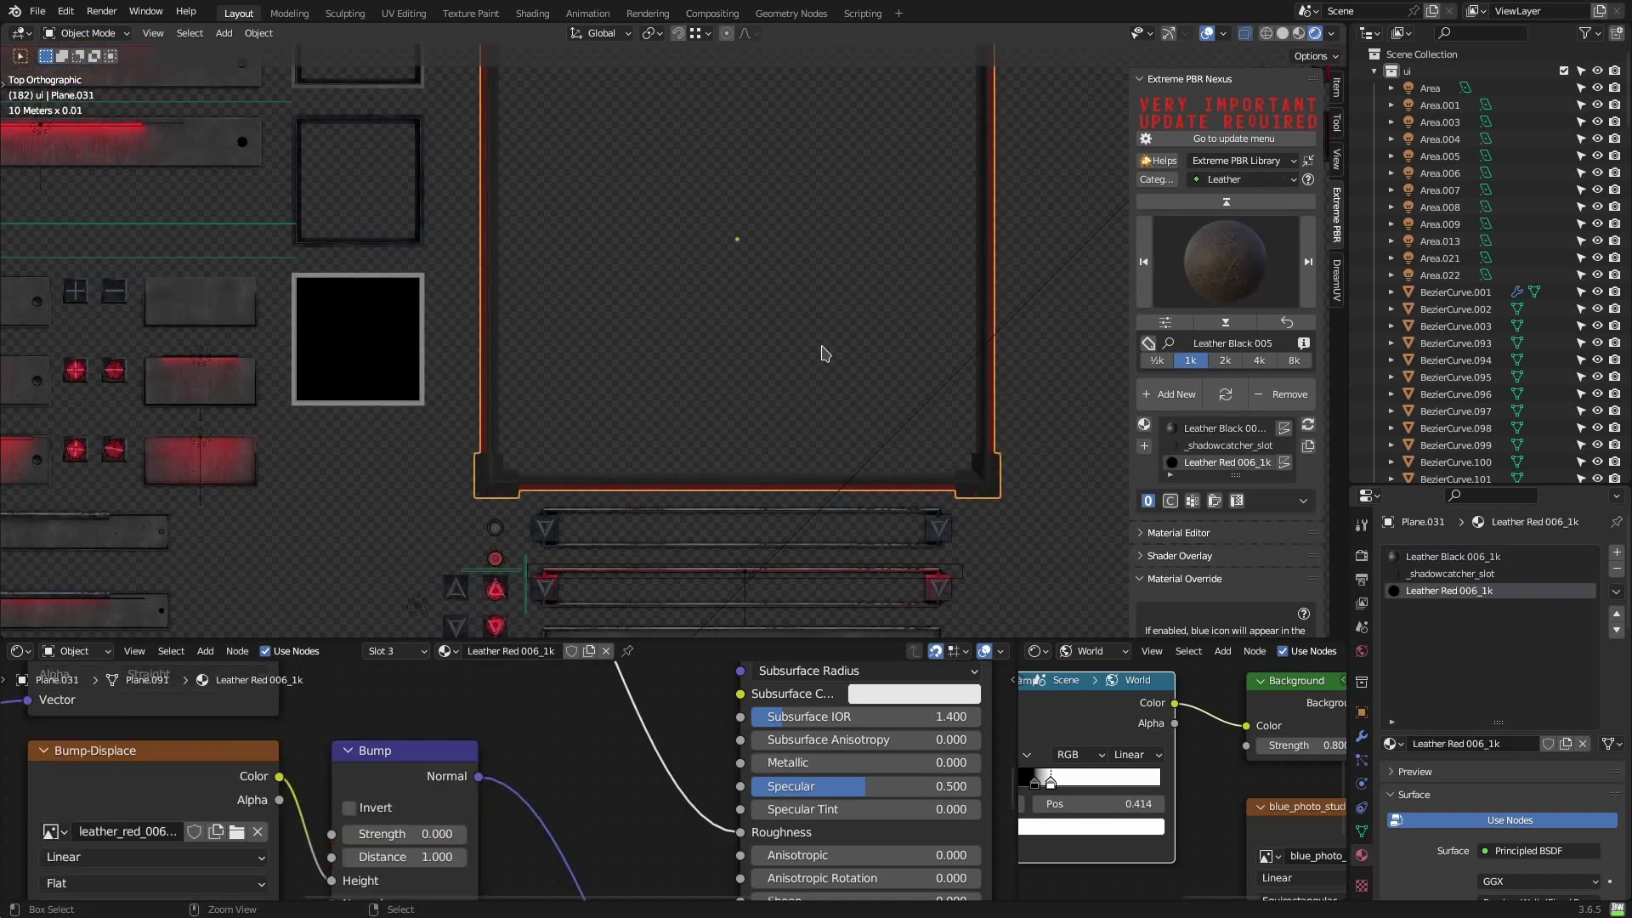
pyautogui.hotkey('ctrl', 'z')
pyautogui.hotkey('ctrl', 'z')
pyautogui.hotkey('ctrl', 'z')
pyautogui.hotkey('ctrl', 'z')
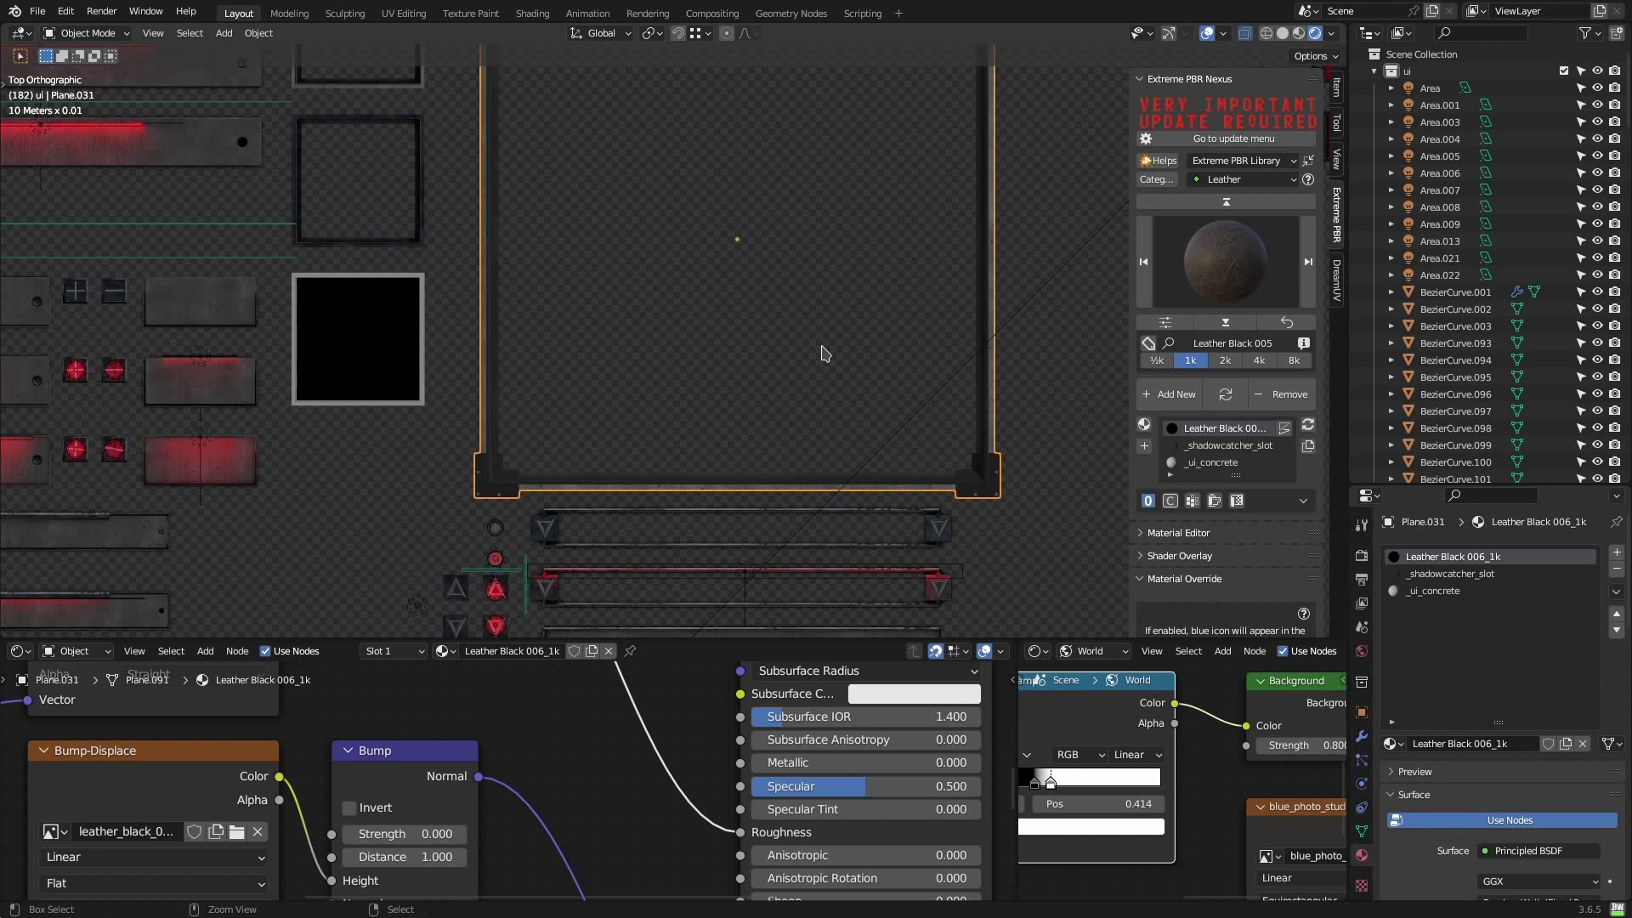
pyautogui.hotkey('ctrl', 'z')
pyautogui.hotkey('ctrl', 'z')
pyautogui.hotkey('ctrl', 'z')
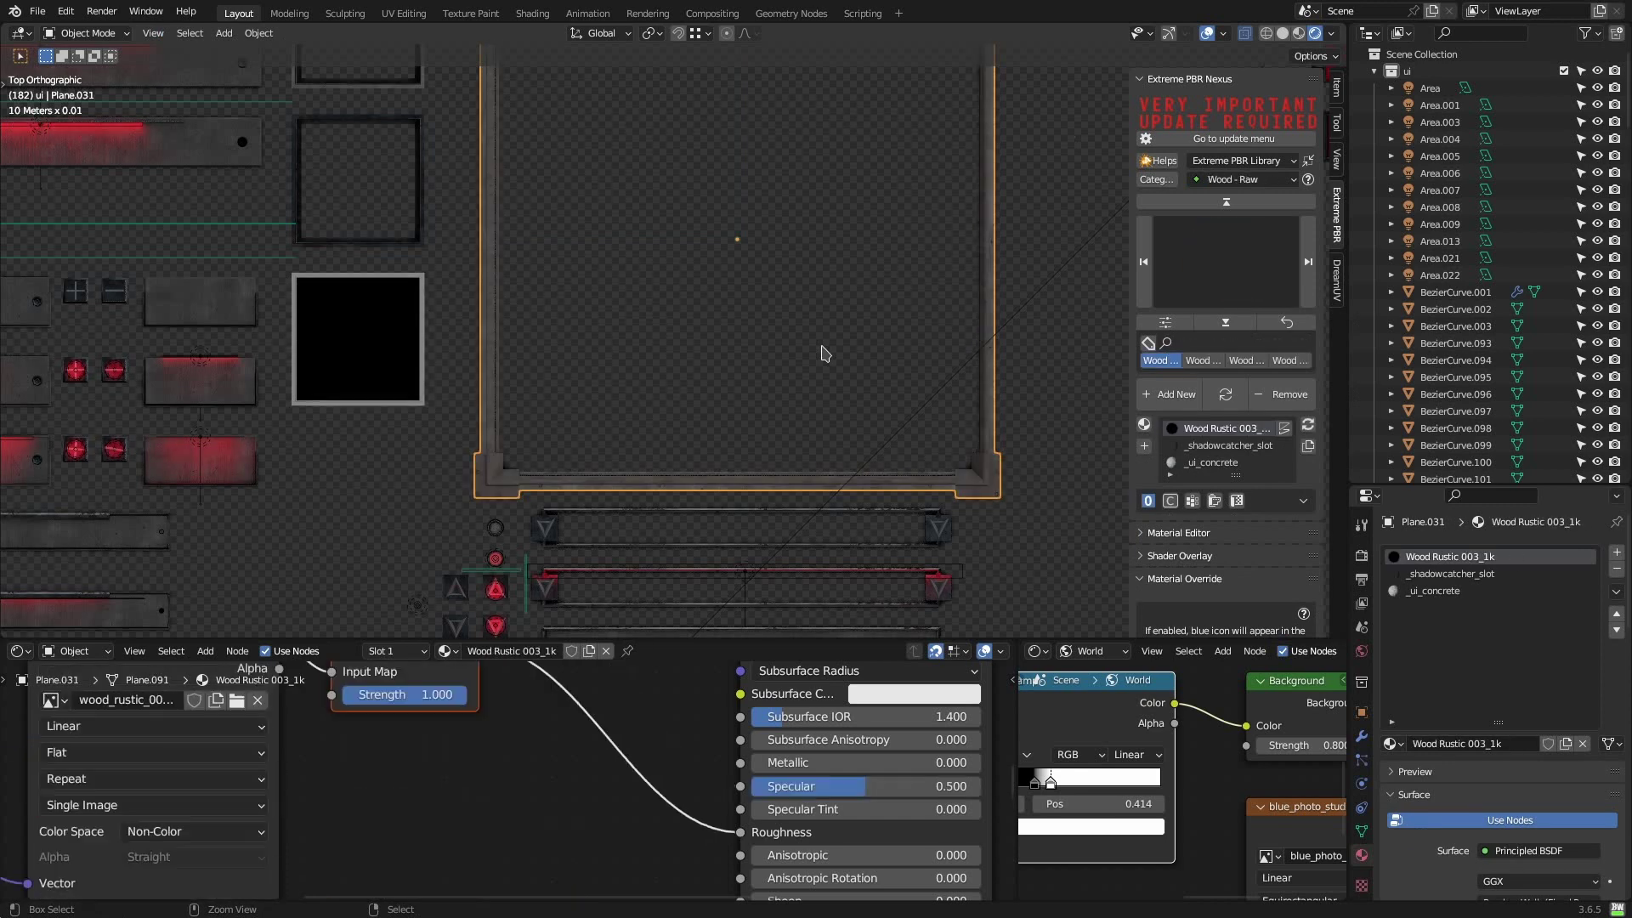
pyautogui.hotkey('ctrl', 'z')
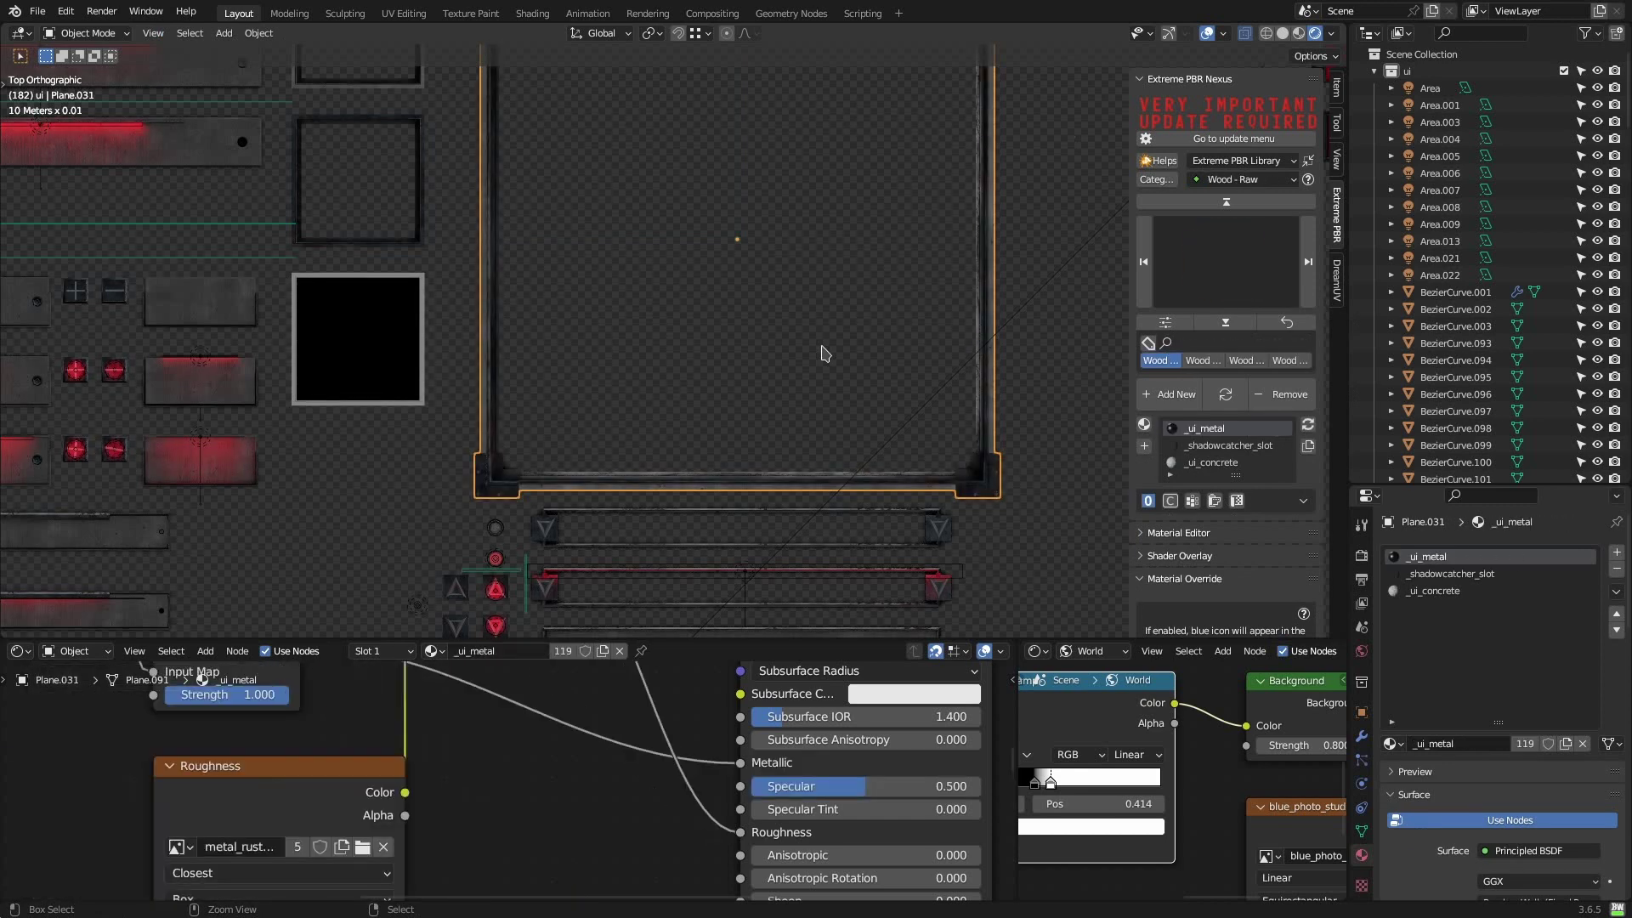
pyautogui.hotkey('ctrl', 'z')
pyautogui.hotkey('ctrl', 'z')
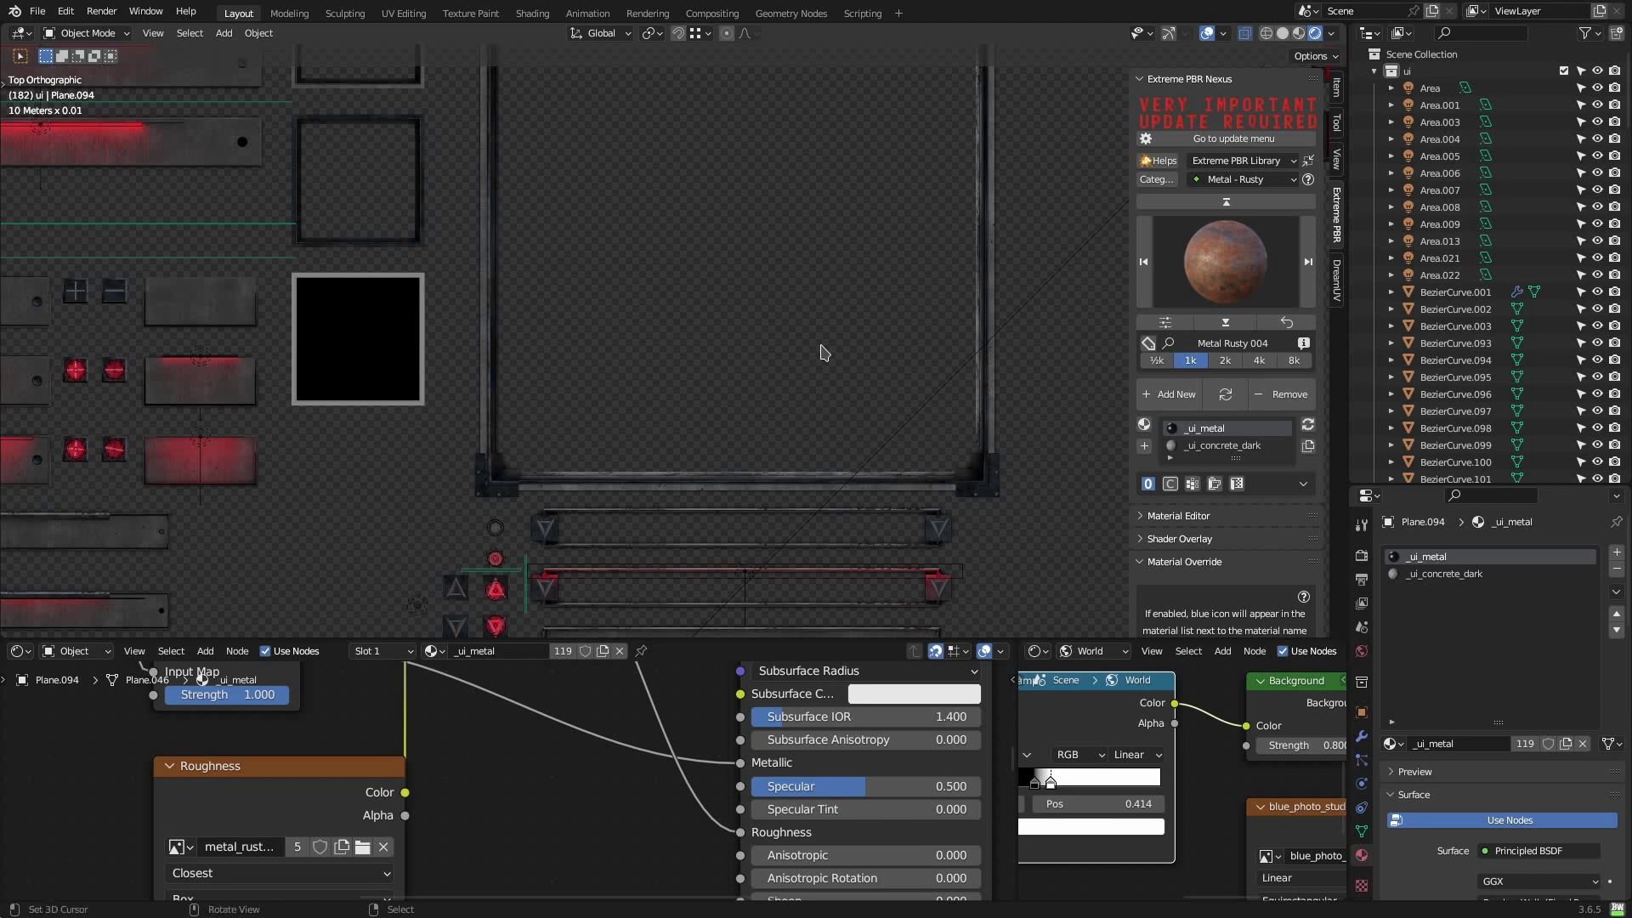
# - Examine the corner frame's _ui_metal node tree, from the prop attribute driving the mapping scale to the texture maps and Principled BSDF
pyautogui.scroll(-3, 806, 352)
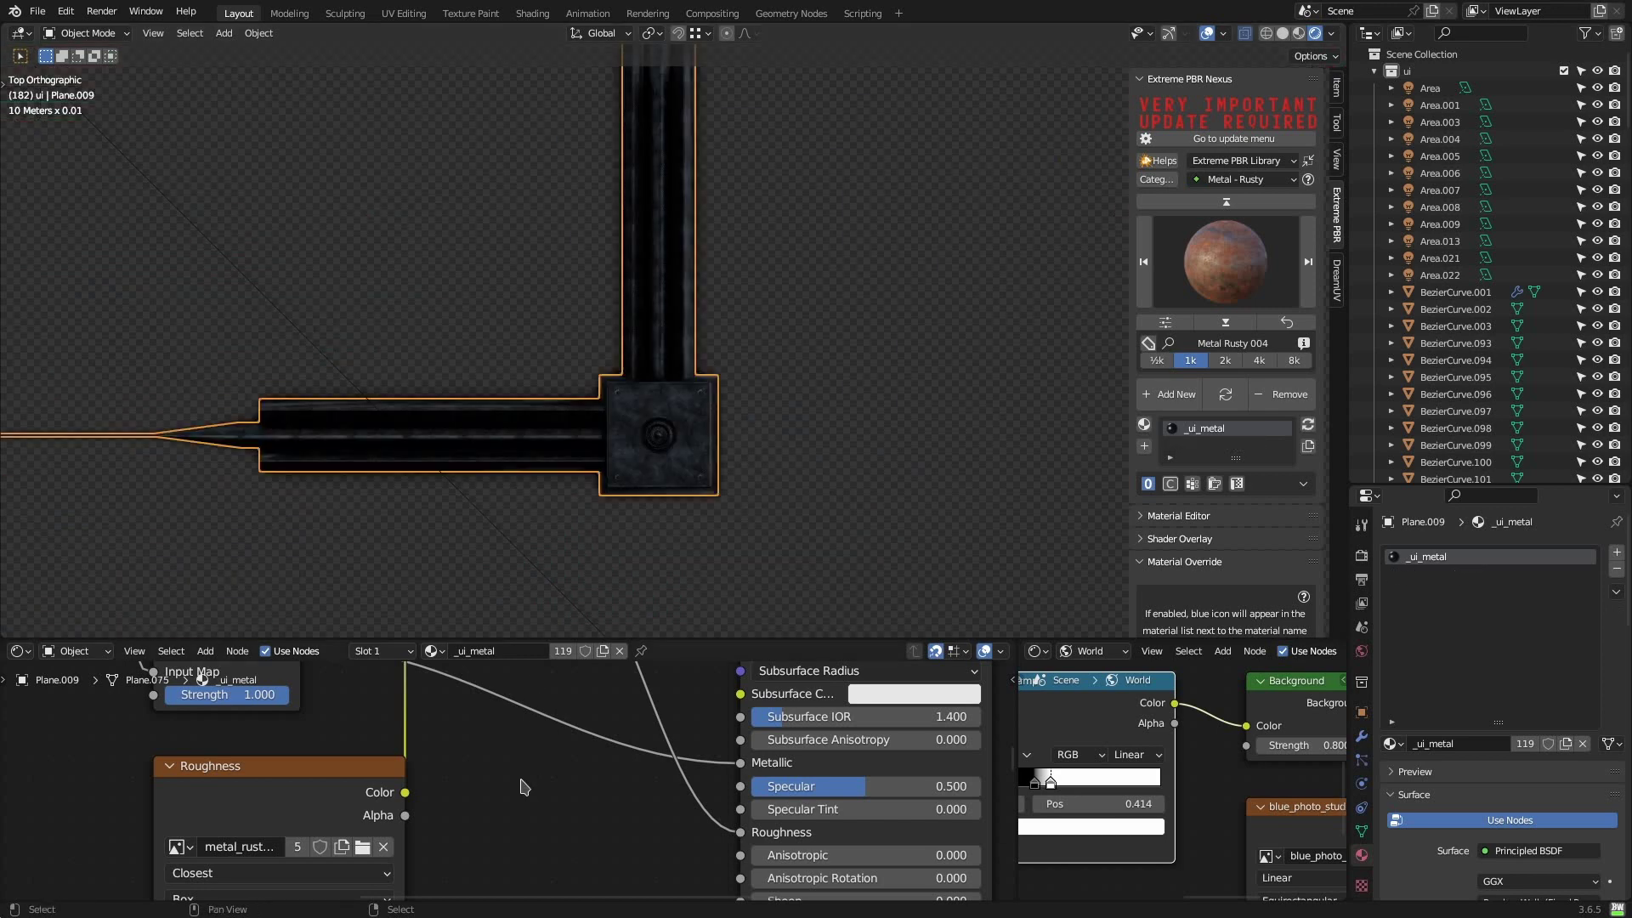
pyautogui.scroll(-2, 523, 786)
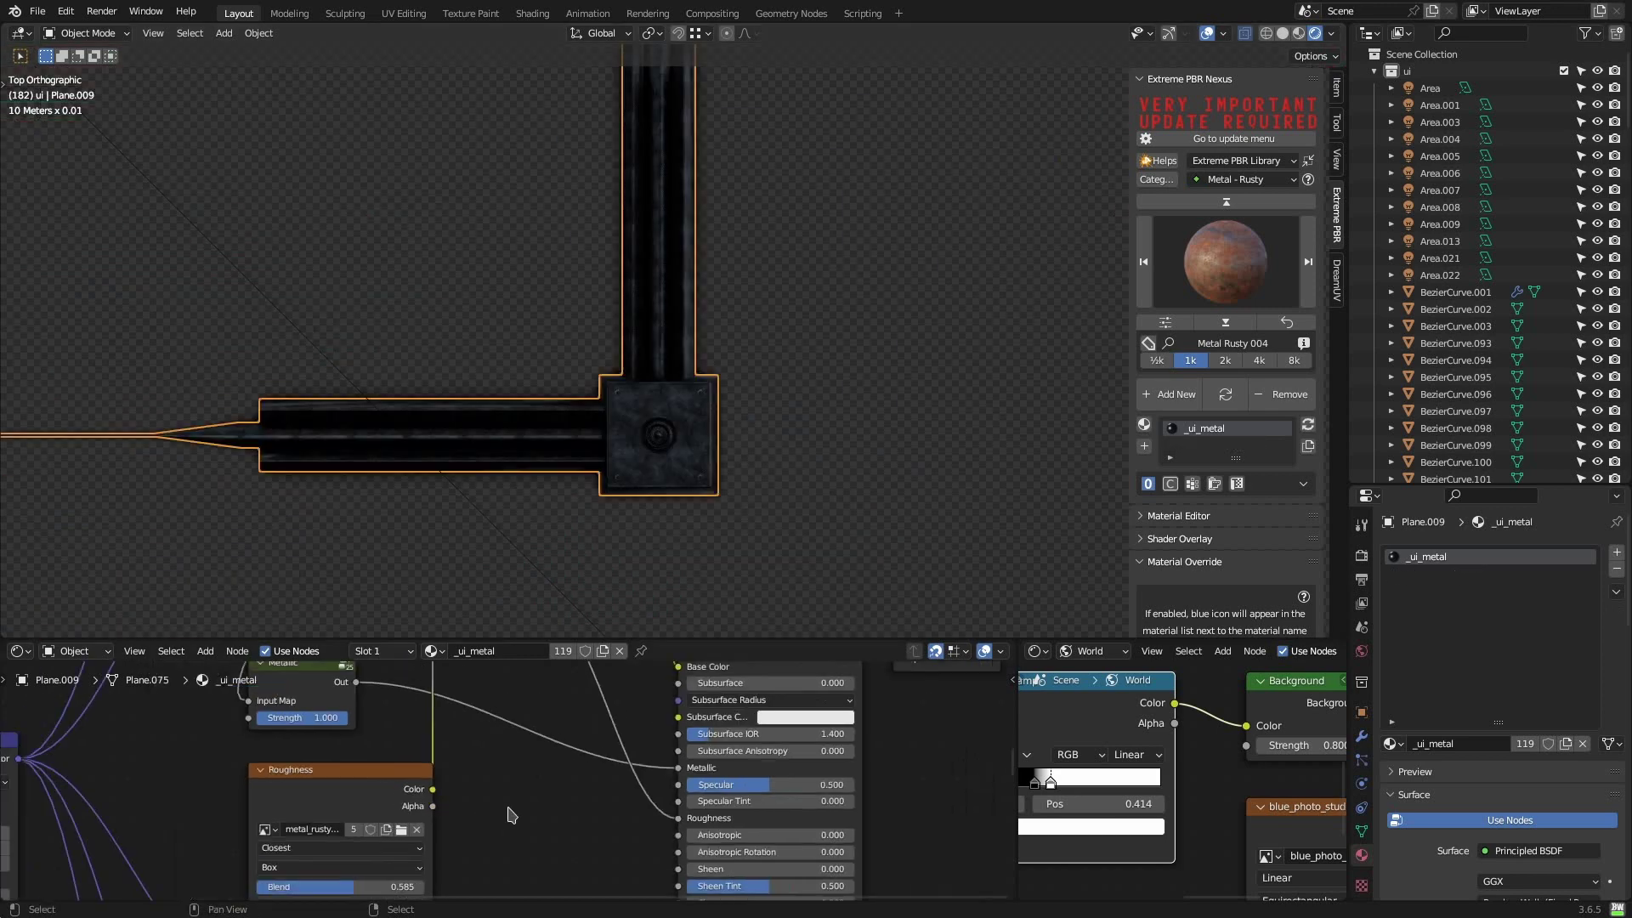
pyautogui.moveTo(523, 787); pyautogui.dragTo(669, 854, button='middle')
pyautogui.hotkey('ctrl', 'space')
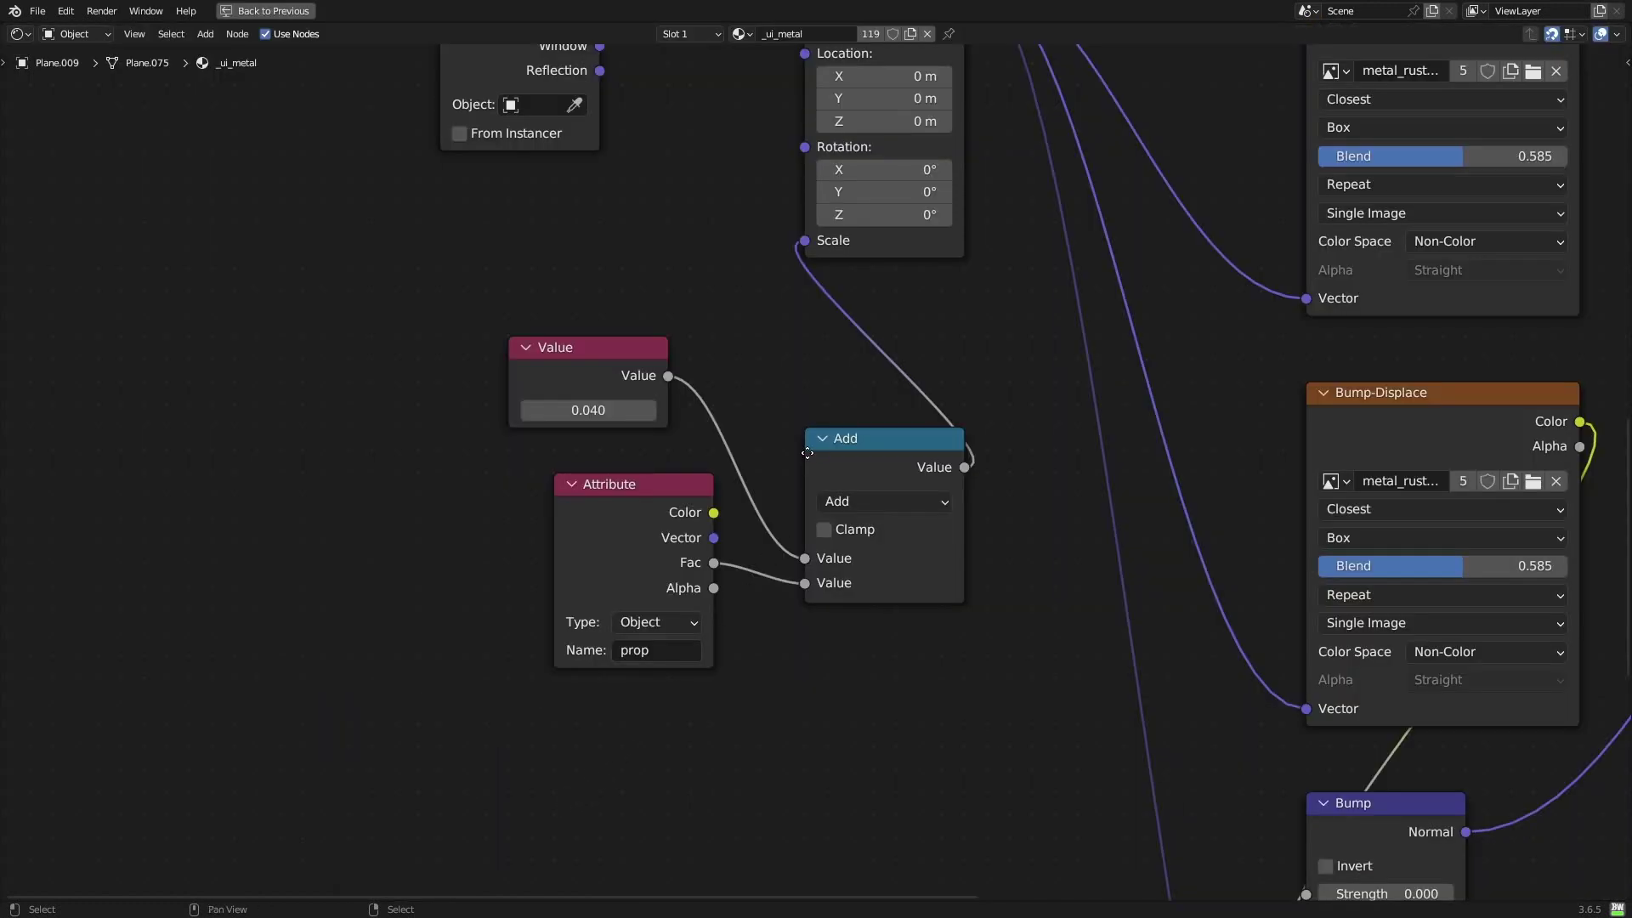
pyautogui.moveTo(808, 453); pyautogui.dragTo(495, 769, button='middle')
pyautogui.scroll(-5, 645, 727)
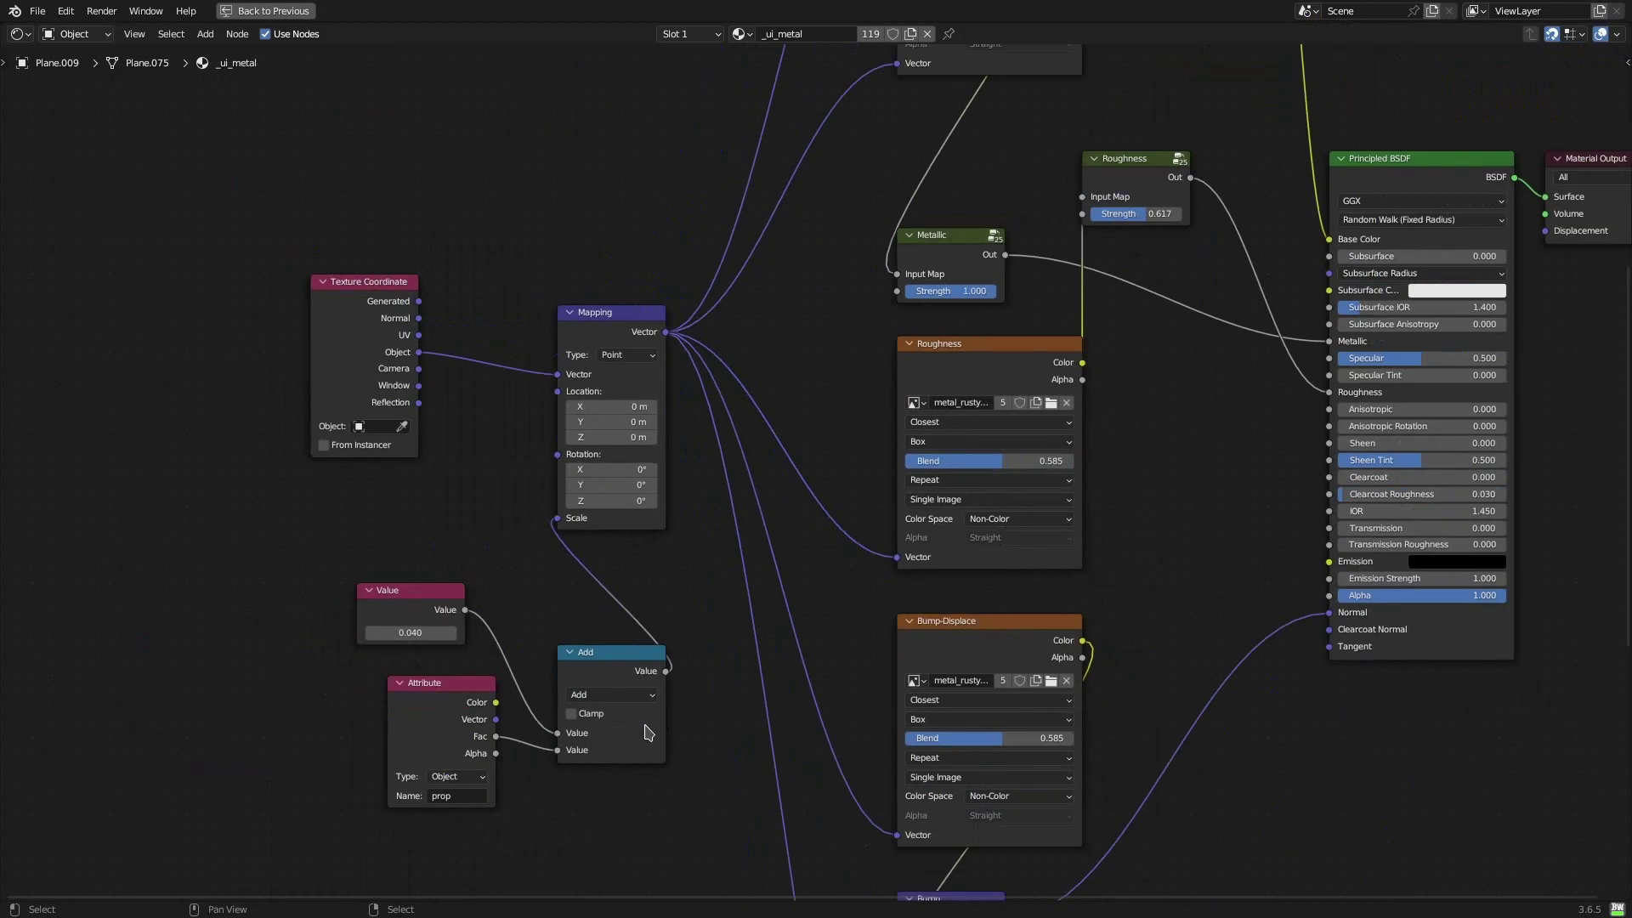
pyautogui.moveTo(926, 591); pyautogui.dragTo(589, 736, button='middle')
pyautogui.scroll(-2, 636, 739)
pyautogui.scroll(-1, 842, 561)
pyautogui.moveTo(842, 561); pyautogui.dragTo(816, 677, button='middle')
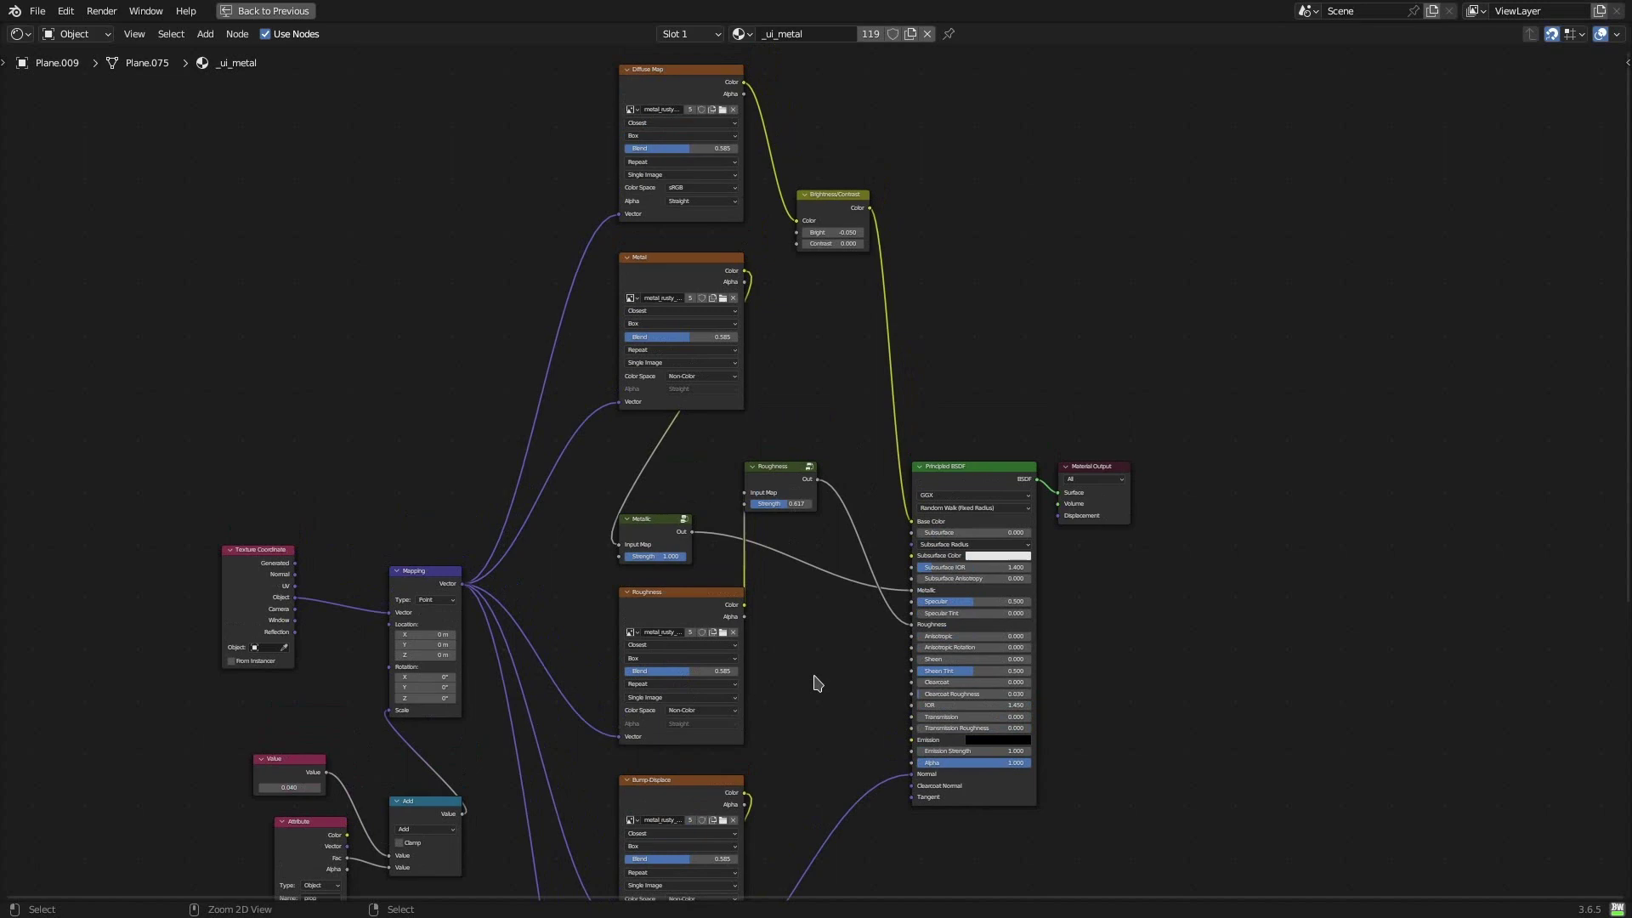
pyautogui.hotkey('ctrl', 'space')
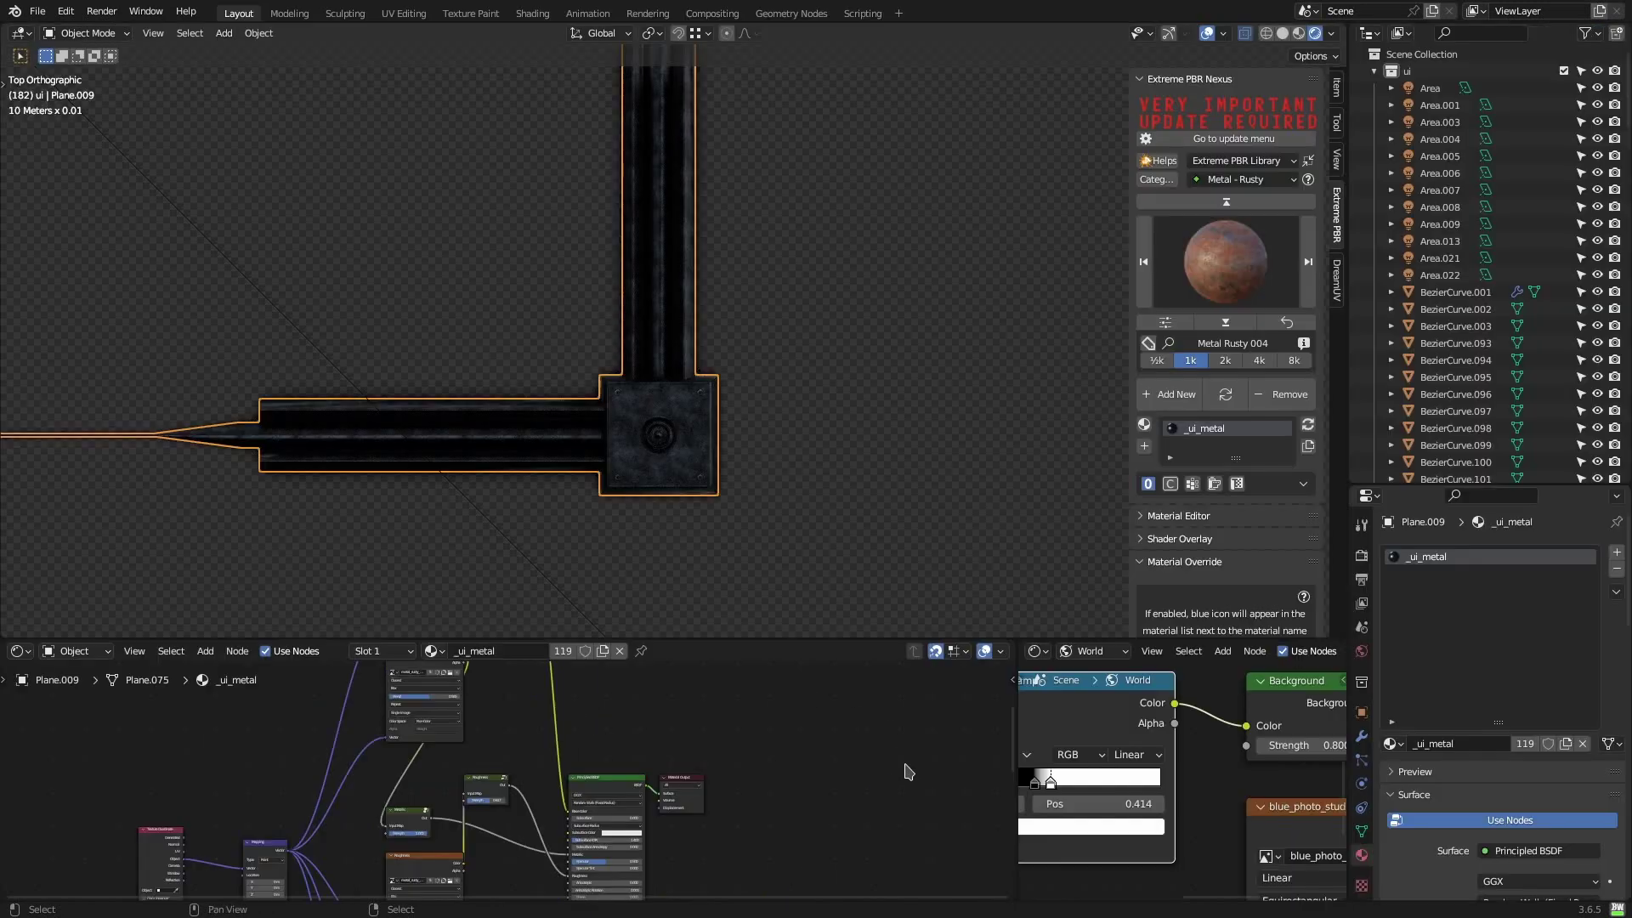
# - Adjust the corner frame's prop custom property to vary the scale of its metal texture
pyautogui.click(1363, 719)
pyautogui.scroll(-8, 1494, 866)
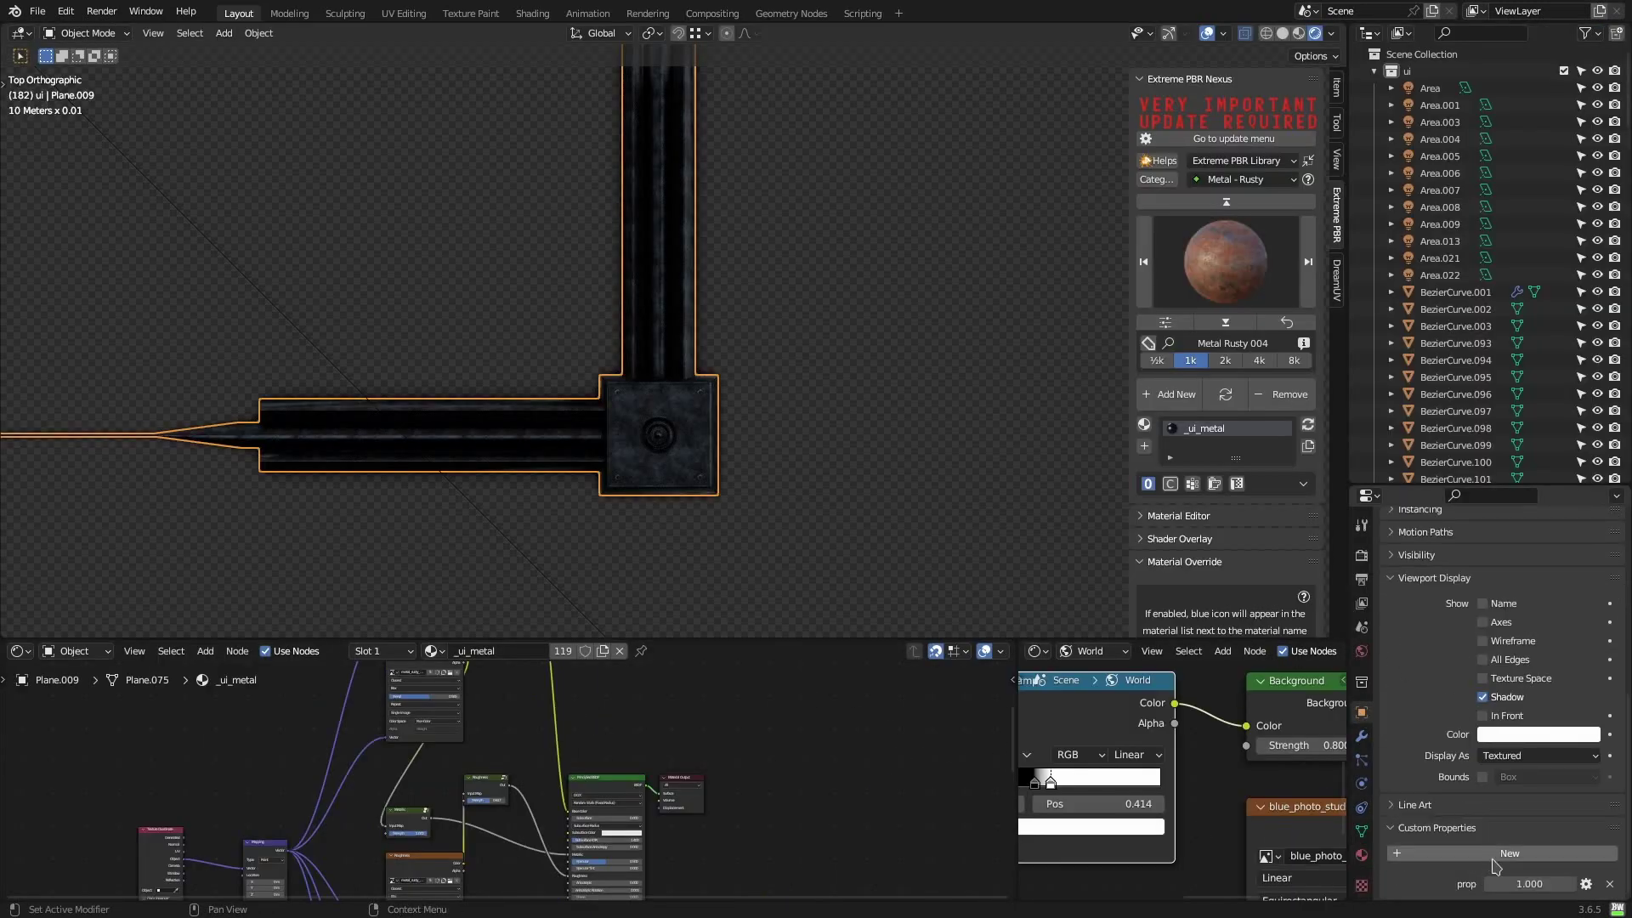
pyautogui.moveTo(1528, 884); pyautogui.dragTo(1529, 884)
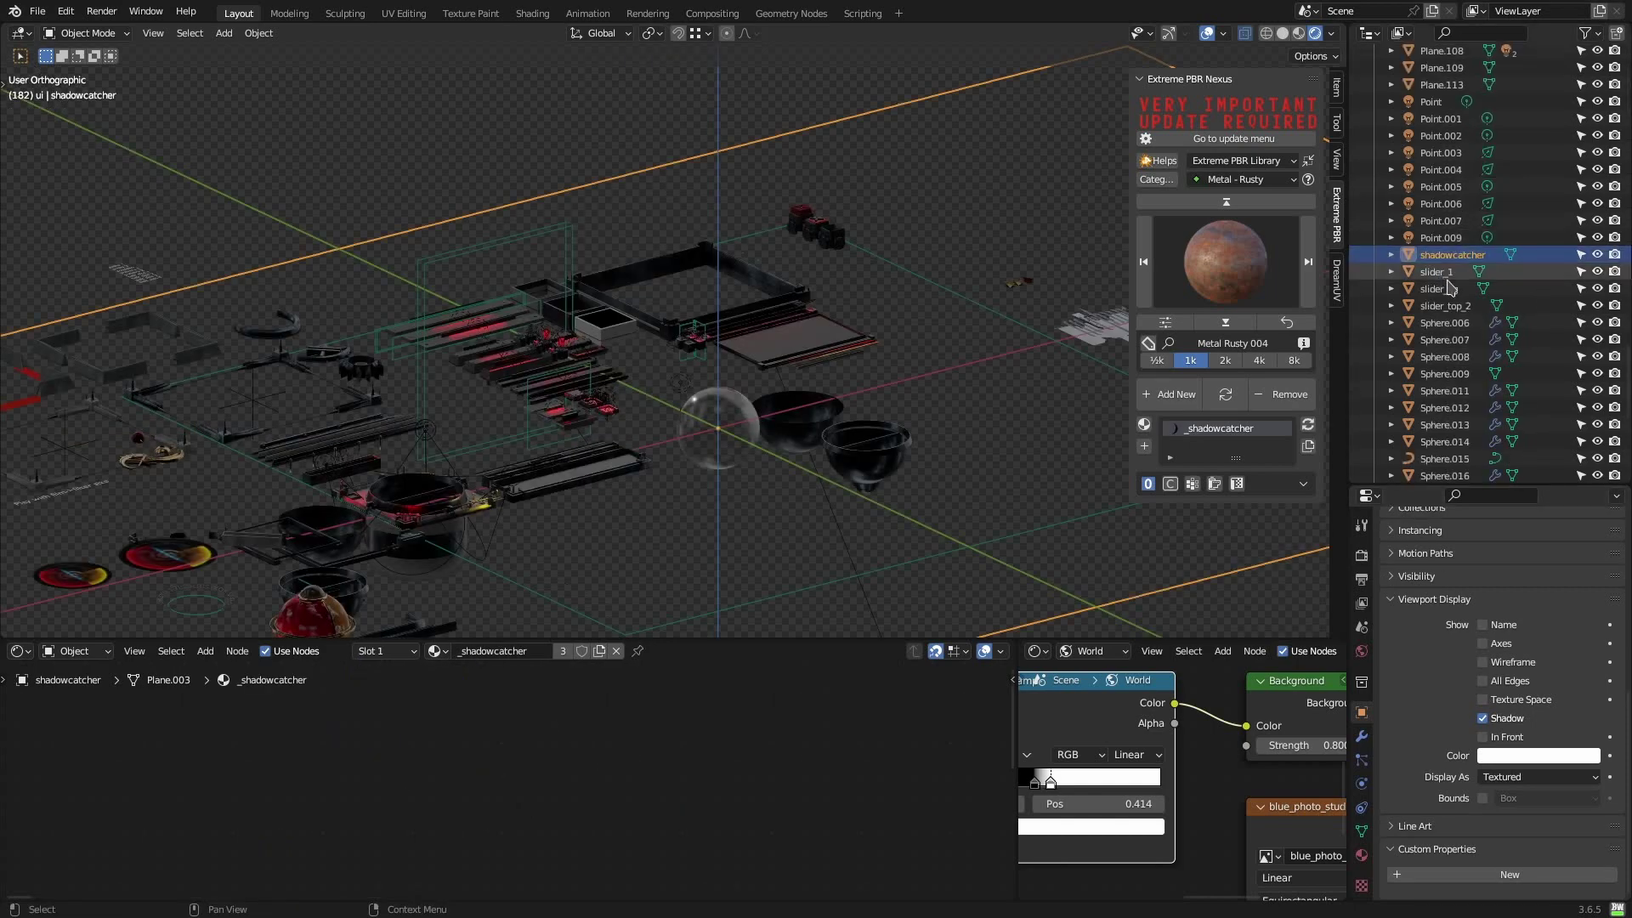
# - Examine the shadowcatcher plane beneath the UI elements and its shader nodes through to the Material Output
pyautogui.scroll(-4, 928, 329)
pyautogui.moveTo(926, 324)
pyautogui.mouseDown(button='middle')
pyautogui.moveTo(866, 469)
pyautogui.moveTo(885, 400)
pyautogui.moveTo(958, 320)
pyautogui.mouseUp(button='middle')
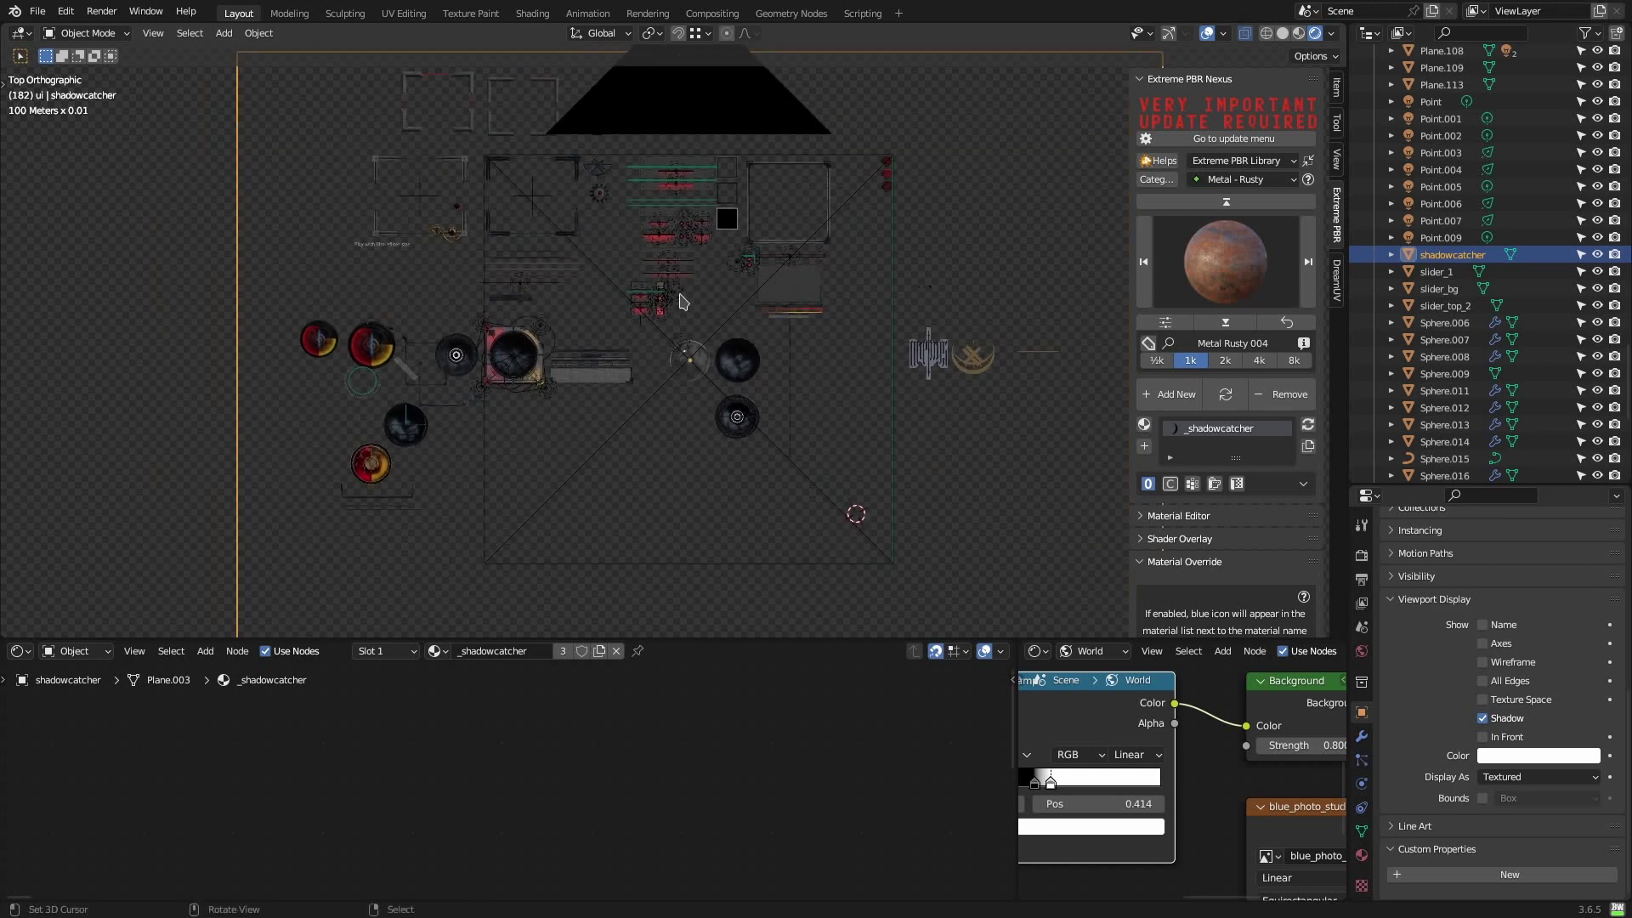
pyautogui.scroll(5, 754, 284)
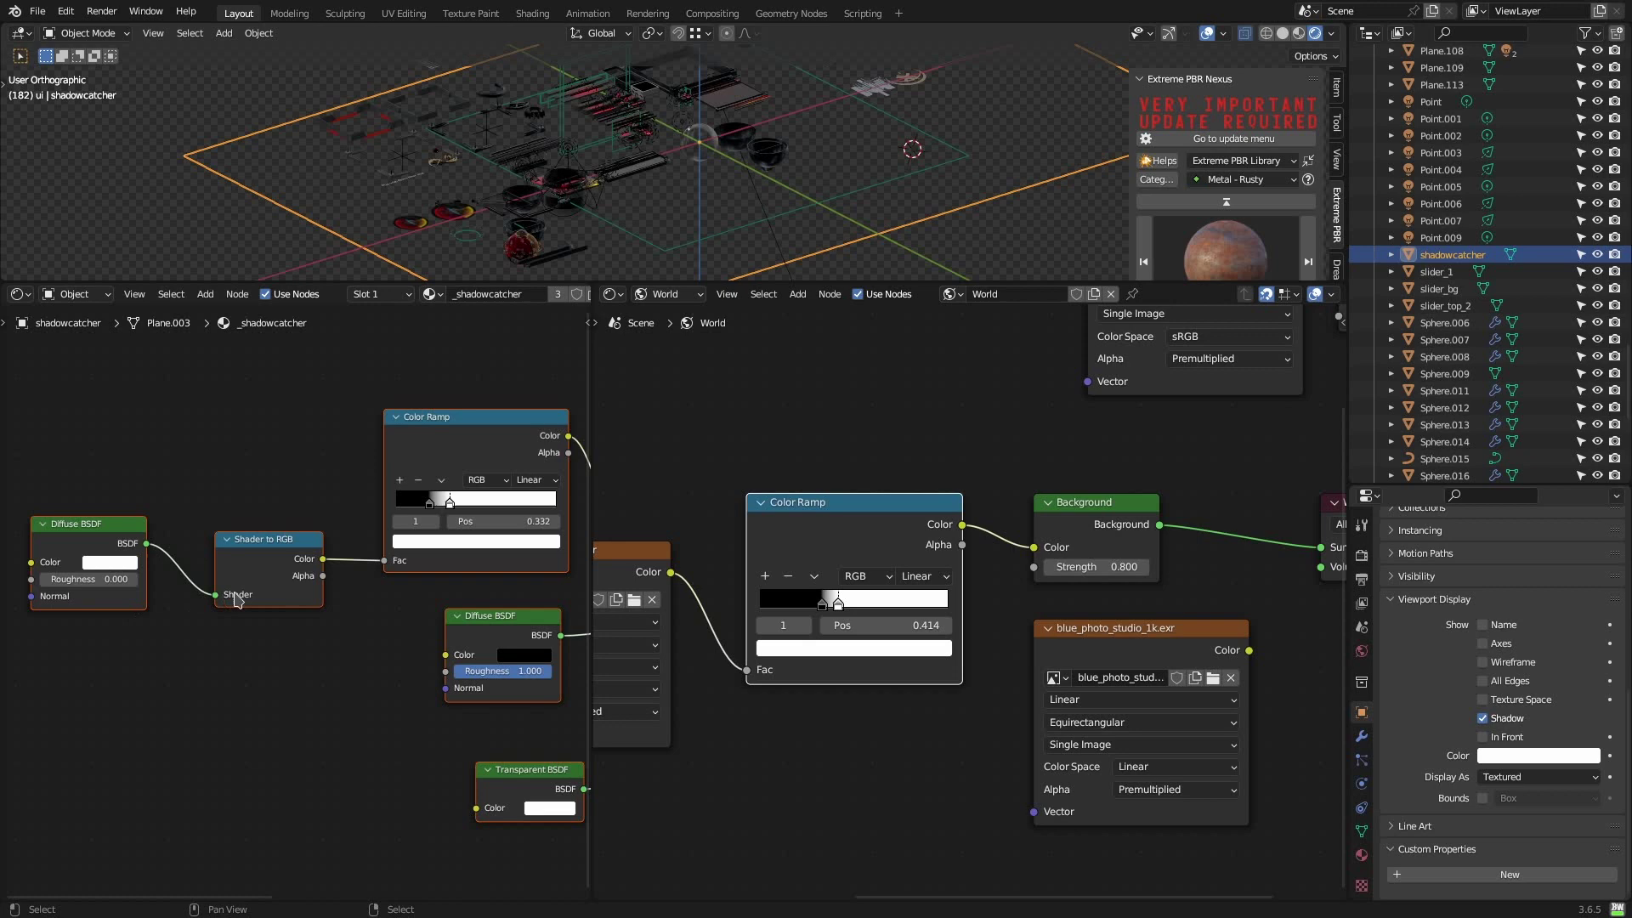
pyautogui.moveTo(398, 609)
pyautogui.mouseDown(button='middle')
pyautogui.moveTo(13, 603)
pyautogui.moveTo(568, 604)
pyautogui.moveTo(394, 610)
pyautogui.mouseUp(button='middle')
pyautogui.scroll(-2, 446, 617)
pyautogui.moveTo(833, 706); pyautogui.dragTo(1043, 676, button='middle')
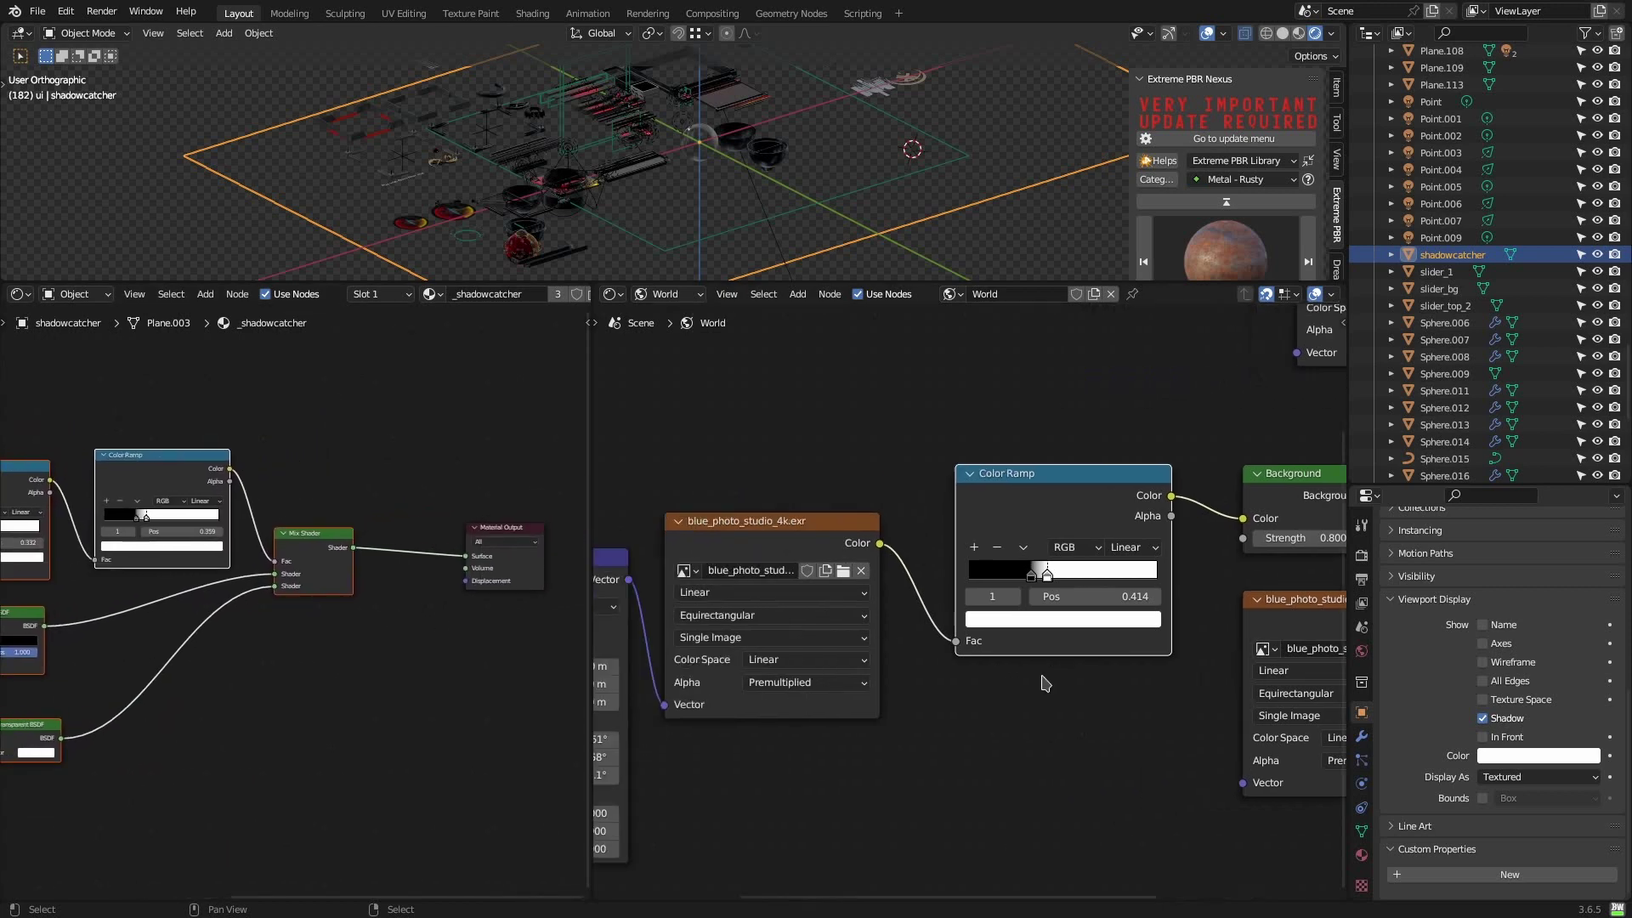
# - Move the light stop of the World colour ramp to position 0.418
pyautogui.moveTo(842, 743); pyautogui.dragTo(1301, 752, button='middle')
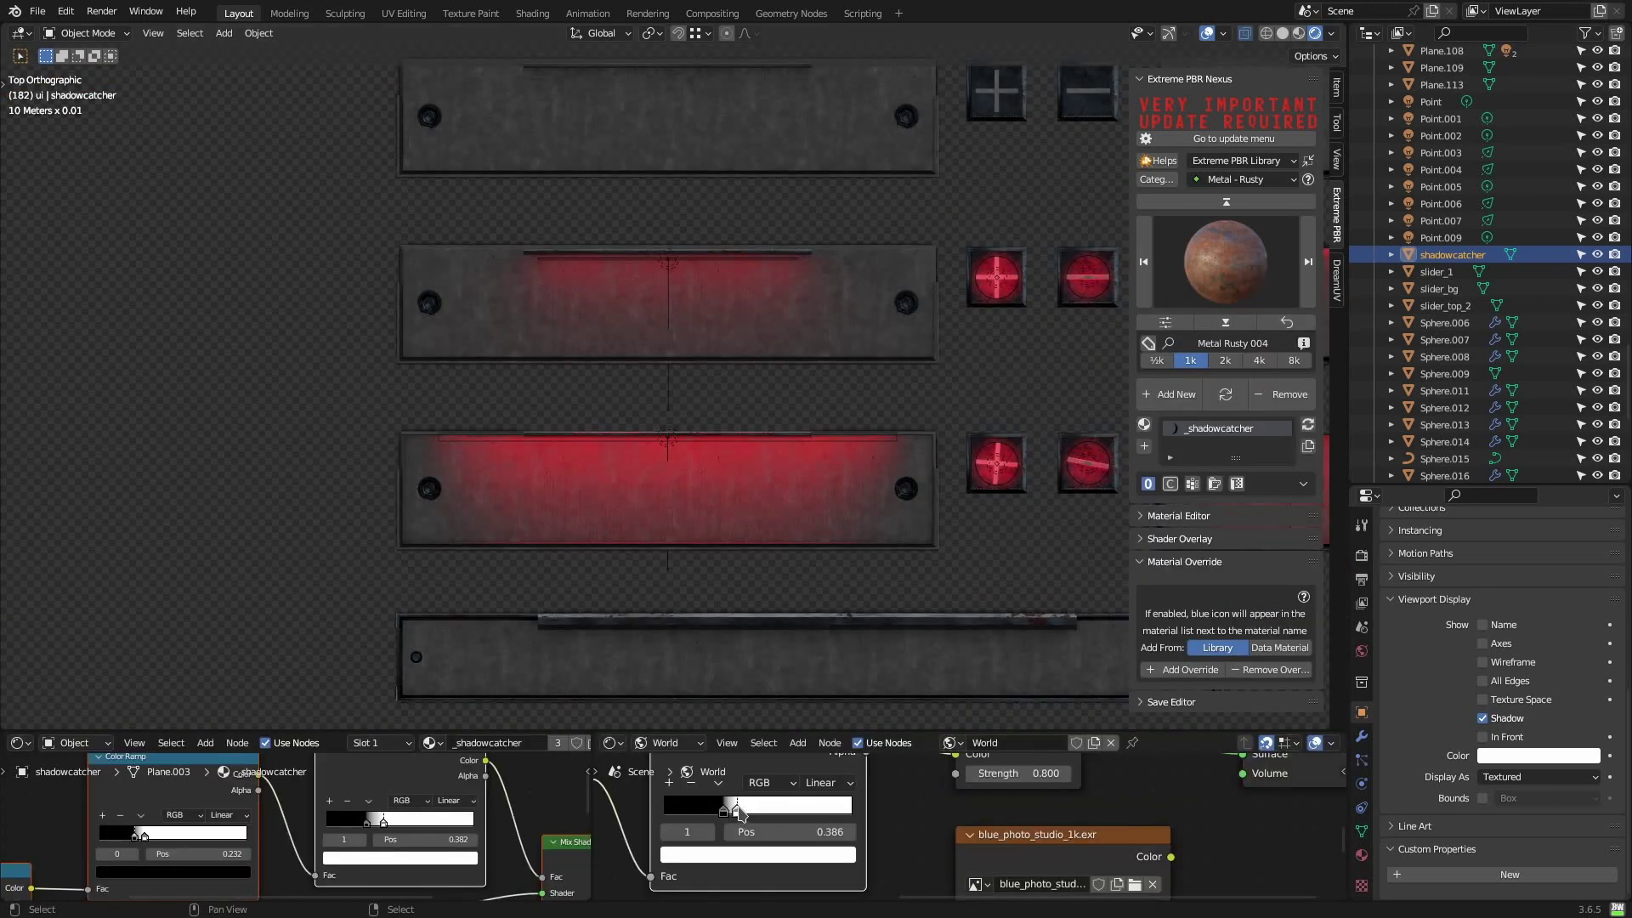
pyautogui.moveTo(740, 813); pyautogui.dragTo(745, 815)
pyautogui.scroll(-1, 644, 499)
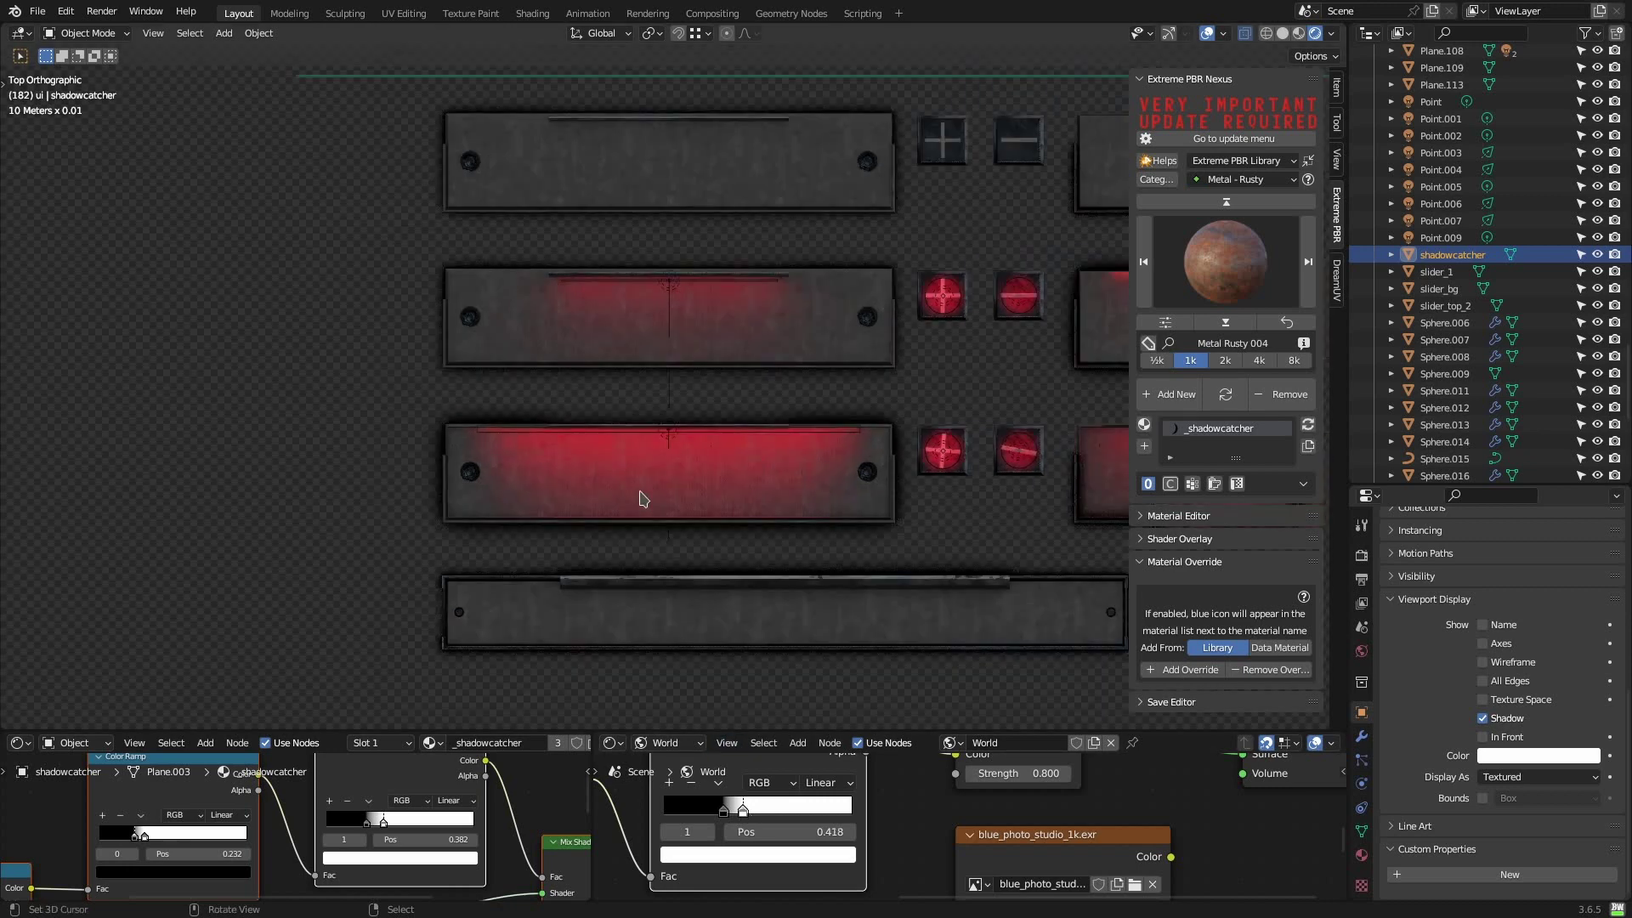
# - Switch the render's transparent film background off and on twice to compare the shadows around the panels
pyautogui.click(1361, 555)
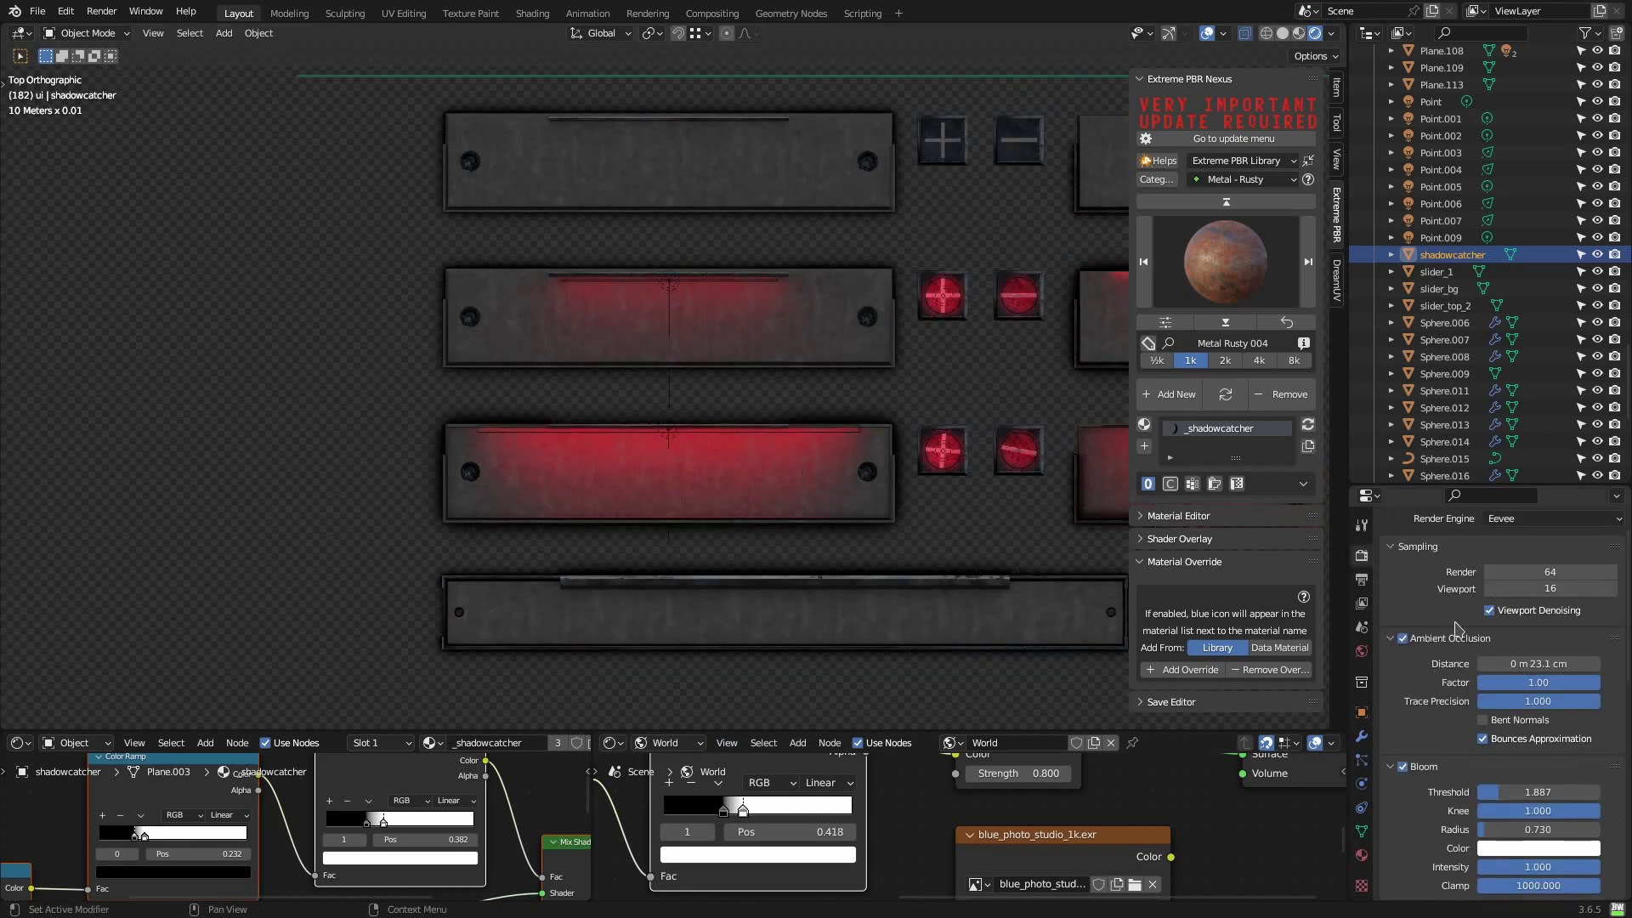
pyautogui.scroll(-5, 1456, 630)
pyautogui.scroll(-8, 1456, 630)
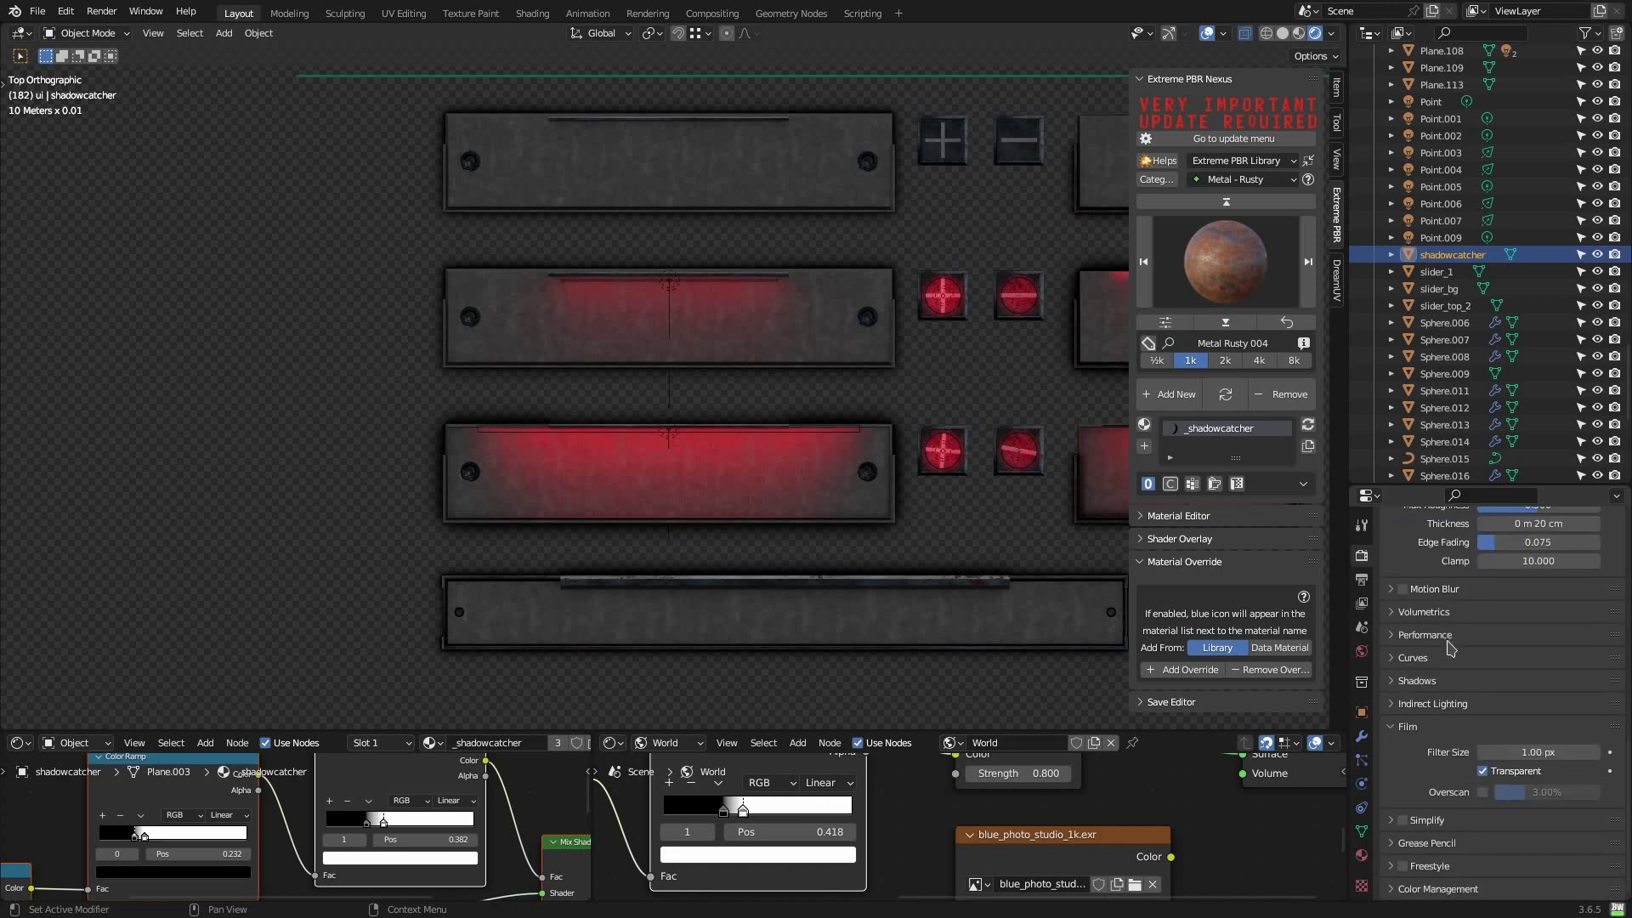
pyautogui.click(1483, 772)
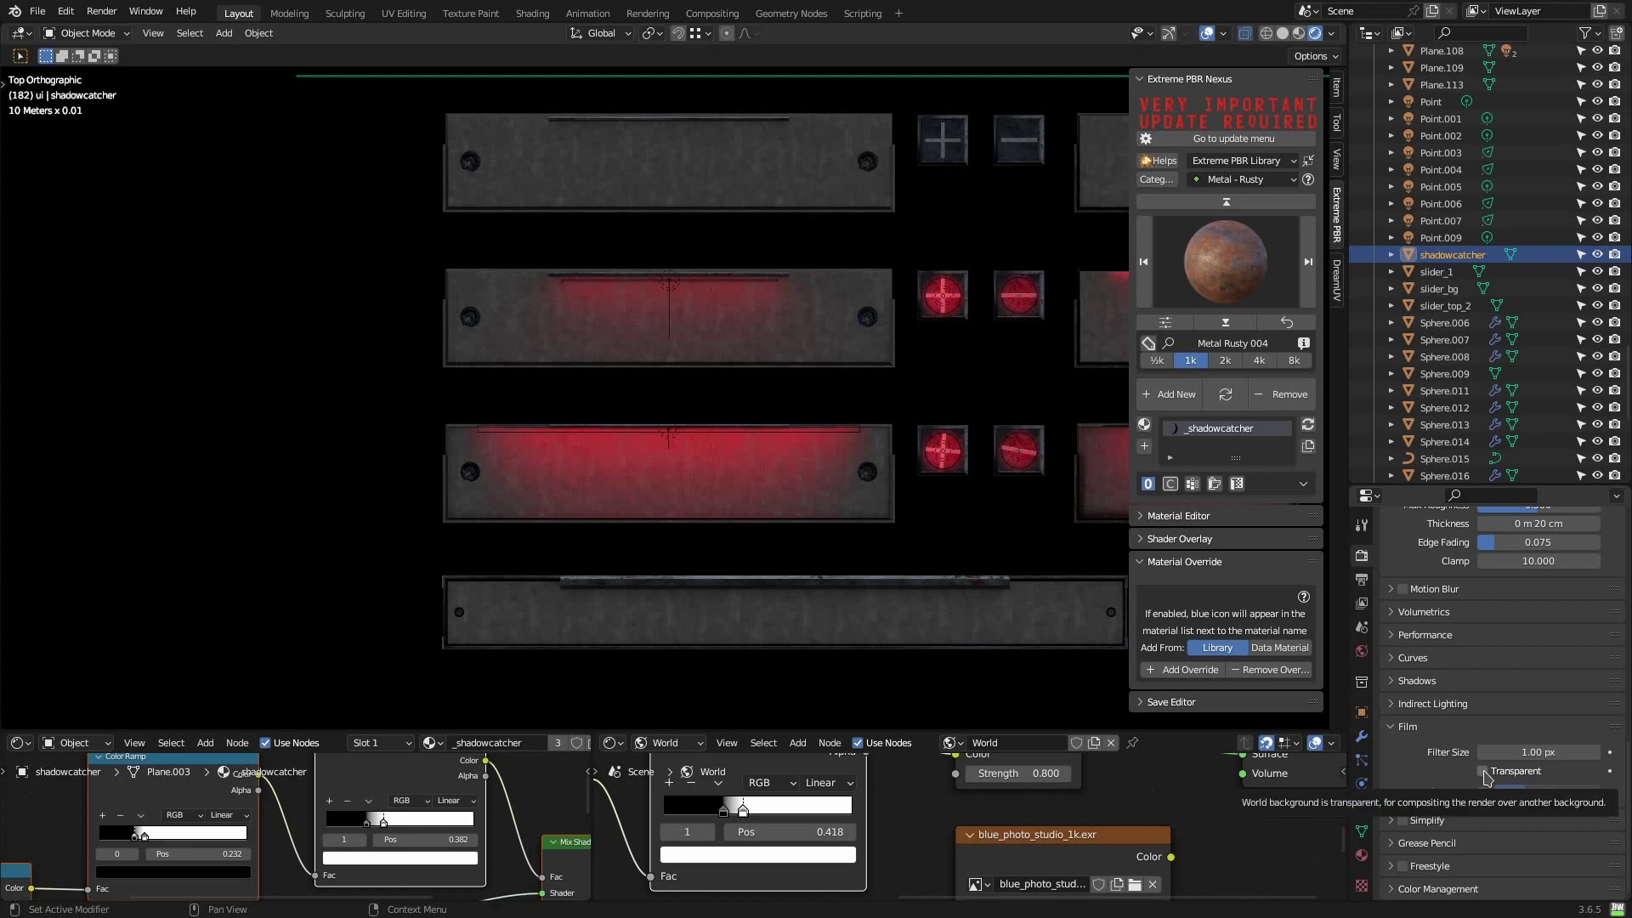
pyautogui.click(1484, 772)
pyautogui.click(1484, 772)
pyautogui.click(1484, 774)
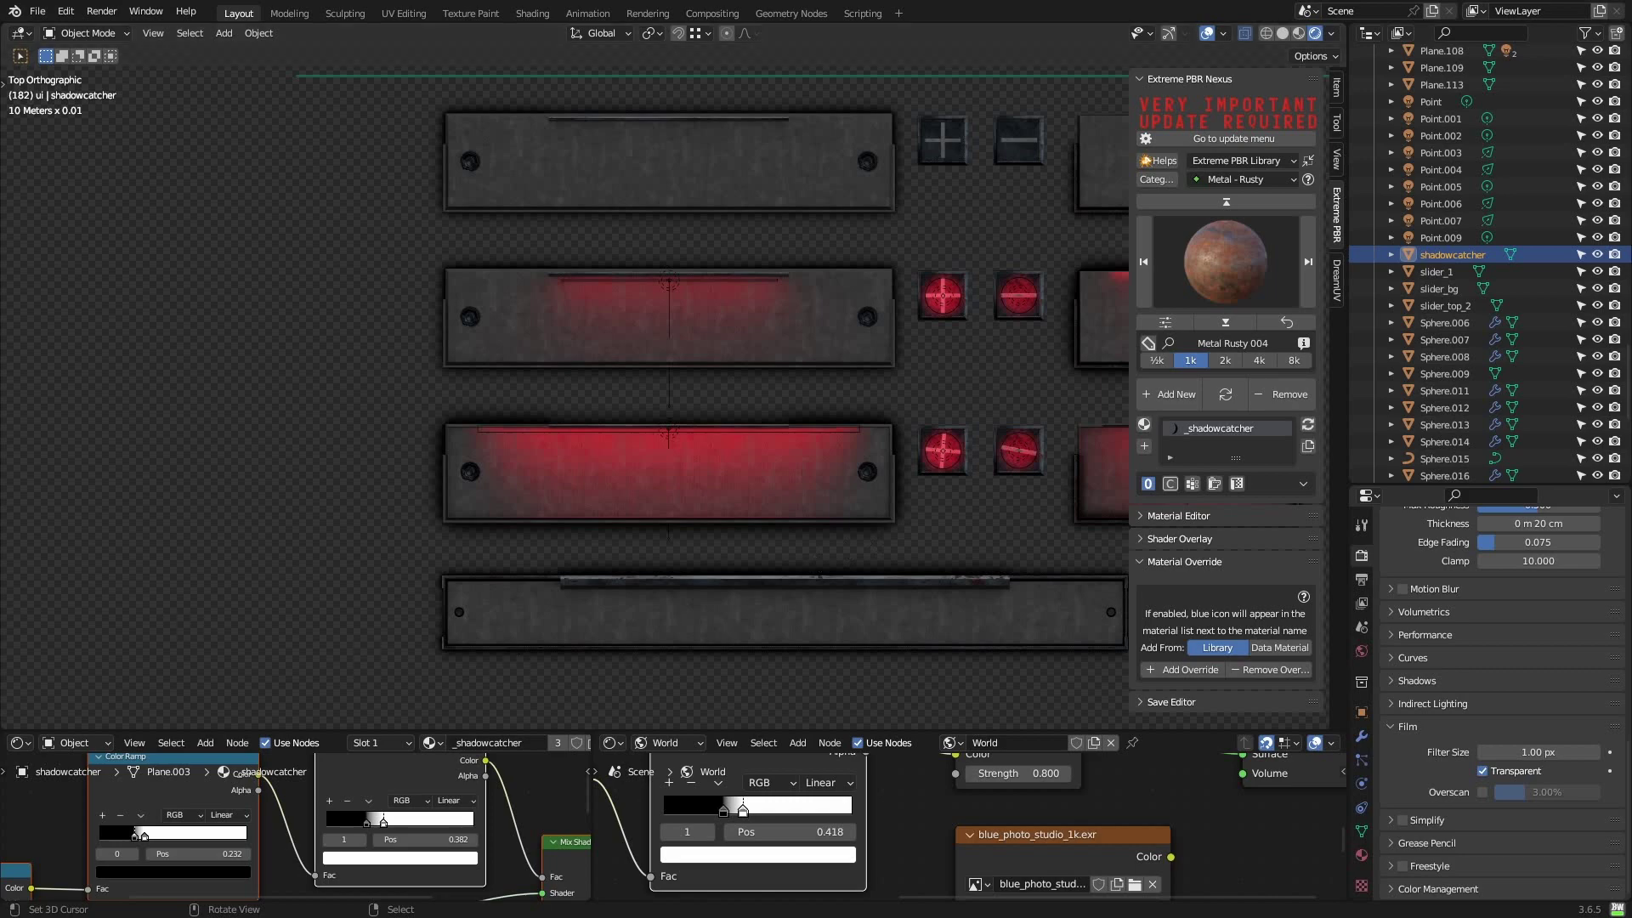
# - Search the add-ons in the preferences for "autos" to locate the VF Autosave Render + Output Variables add-on
pyautogui.scroll(-10, 611, 608)
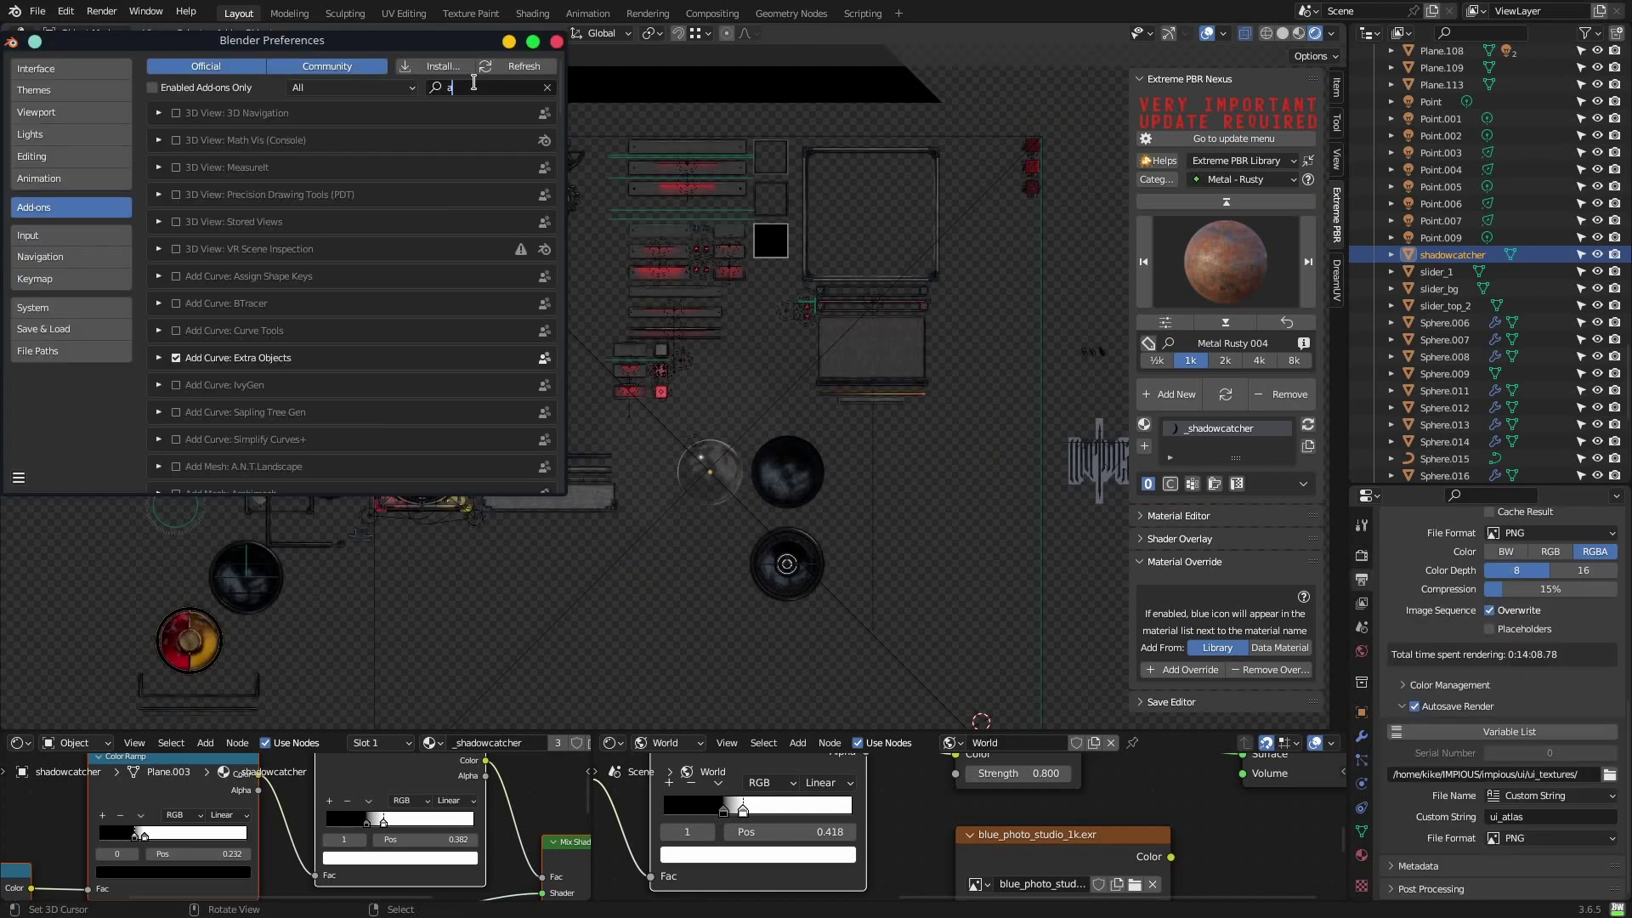
pyautogui.write('uto')
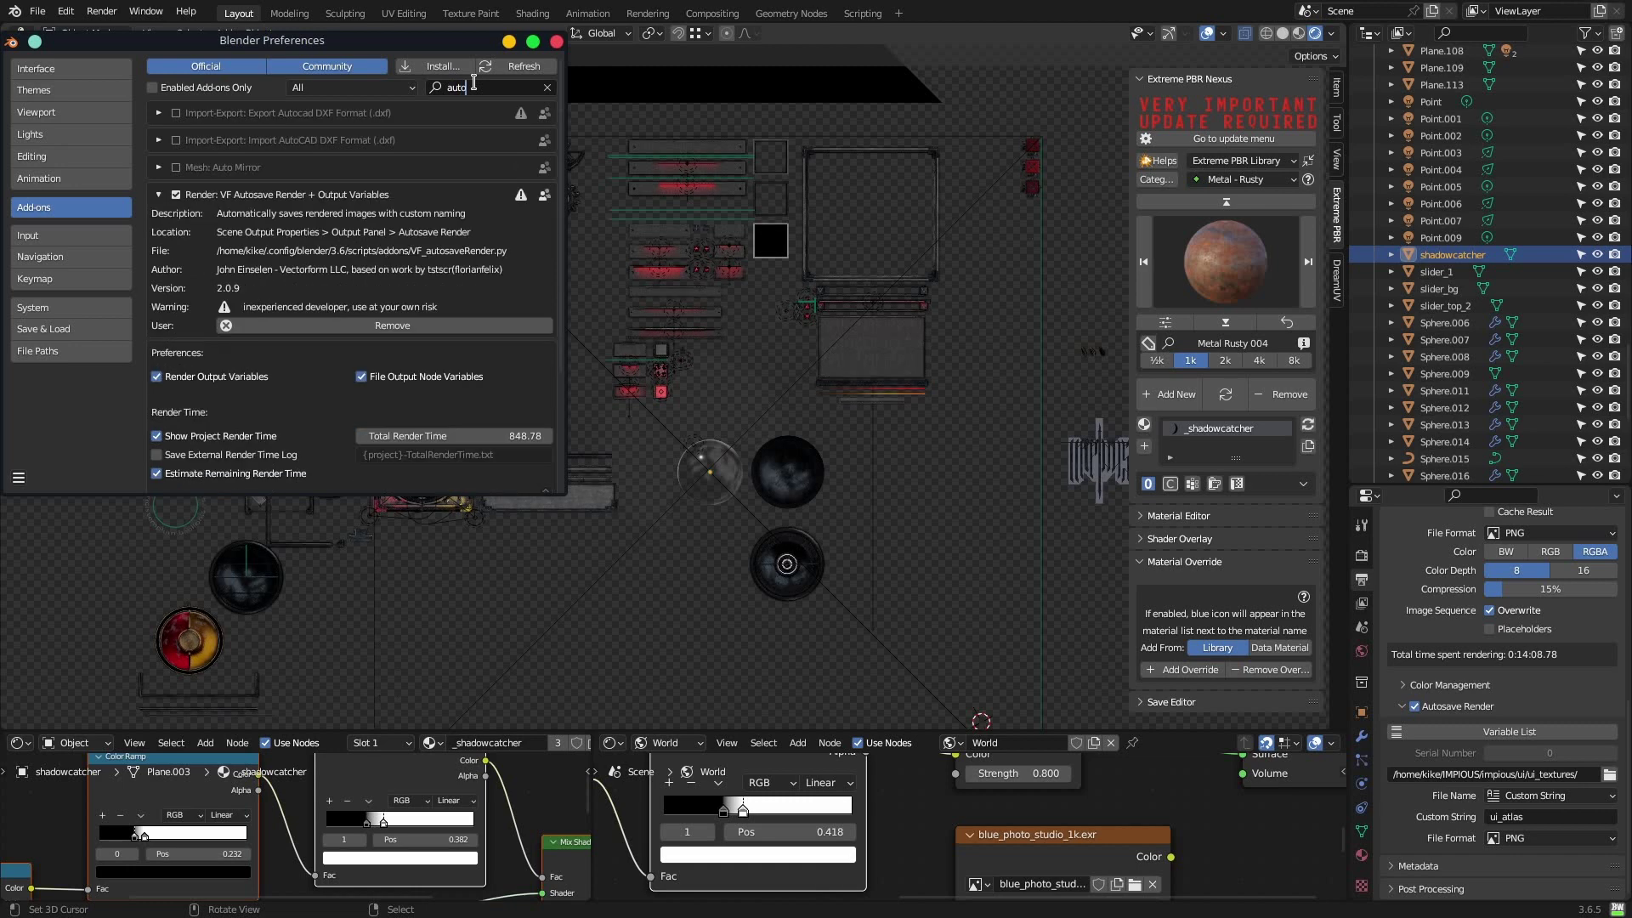
pyautogui.write('s')
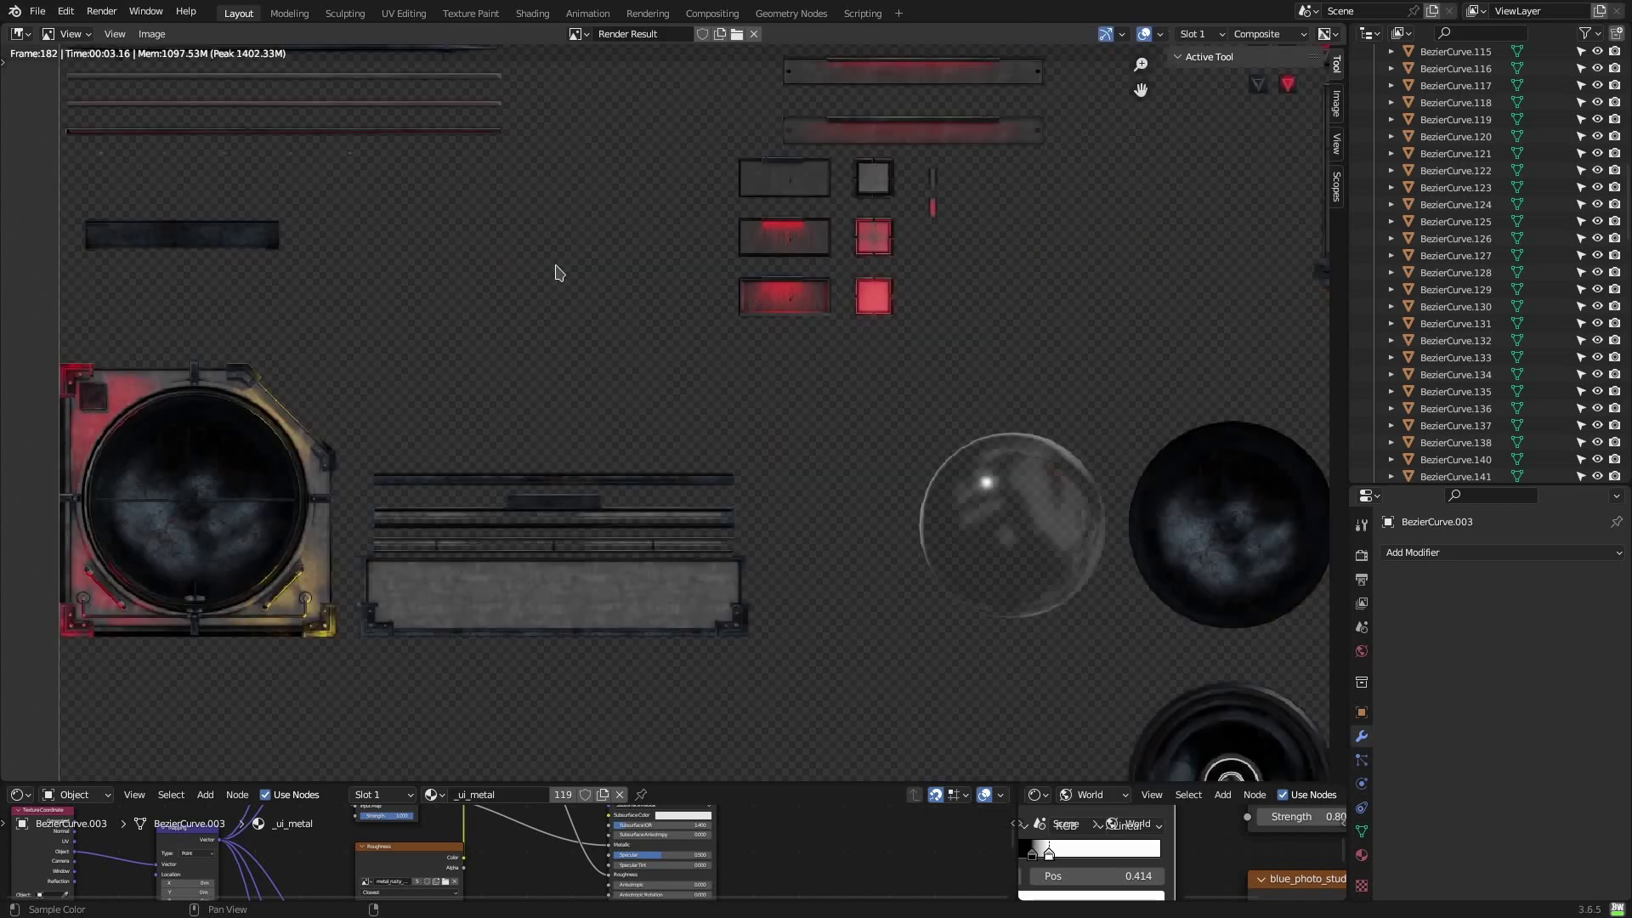
# - Inspect the rendered UI atlas in the Render Result, both as a whole and close up
pyautogui.scroll(-5, 601, 291)
pyautogui.moveTo(681, 307); pyautogui.dragTo(666, 349, button='middle')
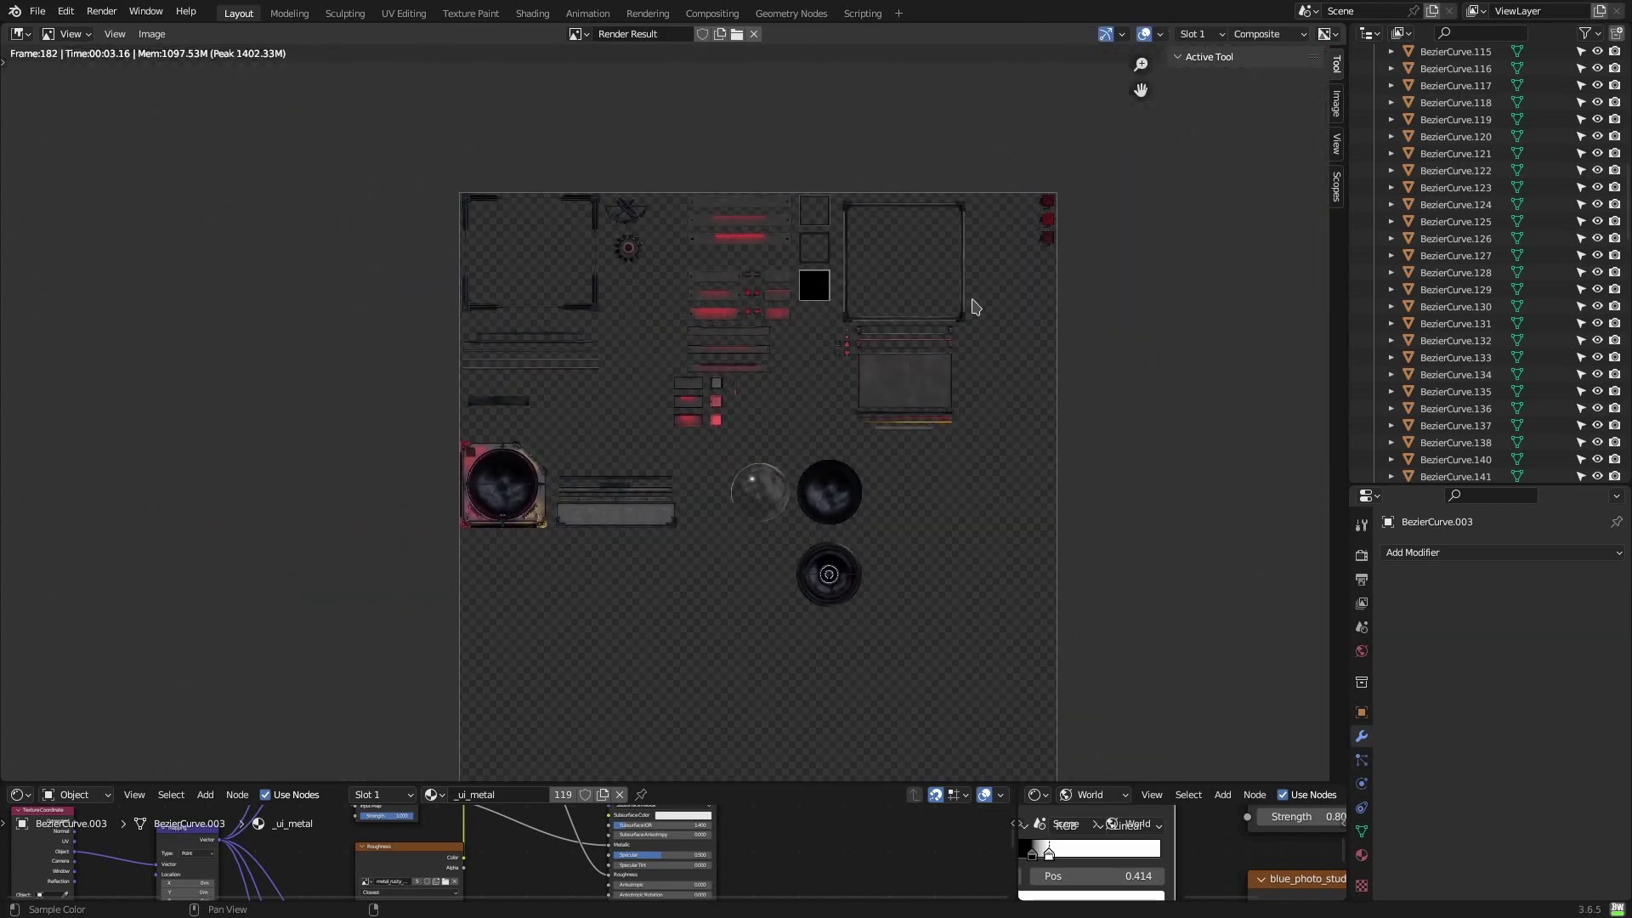
pyautogui.scroll(5, 977, 285)
pyautogui.moveTo(1039, 266); pyautogui.dragTo(1301, 499, button='middle')
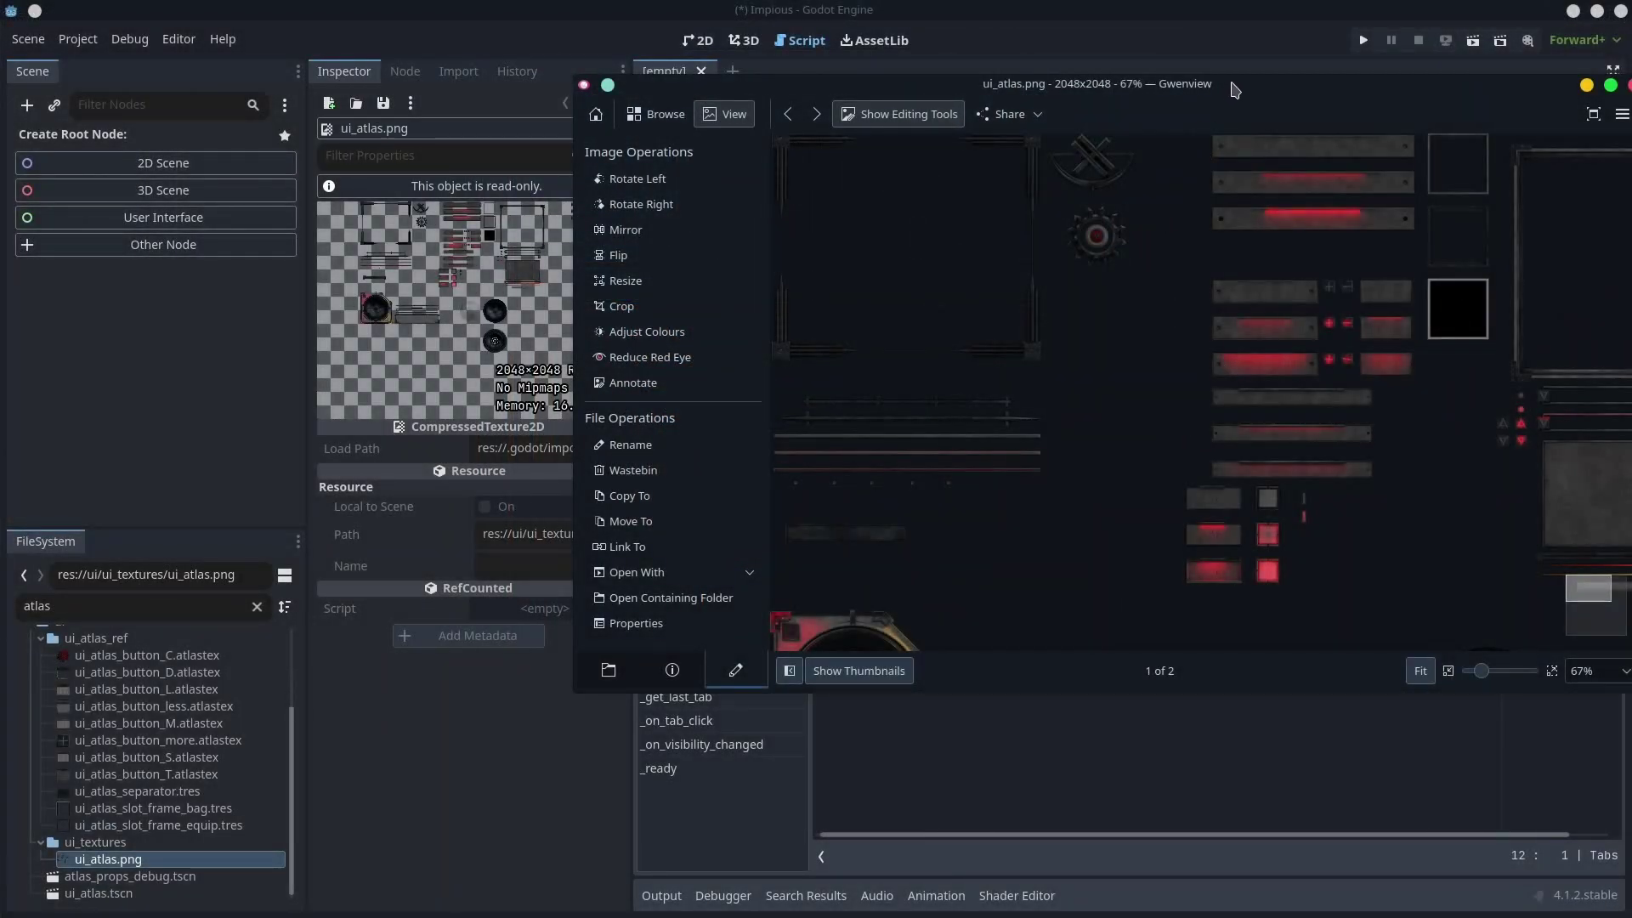
# - Enlarge the image viewer and examine the buttons, frames, slots and panels of ui_atlas.png close up
pyautogui.doubleClick(1214, 85)
pyautogui.keyDown('ctrl'); pyautogui.scroll(5, 952, 340); pyautogui.keyUp('ctrl')
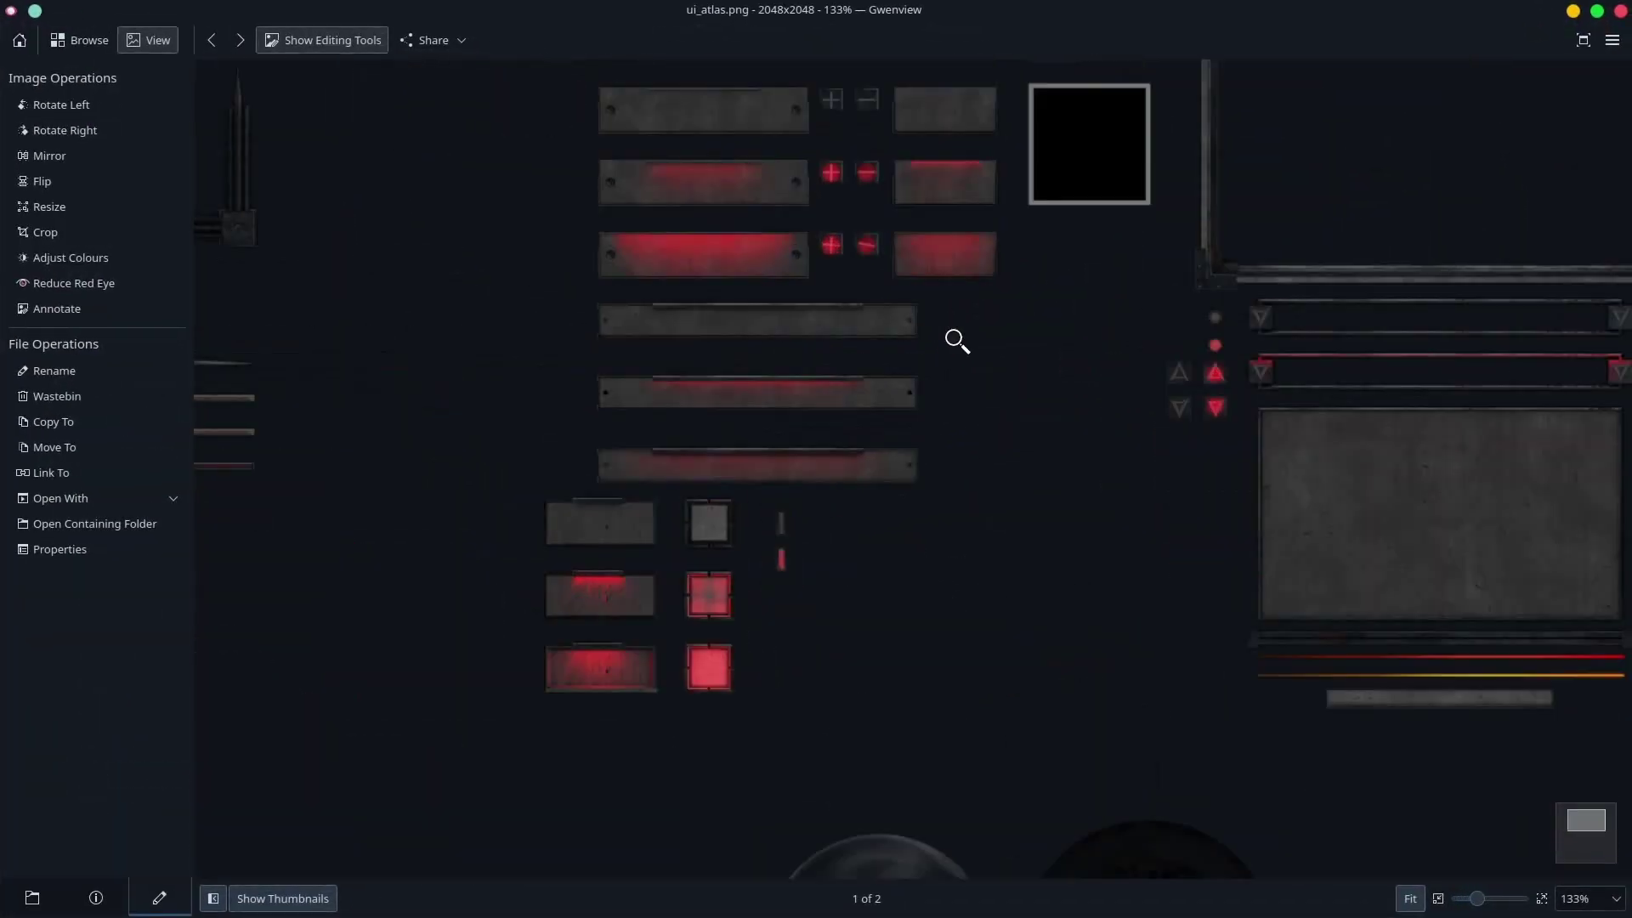
pyautogui.moveTo(620, 194); pyautogui.dragTo(1071, 586)
pyautogui.moveTo(425, 89); pyautogui.dragTo(1075, 477)
pyautogui.moveTo(536, 255); pyautogui.dragTo(672, 406)
pyautogui.moveTo(1136, 593); pyautogui.dragTo(501, 573)
pyautogui.moveTo(1313, 475); pyautogui.dragTo(681, 671)
pyautogui.moveTo(1276, 510); pyautogui.dragTo(550, 343)
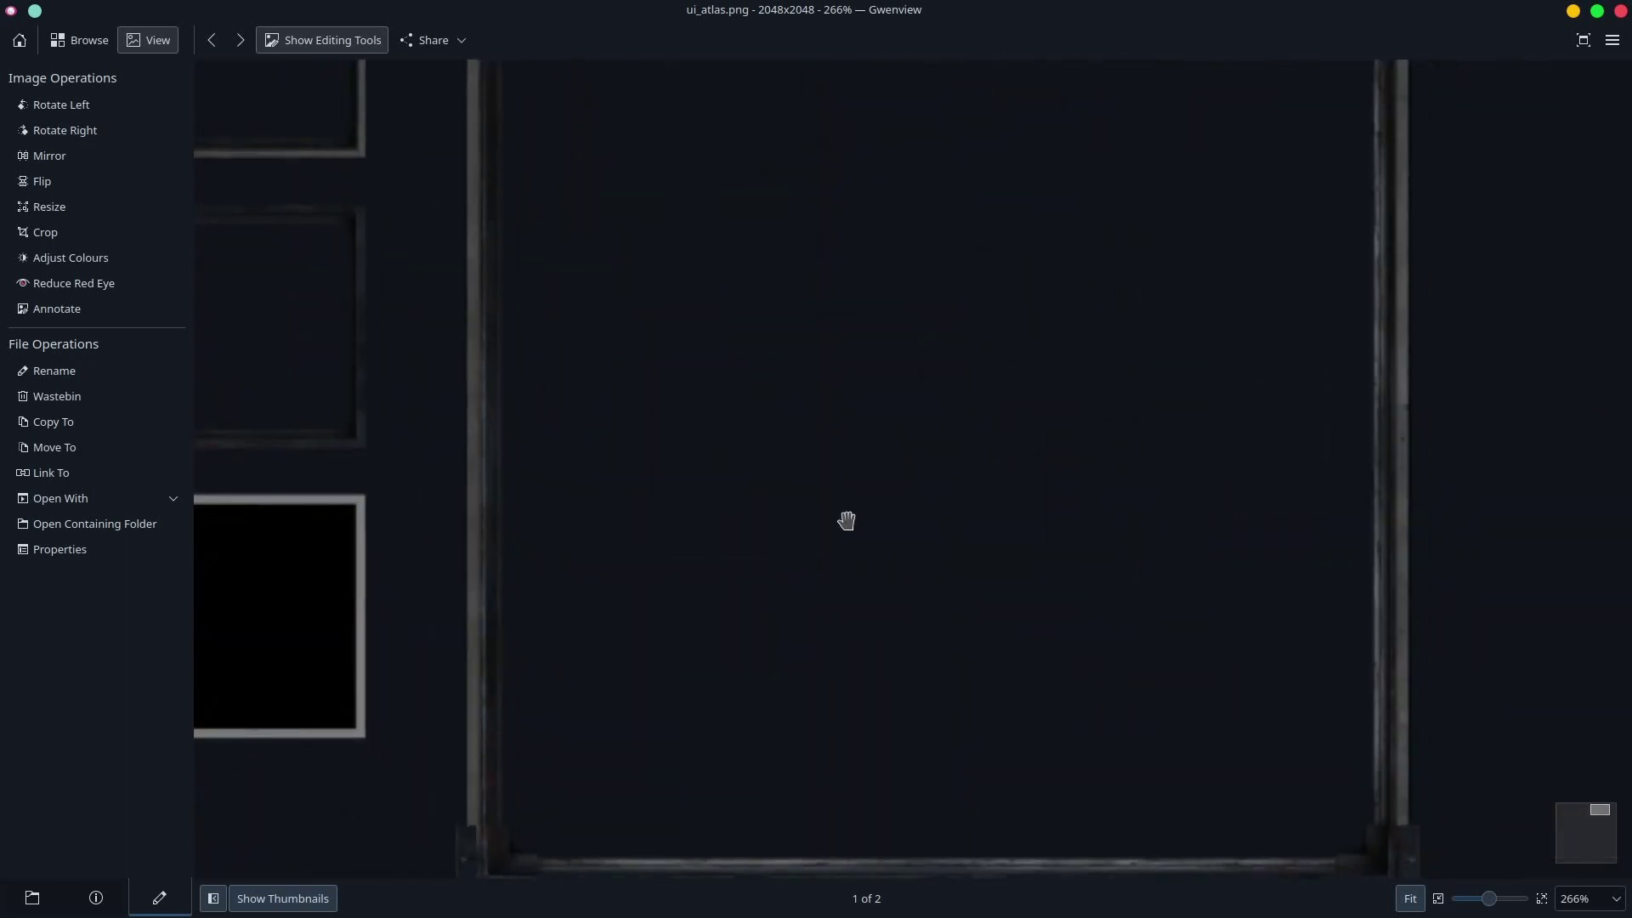
pyautogui.moveTo(880, 787); pyautogui.dragTo(1027, 351)
pyautogui.moveTo(595, 863); pyautogui.dragTo(935, 502)
# - Switch to Godot and inspect the atlas region used by ui_atlas_button_T.atlastex in the Region Editor
pyautogui.hotkey('alt', 'Tab')
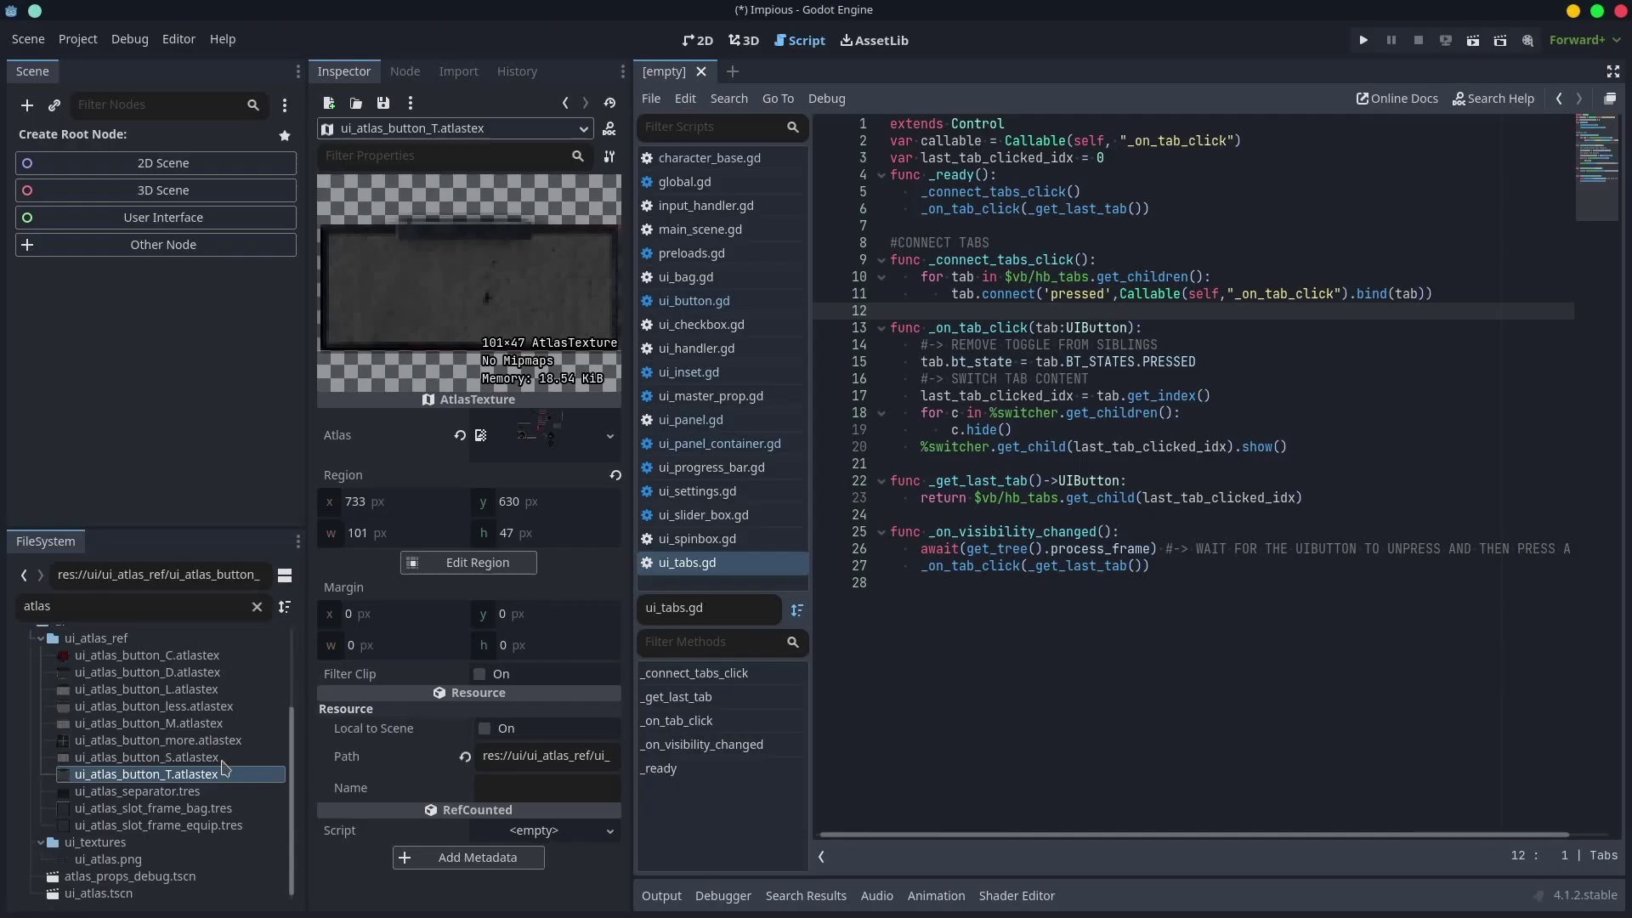
pyautogui.click(485, 563)
pyautogui.moveTo(476, 340); pyautogui.dragTo(761, 720, button='middle')
pyautogui.moveTo(897, 452); pyautogui.dragTo(778, 400, button='middle')
pyautogui.scroll(-3, 781, 406)
pyautogui.hscroll(-1, 772, 384)
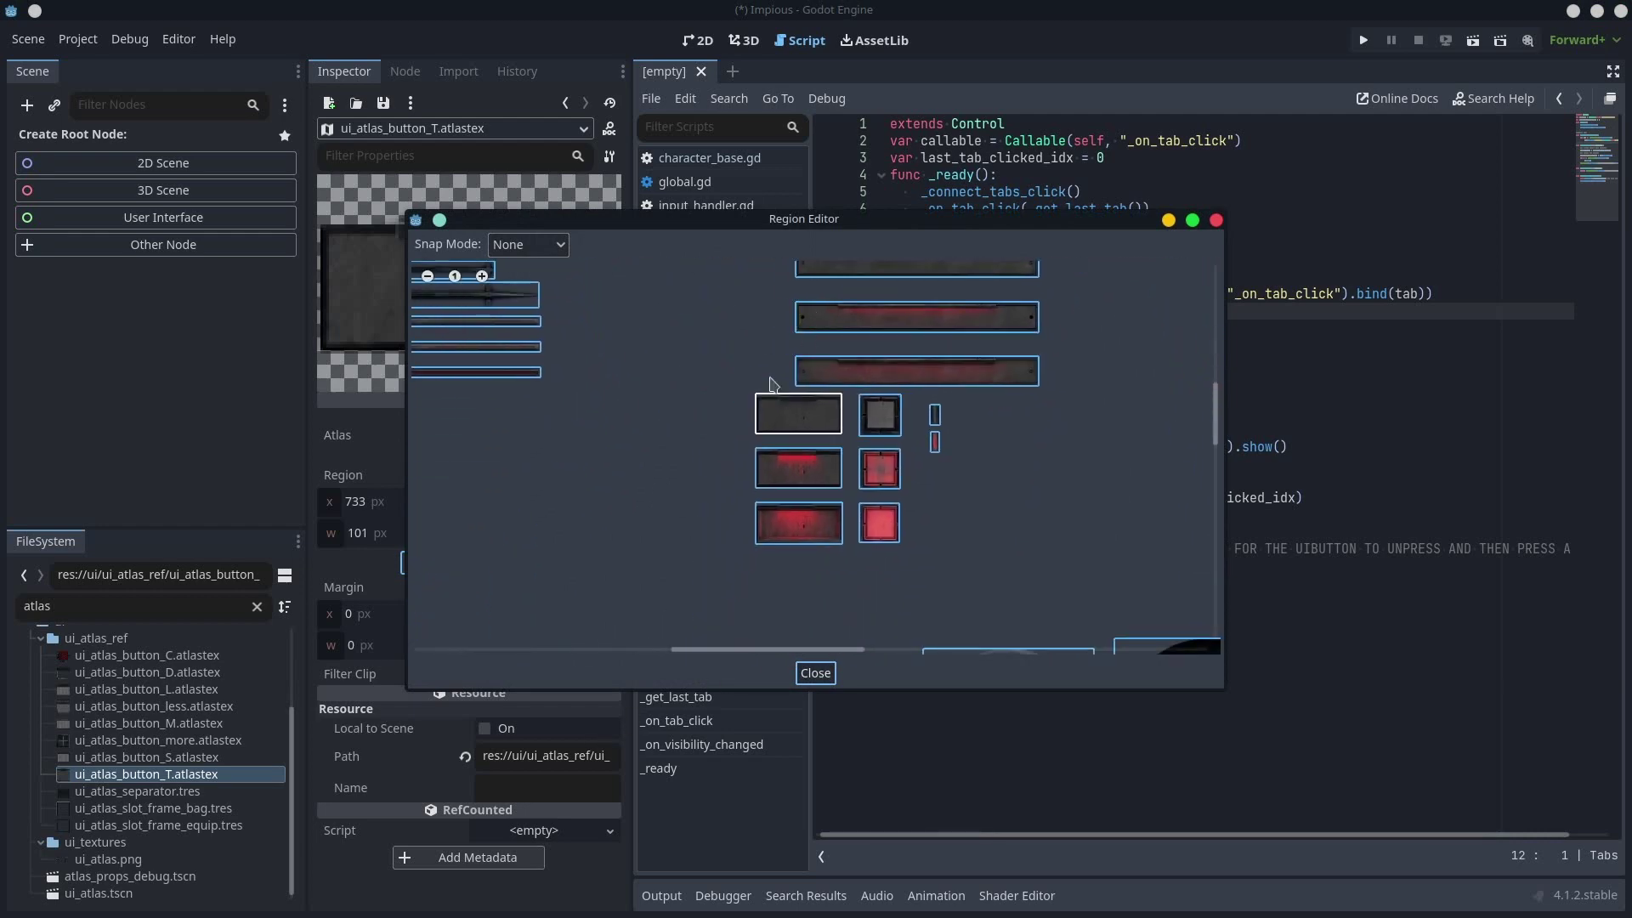
pyautogui.click(1216, 221)
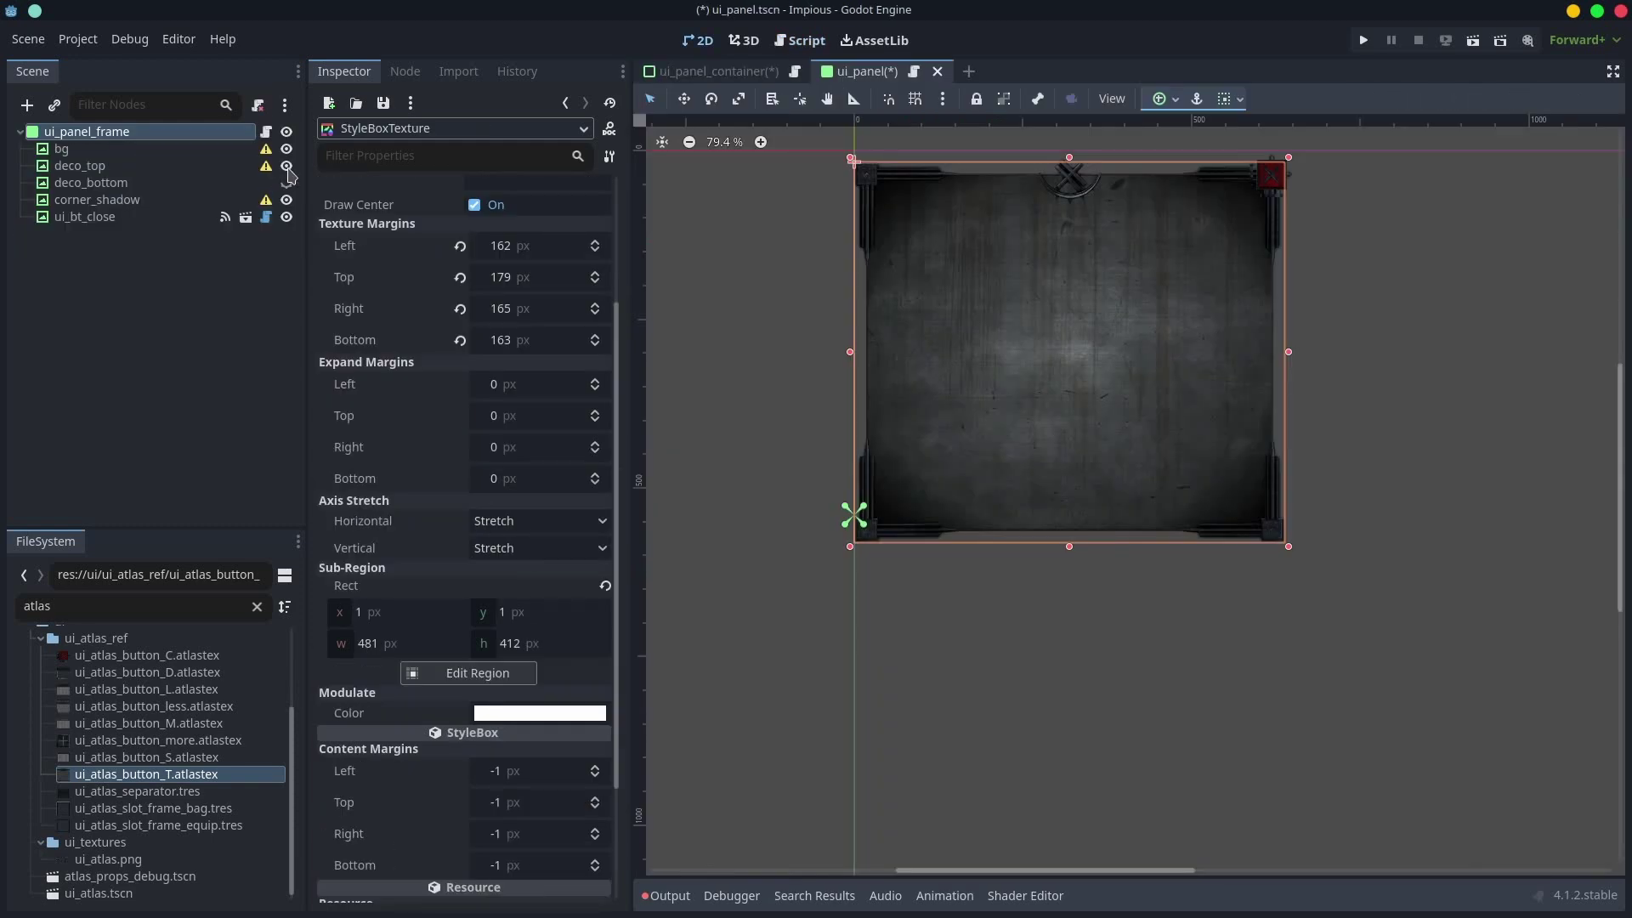
# - Hide the panel's deco_top node and open ui_theme.tres after filtering the project files by "theme"
pyautogui.click(287, 167)
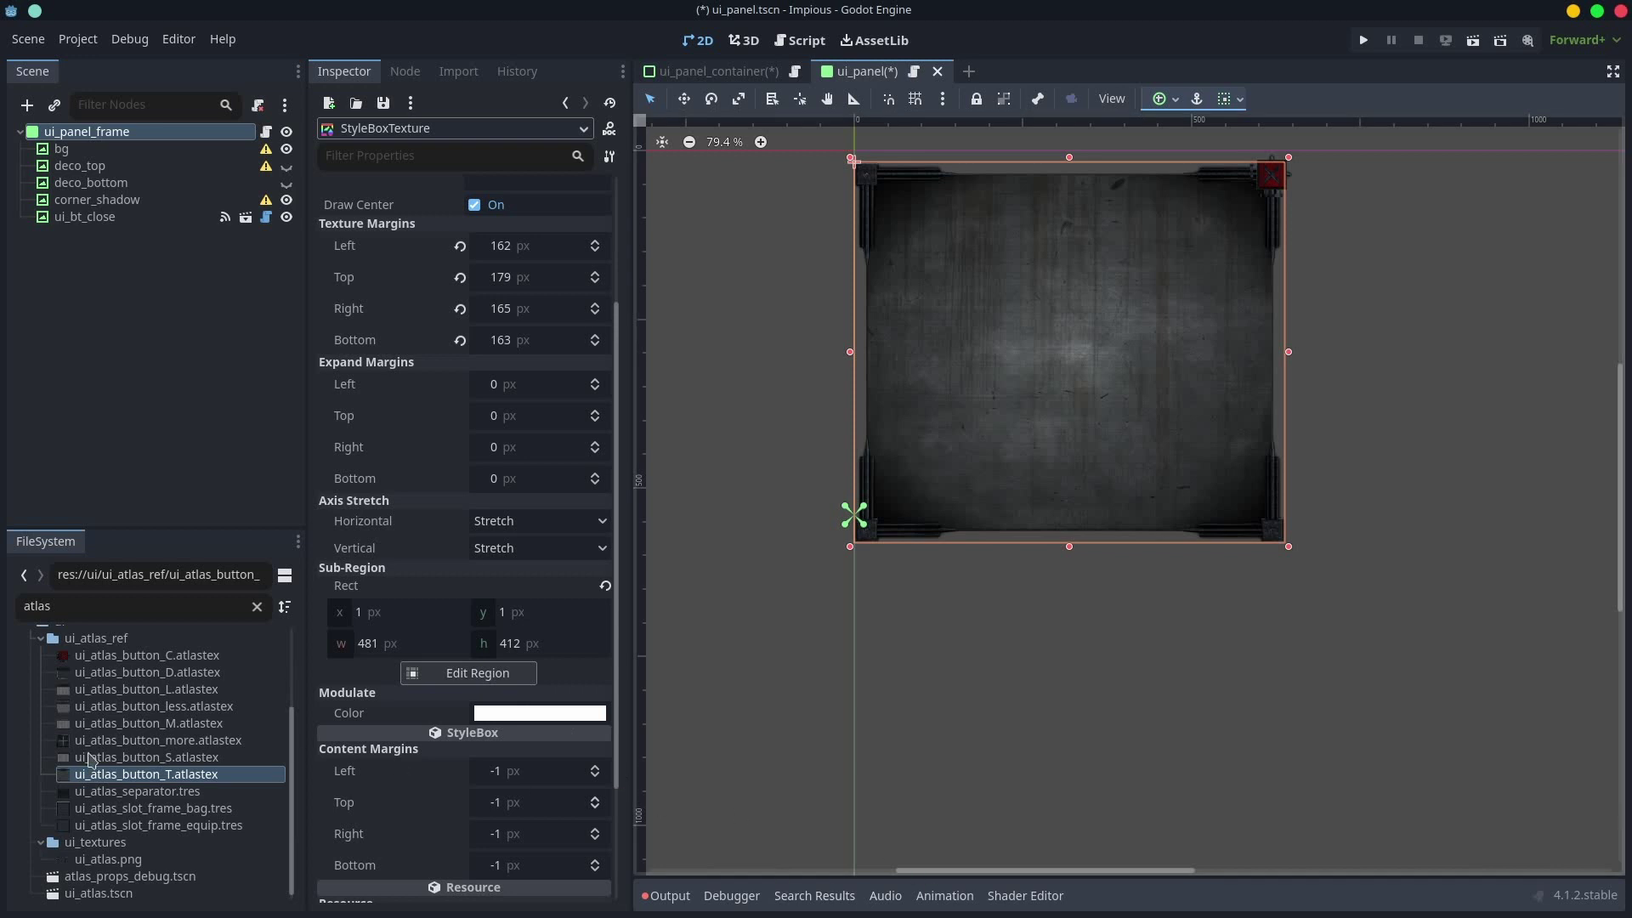
pyautogui.scroll(3, 181, 789)
pyautogui.click(151, 598)
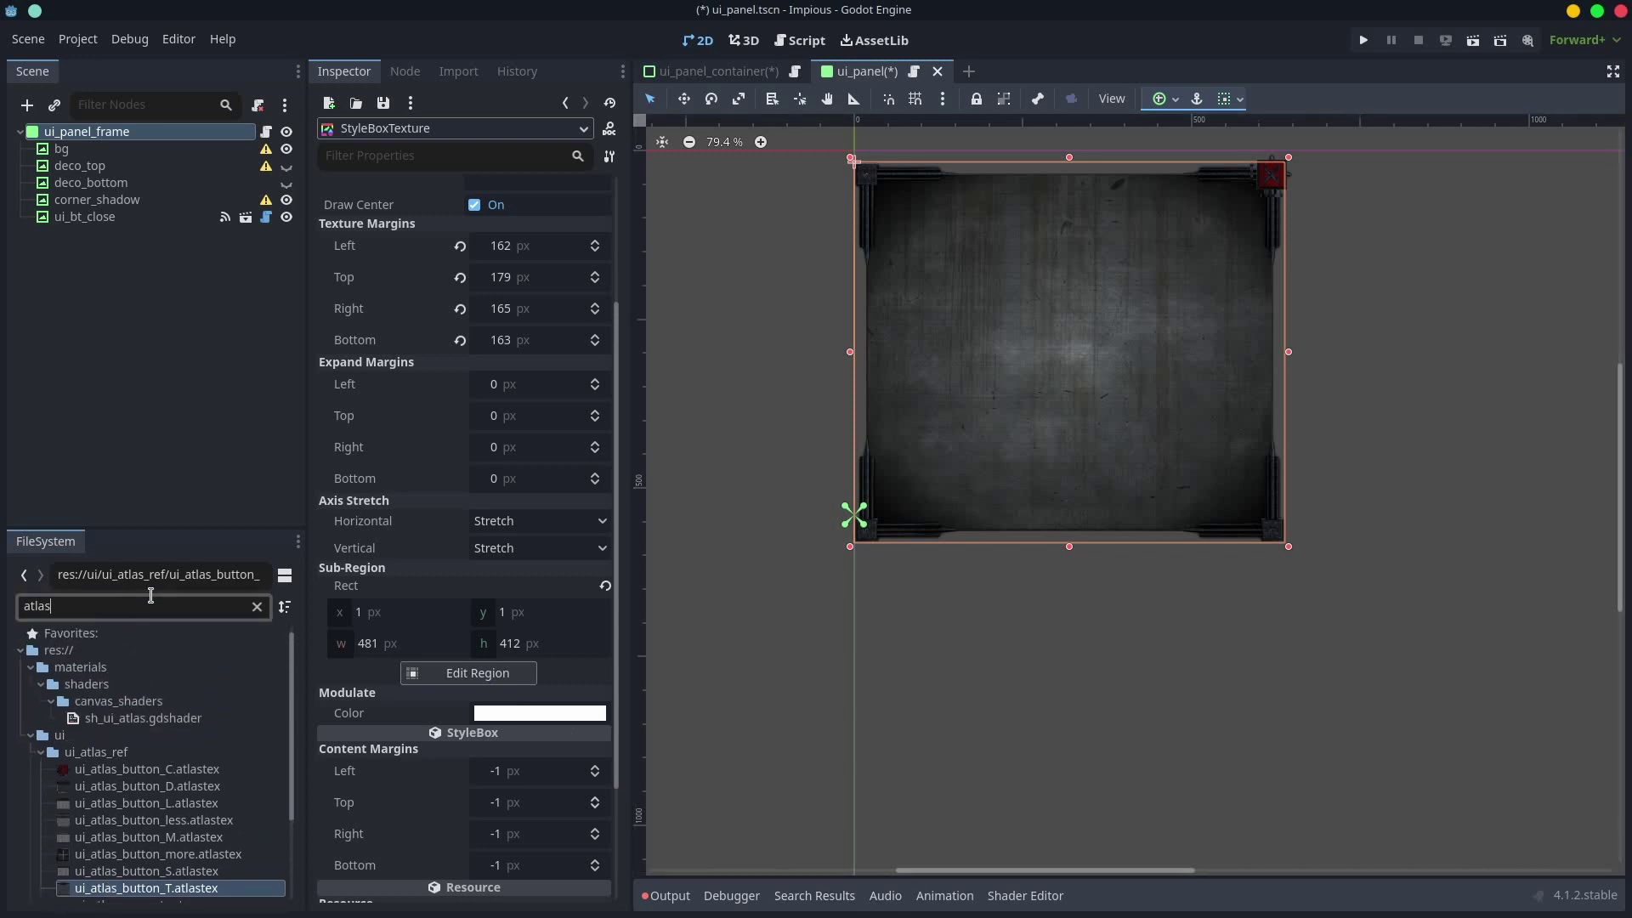
pyautogui.hotkey('ctrl', 'a')
pyautogui.write('theme')
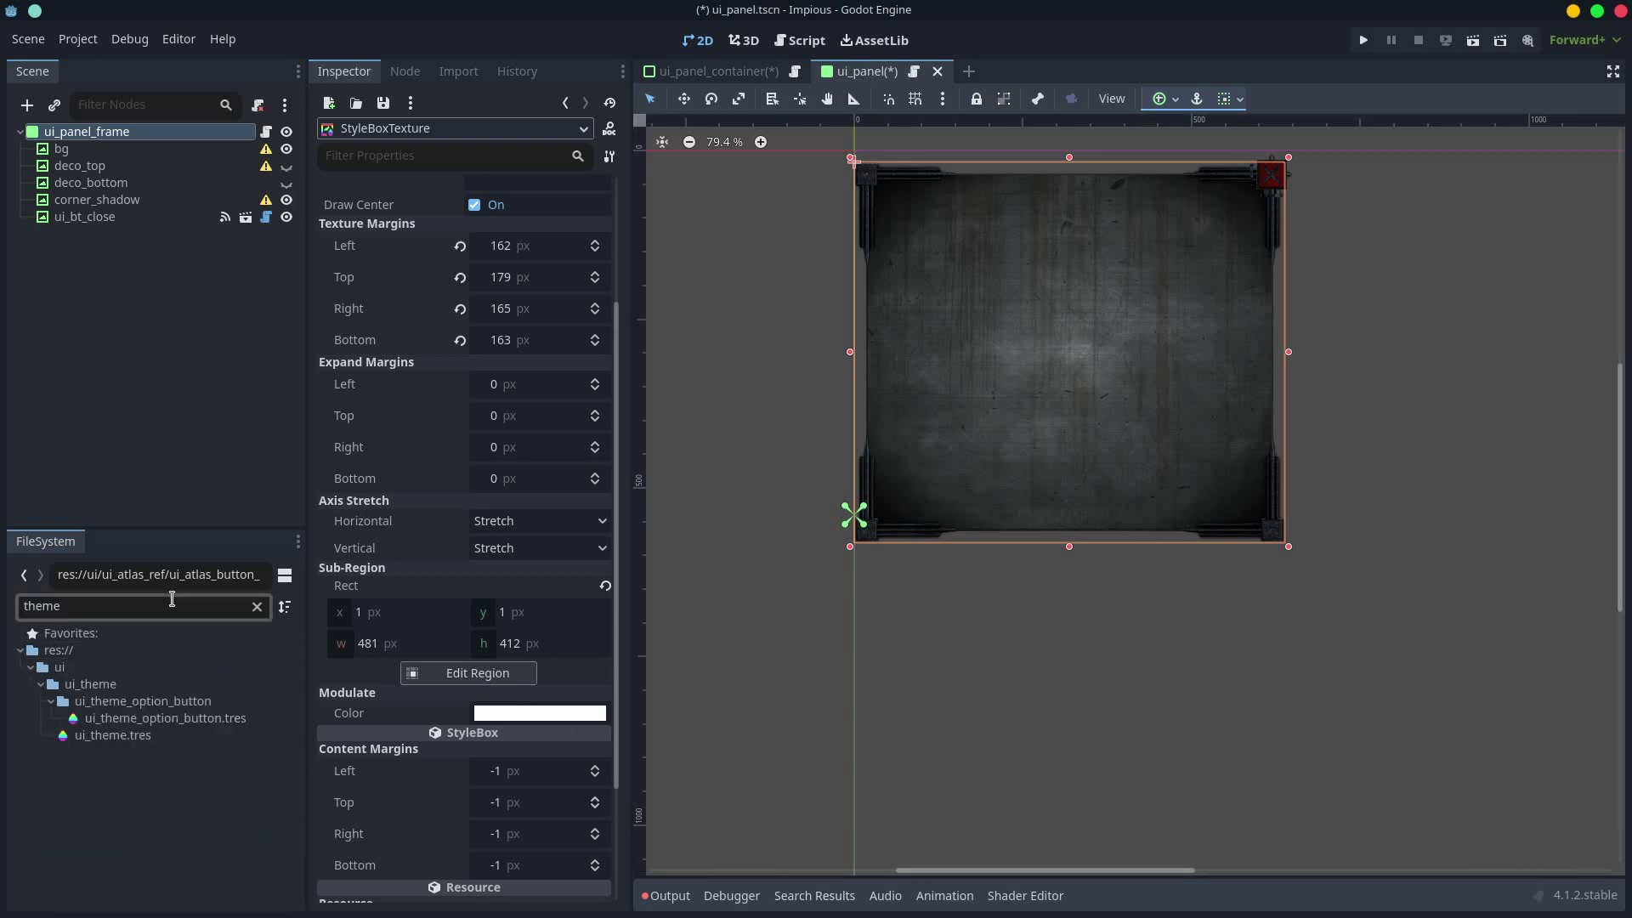
pyautogui.click(159, 736)
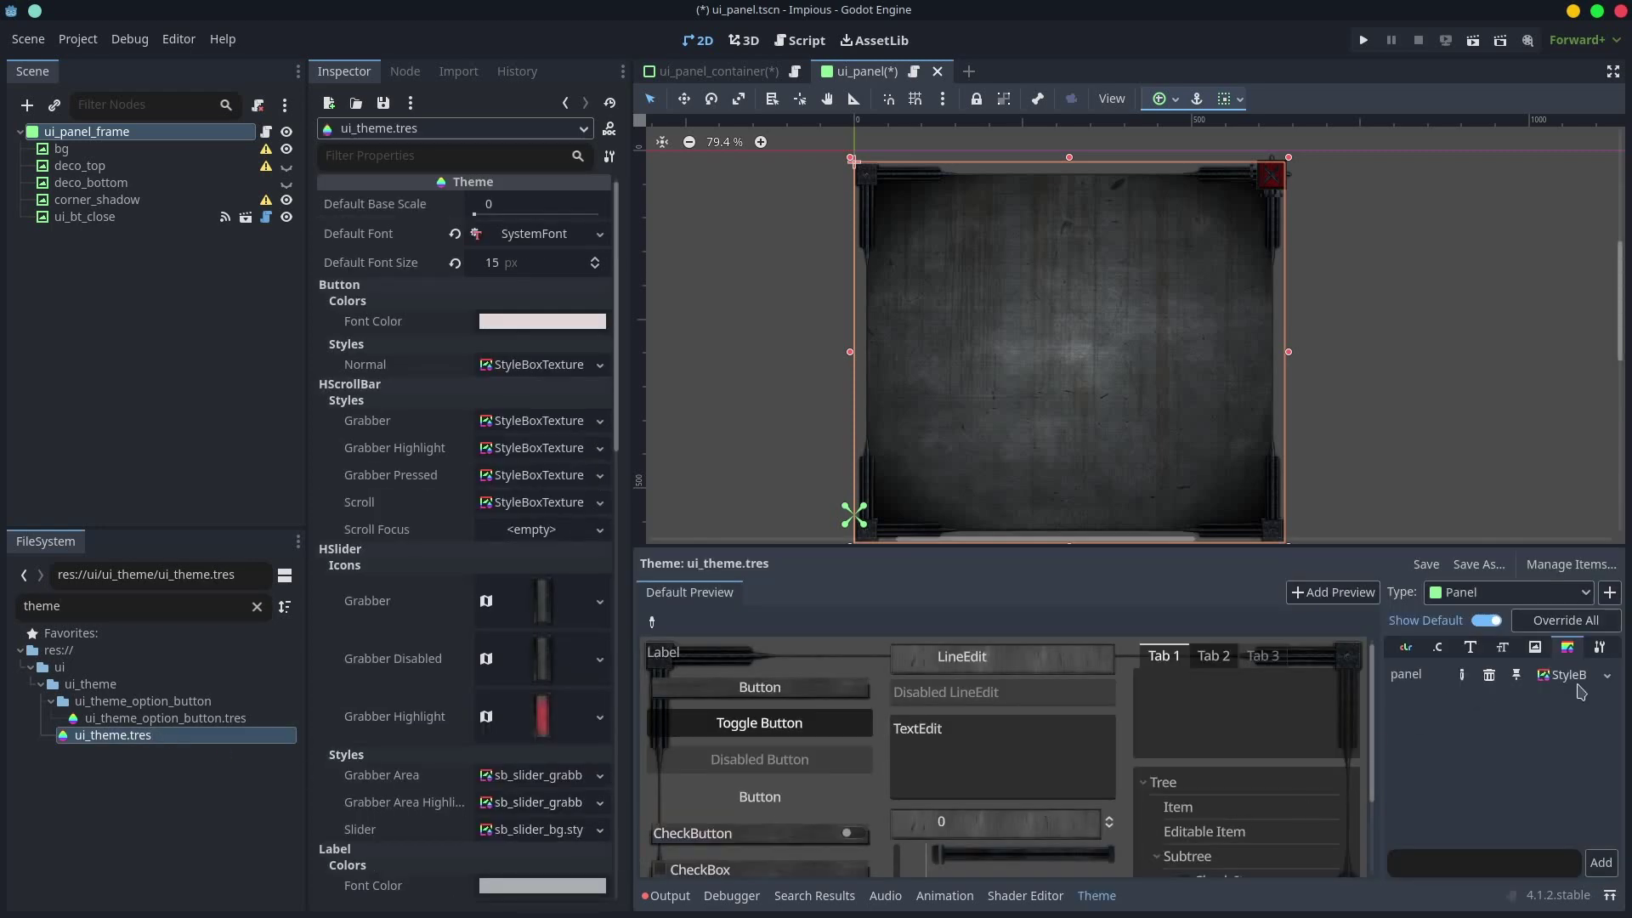
# - Check the Panel type's style box and try the sample tabs in the preview of ui_theme.tres
pyautogui.click(1567, 675)
pyautogui.click(154, 737)
pyautogui.click(1215, 656)
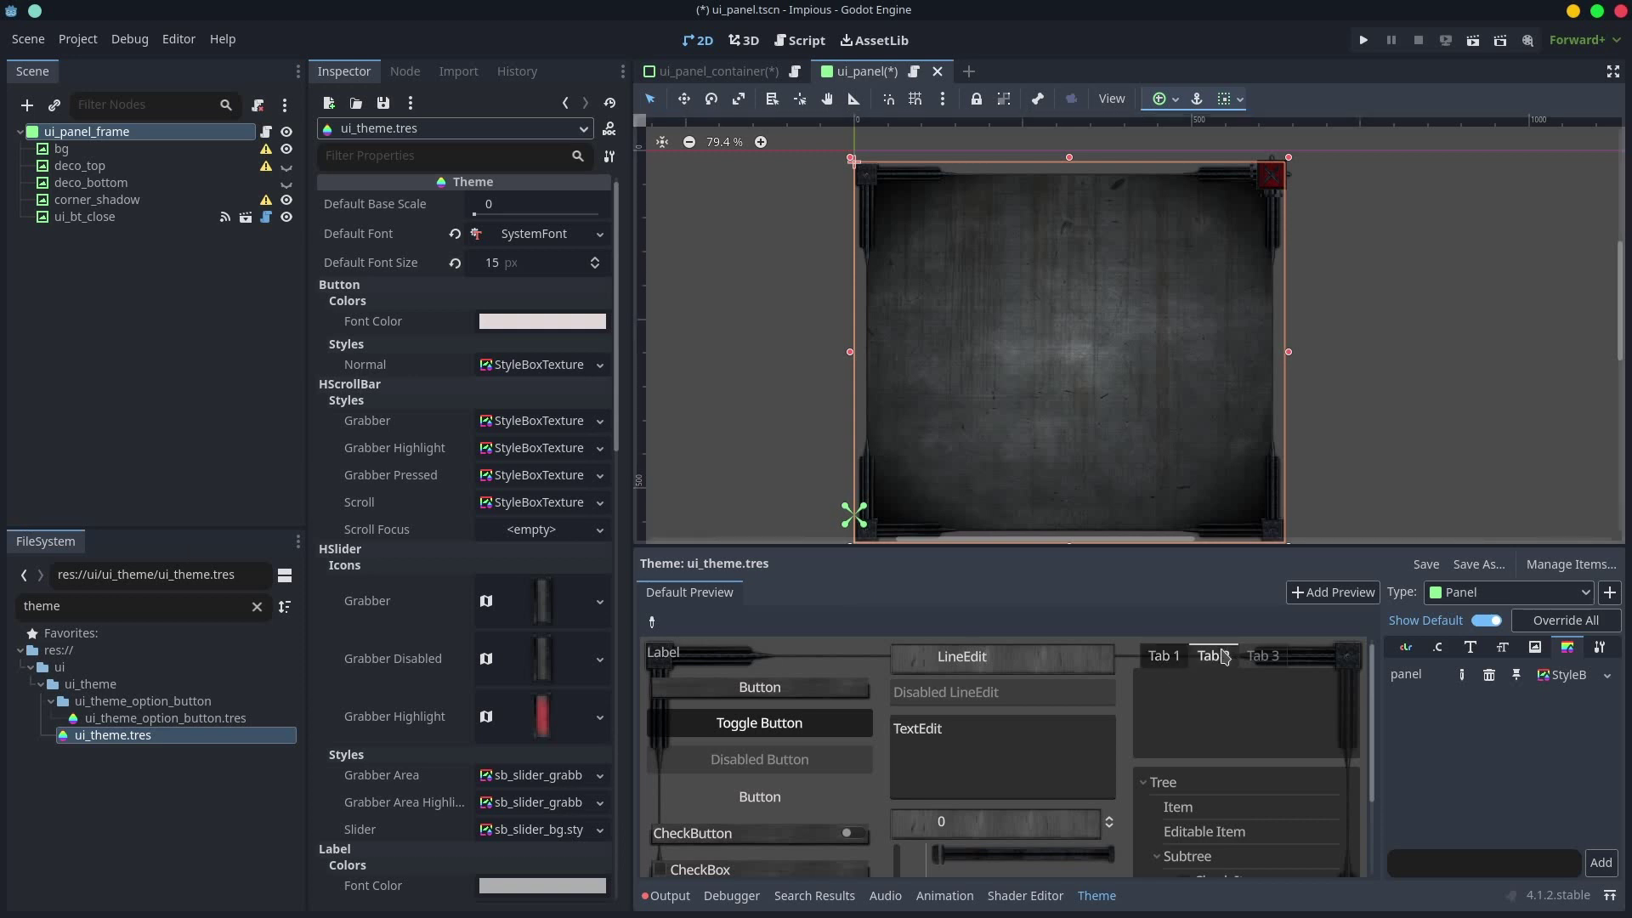
pyautogui.click(1183, 662)
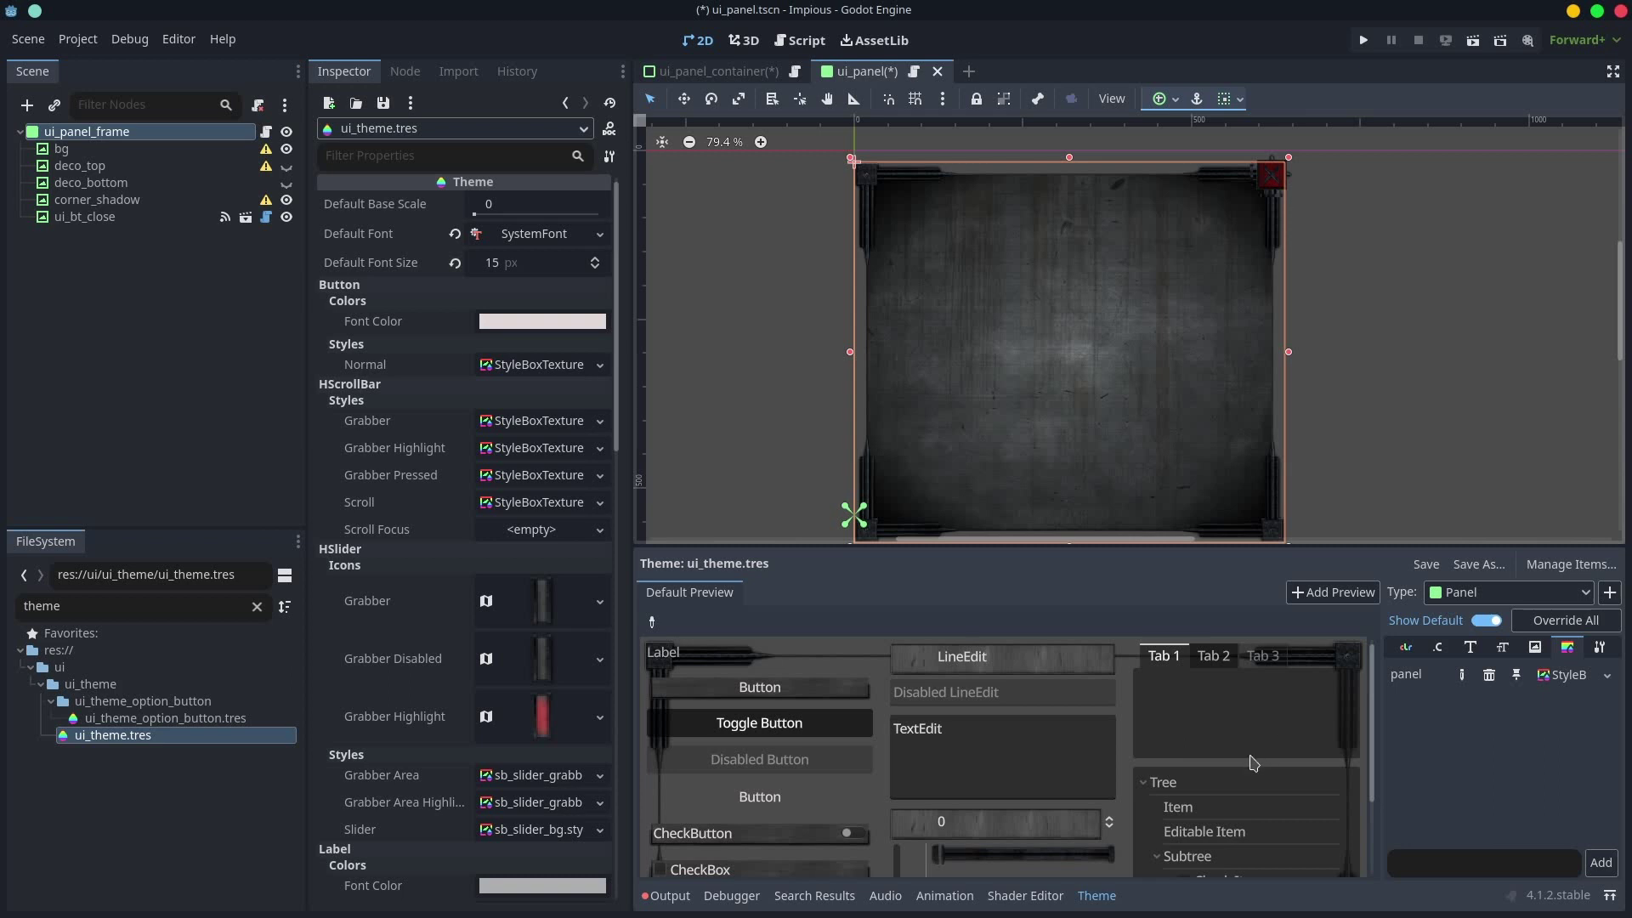
# - Open the scene ui_tabs.tscn by searching for "ui_tab" and hide its separator node
pyautogui.hotkey('ctrl', 'shift', 'o')
pyautogui.write('ui_tab')
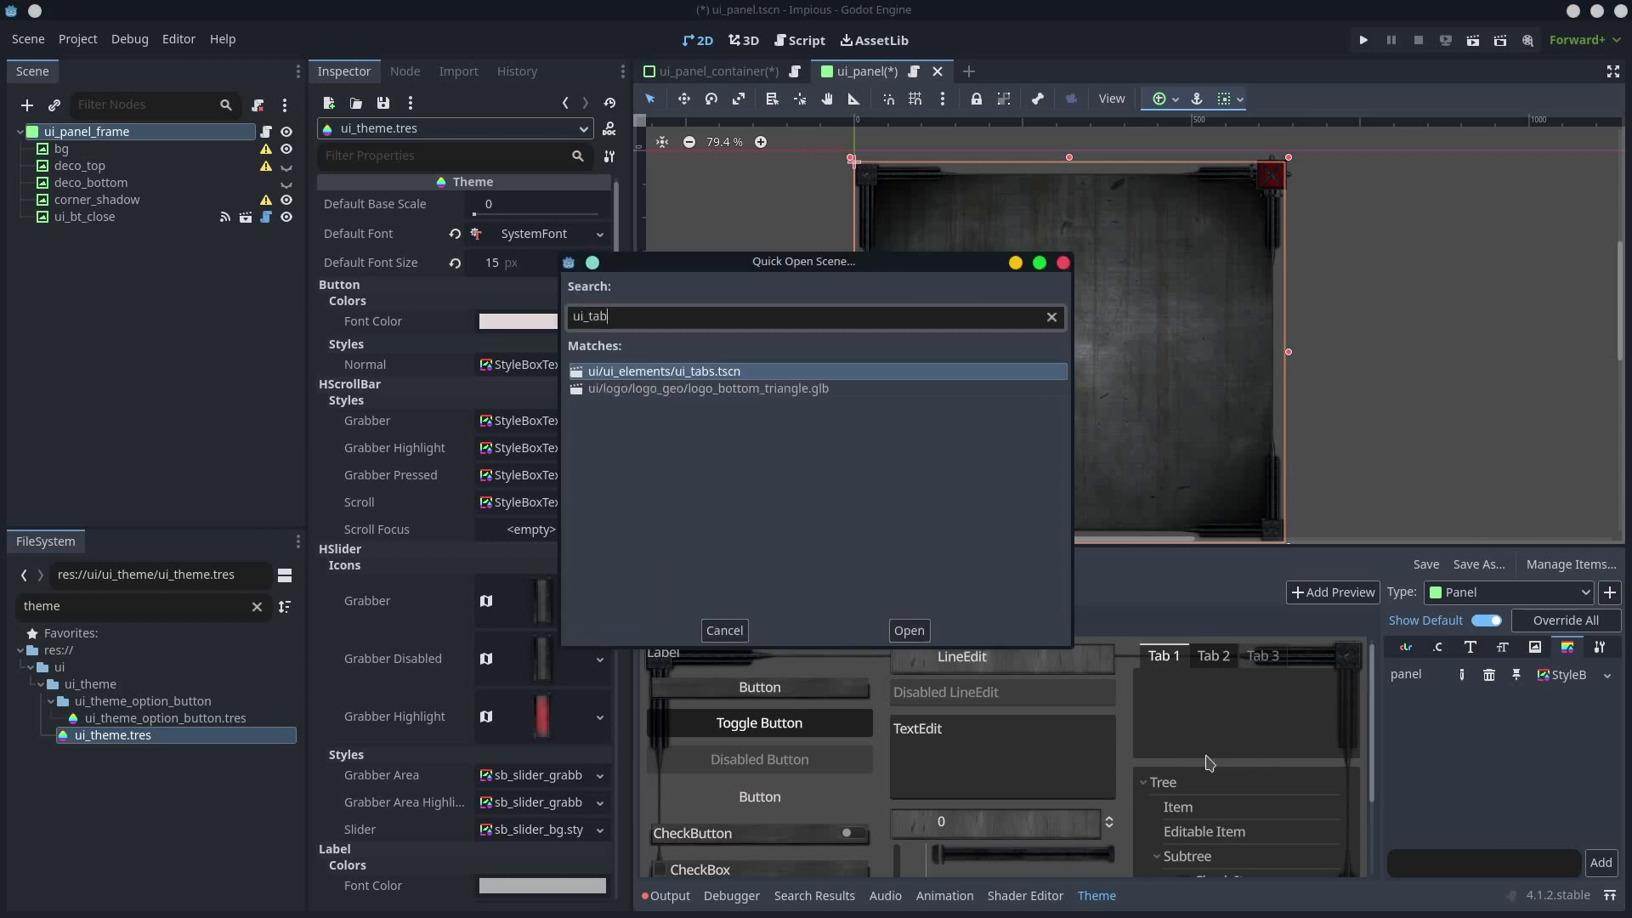
pyautogui.press('Return')
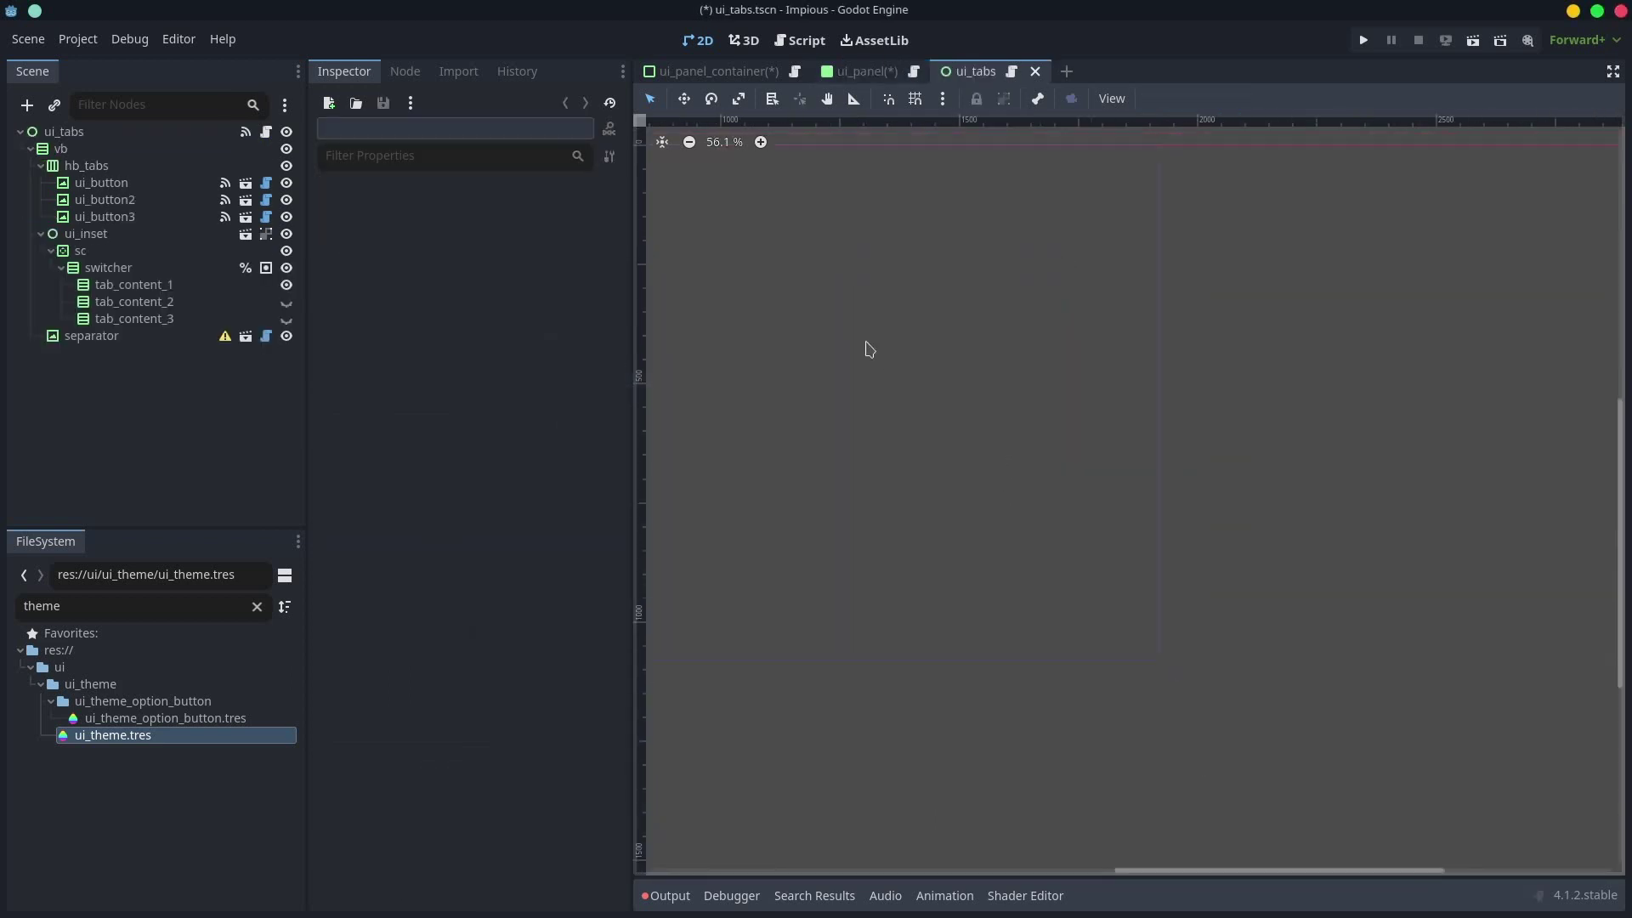
pyautogui.scroll(-8, 1170, 441)
pyautogui.scroll(11, 759, 336)
pyautogui.scroll(2, 785, 337)
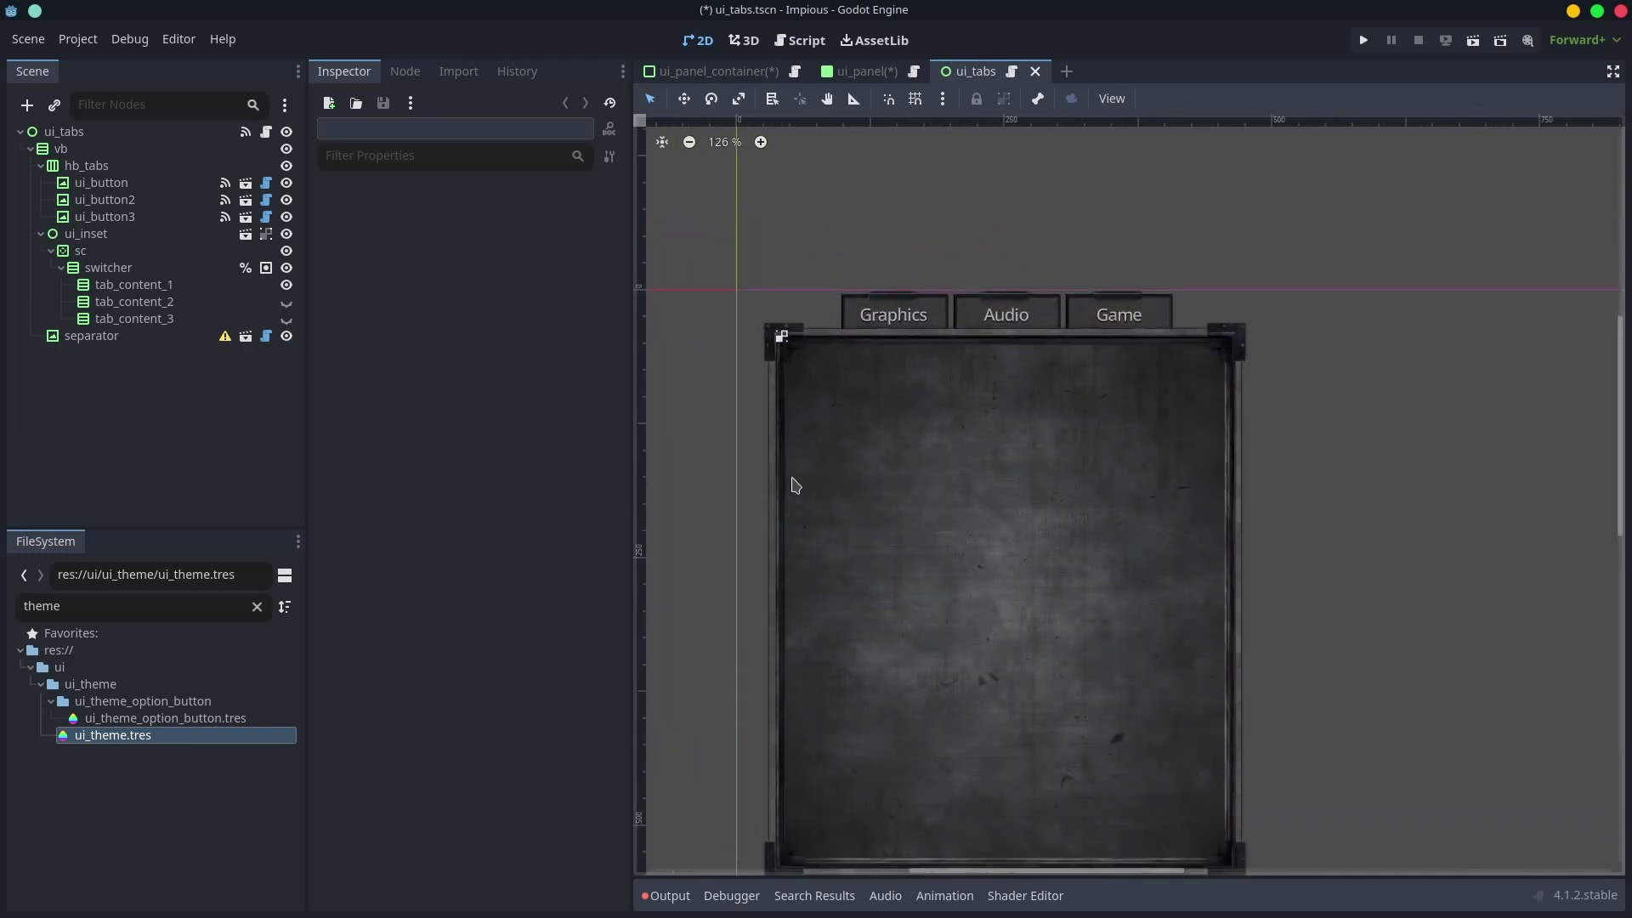
pyautogui.scroll(-1, 860, 433)
pyautogui.click(287, 336)
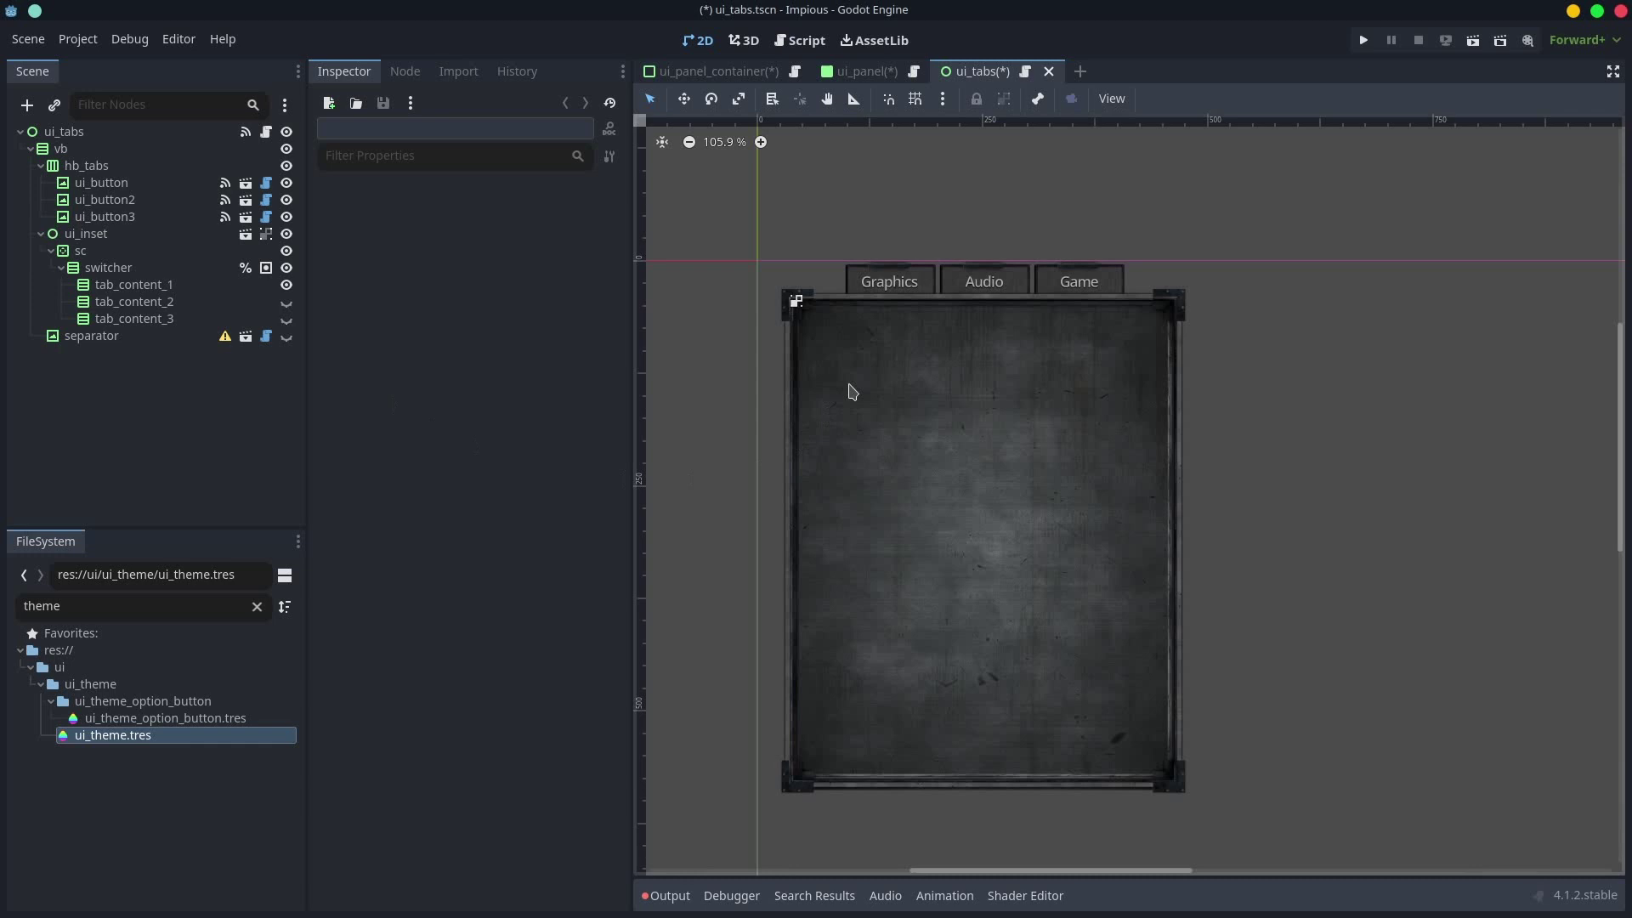
pyautogui.scroll(1, 879, 263)
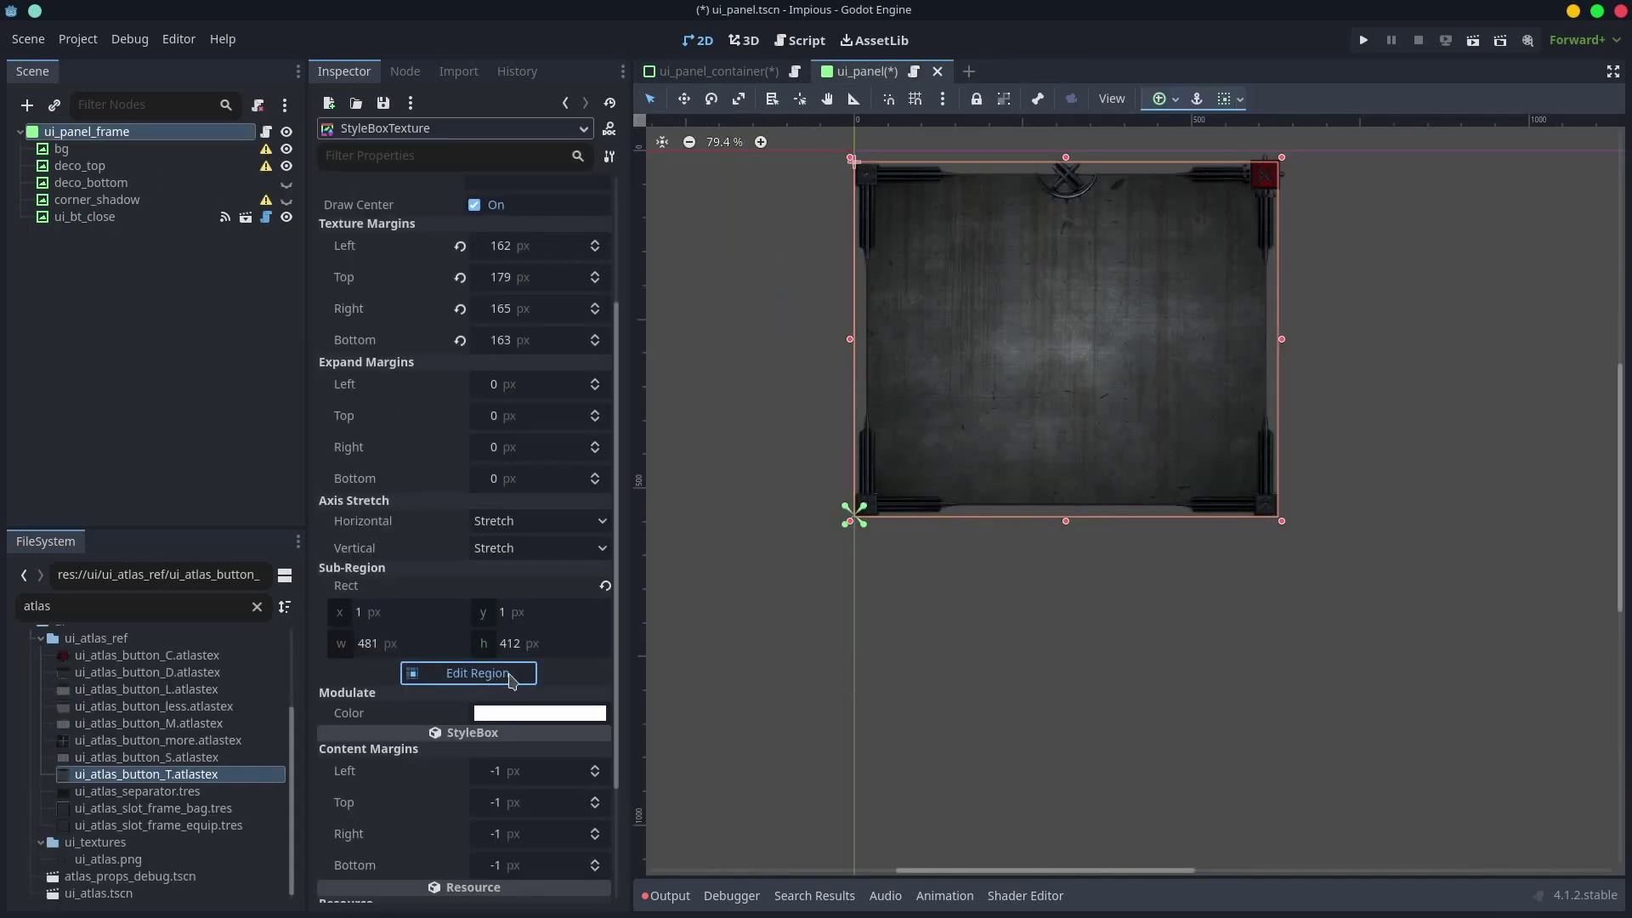
# - Inspect the sub-region and margin guides of ui_panel_frame's StyleBoxTexture, and enlarge the frame slightly from its lower corner
pyautogui.click(470, 674)
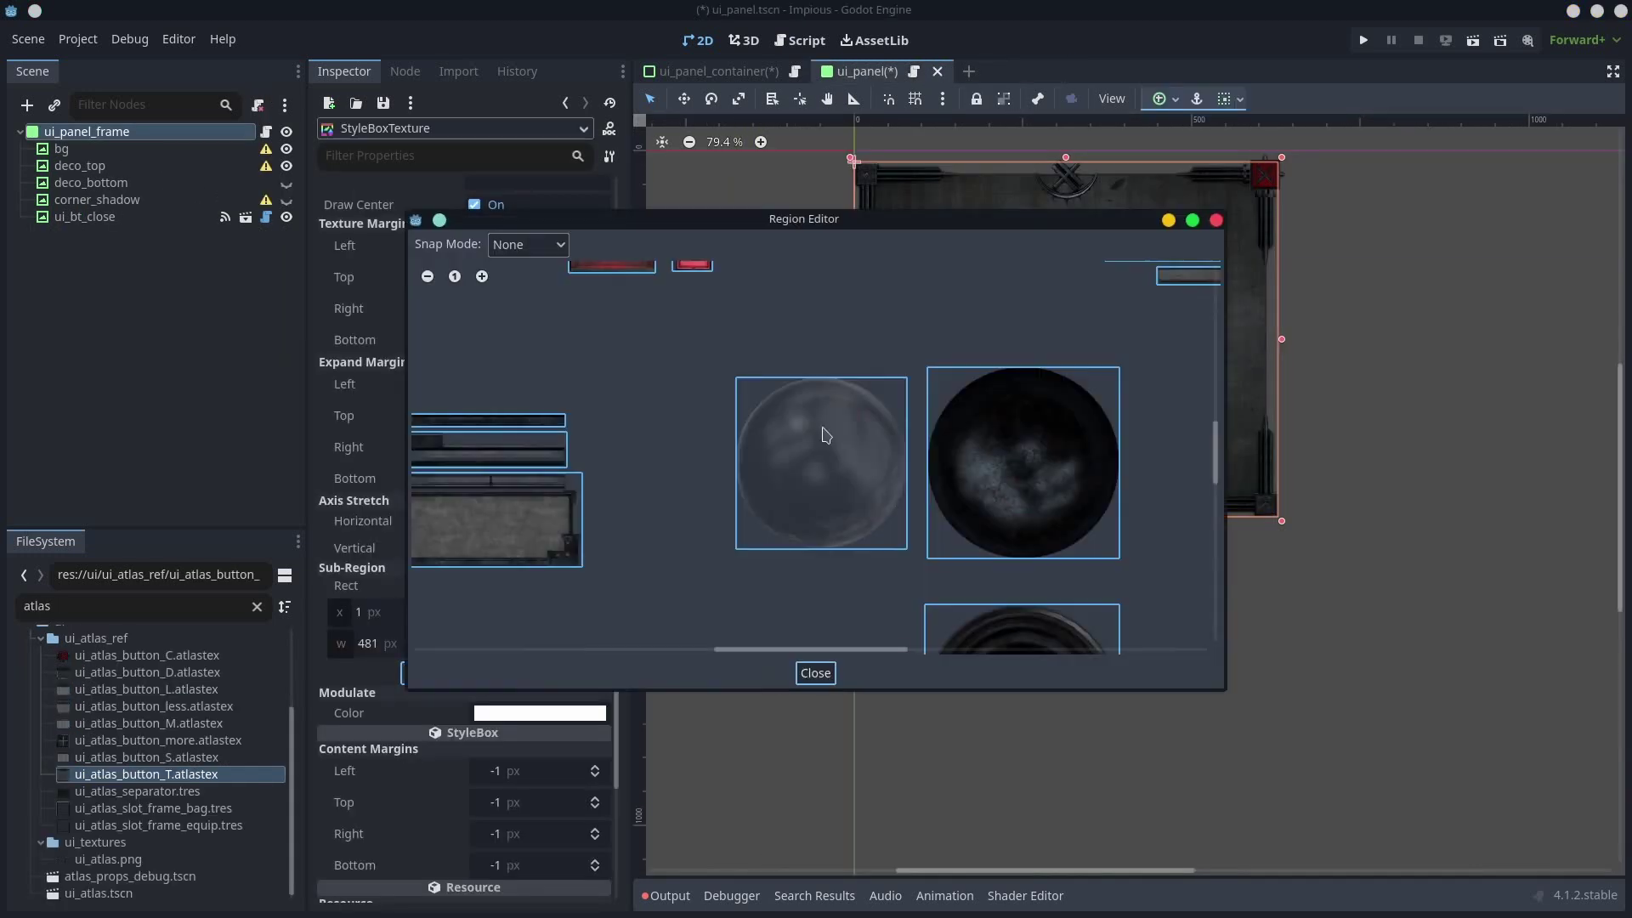
pyautogui.moveTo(575, 304); pyautogui.dragTo(806, 492, button='middle')
pyautogui.scroll(-1, 806, 491)
pyautogui.moveTo(576, 332); pyautogui.dragTo(810, 560, button='middle')
pyautogui.scroll(1, 666, 328)
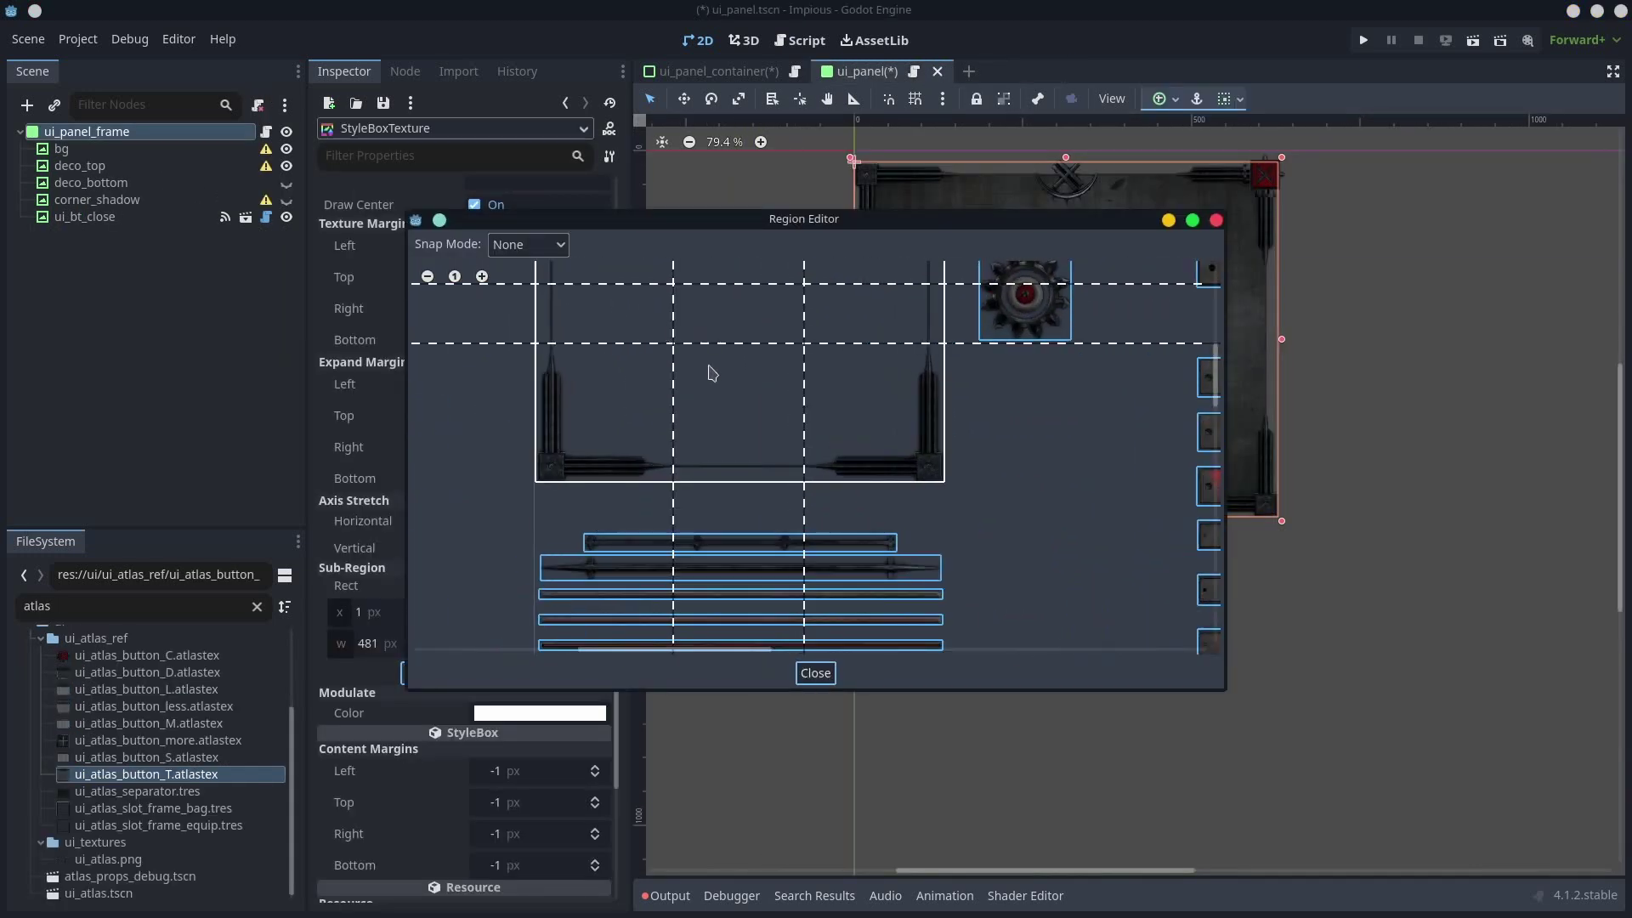
pyautogui.scroll(5, 712, 375)
pyautogui.click(1217, 220)
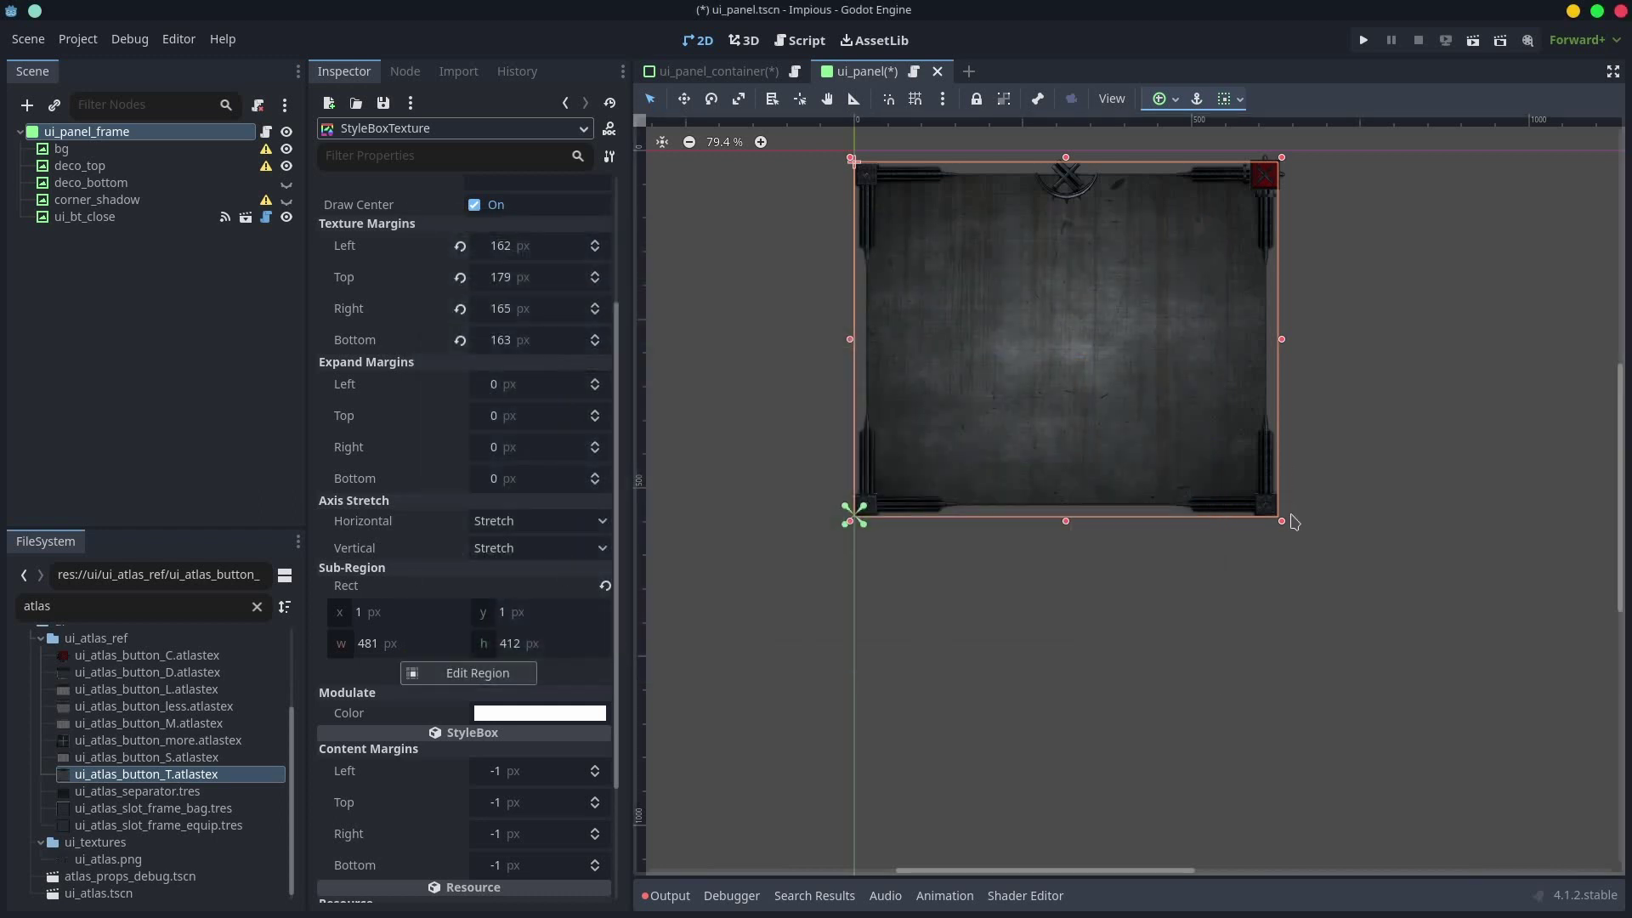
pyautogui.moveTo(1282, 520)
pyautogui.mouseDown()
pyautogui.moveTo(1296, 587)
pyautogui.moveTo(1551, 744)
pyautogui.moveTo(1329, 524)
pyautogui.moveTo(1340, 502)
pyautogui.moveTo(1276, 547)
pyautogui.moveTo(1289, 546)
pyautogui.mouseUp()
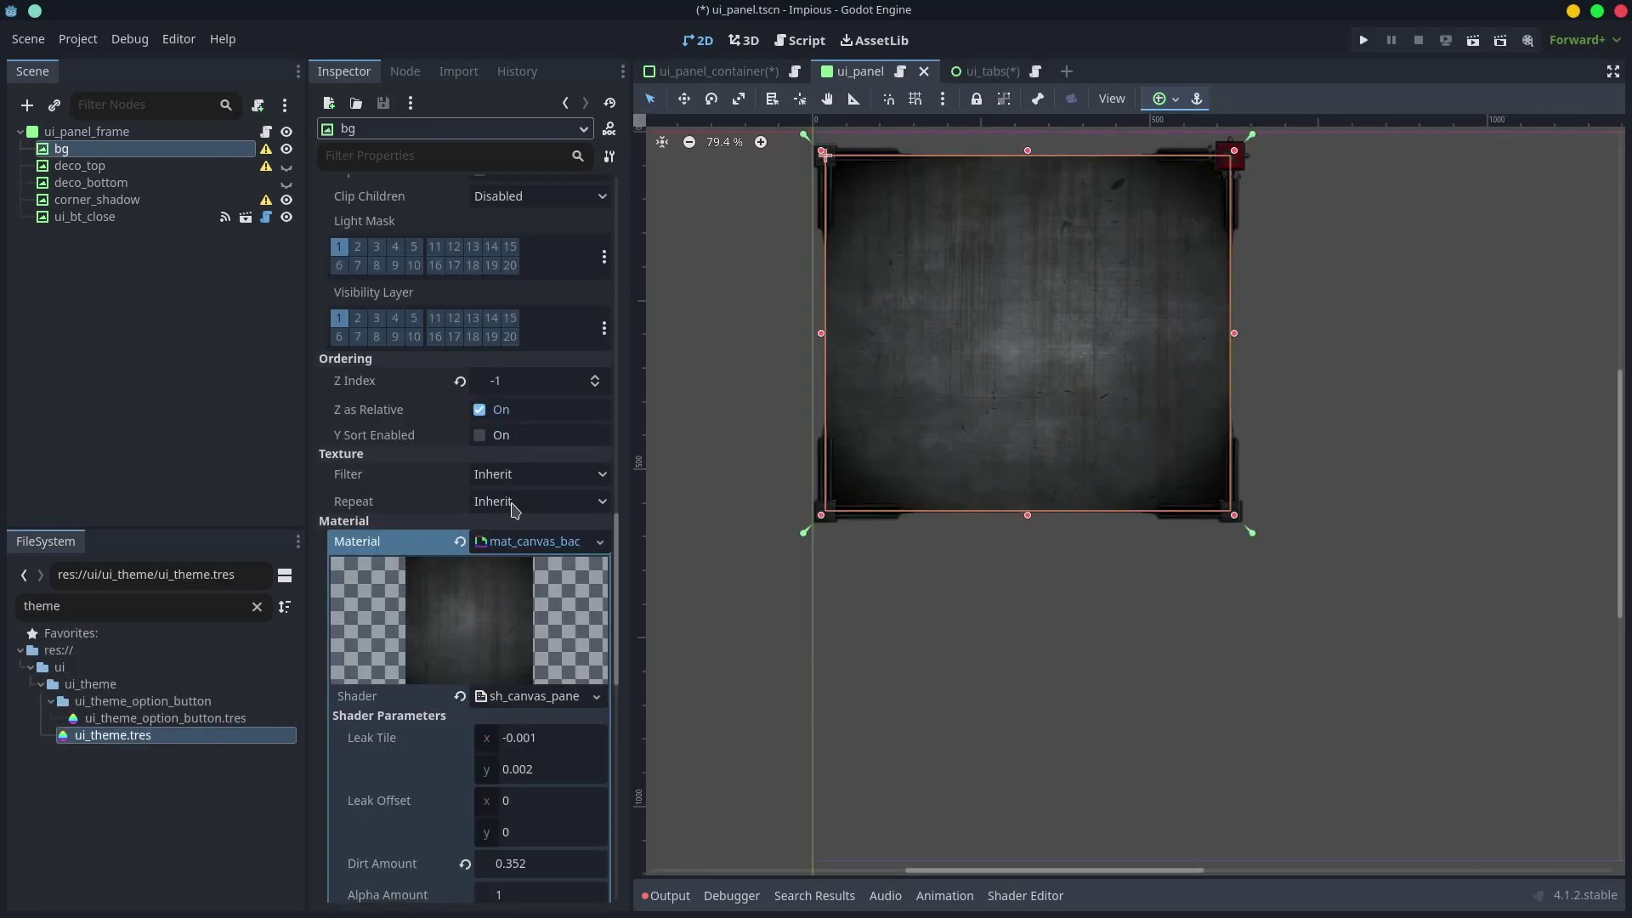
# - Lower the Dirt Amount of the bg node's shader material and darken its Tint to grey (bcbcbc)
pyautogui.scroll(-3, 528, 553)
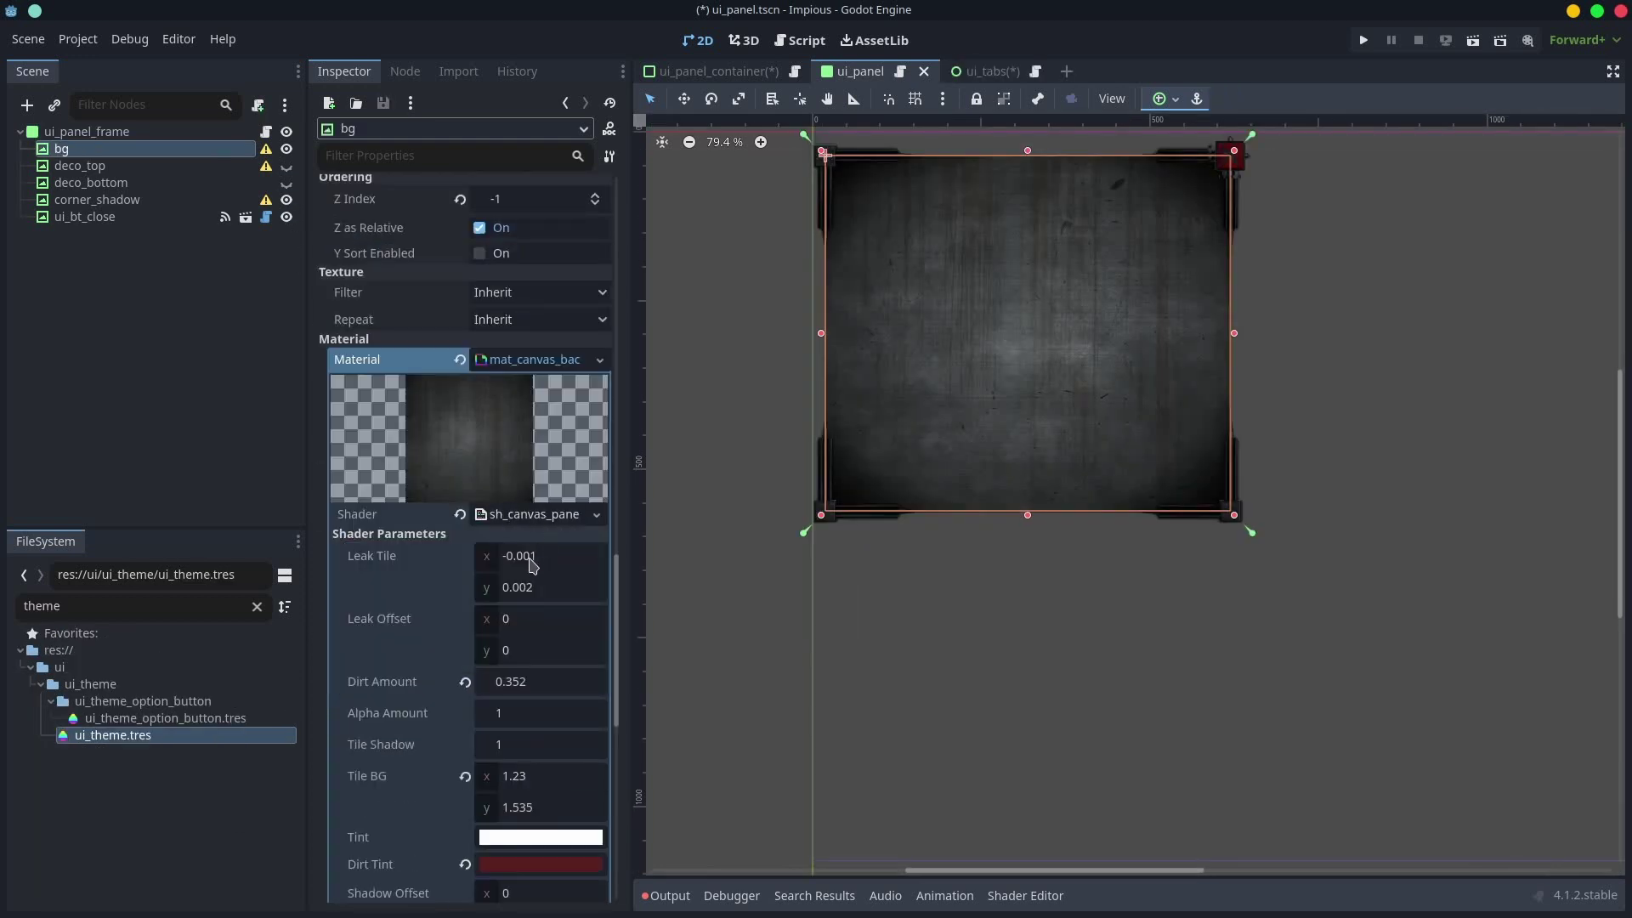
pyautogui.click(513, 681)
pyautogui.moveTo(513, 681); pyautogui.dragTo(319, 681)
pyautogui.scroll(-2, 513, 681)
pyautogui.click(510, 655)
pyautogui.moveTo(469, 243)
pyautogui.mouseDown()
pyautogui.moveTo(463, 258)
pyautogui.moveTo(466, 218)
pyautogui.mouseUp()
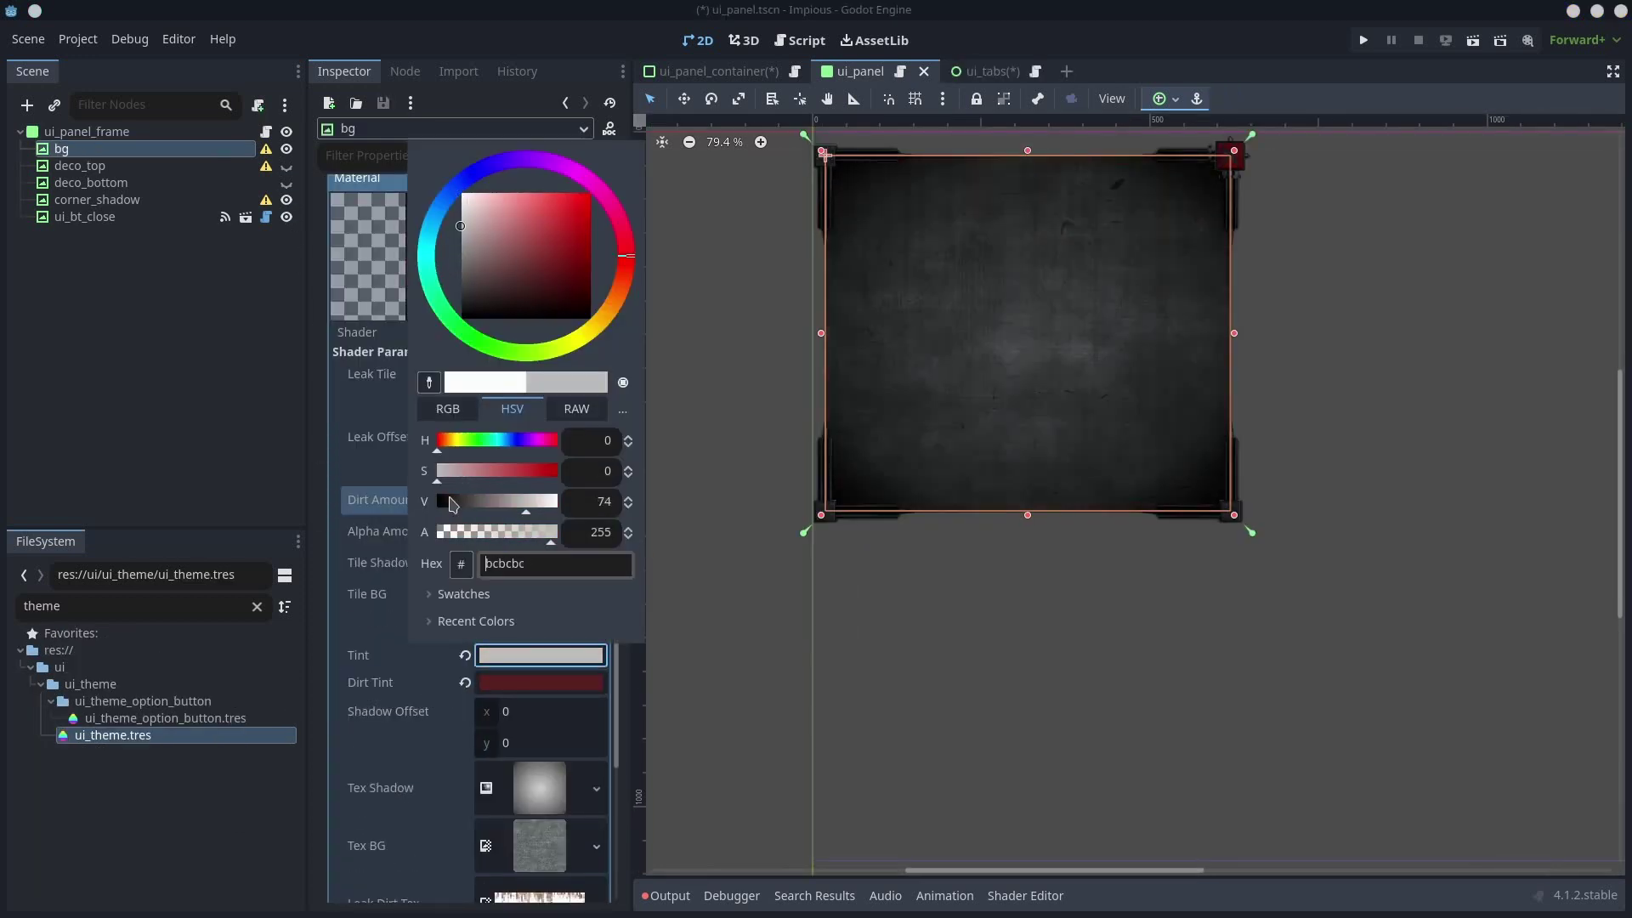
pyautogui.click(387, 685)
# - Raise the bg material's Dirt Amount and set its Dirt Tint to bright green (00ff07)
pyautogui.moveTo(518, 505); pyautogui.dragTo(587, 505)
pyautogui.click(528, 687)
pyautogui.click(473, 402)
pyautogui.moveTo(517, 350); pyautogui.dragTo(584, 254)
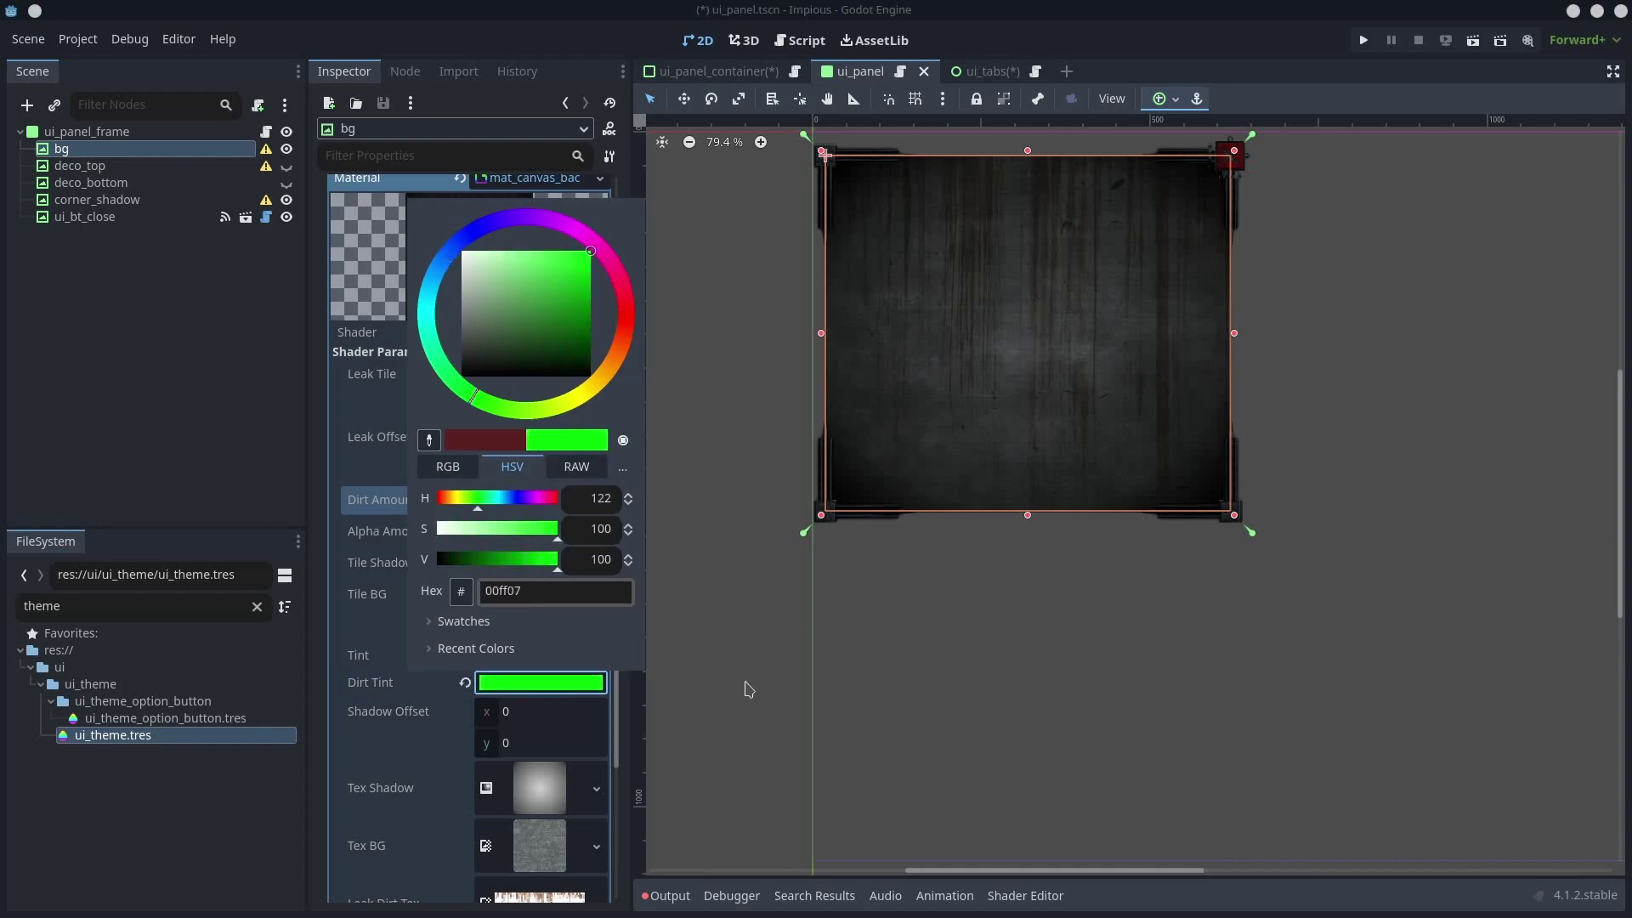
pyautogui.click(743, 685)
pyautogui.scroll(-4, 550, 420)
pyautogui.click(552, 419)
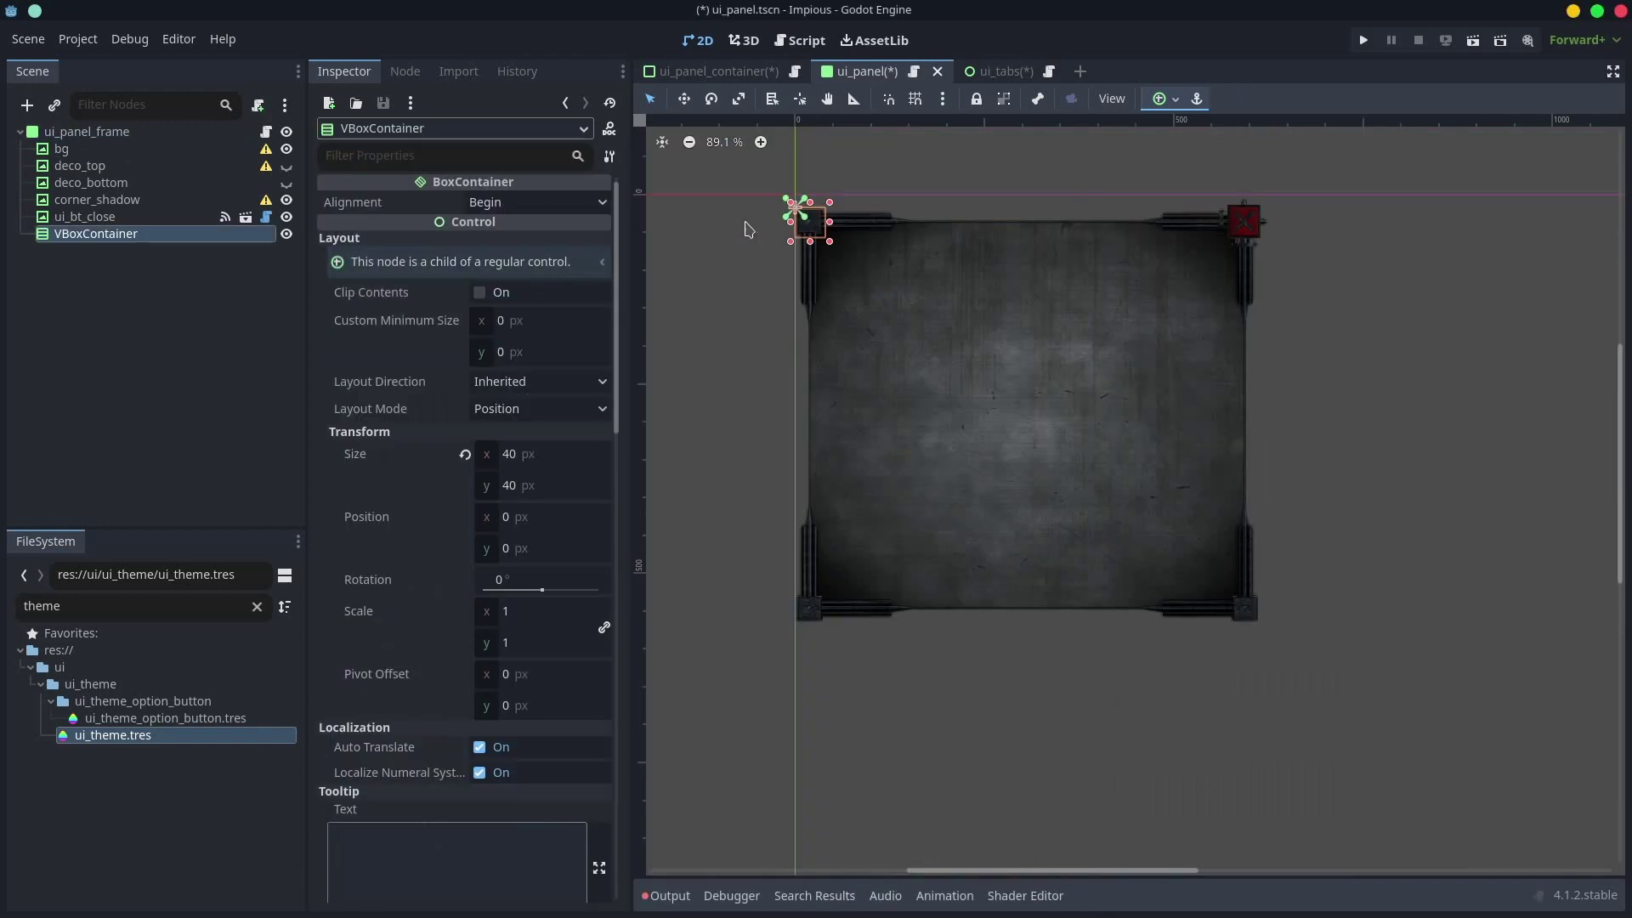
# - Fit the VBoxContainer inside the panel with Full Rect anchors at 526 × 450 px and add two ui_inset_new instances to it
pyautogui.click(1165, 98)
pyautogui.click(1235, 227)
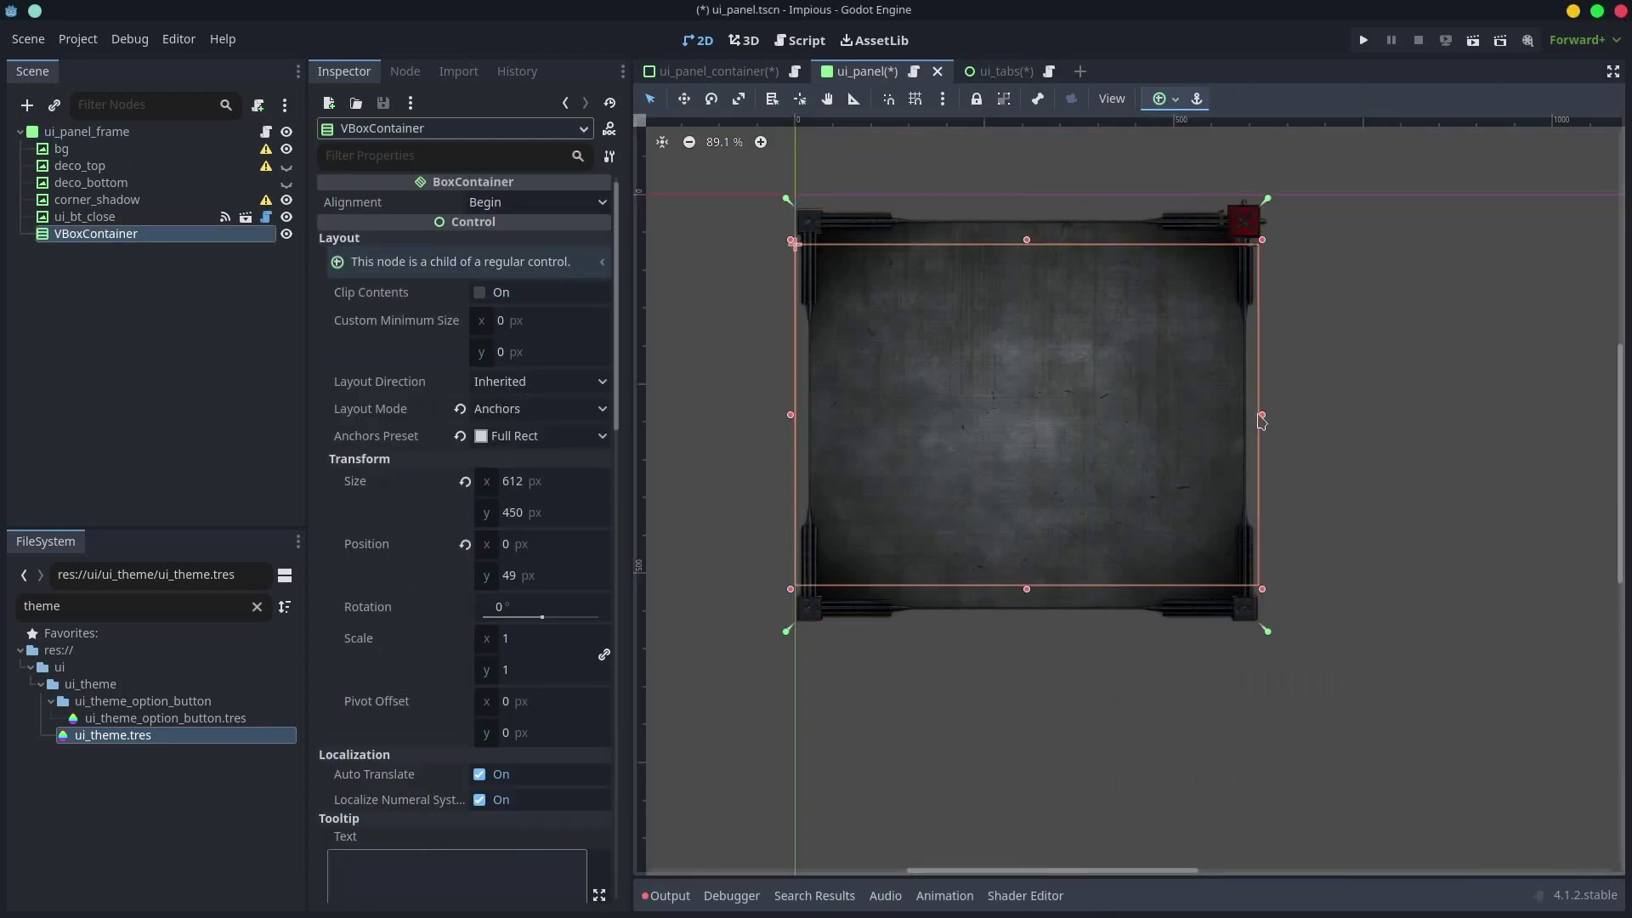
pyautogui.hotkey('ctrl', 'shift', 'a')
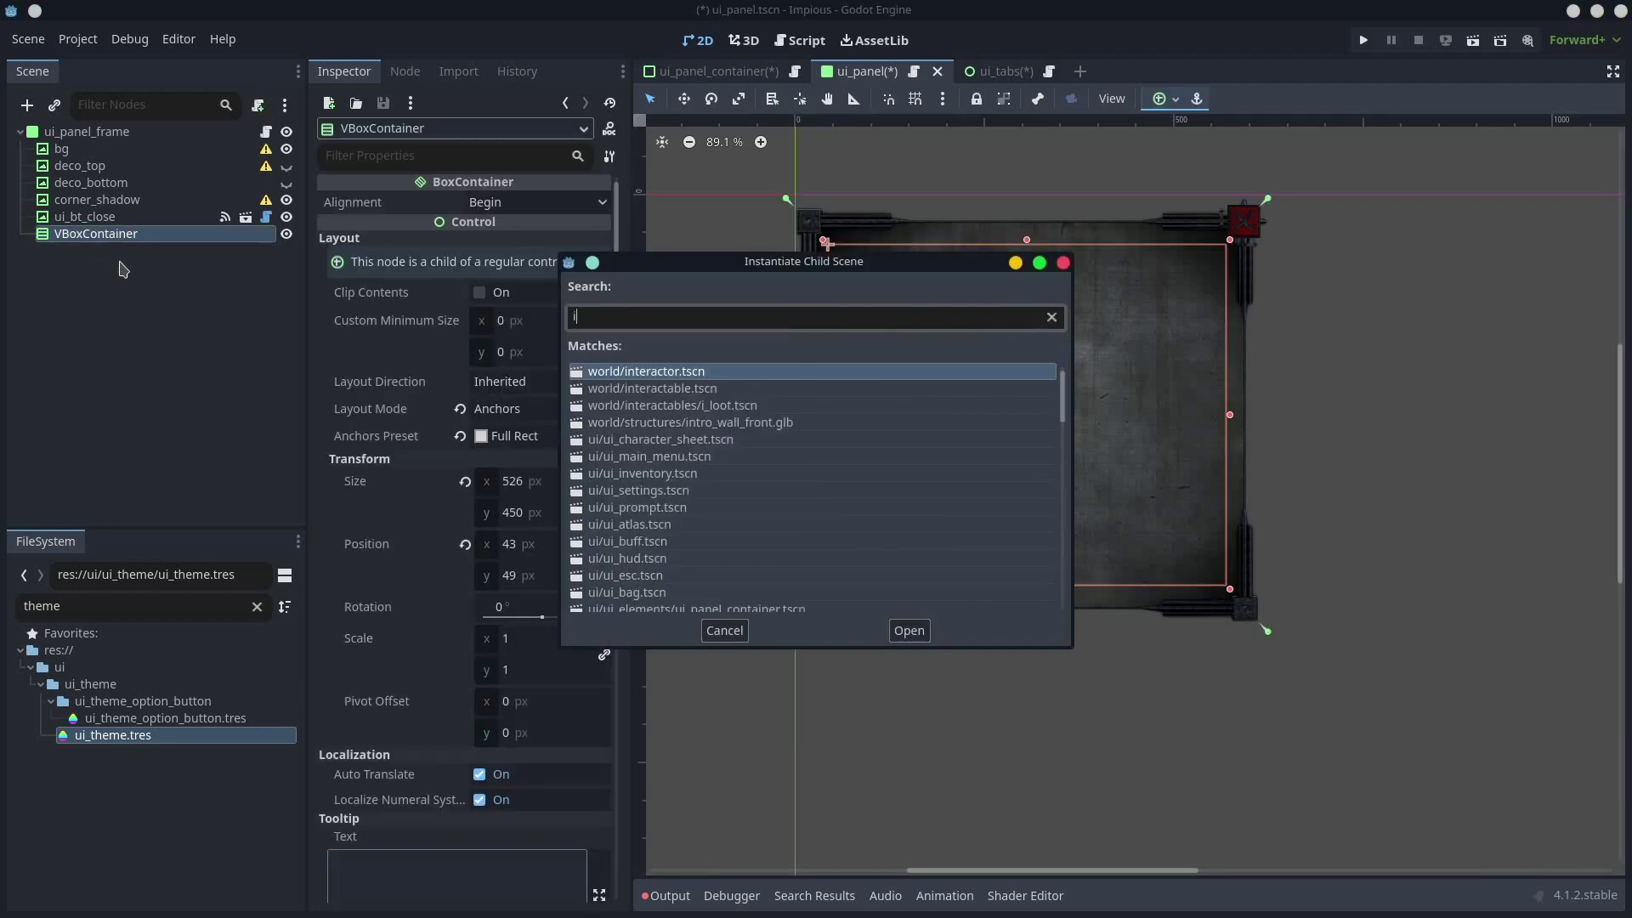
pyautogui.press('Return')
pyautogui.hotkey('ctrl', 'd')
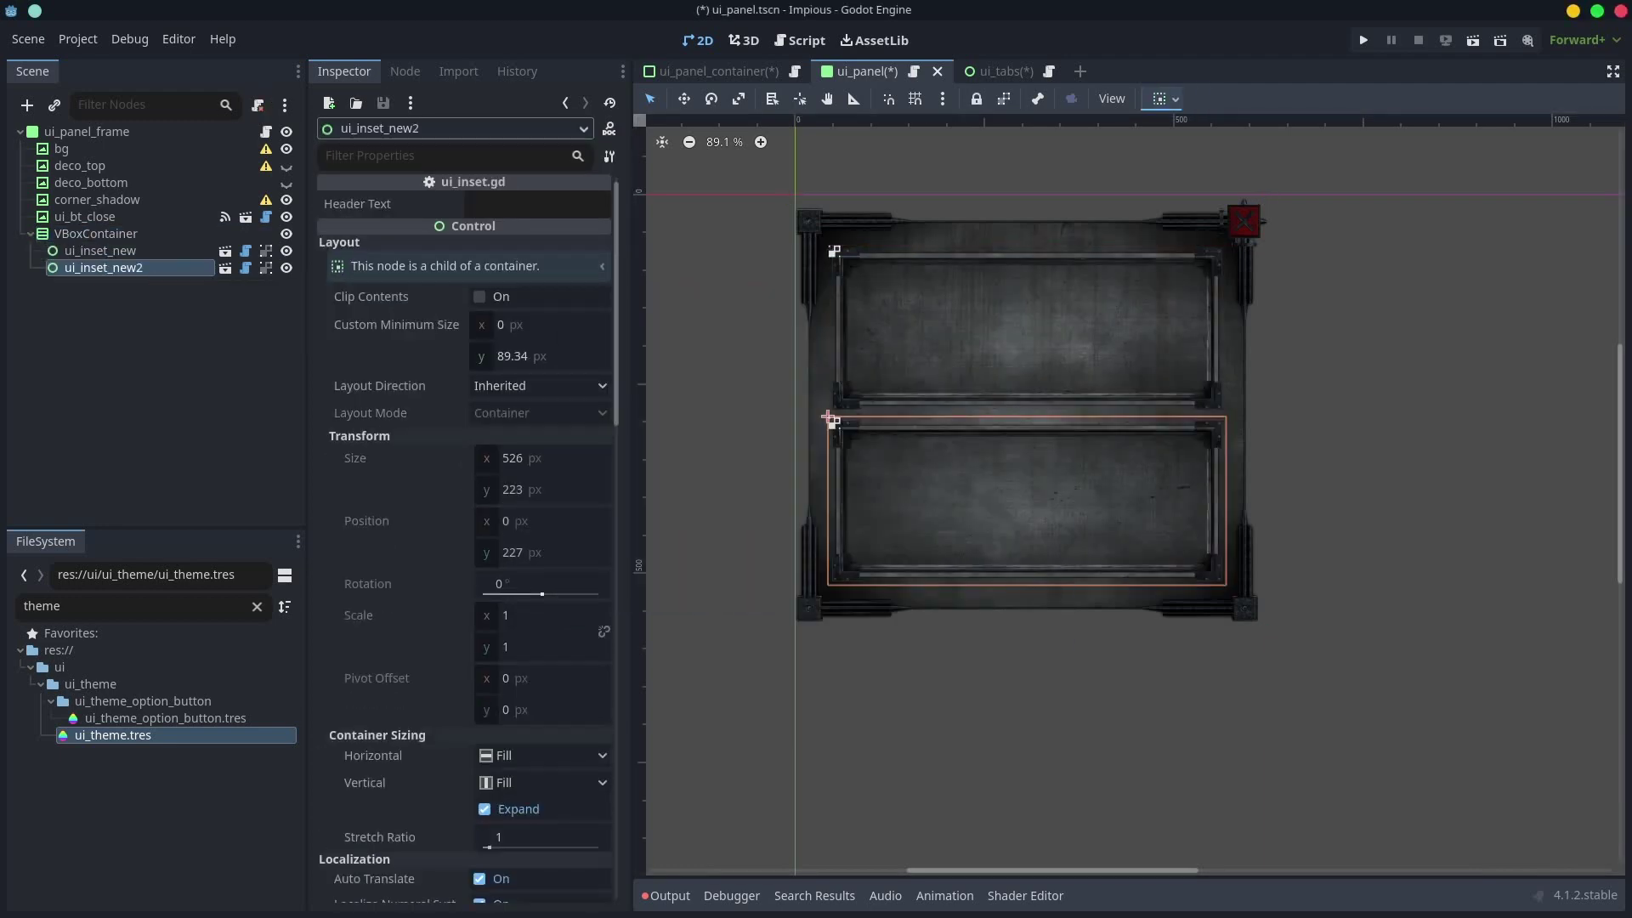
# - Add a separator scene instance to the VBoxContainer and place it between the two insets
pyautogui.click(96, 234)
pyautogui.hotkey('ctrl', 'a')
pyautogui.press('Return')
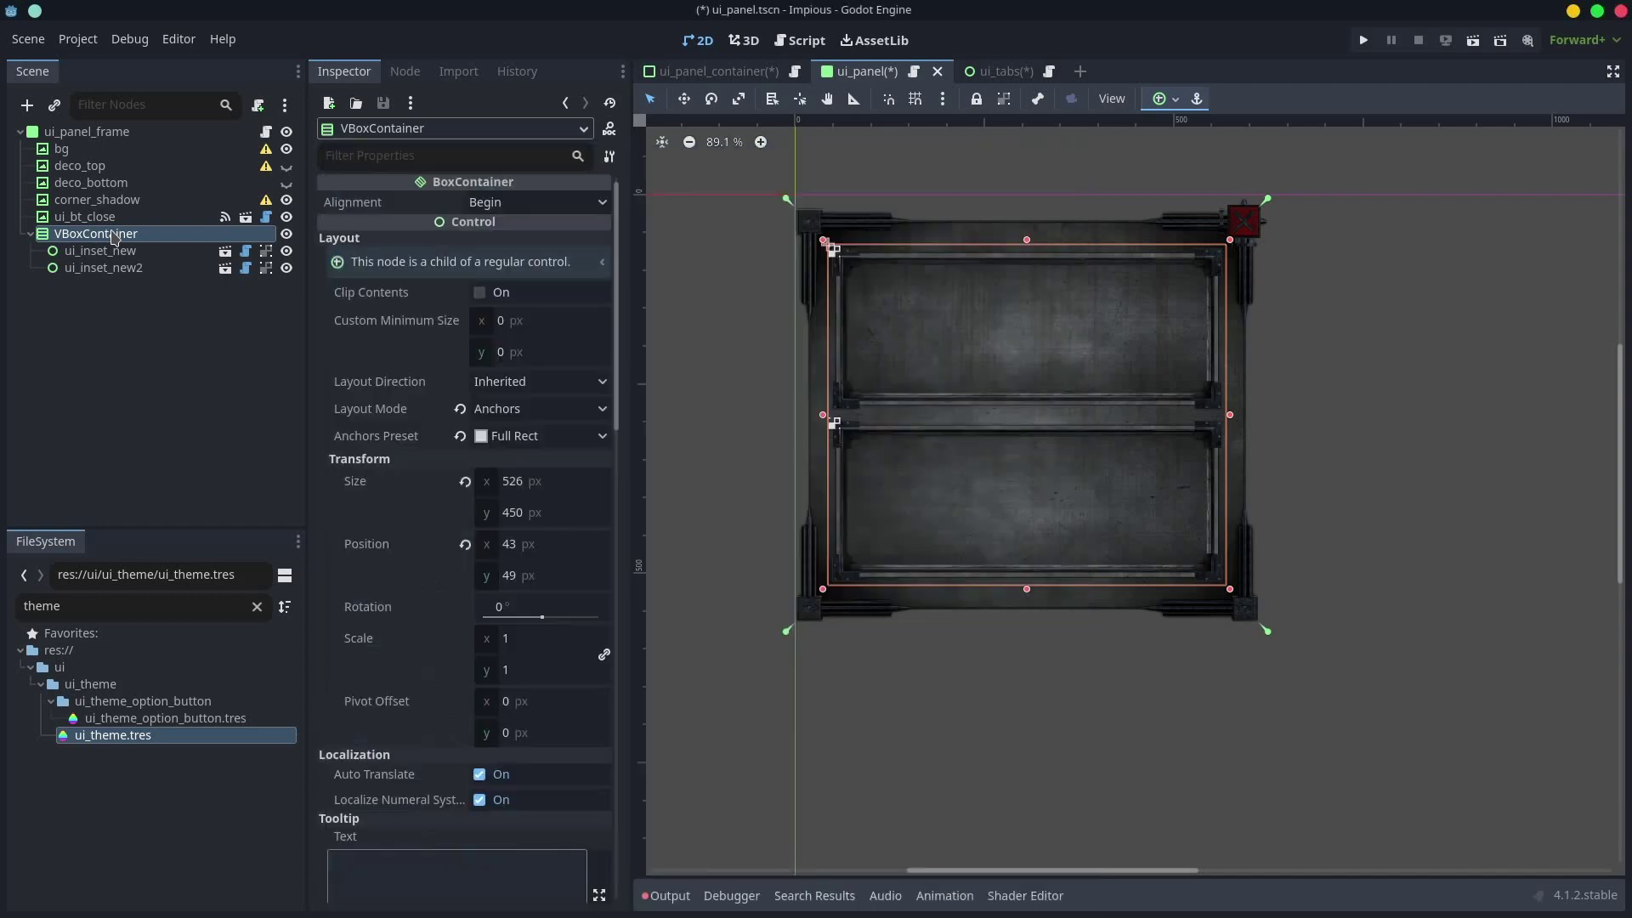
pyautogui.moveTo(110, 289); pyautogui.dragTo(115, 261)
# - Try several Separator Type values on the separator and set it to 1
pyautogui.scroll(11, 981, 441)
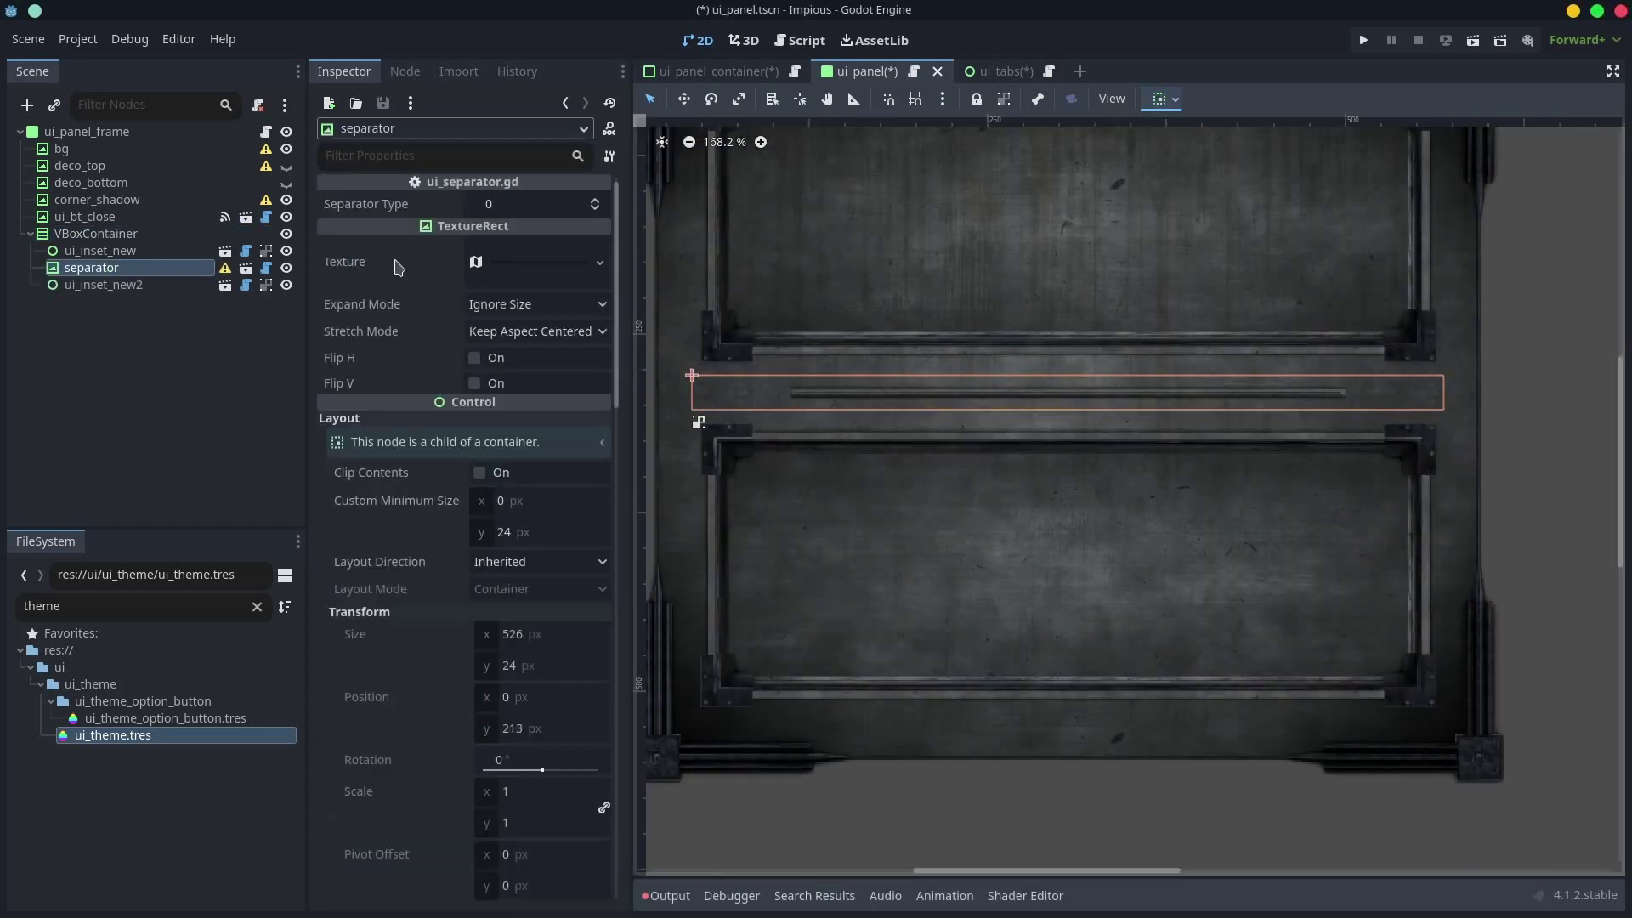
pyautogui.click(595, 209)
pyautogui.click(595, 200)
pyautogui.click(596, 201)
pyautogui.click(596, 201)
pyautogui.click(595, 209)
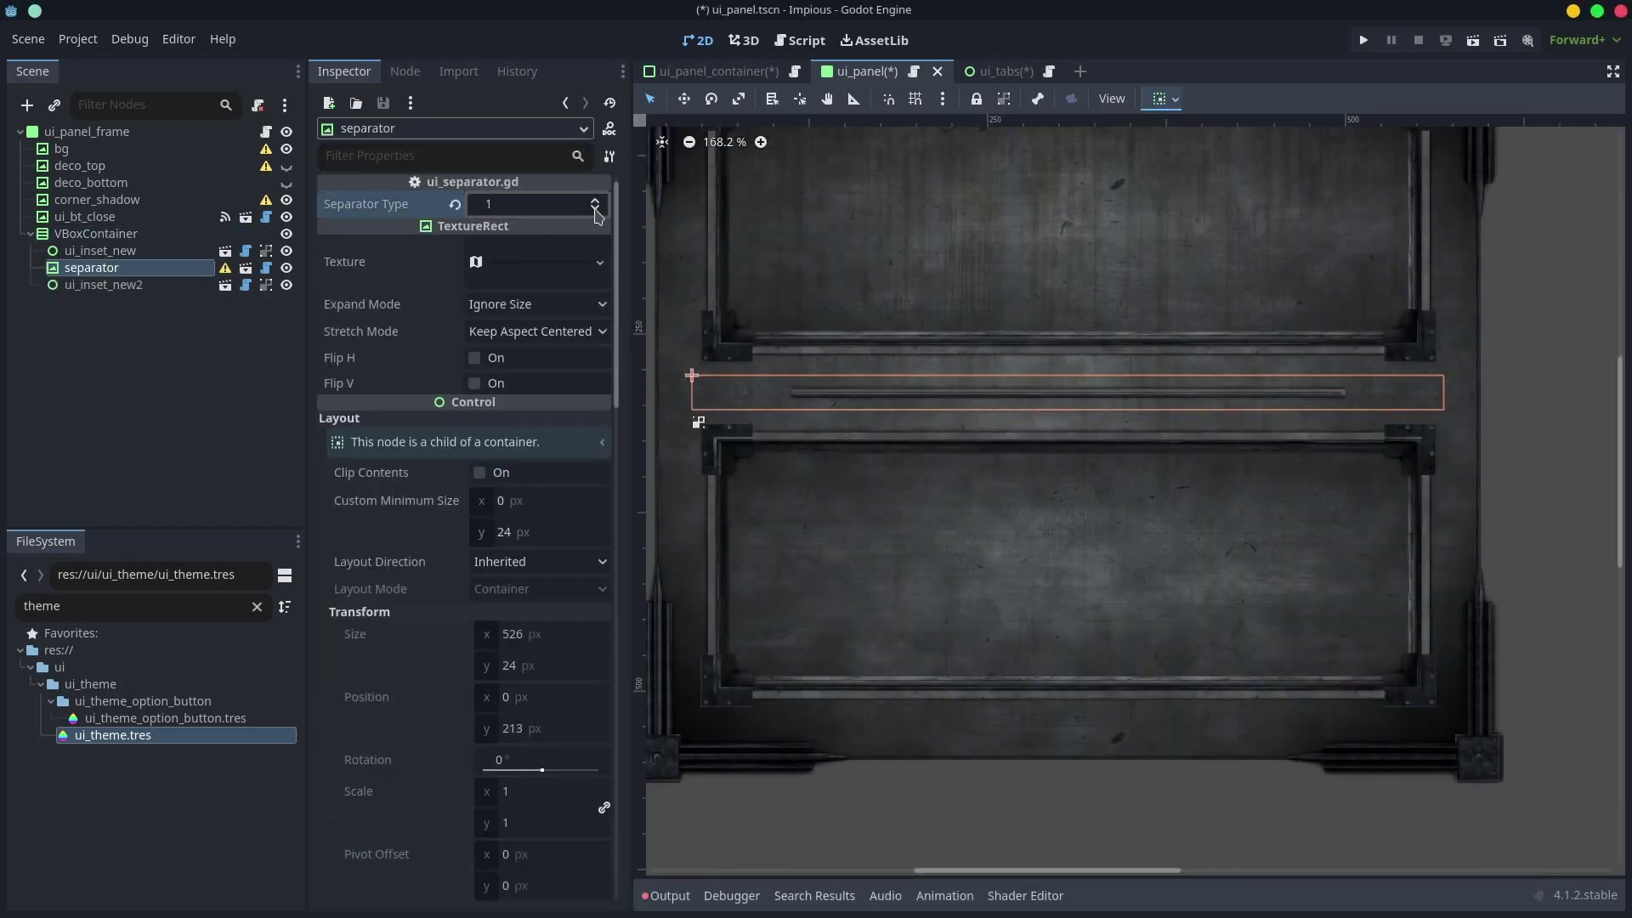
# - Review the offset code in ui_separator.gd and compare it with the separator strips of ui_atlas.png in the image viewer
pyautogui.click(266, 268)
pyautogui.moveTo(1224, 244); pyautogui.dragTo(886, 145)
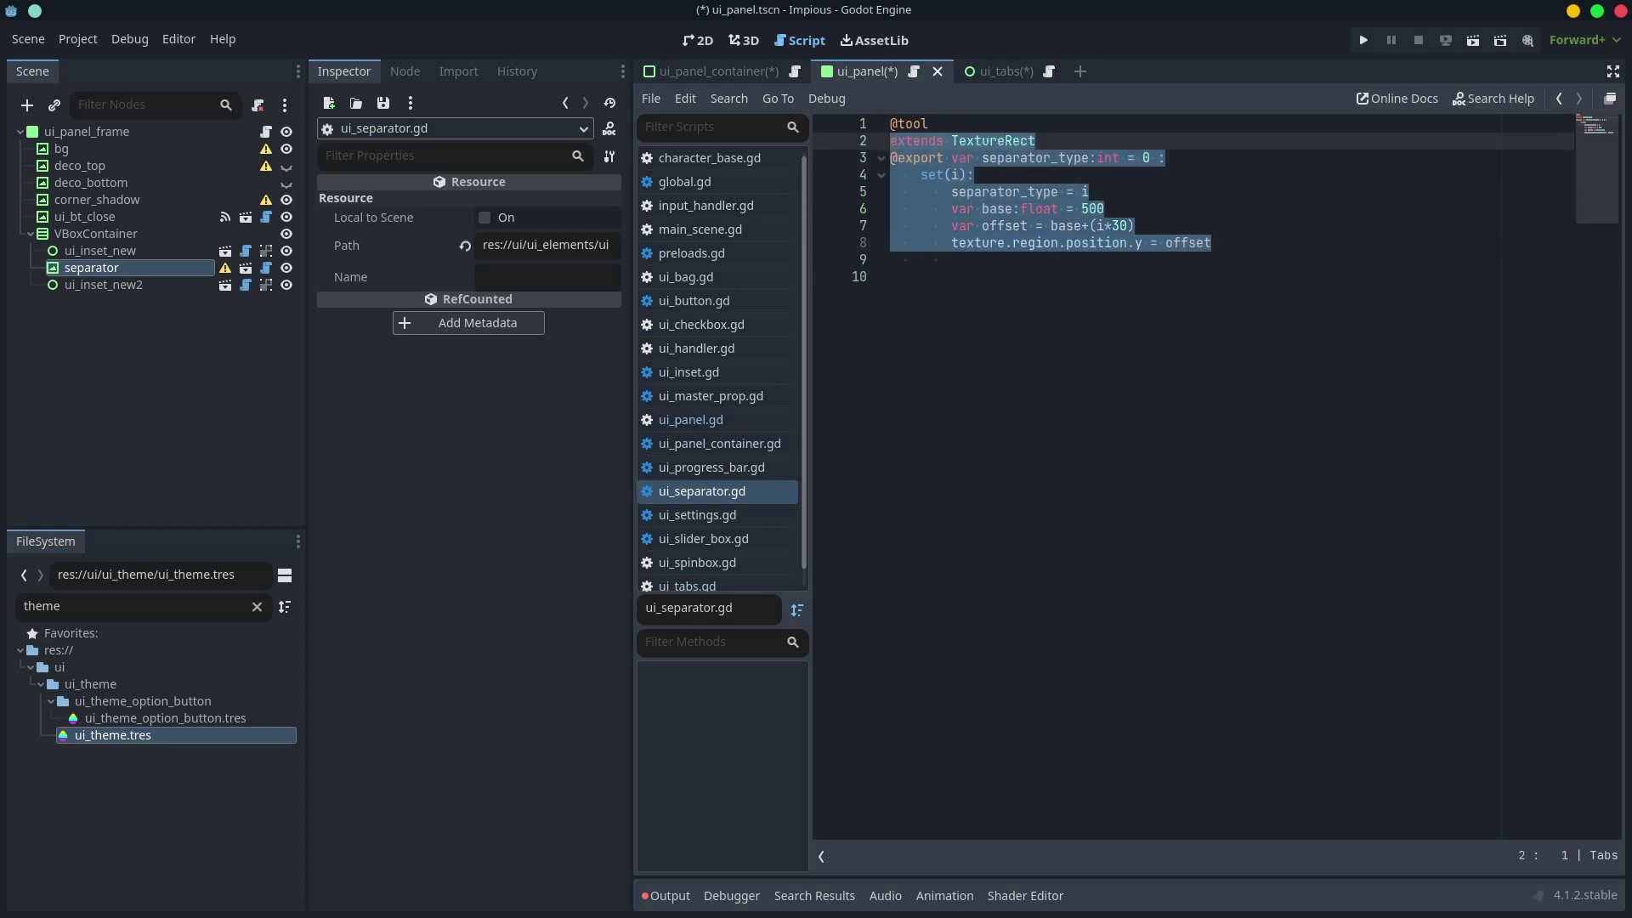
pyautogui.hotkey('alt', 'Tab')
pyautogui.moveTo(0, 194); pyautogui.dragTo(708, 179)
pyautogui.keyDown('ctrl'); pyautogui.scroll(6, 411, 375); pyautogui.keyUp('ctrl')
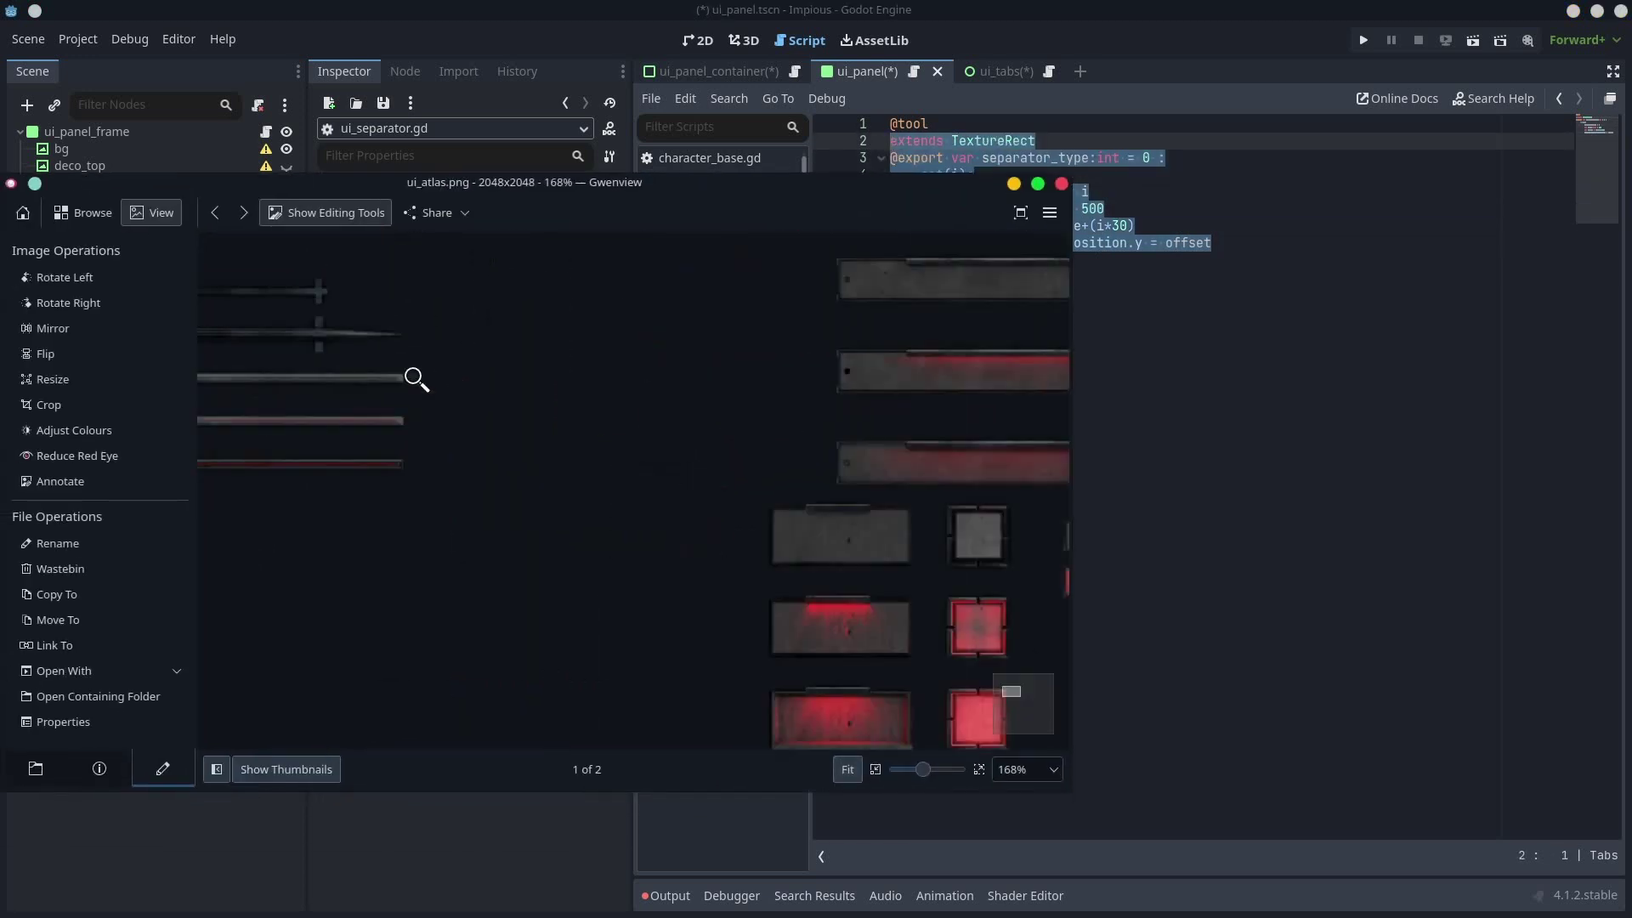
pyautogui.moveTo(344, 396); pyautogui.dragTo(1039, 493)
pyautogui.moveTo(1071, 280); pyautogui.dragTo(704, 281)
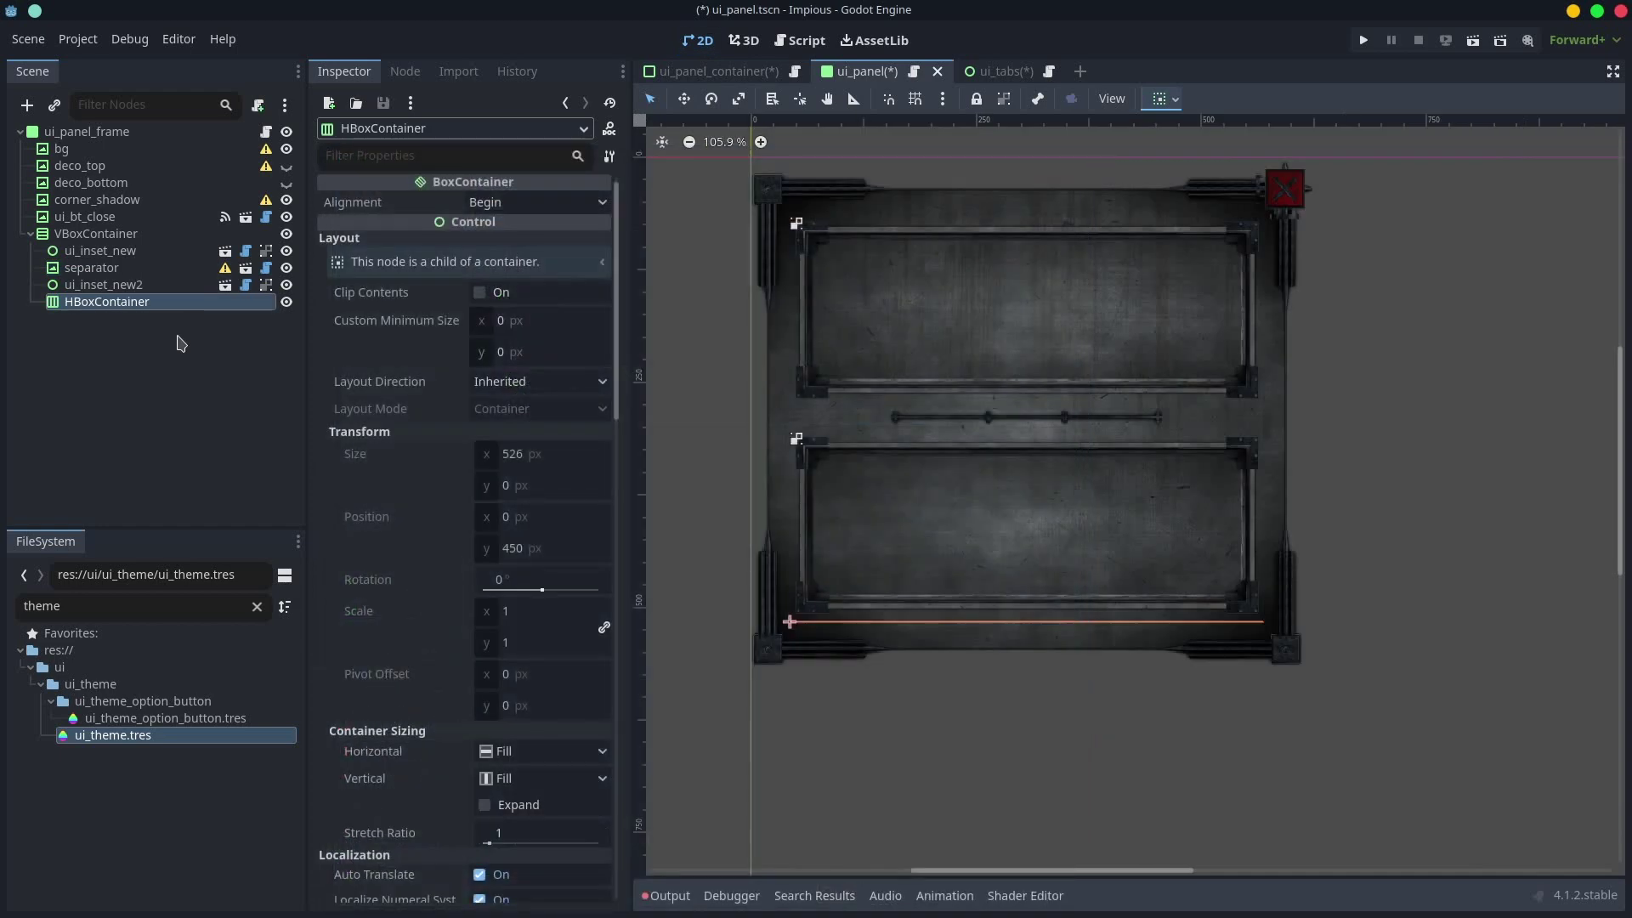
# - Instantiate the ui_button scene as a child of the HBoxContainer below the insets, searching for "button"
pyautogui.hotkey('ctrl', 'shift', 'a')
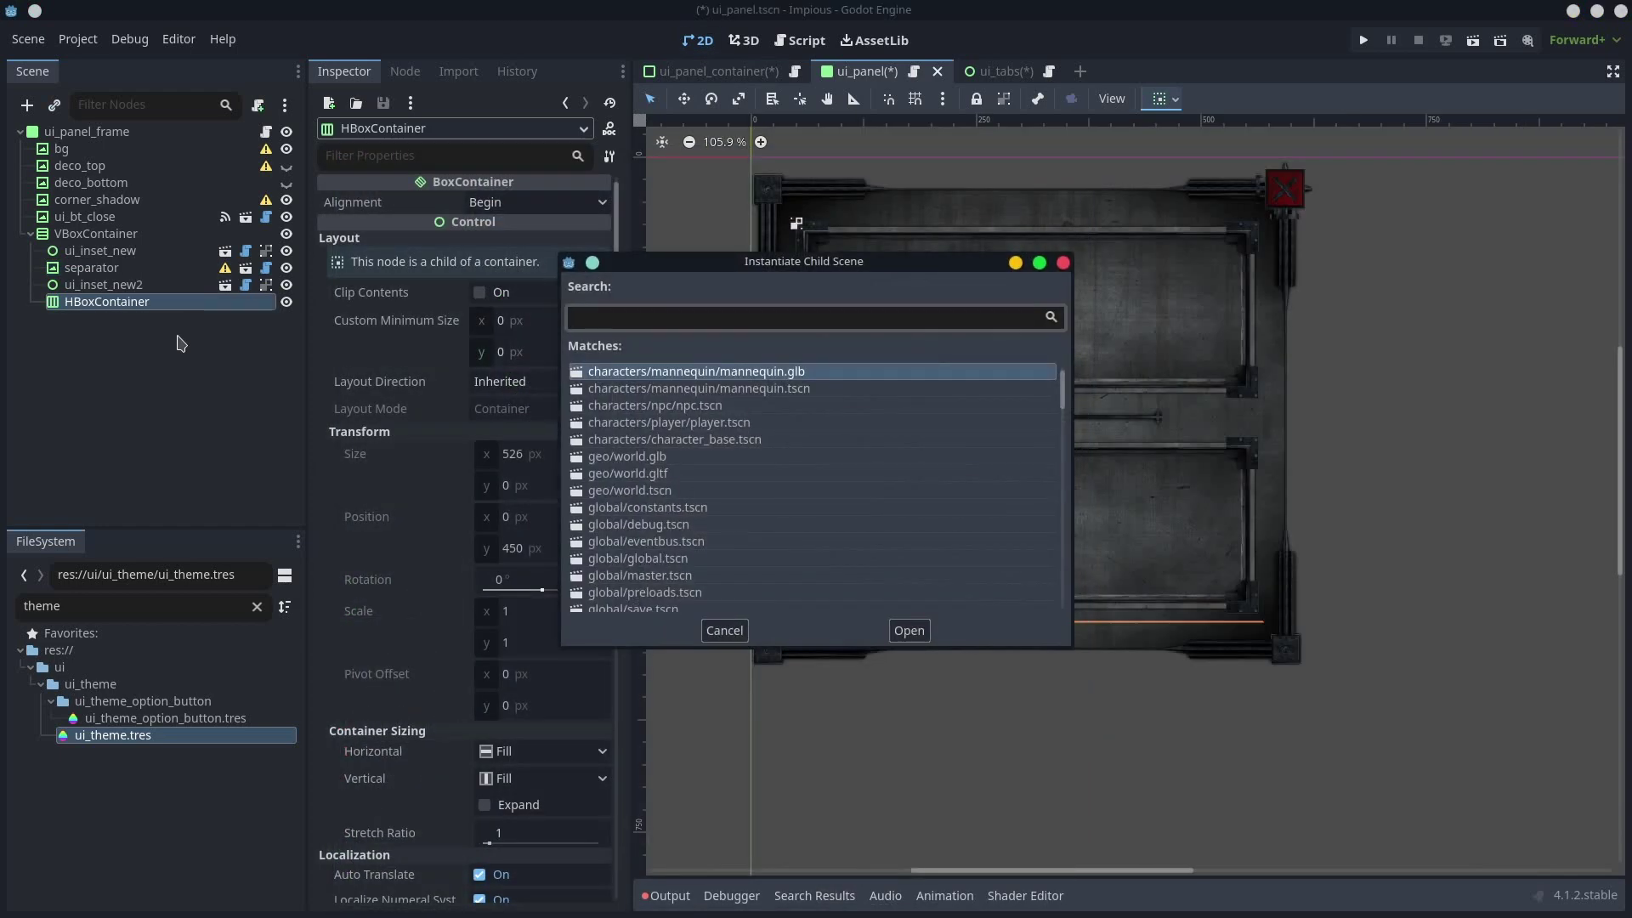
pyautogui.write('button')
pyautogui.press('Return')
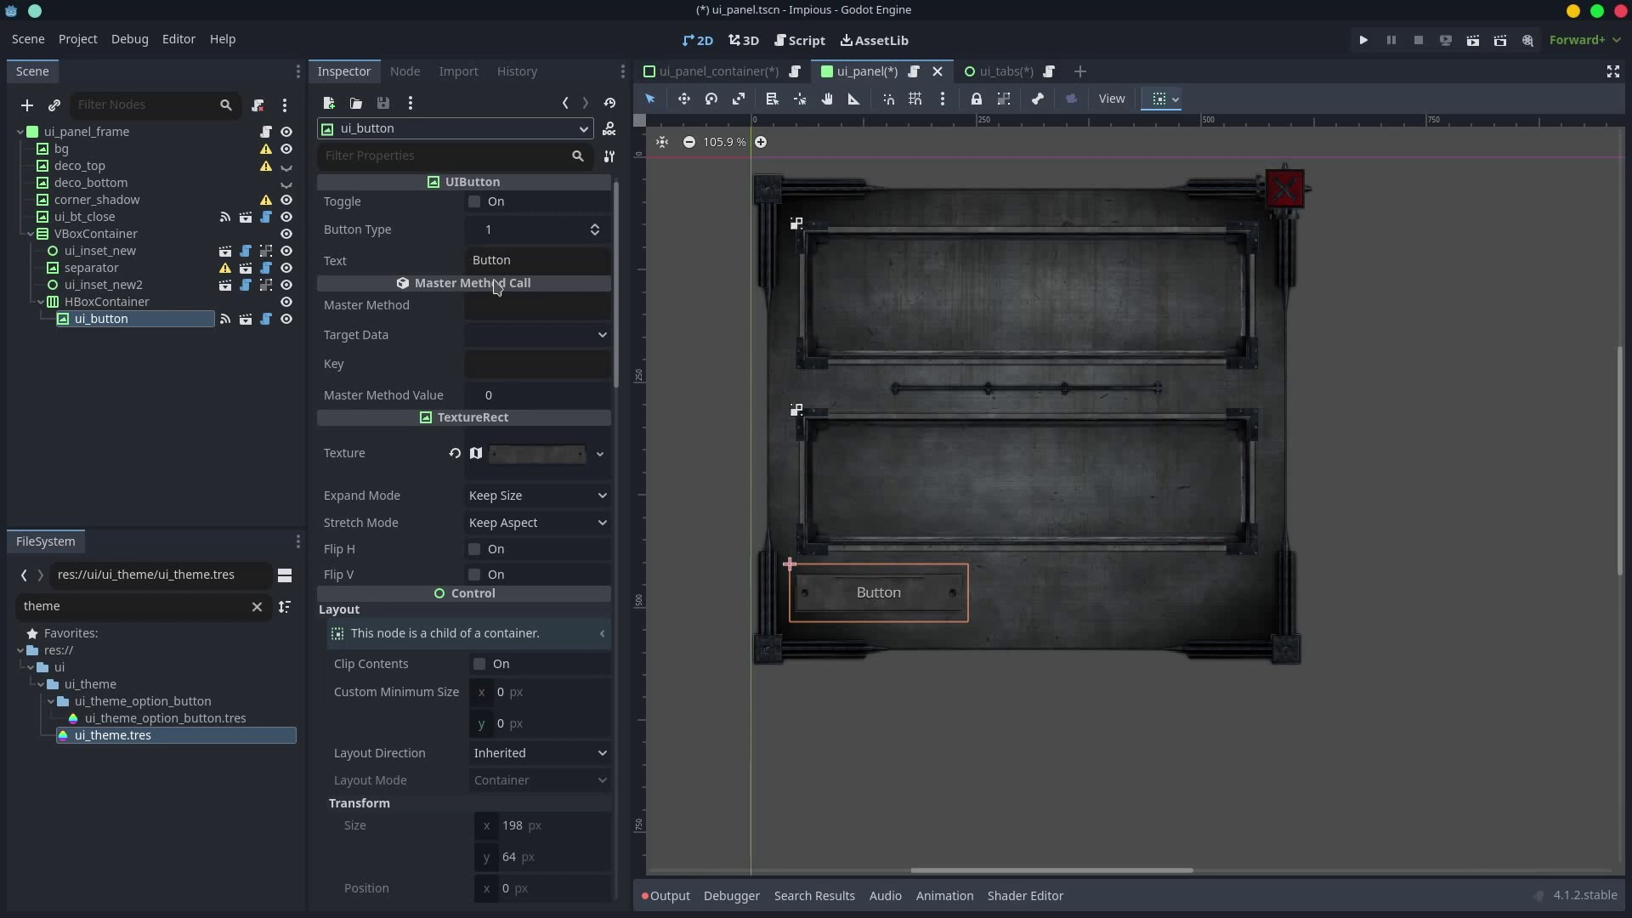
# - Try several Button Type values on ui_button and return it to 1
pyautogui.click(595, 227)
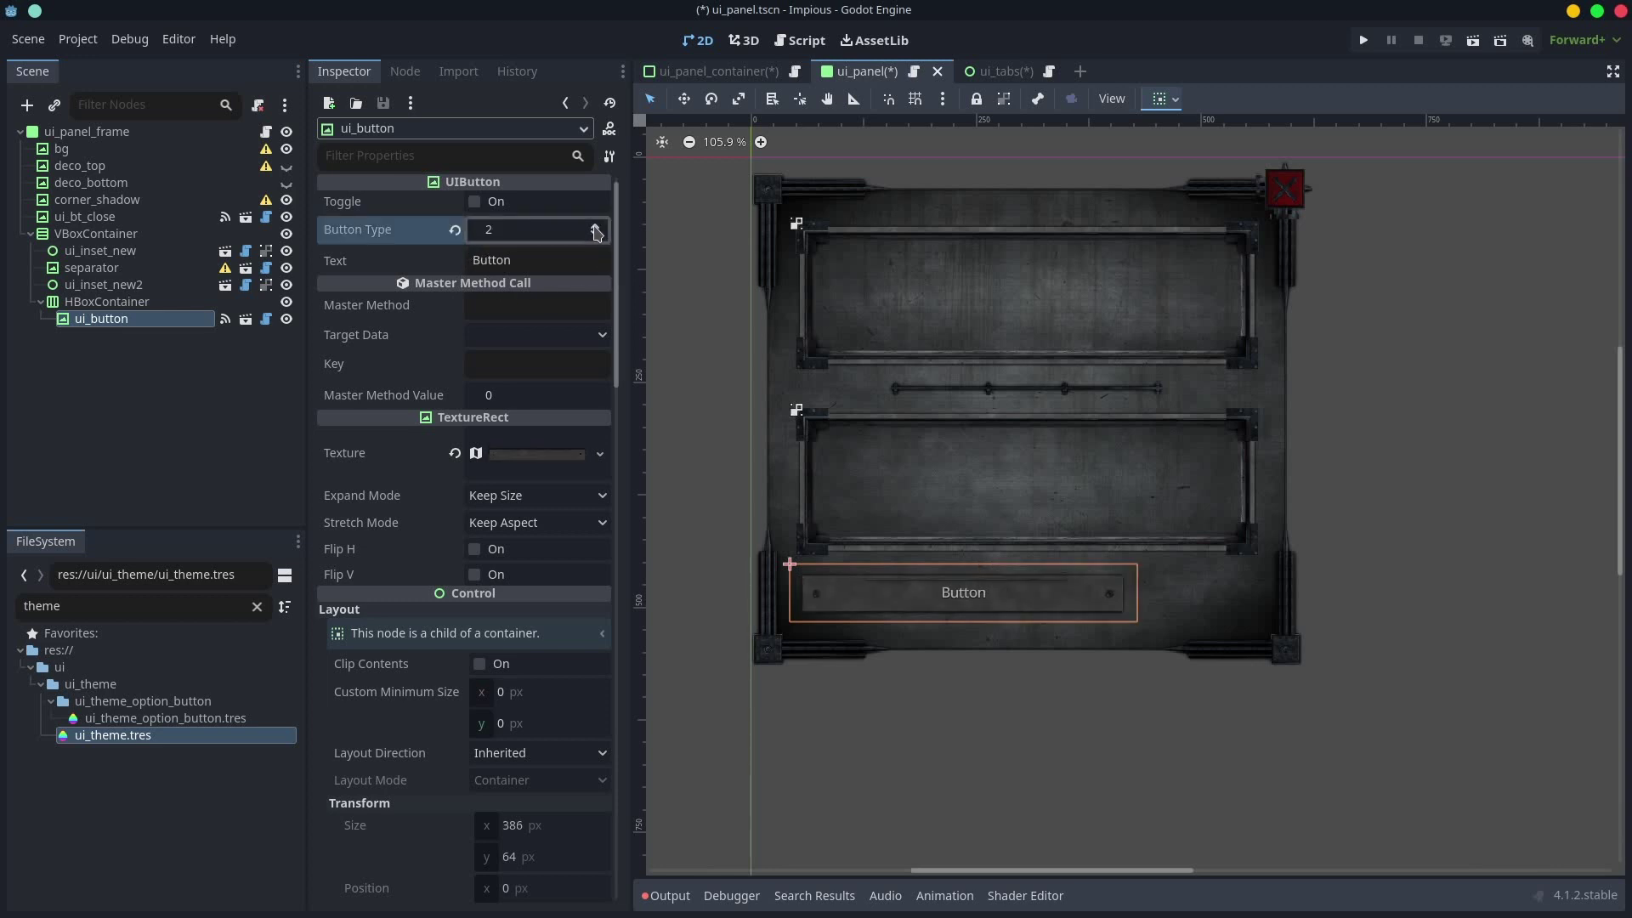
pyautogui.click(595, 226)
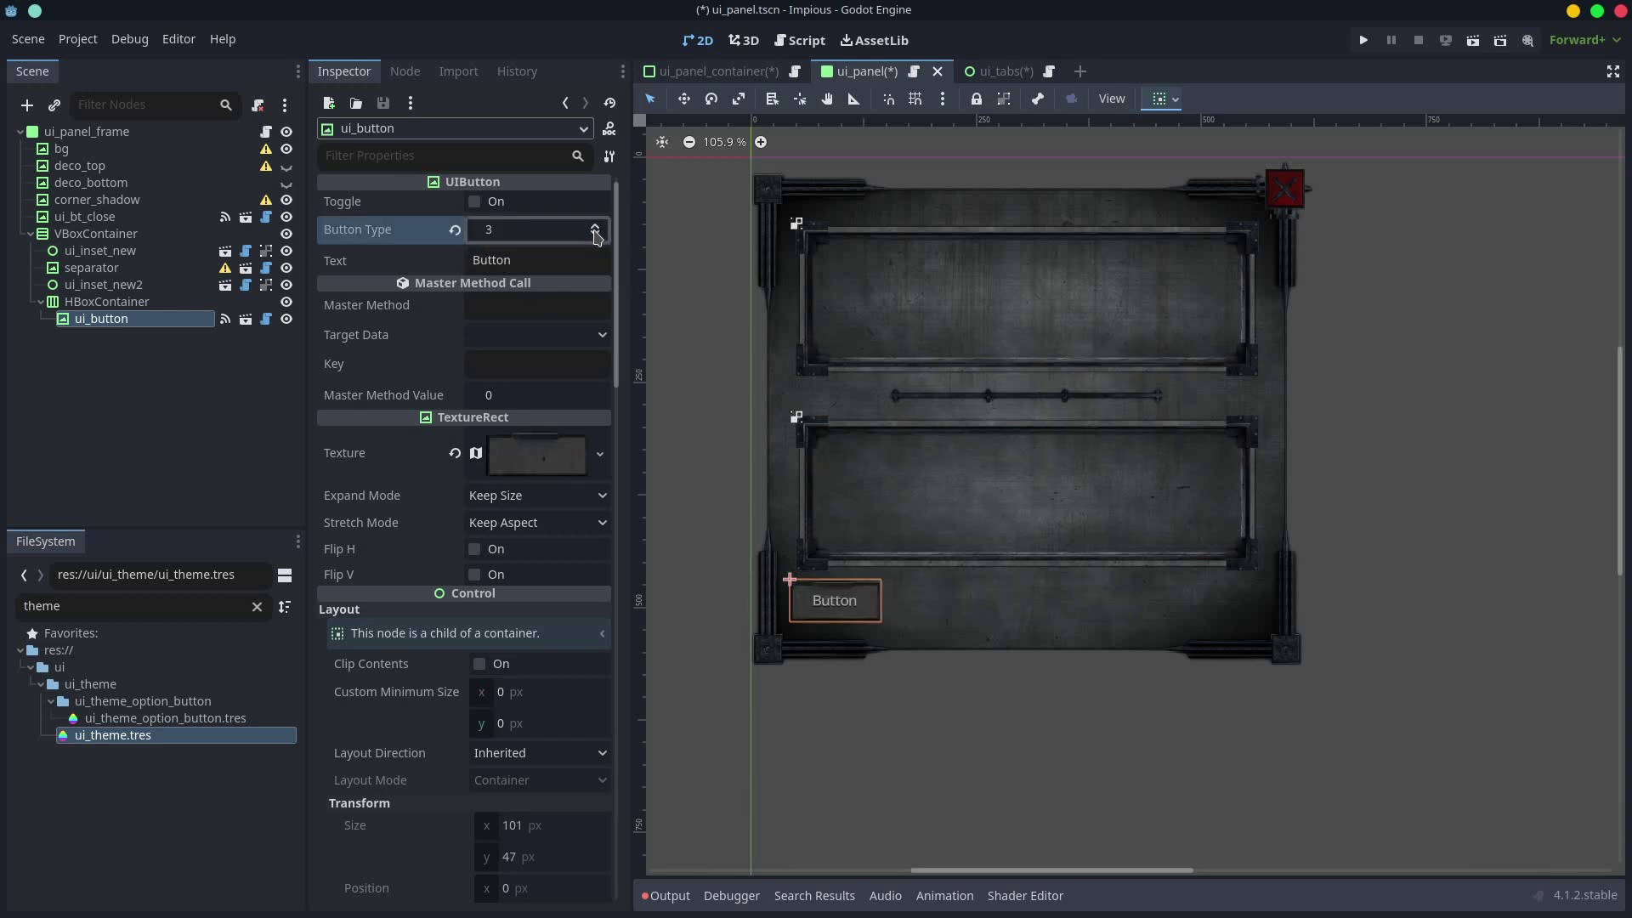
pyautogui.click(595, 227)
pyautogui.click(595, 227)
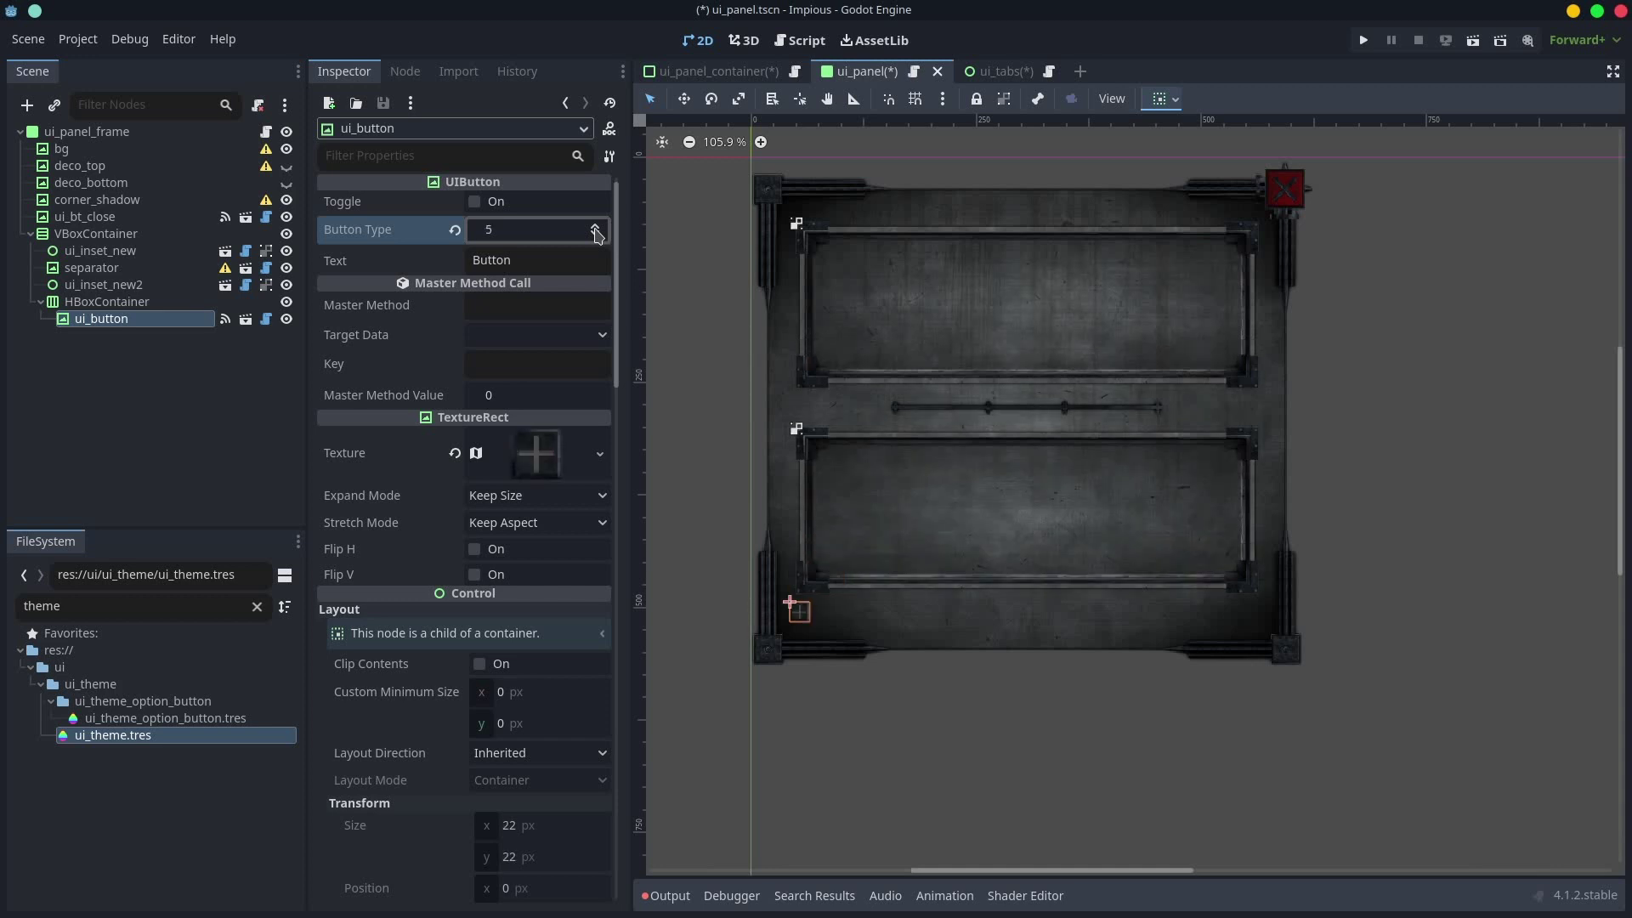
pyautogui.click(595, 227)
pyautogui.click(595, 235)
pyautogui.click(595, 226)
pyautogui.click(583, 263)
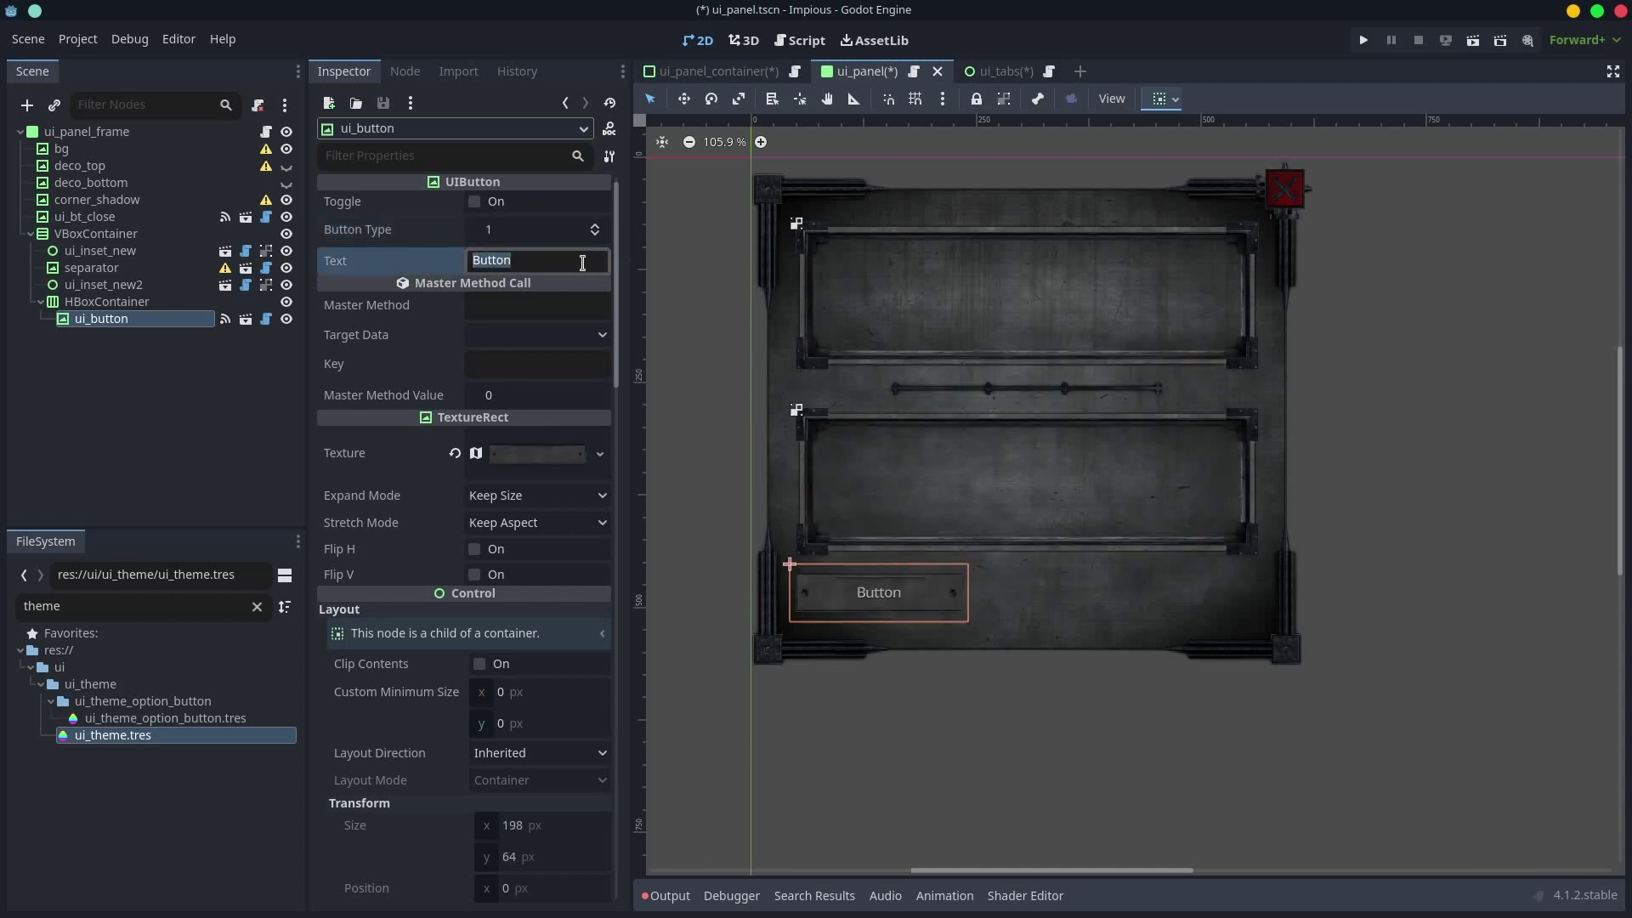
# - Duplicate ui_button twice inside the HBoxContainer and set Button Type to 0 on the buttons
pyautogui.click(154, 322)
pyautogui.hotkey('ctrl', 'd')
pyautogui.hotkey('ctrl', 'd')
pyautogui.click(595, 234)
pyautogui.click(105, 336)
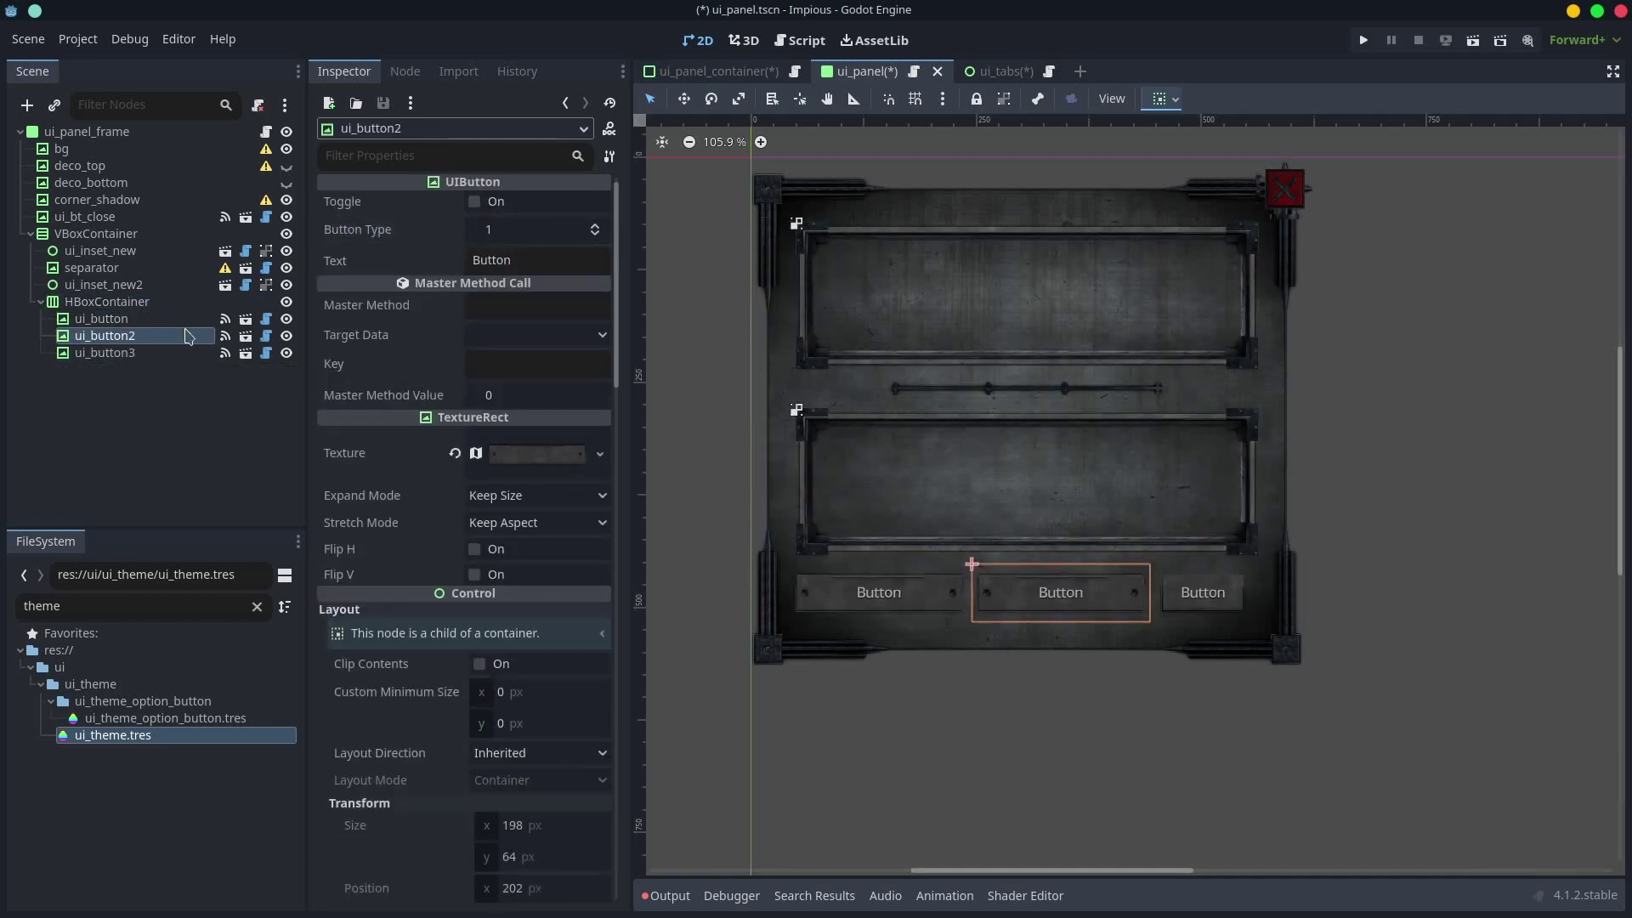
pyautogui.click(598, 237)
# - Set the HBoxContainer's alignment to Center
pyautogui.click(107, 302)
pyautogui.click(536, 202)
pyautogui.click(510, 254)
# - Set the text of the first button, ui_button, to OK
pyautogui.click(923, 593)
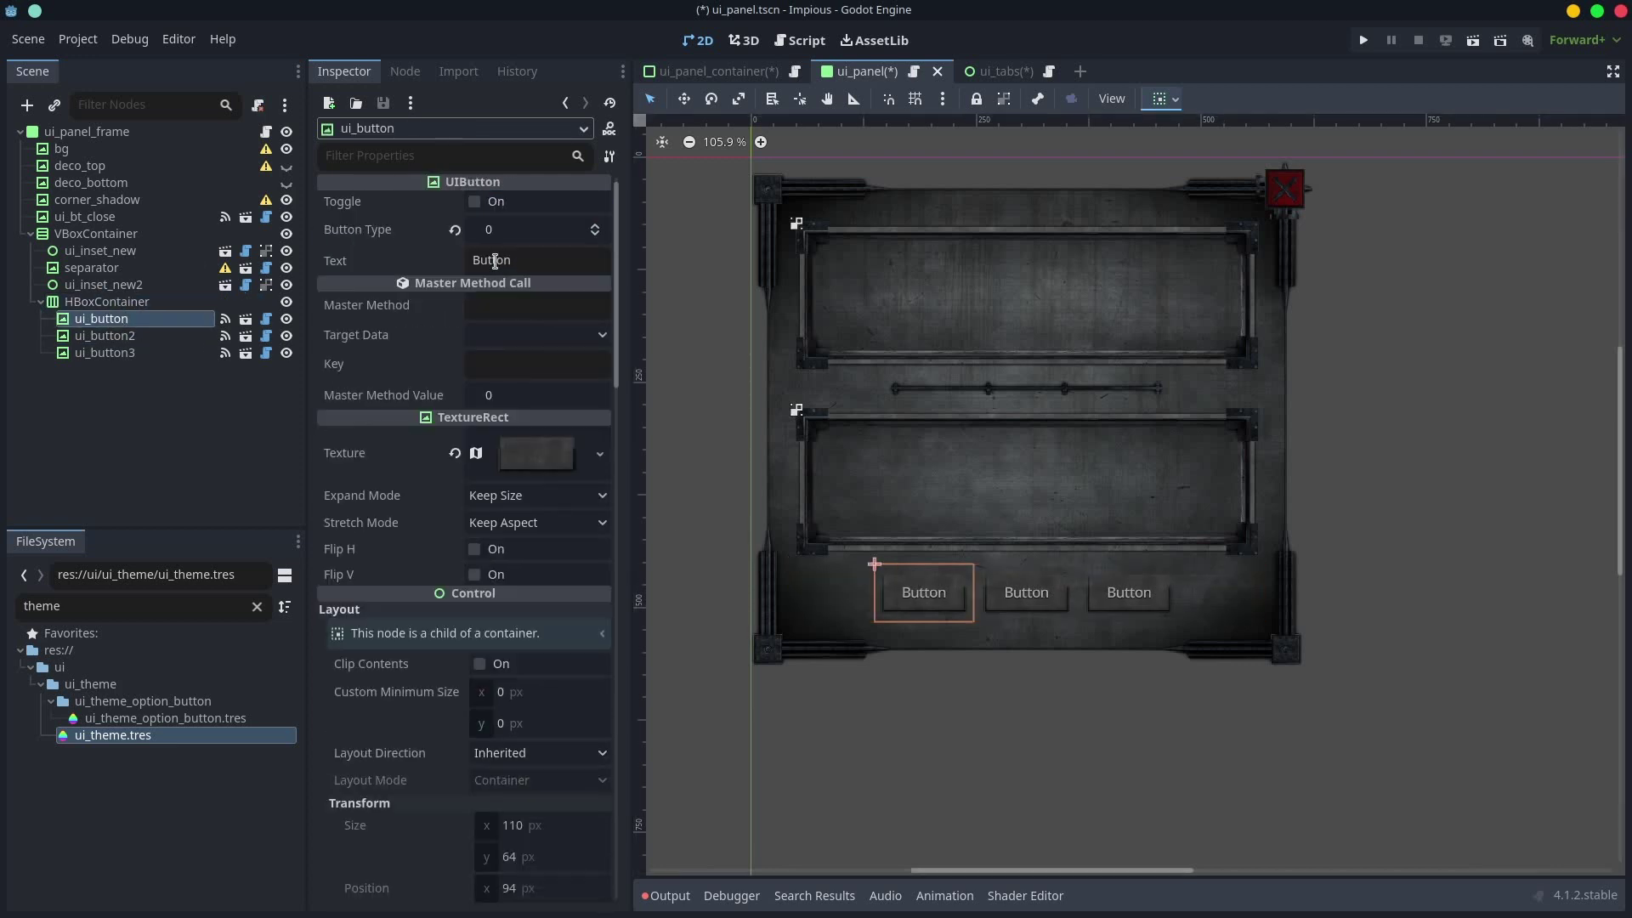
pyautogui.doubleClick(502, 260)
pyautogui.write('Check')
pyautogui.press('BackSpace')
pyautogui.press('BackSpace')
pyautogui.press('BackSpace')
pyautogui.press('BackSpace')
pyautogui.press('BackSpace')
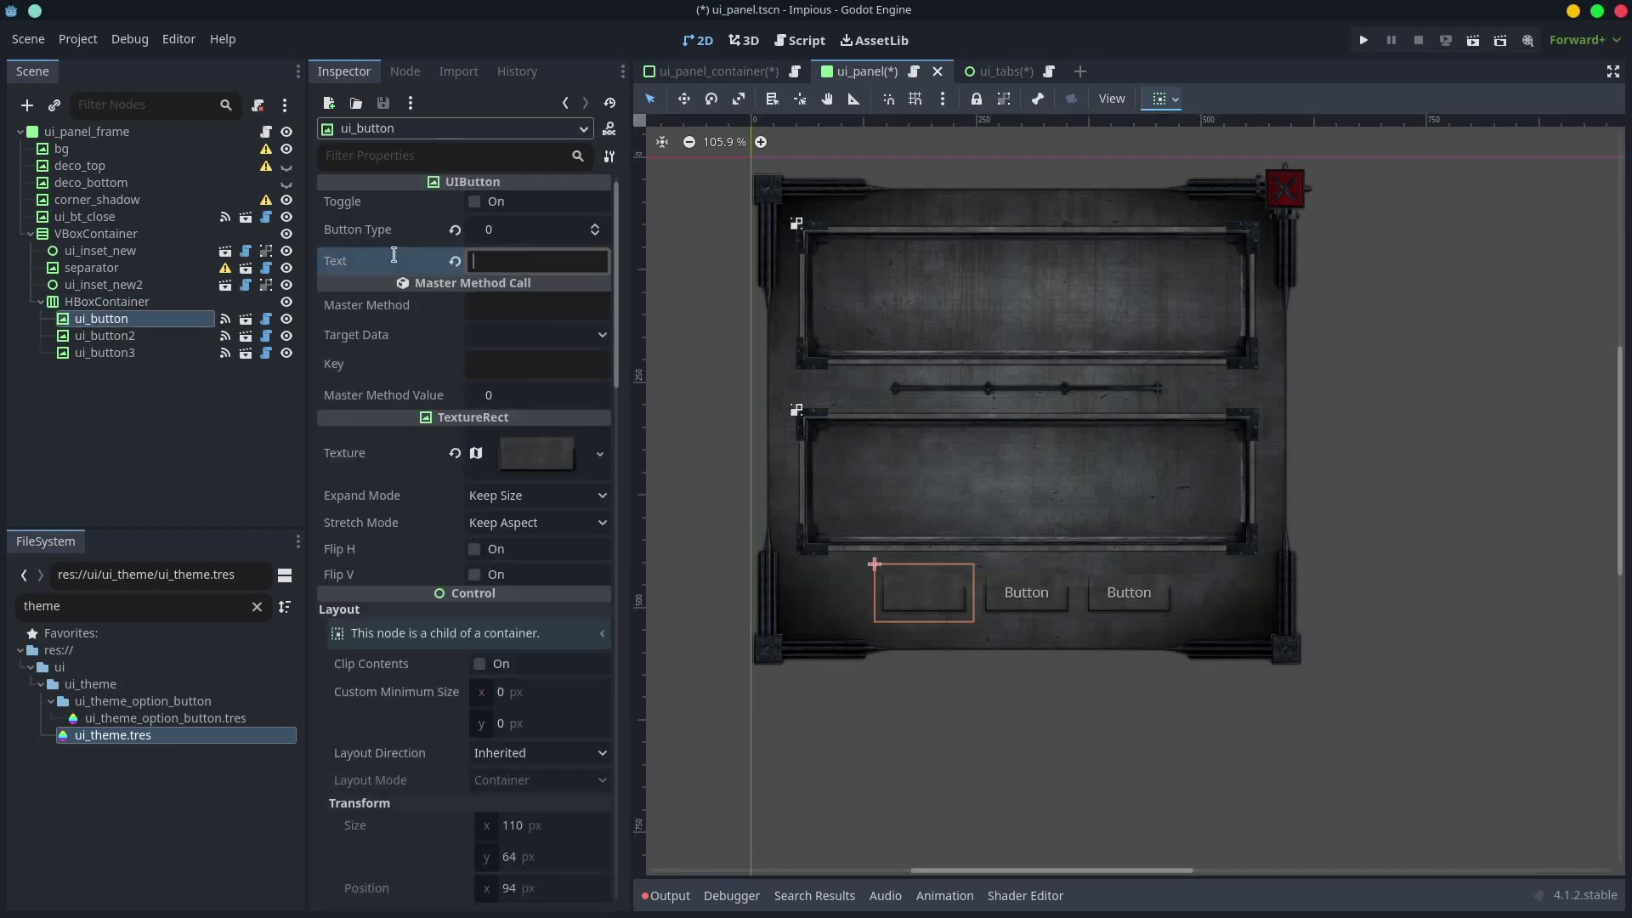
pyautogui.write('OK')
# - Set the second button's text to CANCEL and the third button's text to APPLY
pyautogui.click(105, 339)
pyautogui.moveTo(520, 261); pyautogui.dragTo(365, 246)
pyautogui.write('CANCEL')
pyautogui.click(128, 352)
pyautogui.click(536, 261)
pyautogui.write('APPLY')
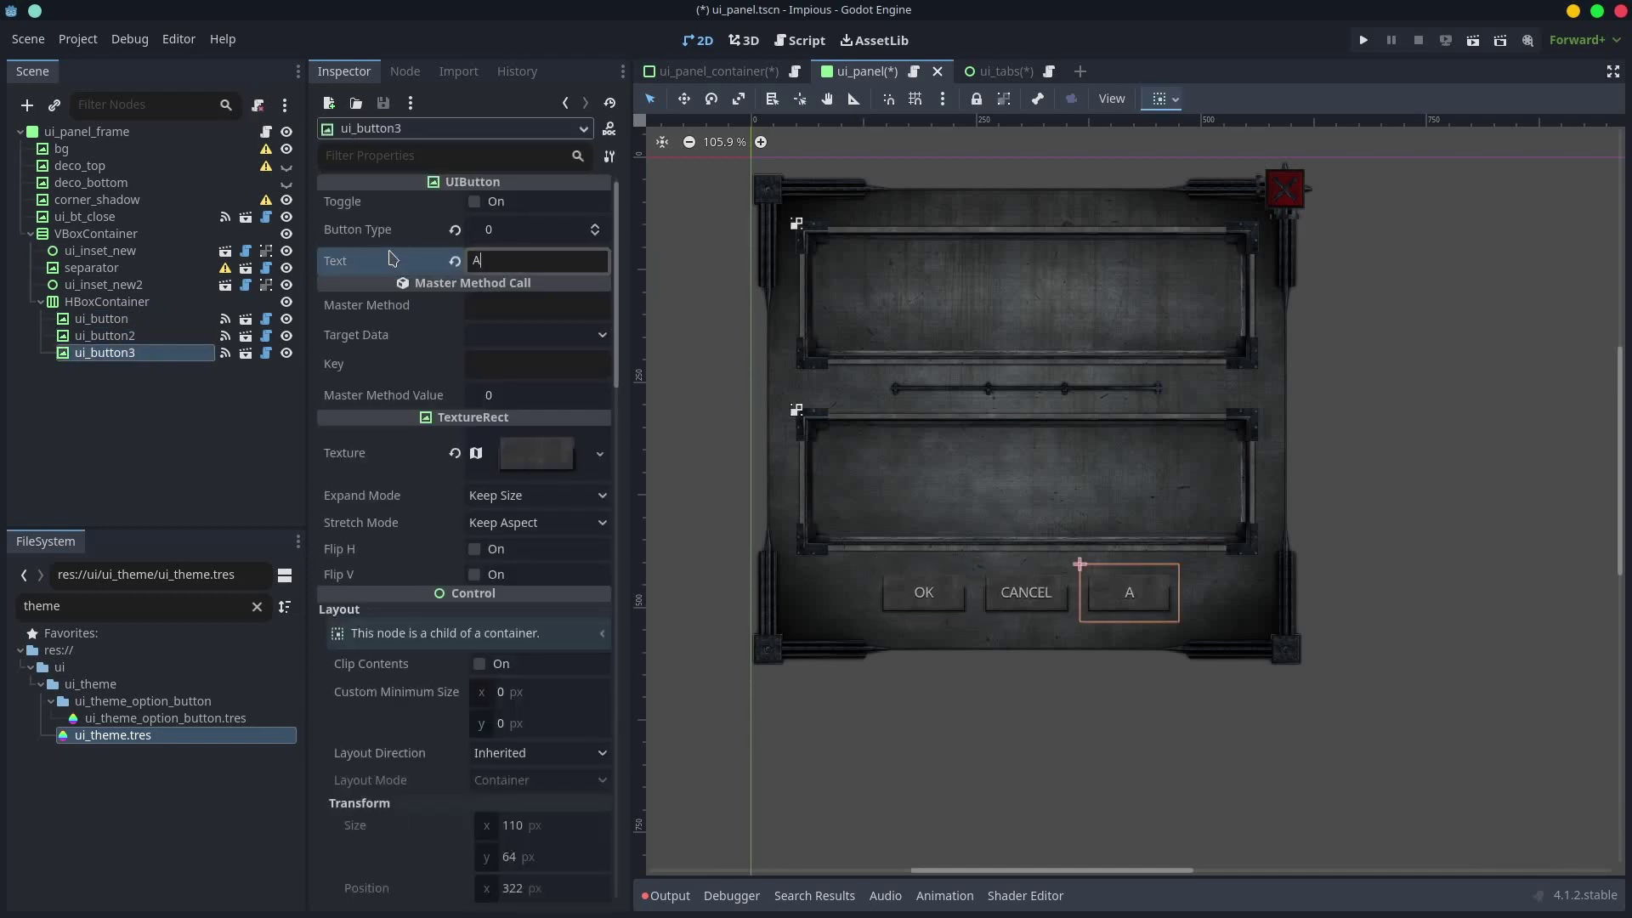
pyautogui.click(382, 305)
# - Open ui_button.gd and examine how _set_button_type duplicates the atlas and offsets the hover and pressed regions
pyautogui.click(266, 353)
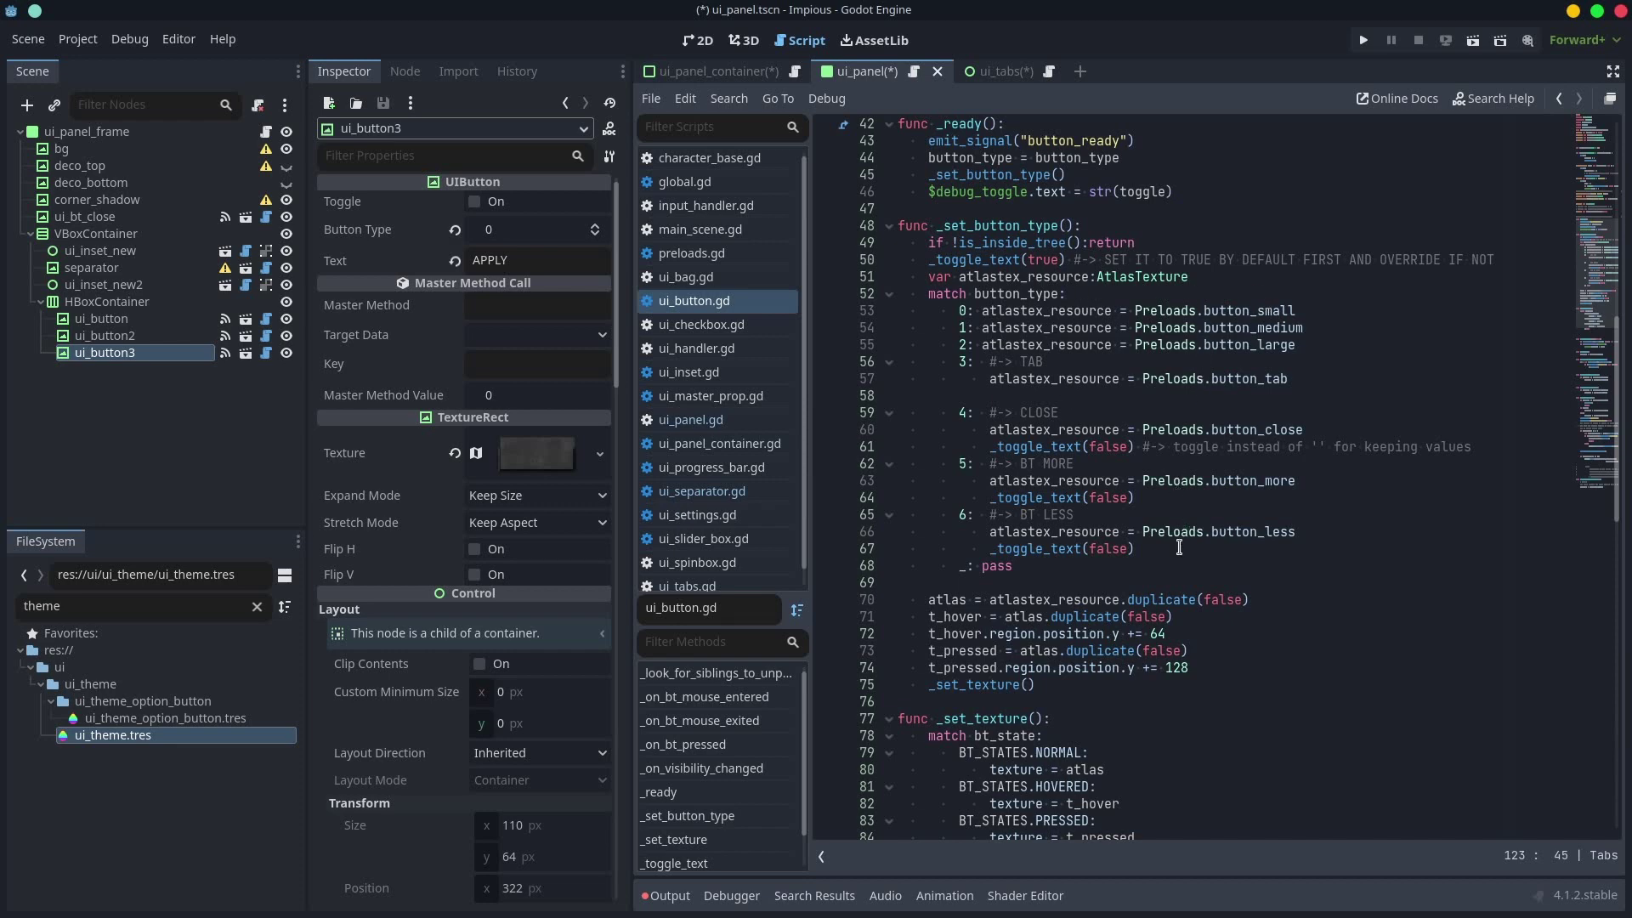
pyautogui.scroll(-4, 1087, 474)
pyautogui.moveTo(1006, 396); pyautogui.dragTo(1265, 396)
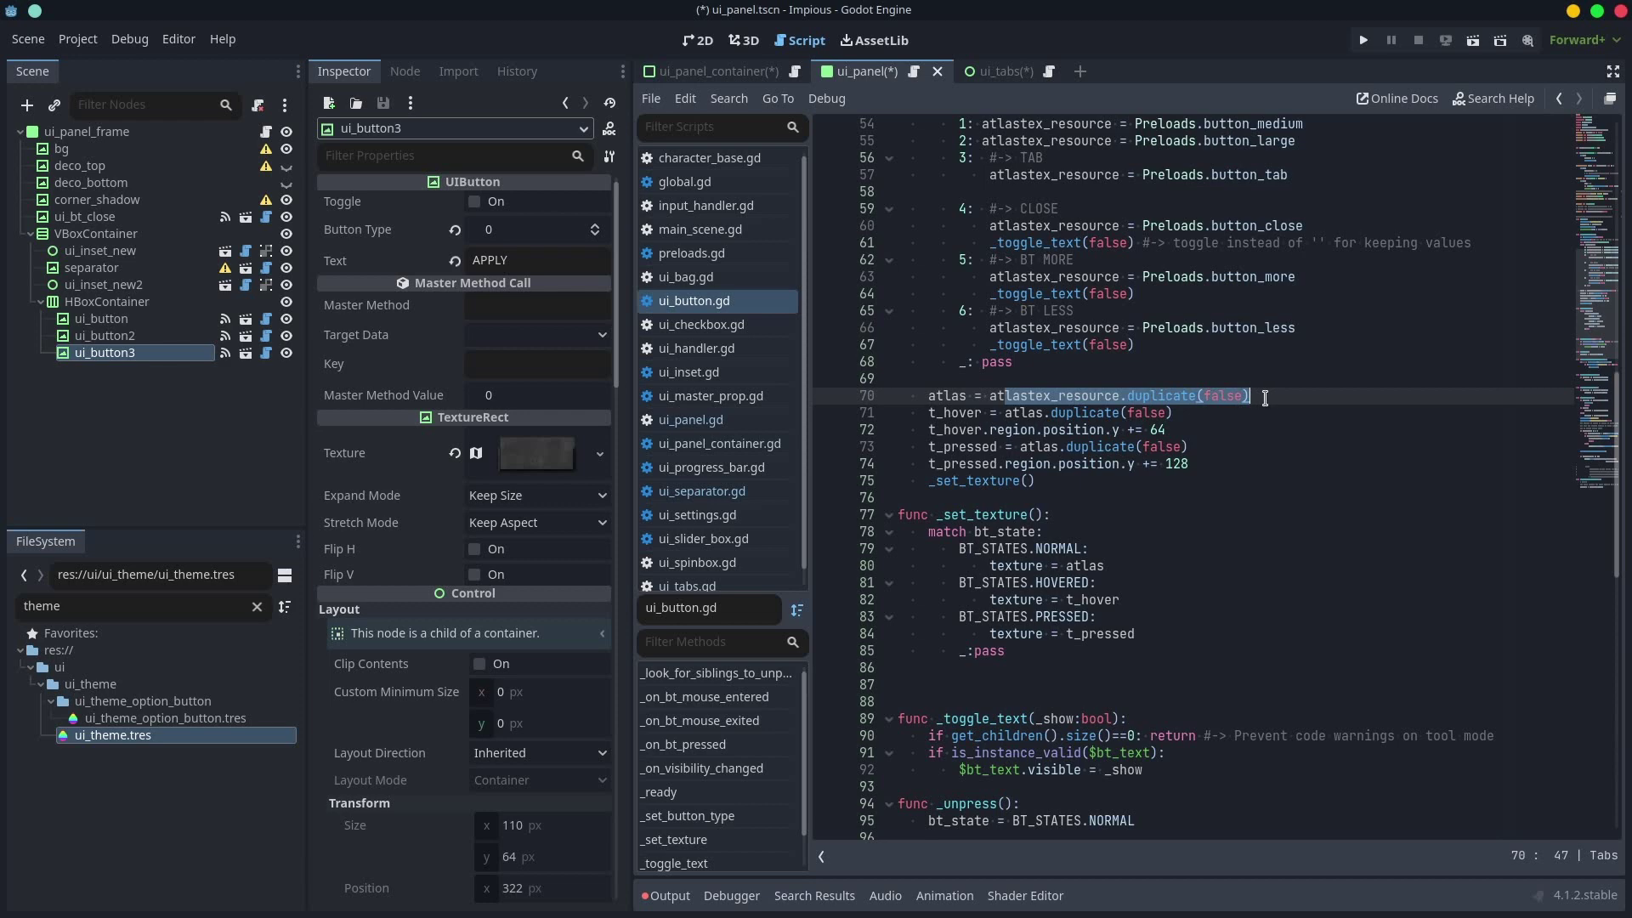
pyautogui.click(1264, 396)
pyautogui.moveTo(1066, 413); pyautogui.dragTo(1076, 410)
pyautogui.click(940, 434)
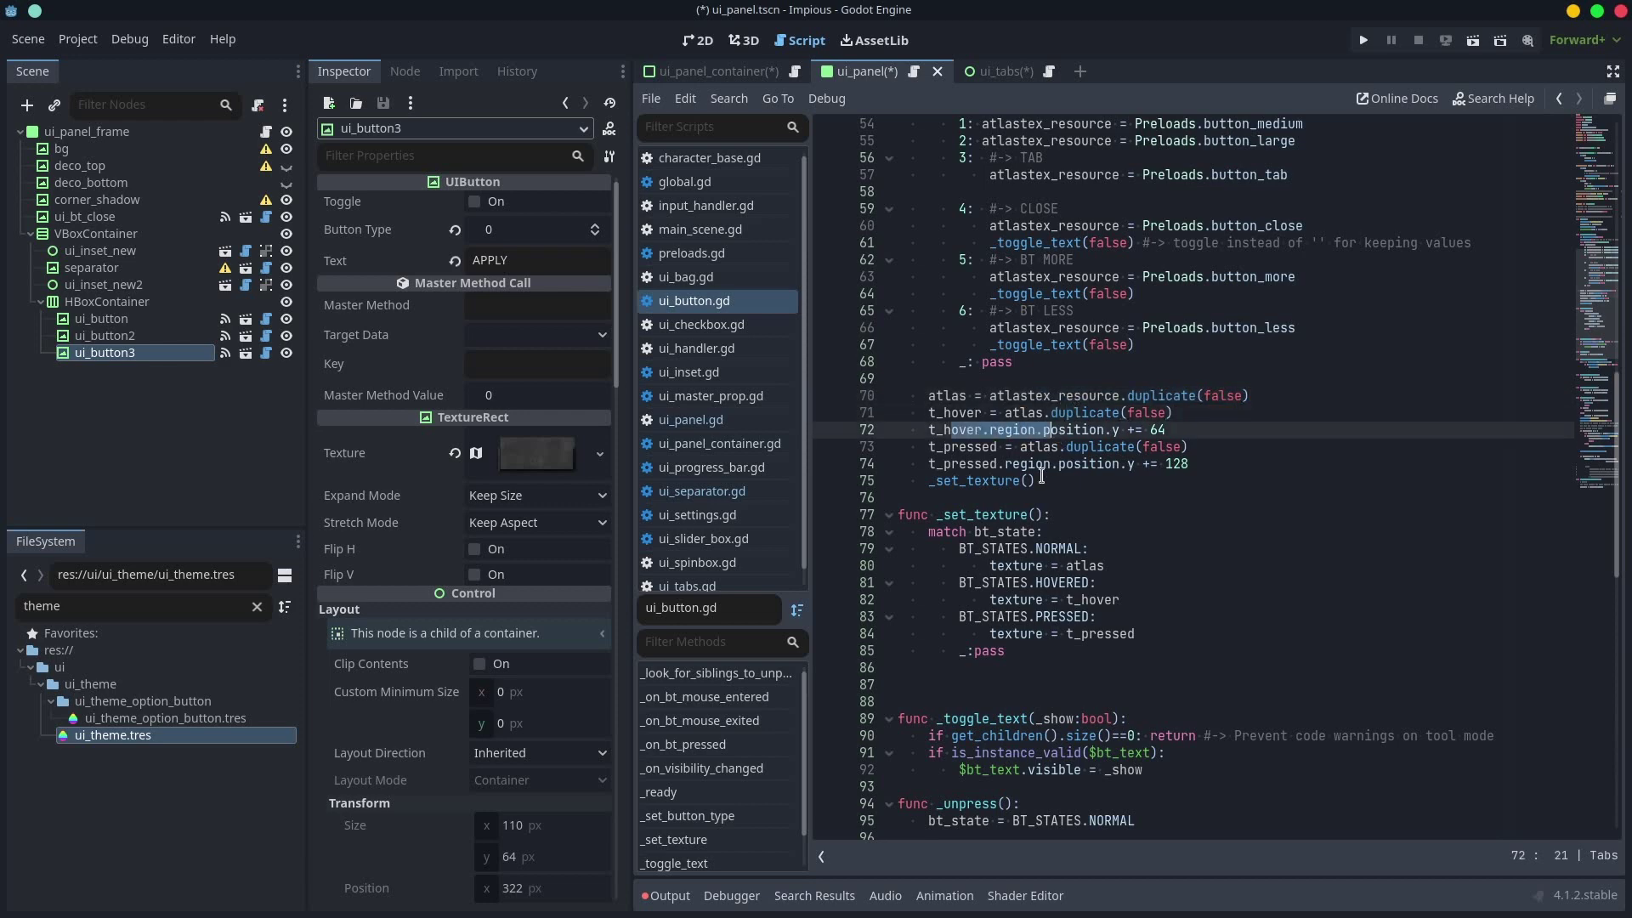
pyautogui.click(1034, 481)
# - Compare the state textures assigned in _set_texture with the t_hover and t_pressed region offsets above it
pyautogui.scroll(-2, 1045, 531)
pyautogui.moveTo(1156, 530); pyautogui.dragTo(924, 434)
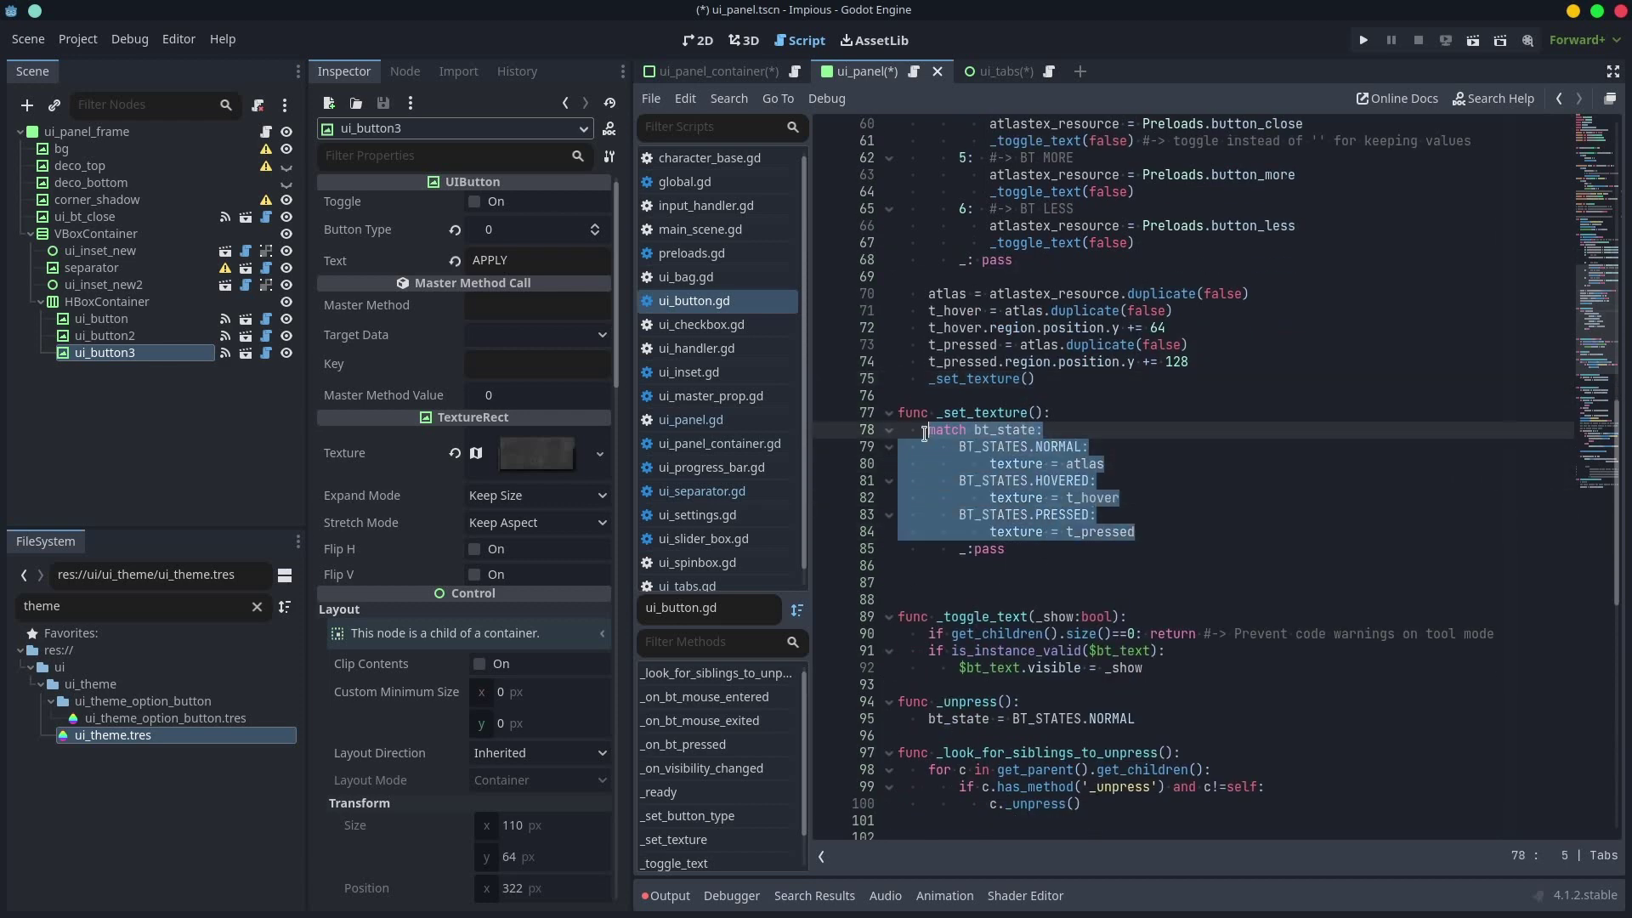
pyautogui.click(1072, 470)
pyautogui.click(1008, 310)
pyautogui.click(1075, 497)
pyautogui.click(1044, 328)
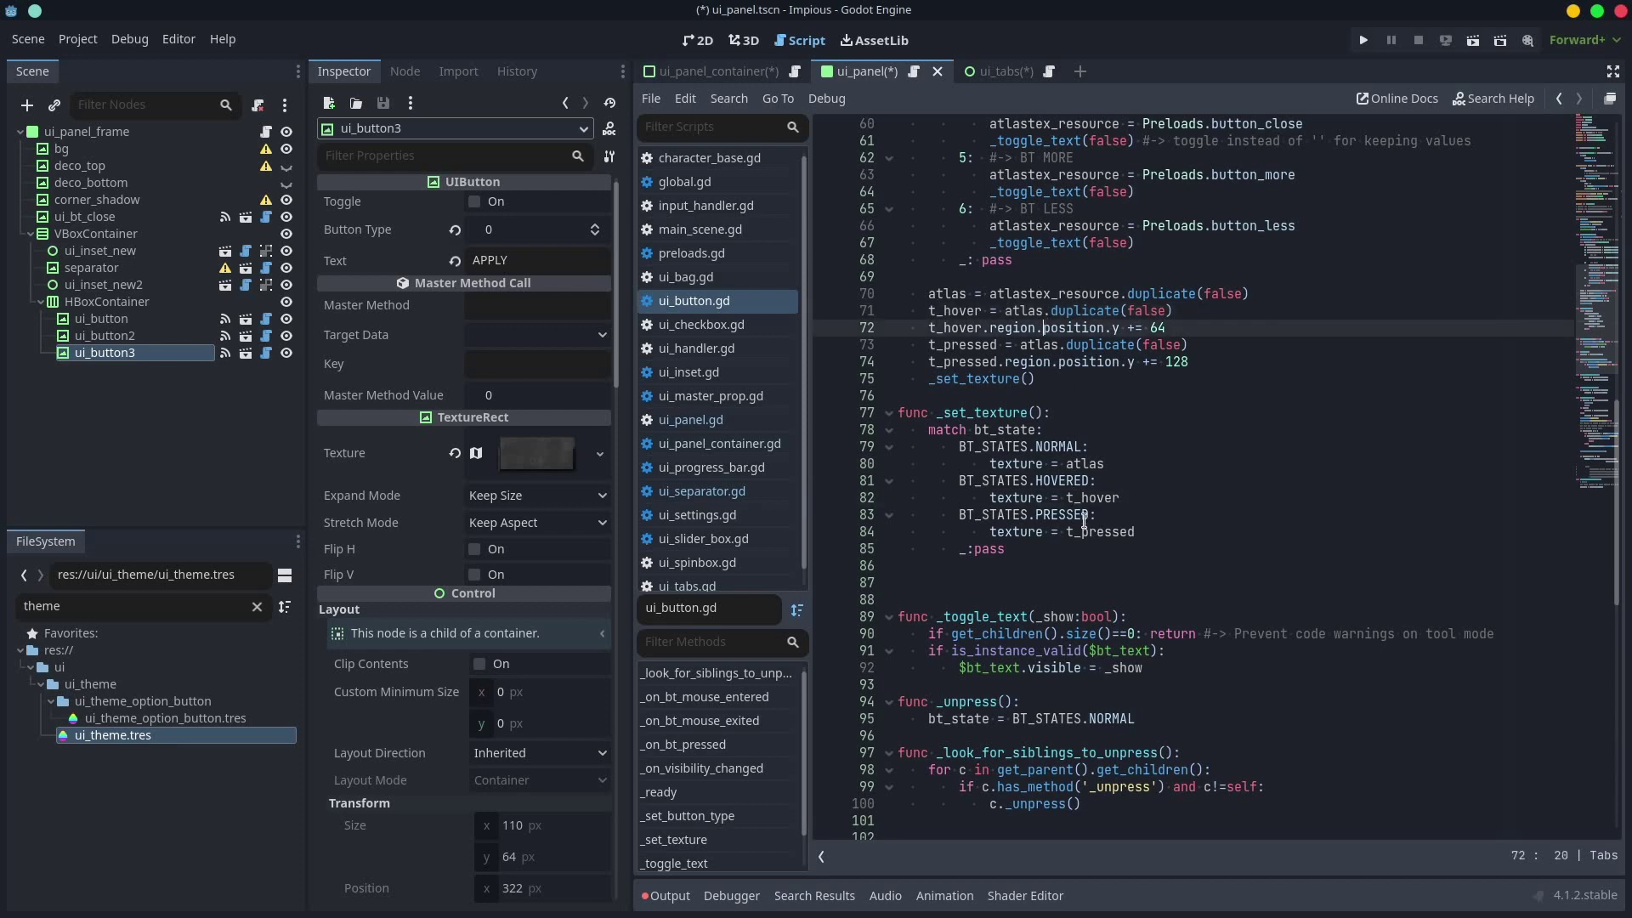
pyautogui.click(1089, 544)
pyautogui.click(1089, 345)
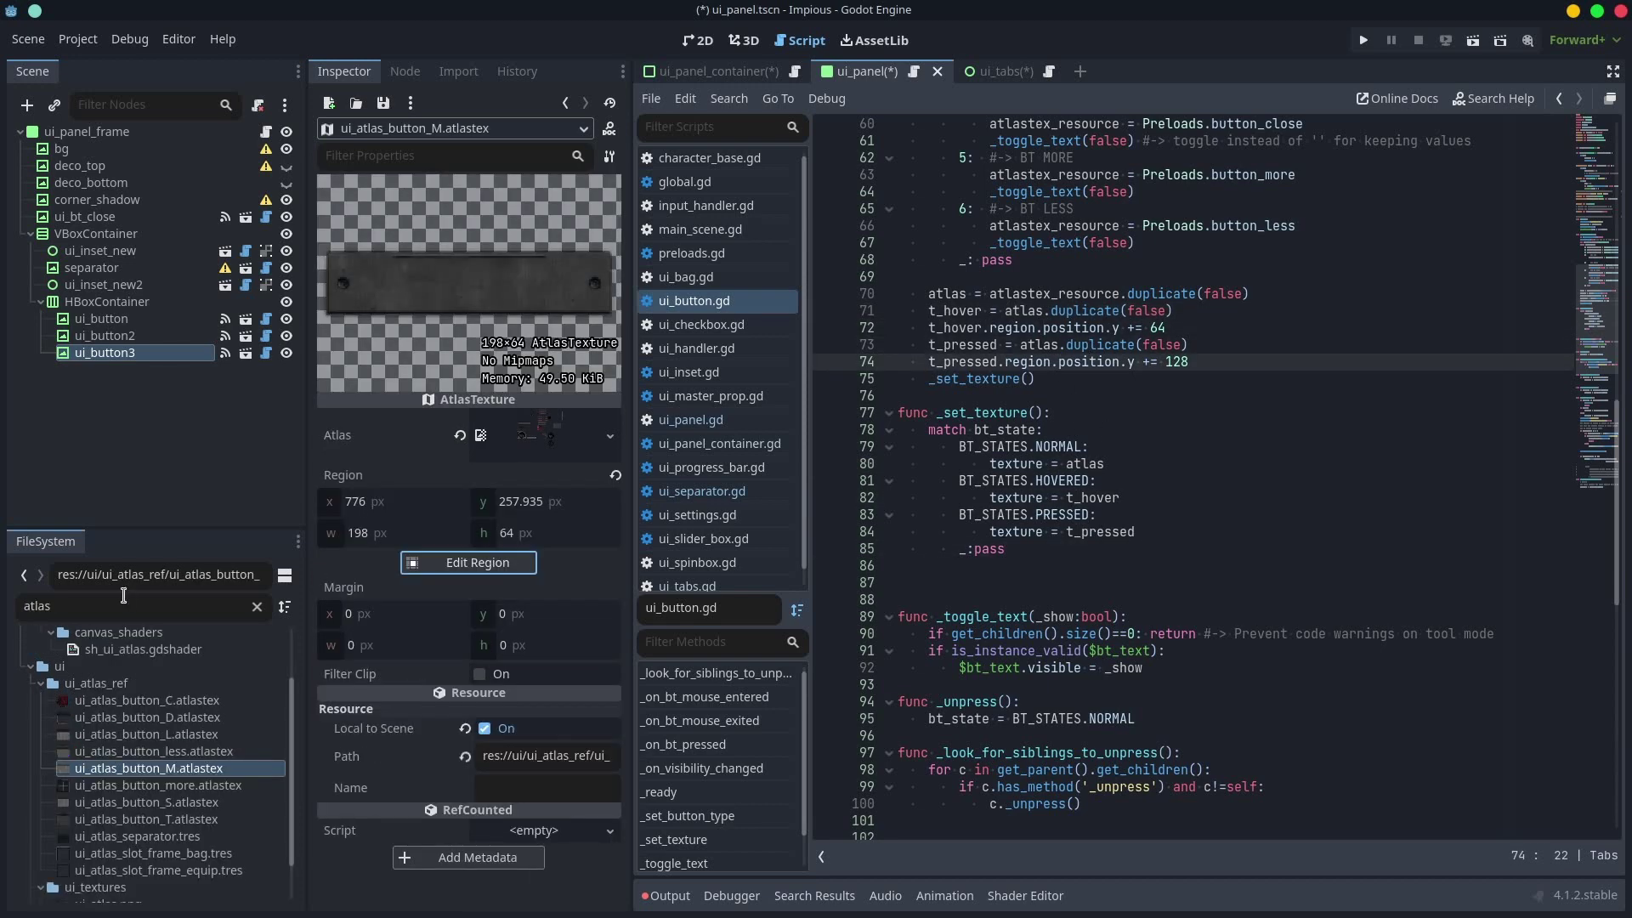
# - Examine the _unpress, mouse-event, pressed and _look_for_siblings_to_unpress functions in ui_button.gd, and revisit _set_texture
pyautogui.scroll(-2, 1105, 618)
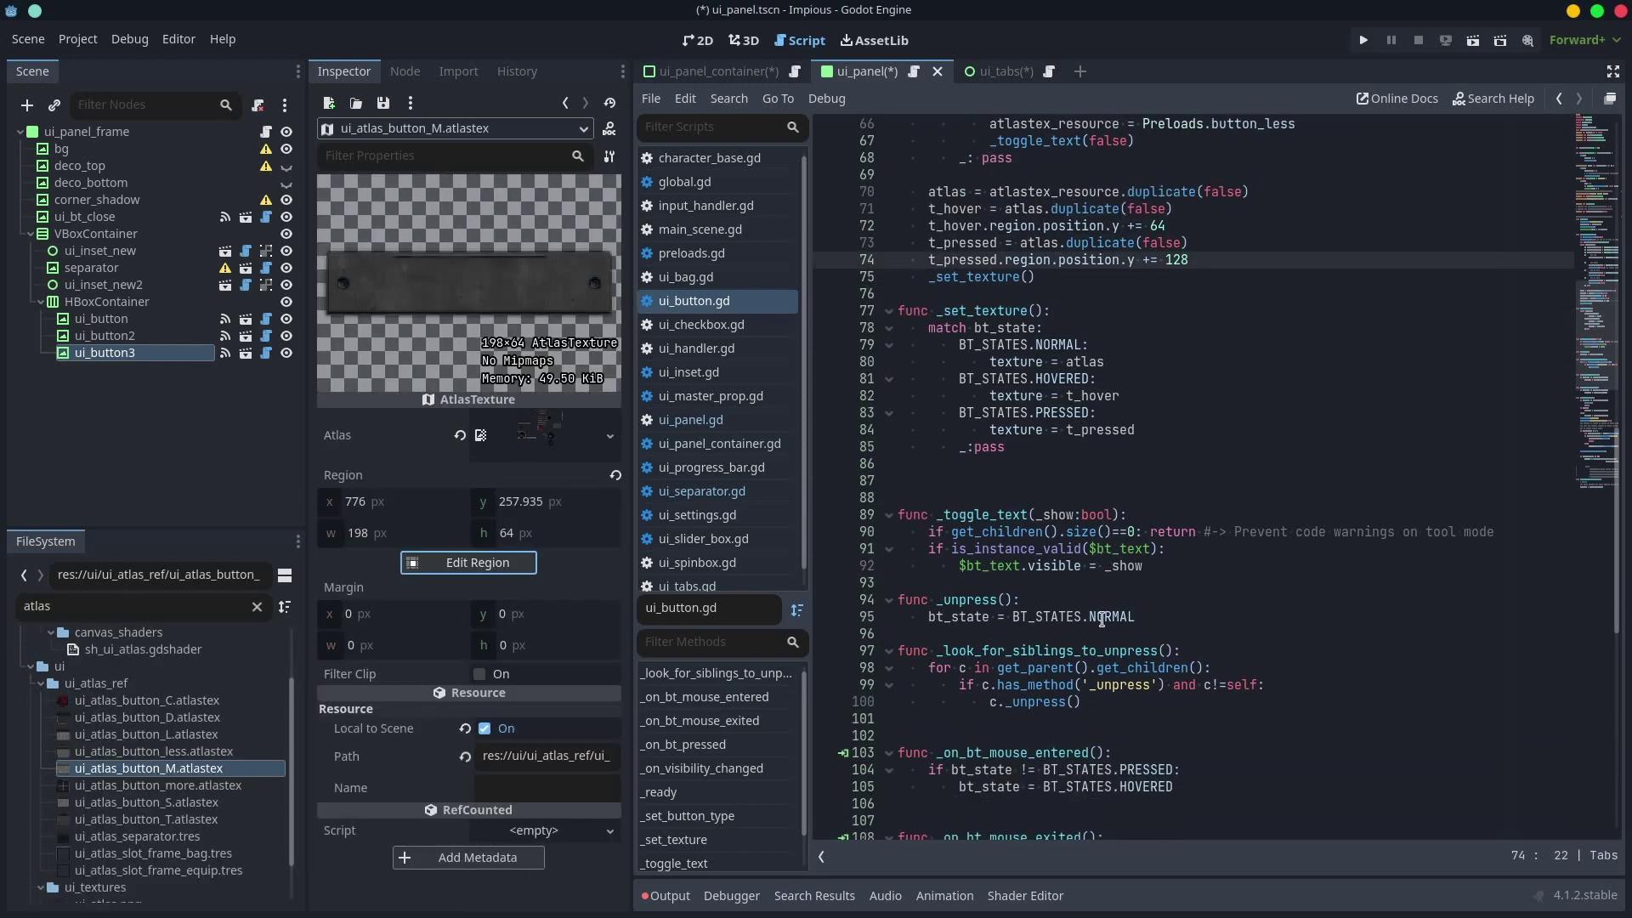
pyautogui.scroll(-2, 1102, 618)
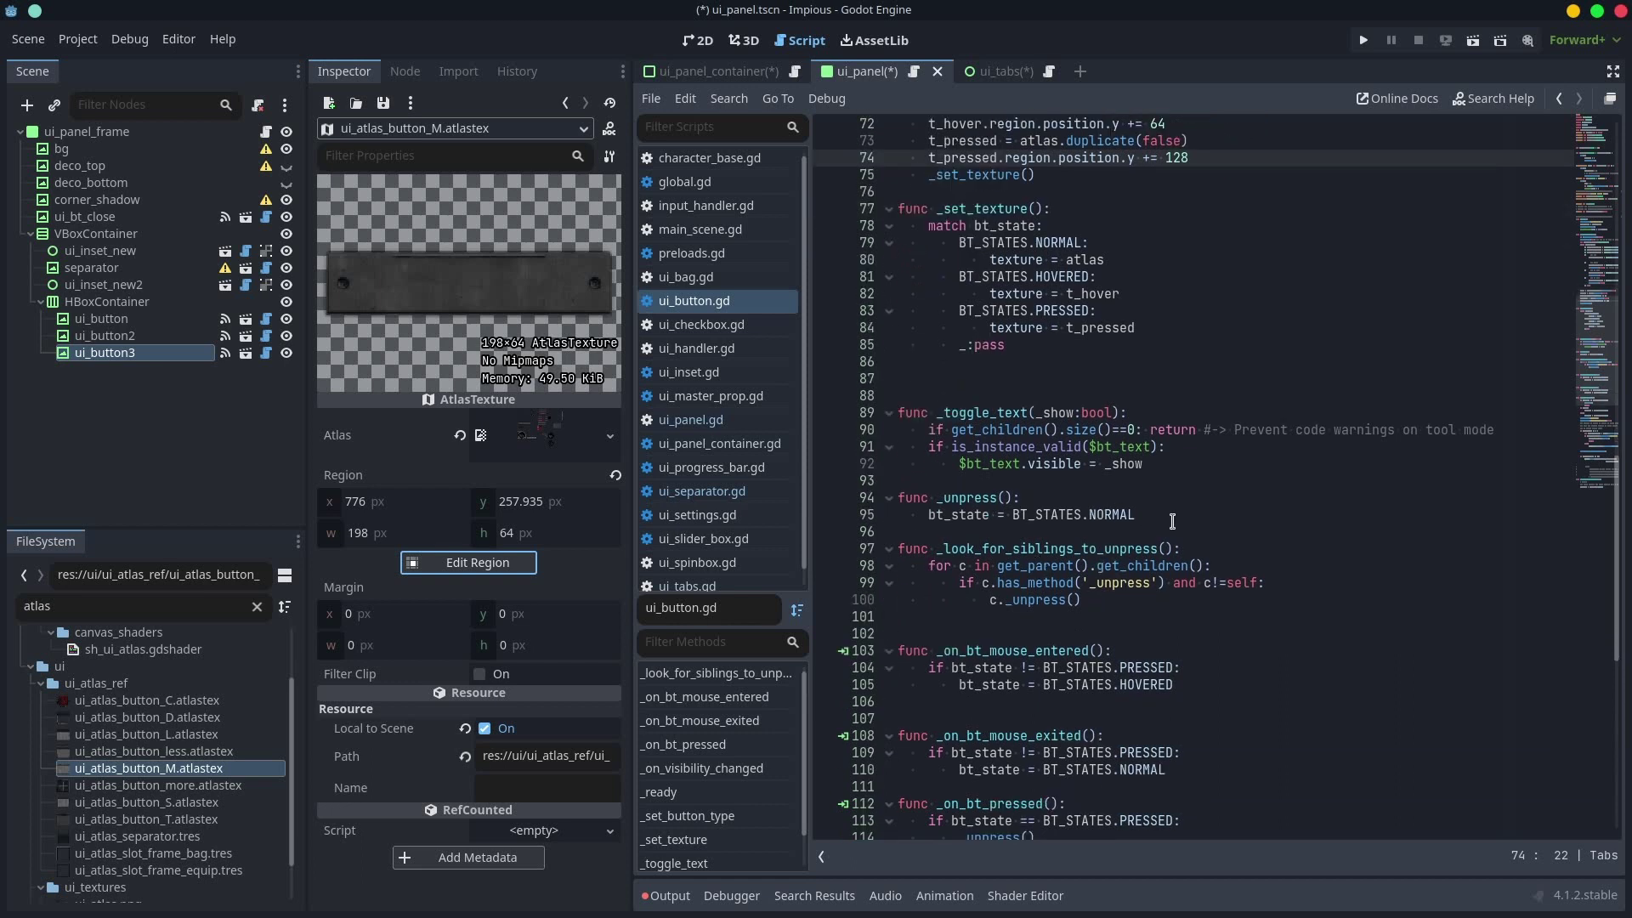
pyautogui.moveTo(1172, 521); pyautogui.dragTo(897, 497)
pyautogui.scroll(-6, 1007, 533)
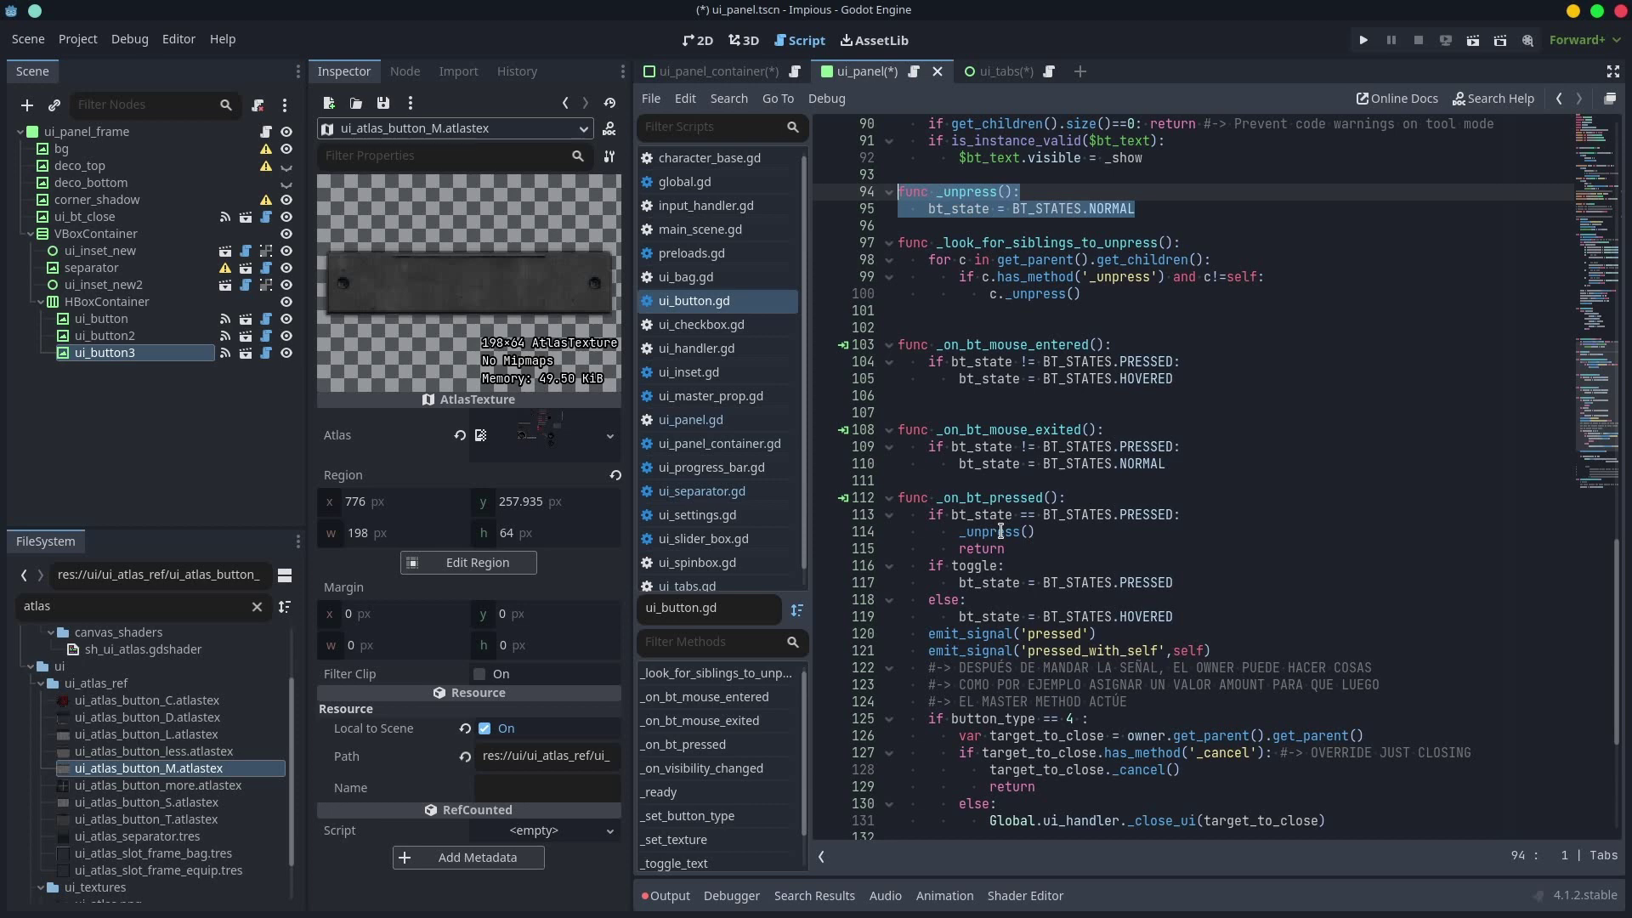
pyautogui.scroll(-1, 1002, 532)
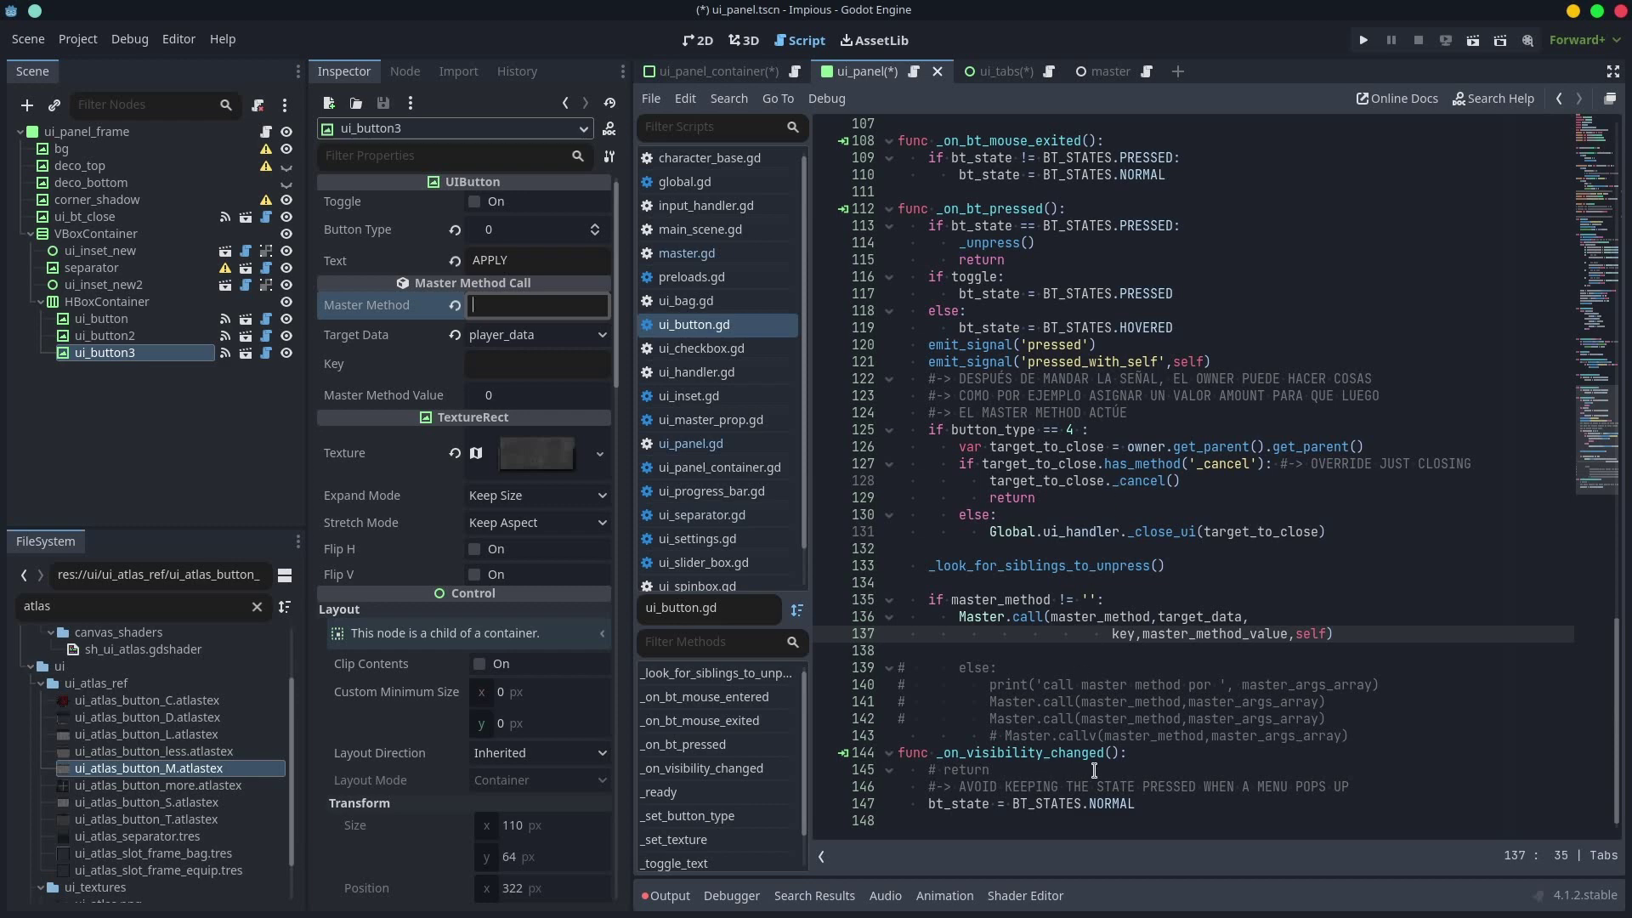
pyautogui.scroll(5, 1060, 655)
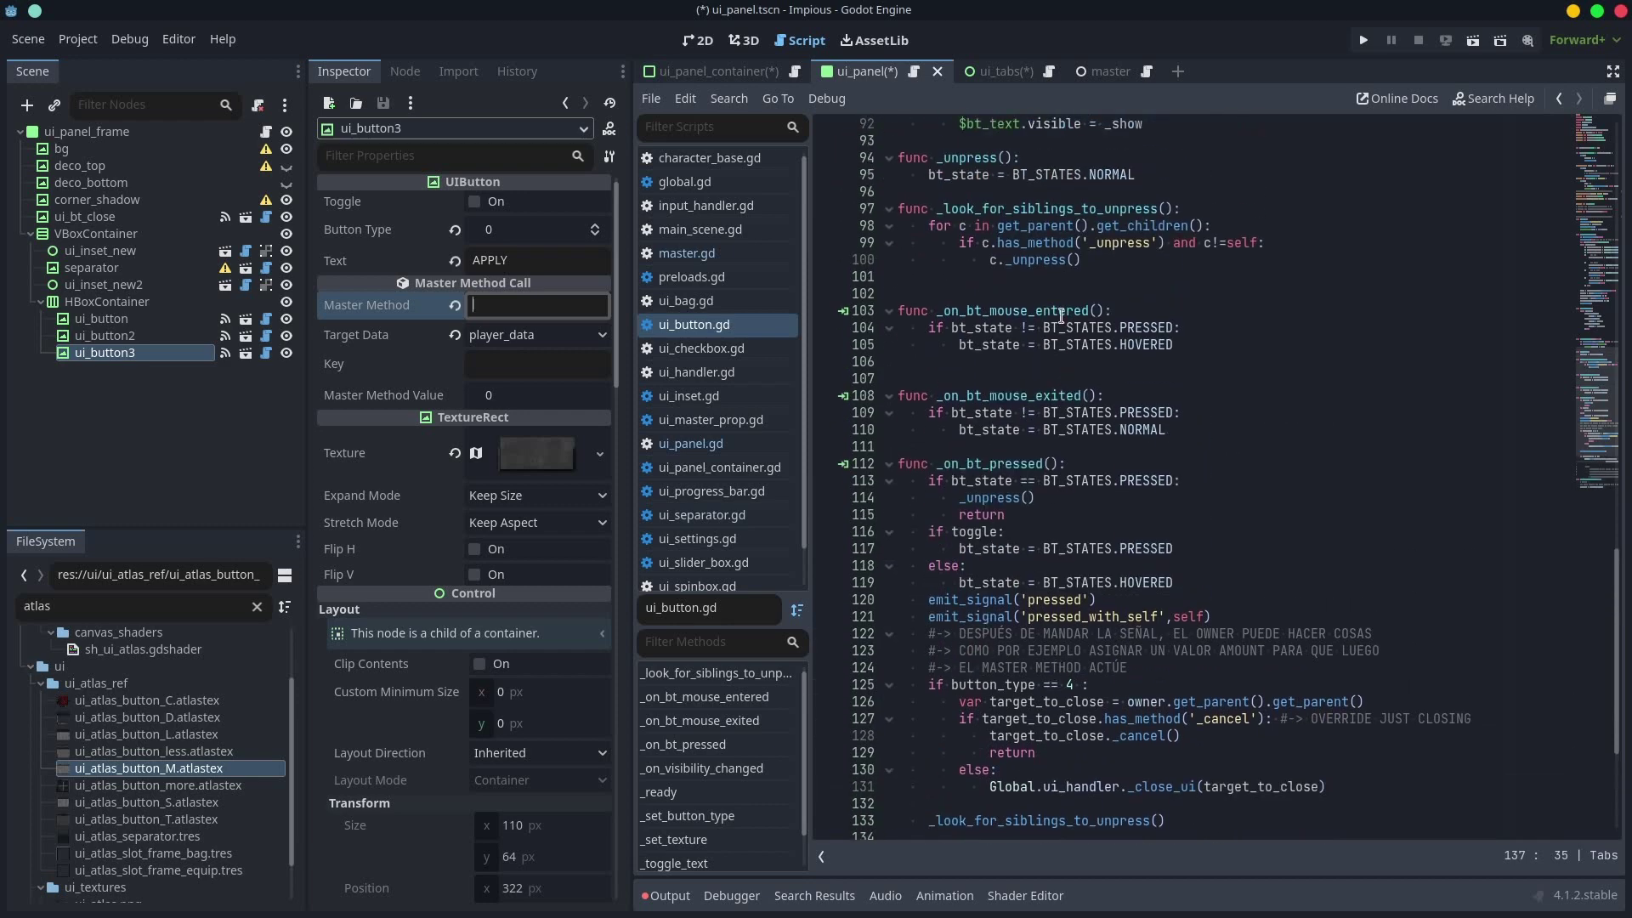
pyautogui.scroll(3, 1061, 316)
pyautogui.moveTo(1118, 420); pyautogui.dragTo(861, 369)
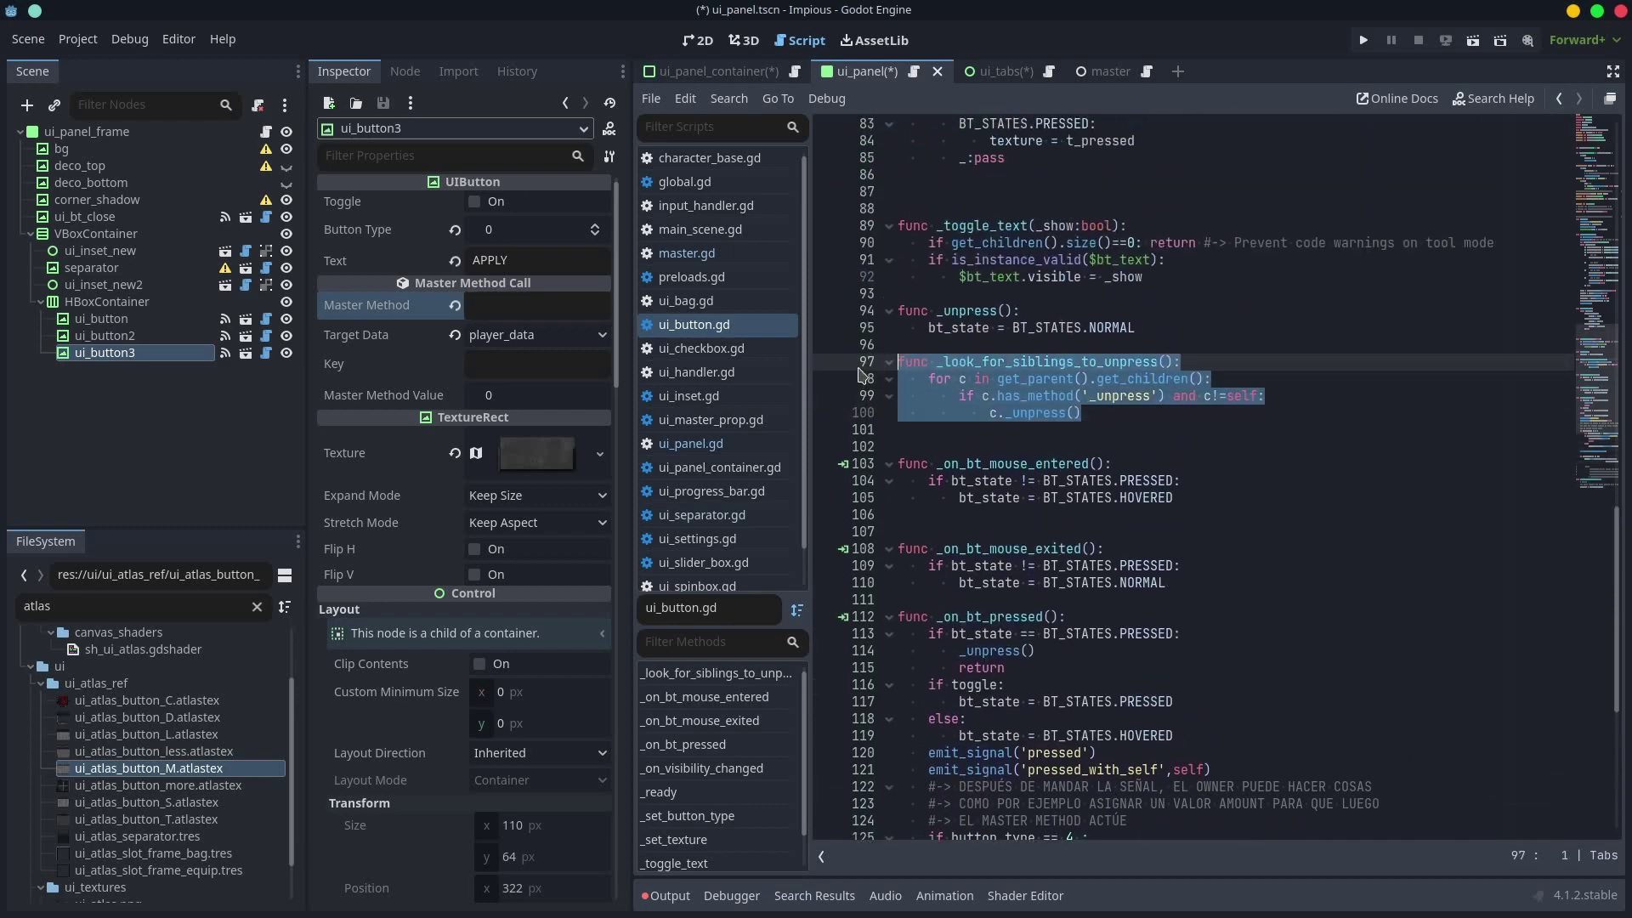
pyautogui.click(994, 311)
pyautogui.moveTo(1180, 323); pyautogui.dragTo(900, 312)
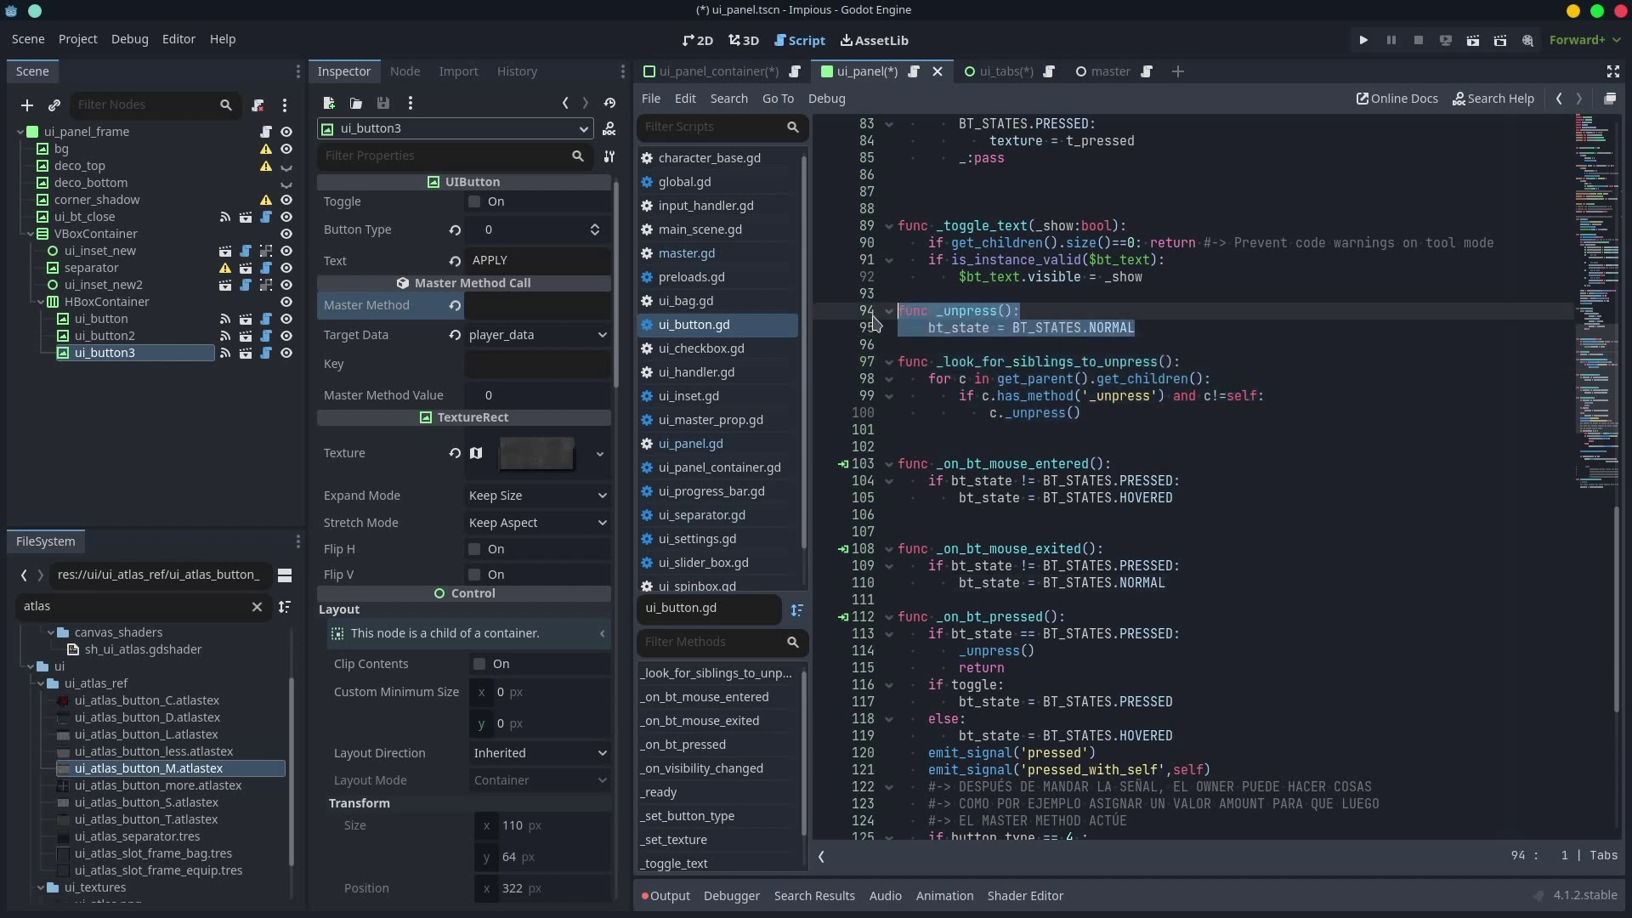
pyautogui.scroll(6, 1130, 359)
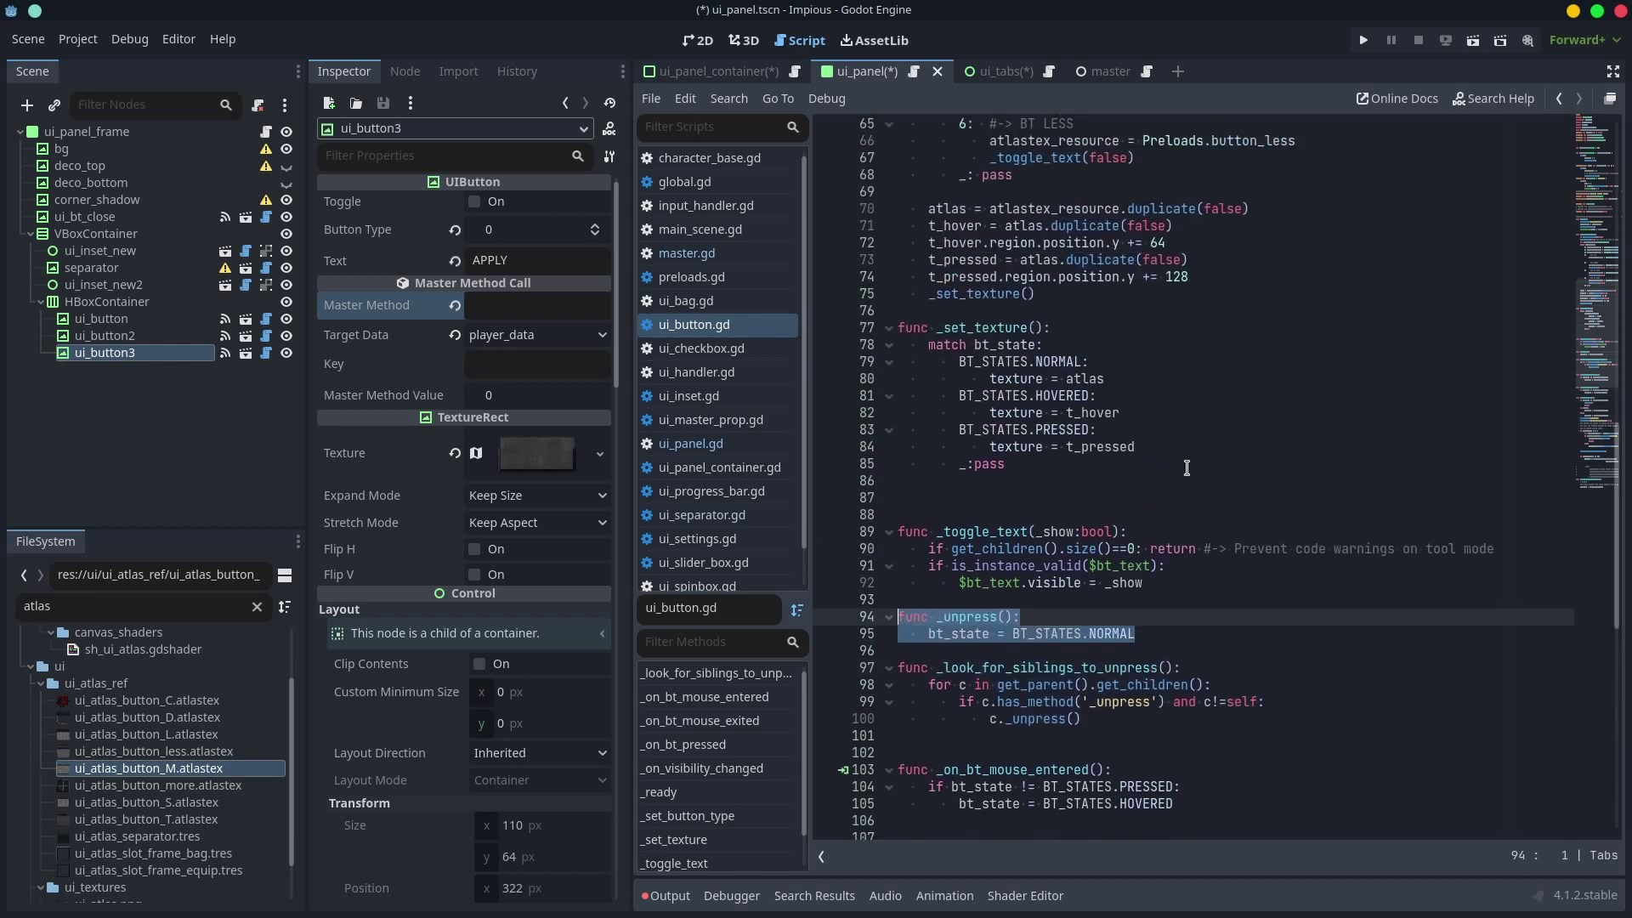
pyautogui.moveTo(1062, 463); pyautogui.dragTo(847, 338)
# - Return to the 2D view and set the Header Text of the upper inset, ui_inset_new, to "Cfg props"
pyautogui.hotkey('ctrl', 'F1')
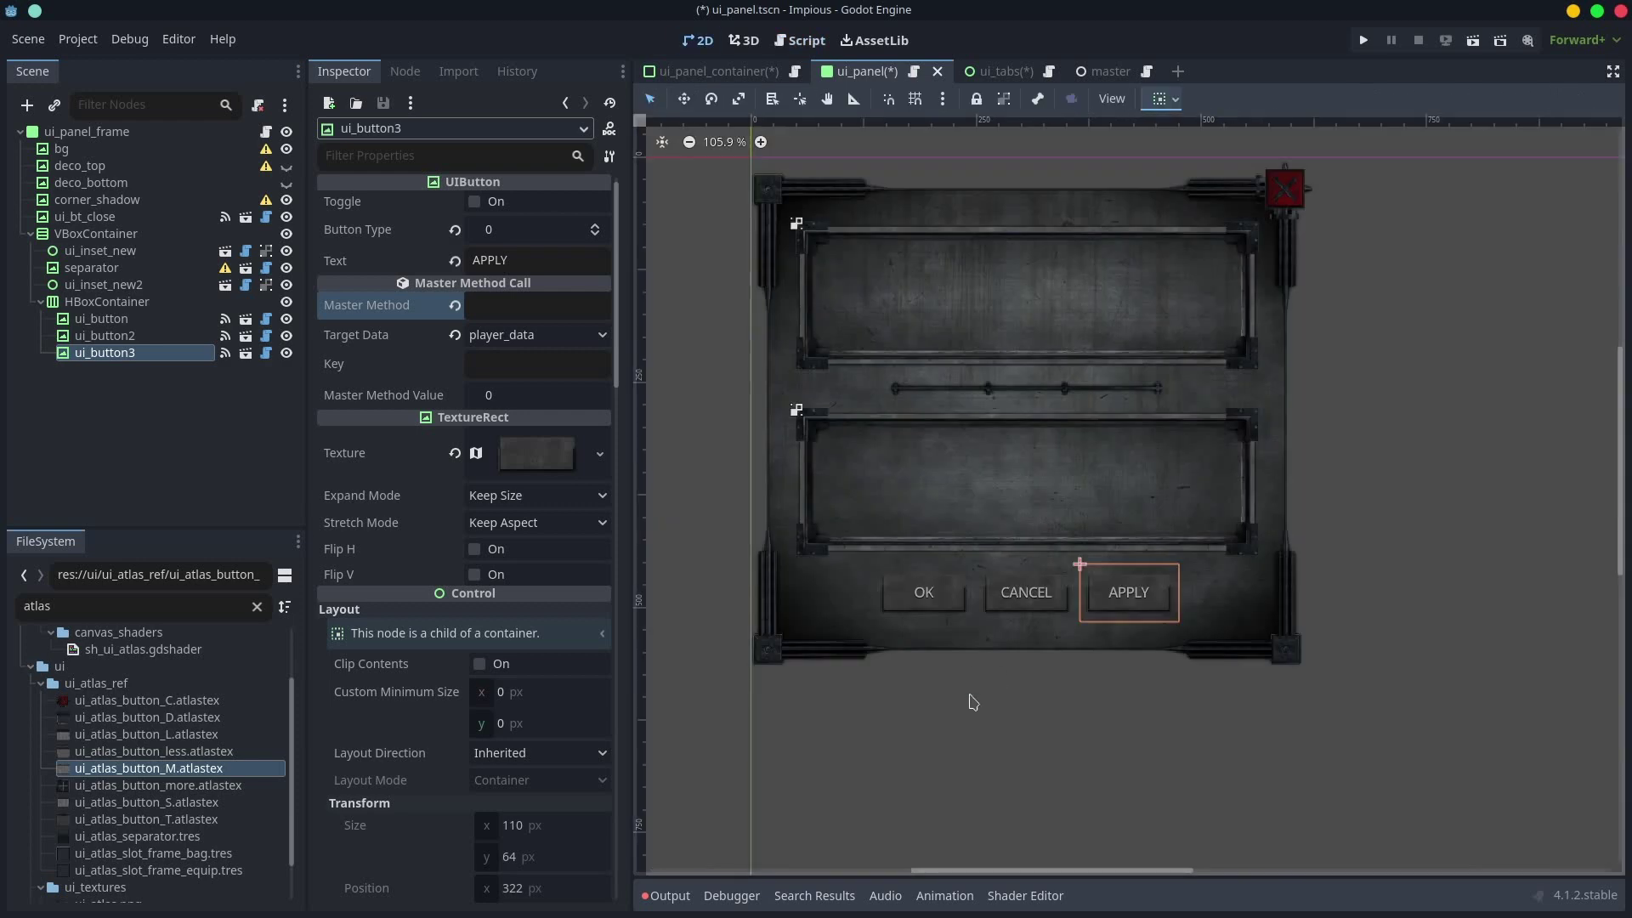
pyautogui.click(127, 251)
pyautogui.click(518, 203)
pyautogui.write('Header Text')
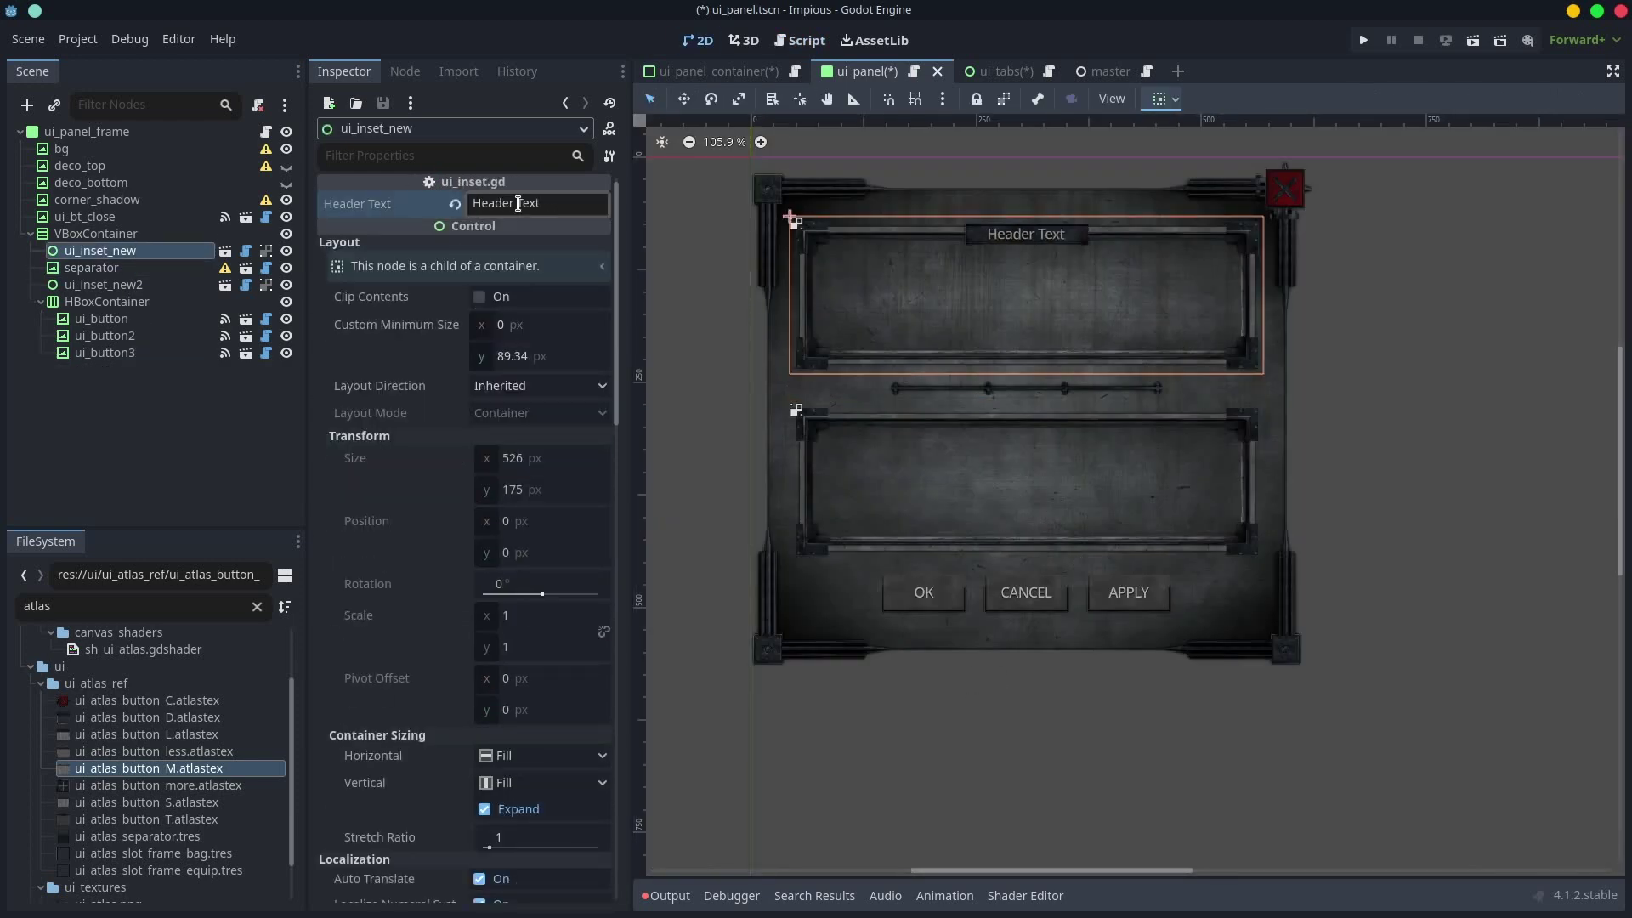
pyautogui.press('BackSpace')
pyautogui.press('BackSpace')
pyautogui.press('BackSpace')
pyautogui.press('BackSpace')
pyautogui.press('BackSpace')
pyautogui.press('BackSpace')
pyautogui.press('BackSpace')
pyautogui.press('BackSpace')
pyautogui.press('BackSpace')
pyautogui.press('BackSpace')
pyautogui.press('BackSpace')
pyautogui.write('Po')
pyautogui.press('BackSpace')
pyautogui.write('rops')
pyautogui.press('BackSpace')
pyautogui.press('BackSpace')
pyautogui.press('BackSpace')
pyautogui.press('BackSpace')
pyautogui.press('BackSpace')
pyautogui.write('Cfg props')
pyautogui.press('Return')
# - Add a VBoxContainer inside ui_inset_new, anchor it as Full Rect, and move its upper-left corner to about 39, 35 px, trimming its lower edge
pyautogui.hotkey('ctrl', 'a')
pyautogui.write('vbox')
pyautogui.press('Return')
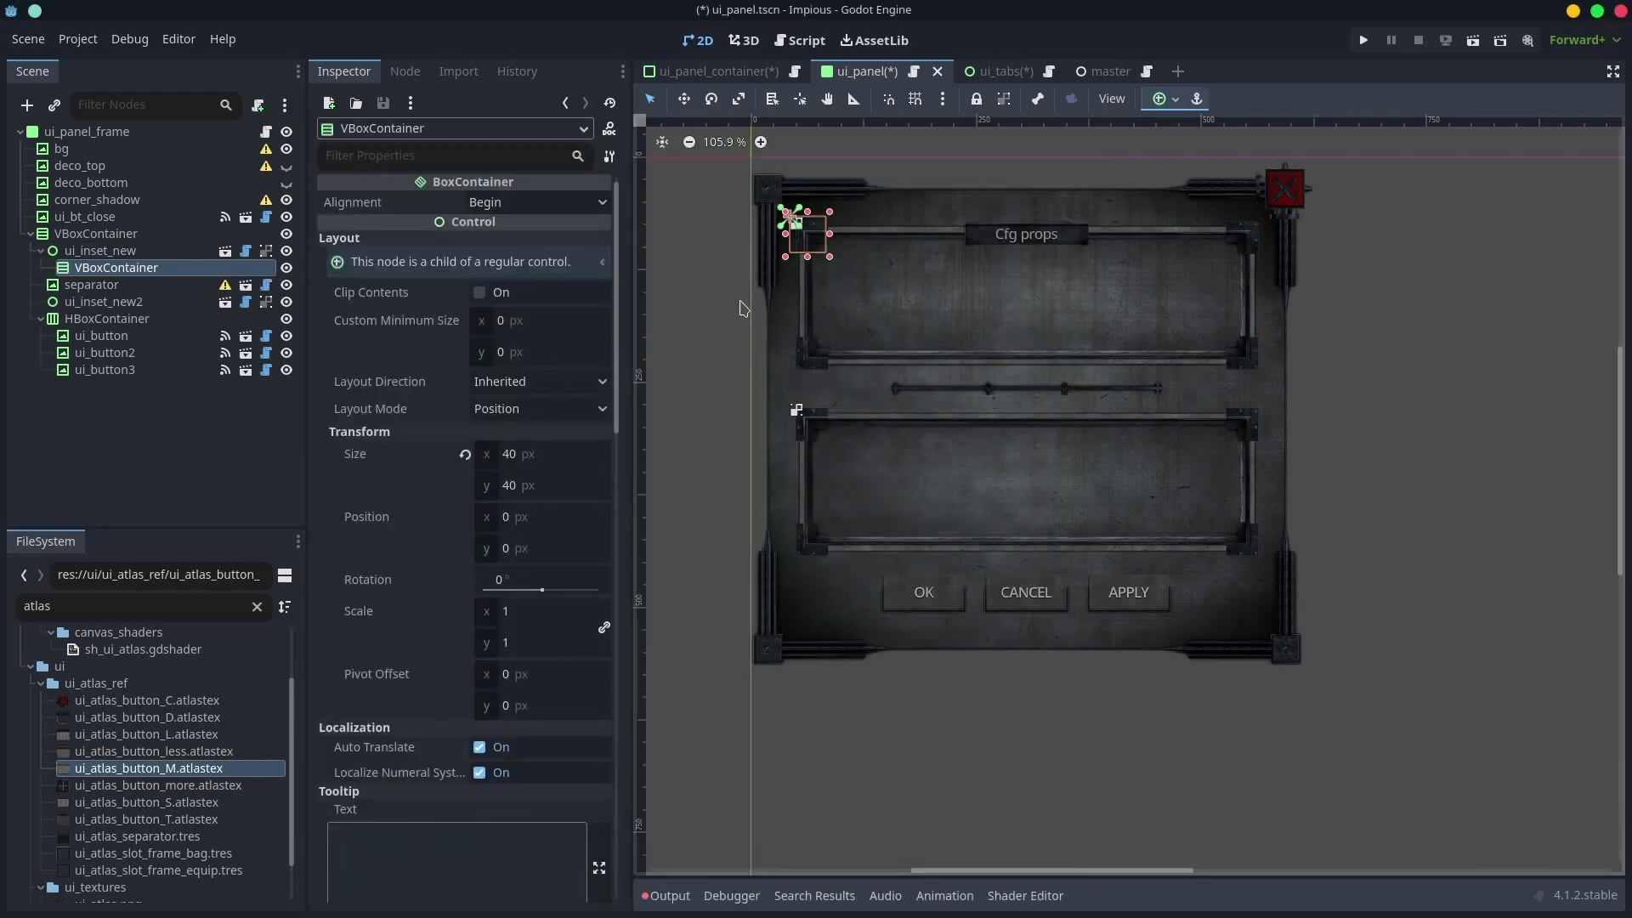
pyautogui.click(1159, 98)
pyautogui.click(1257, 257)
pyautogui.moveTo(790, 216); pyautogui.dragTo(825, 248)
pyautogui.moveTo(1044, 374); pyautogui.dragTo(1055, 342)
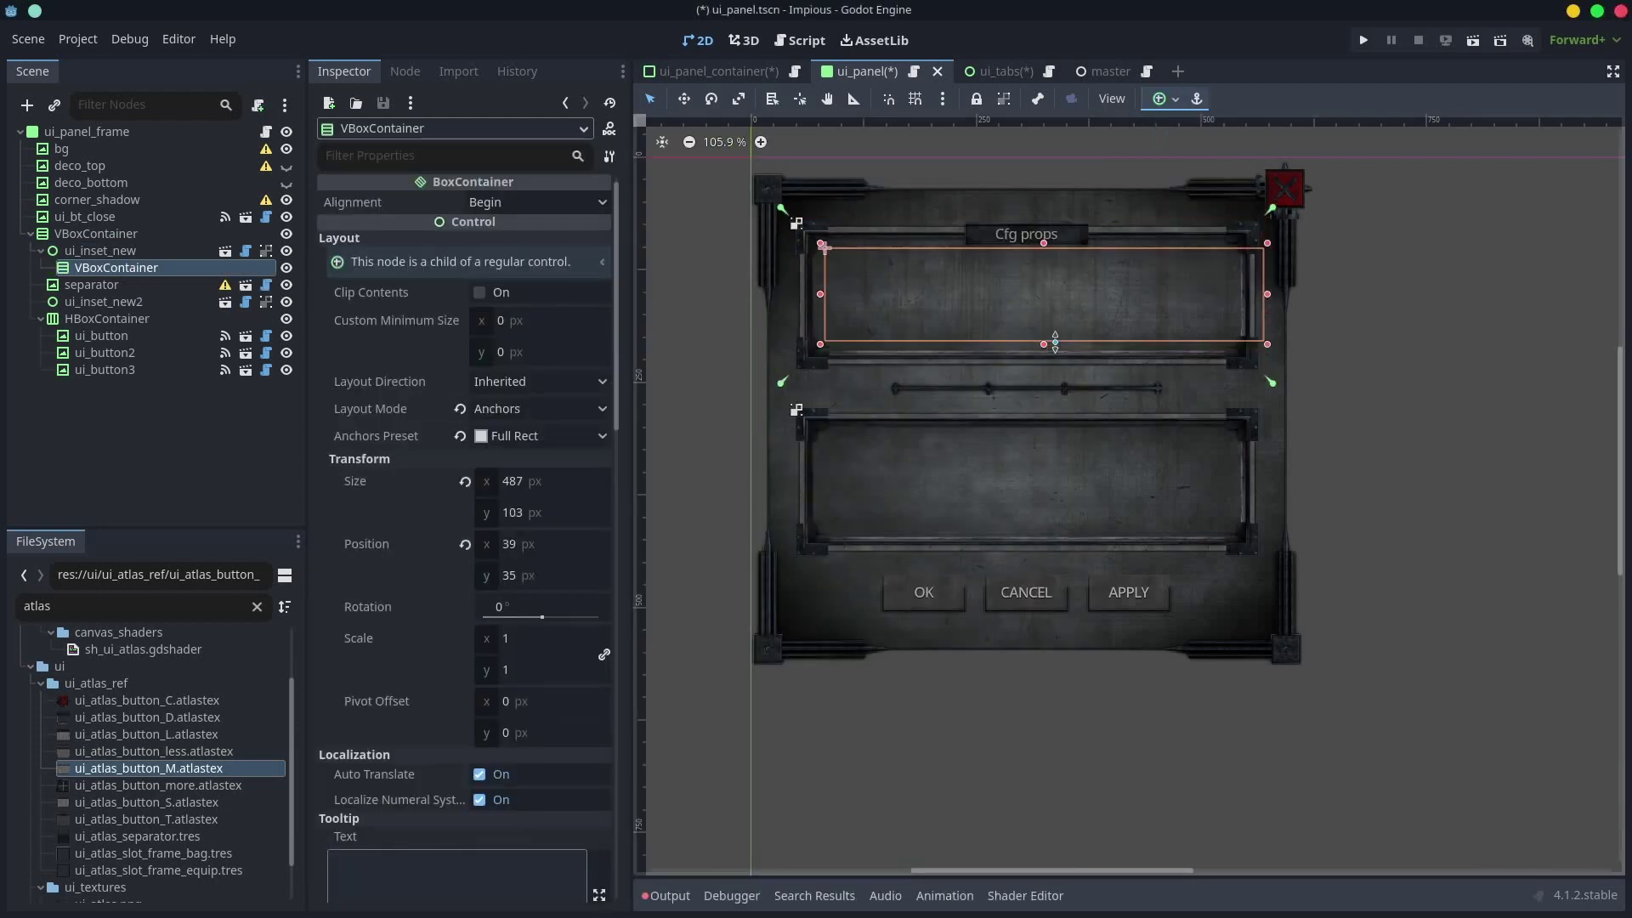
# - Enlarge the whole panel frame from its lower-right corner
pyautogui.click(842, 620)
pyautogui.scroll(-9, 961, 340)
pyautogui.moveTo(1174, 409); pyautogui.dragTo(1248, 529)
pyautogui.scroll(6, 970, 255)
# - Instantiate the ui_master_prop.tscn scene as a child of the VBoxContainer in the upper inset, searching for "master"
pyautogui.click(117, 268)
pyautogui.hotkey('ctrl', 'shift', 'o')
pyautogui.press('Escape')
pyautogui.hotkey('ctrl', 'shift', 'a')
pyautogui.write('master')
pyautogui.press('Down')
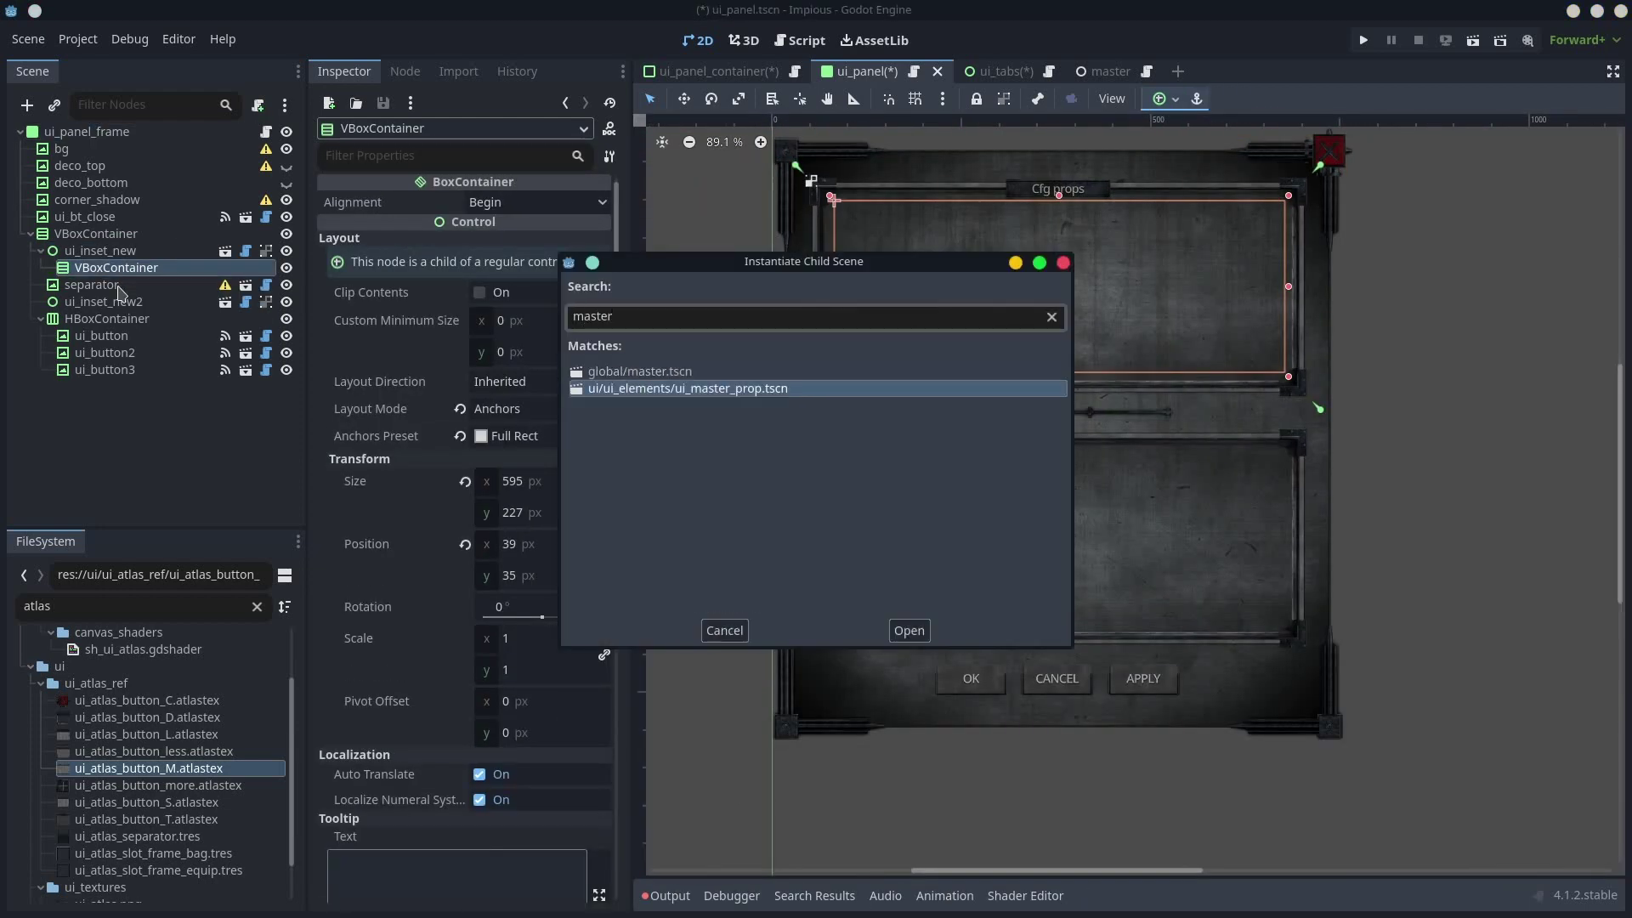
pyautogui.press('Return')
pyautogui.scroll(6, 974, 230)
pyautogui.click(127, 252)
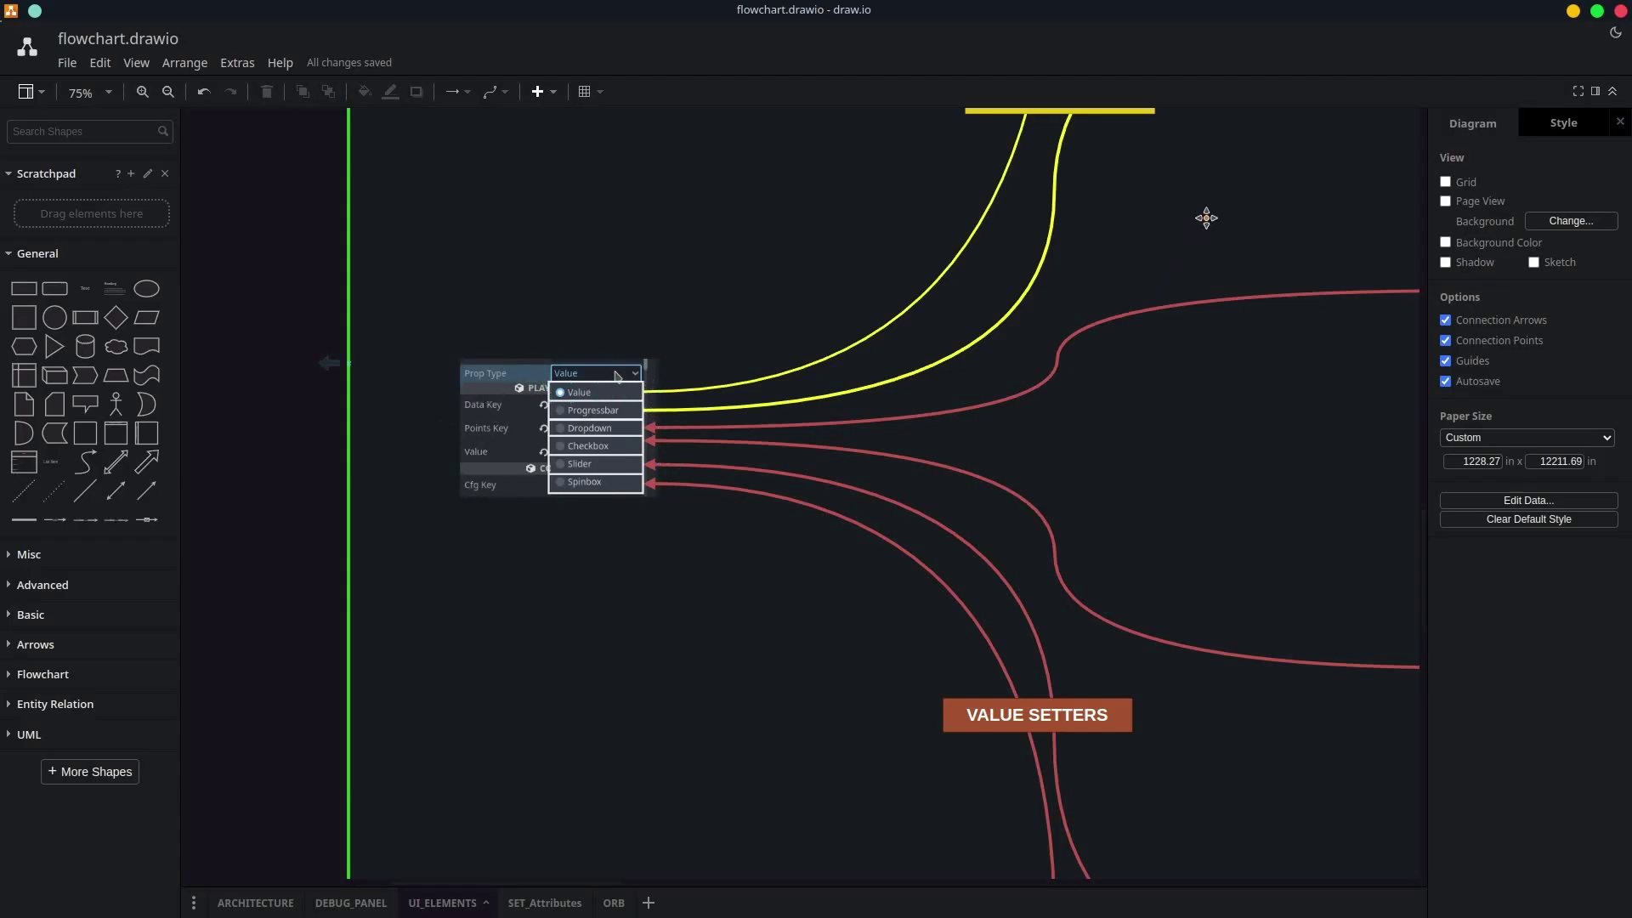
# - Examine the UI_ELEMENTS page of flowchart.drawio in draw.io, following the value getters to the VALUE prop's Points Key and Value connections
pyautogui.moveTo(1228, 210); pyautogui.dragTo(752, 785, button='middle')
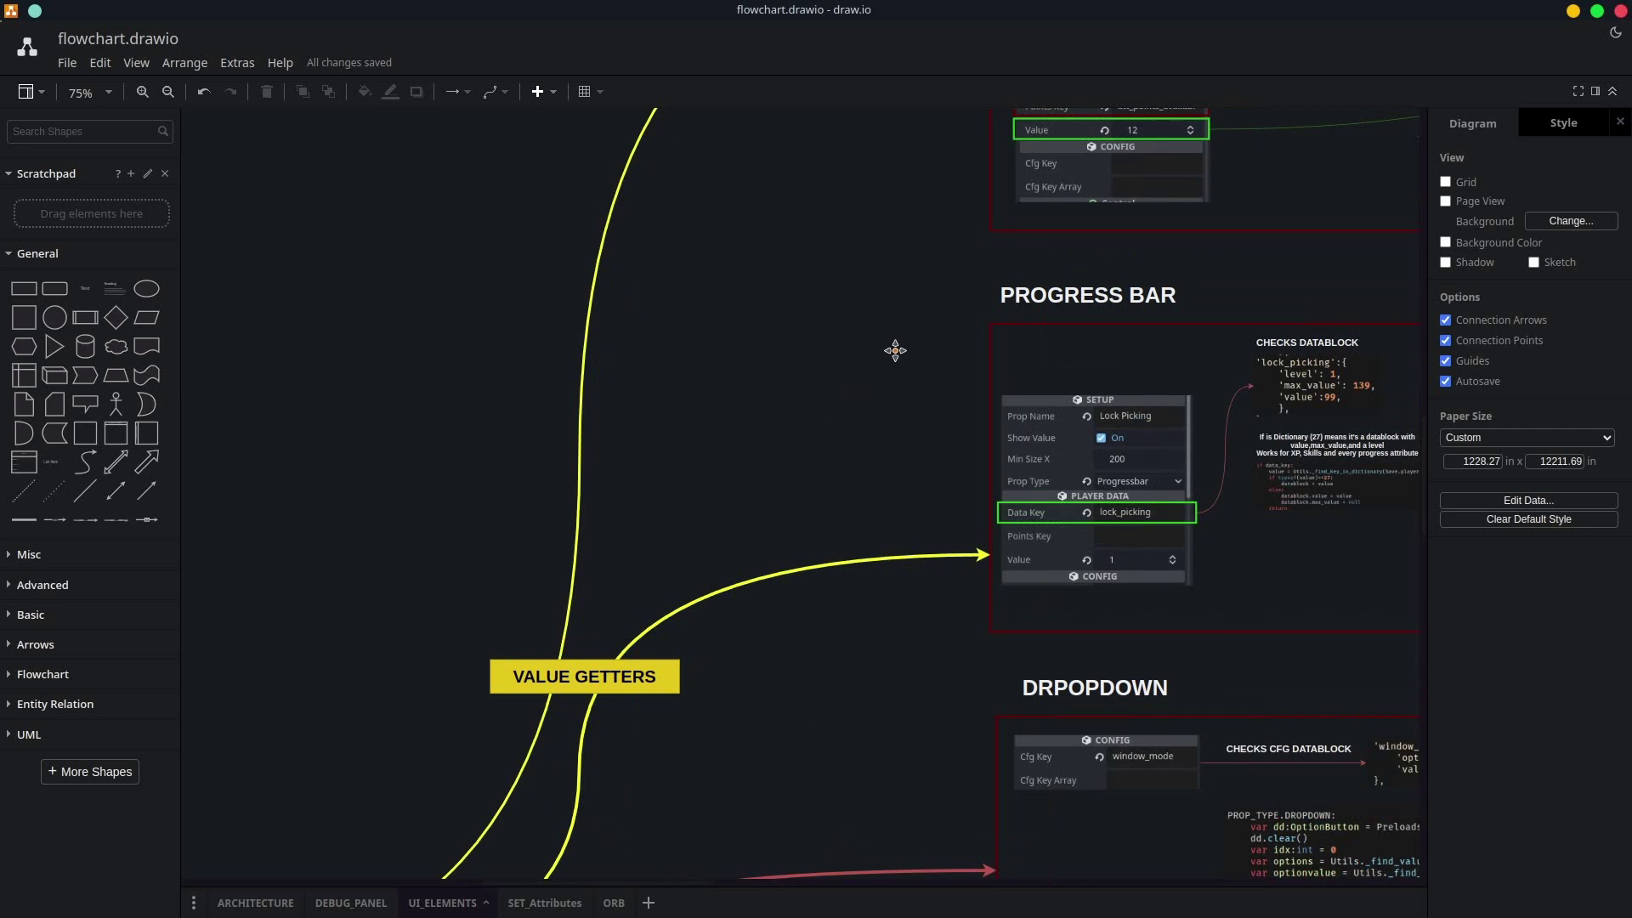
pyautogui.moveTo(892, 318); pyautogui.dragTo(798, 131, button='middle')
pyautogui.scroll(-3, 830, 313)
pyautogui.moveTo(795, 116); pyautogui.dragTo(407, 749, button='right')
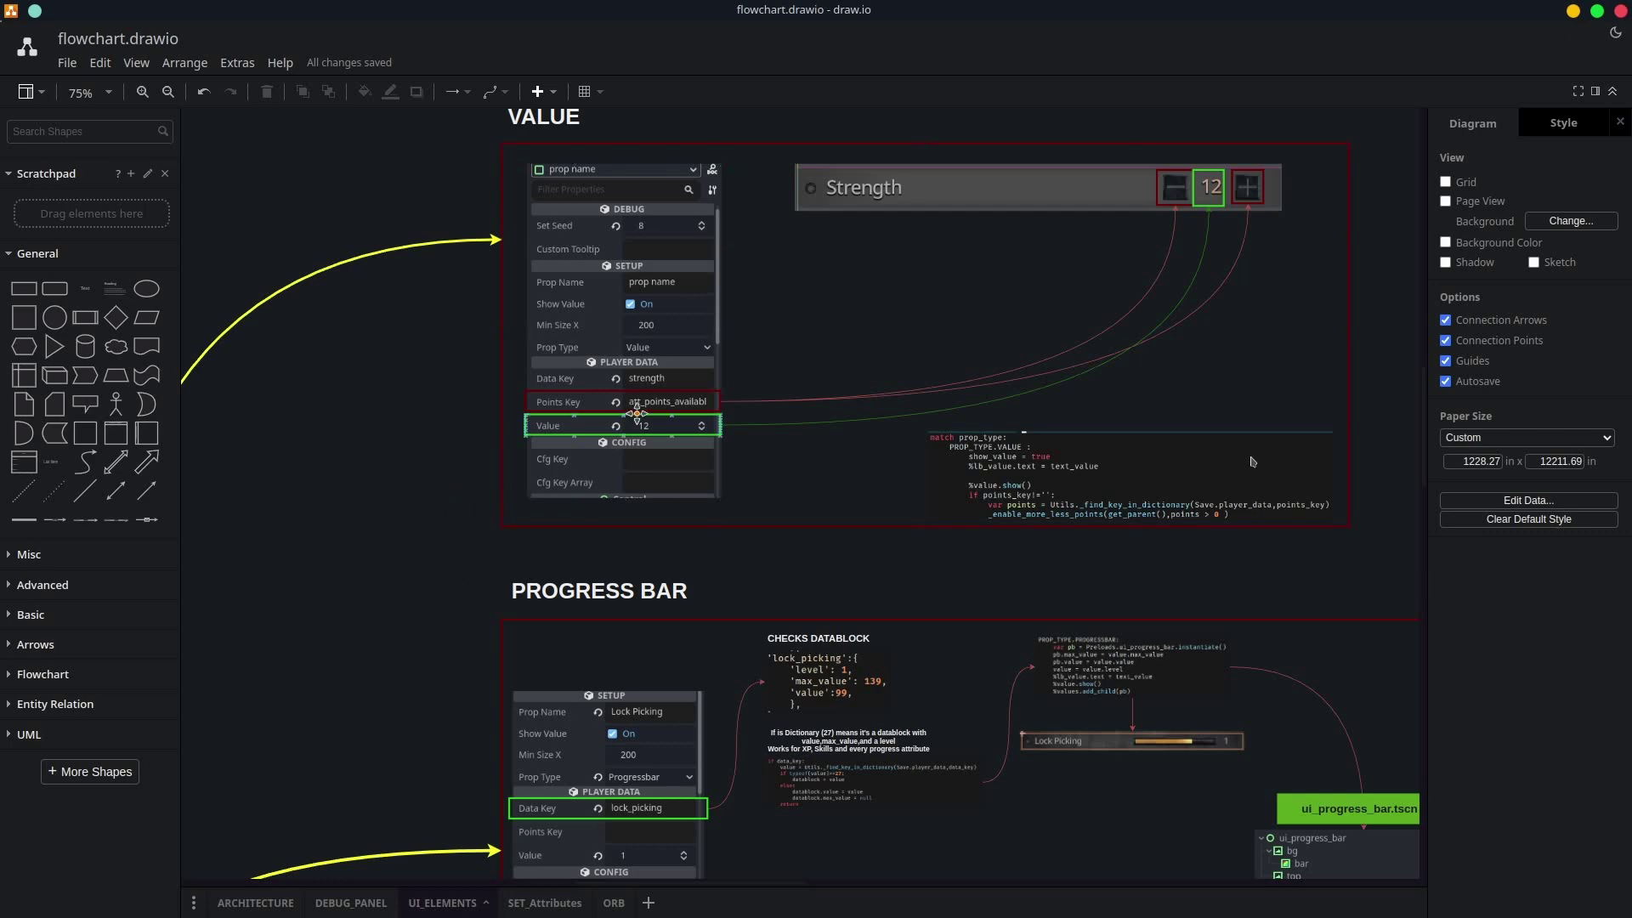
pyautogui.scroll(1, 637, 414)
pyautogui.keyDown('ctrl'); pyautogui.scroll(2, 777, 513); pyautogui.keyUp('ctrl')
pyautogui.moveTo(915, 528); pyautogui.dragTo(673, 548, button='right')
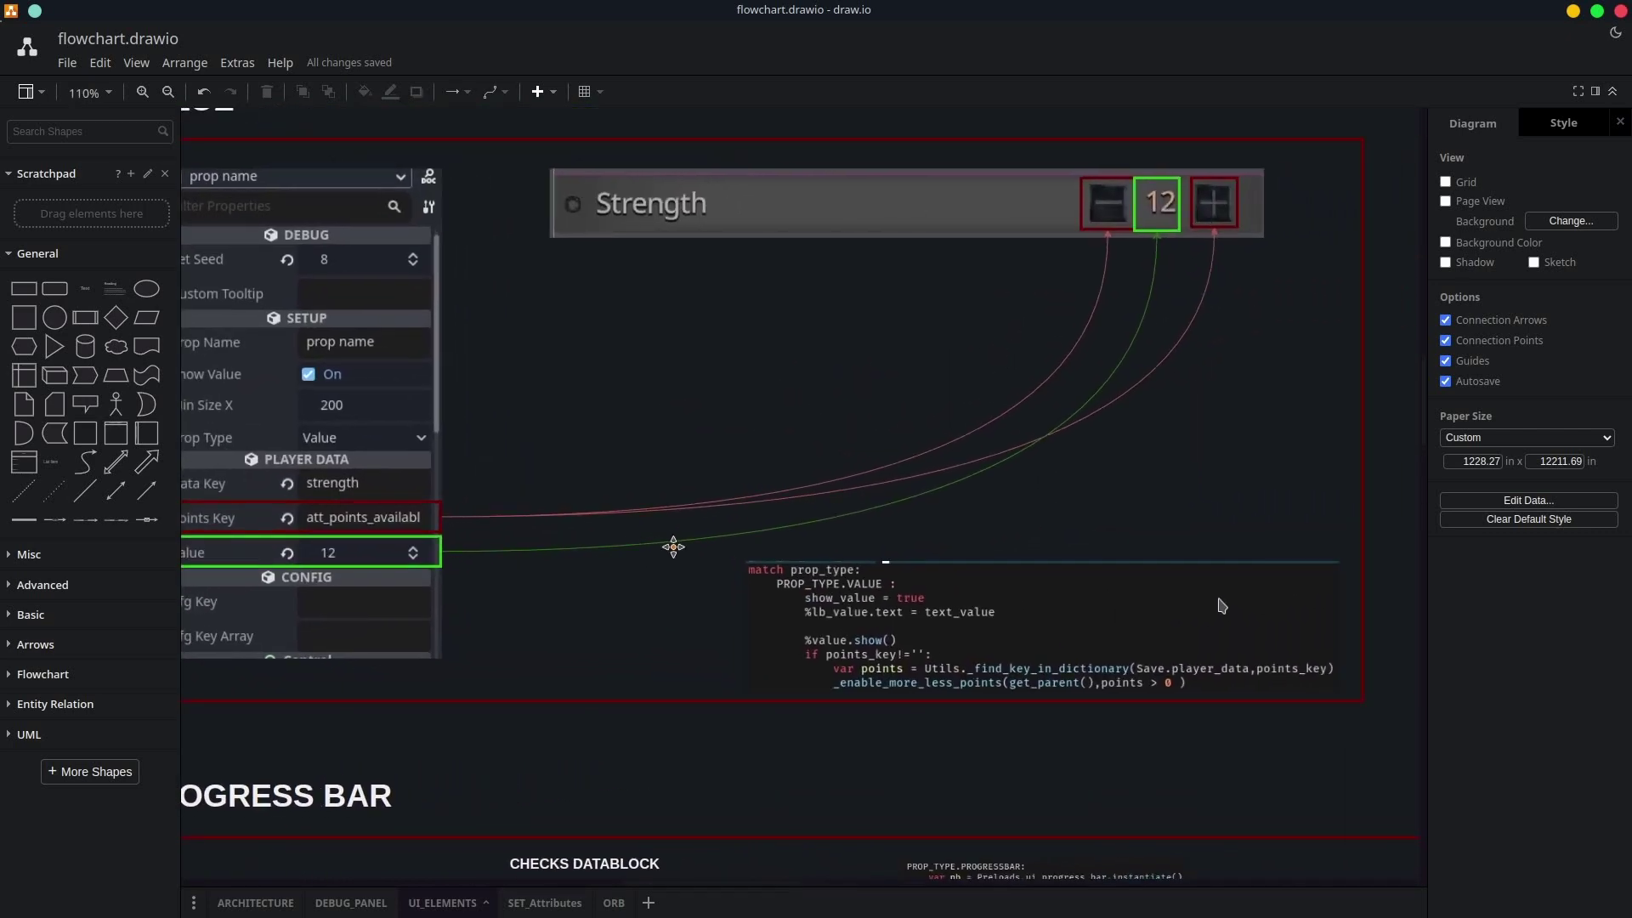
pyautogui.click(445, 333)
pyautogui.moveTo(426, 495); pyautogui.dragTo(454, 492, button='right')
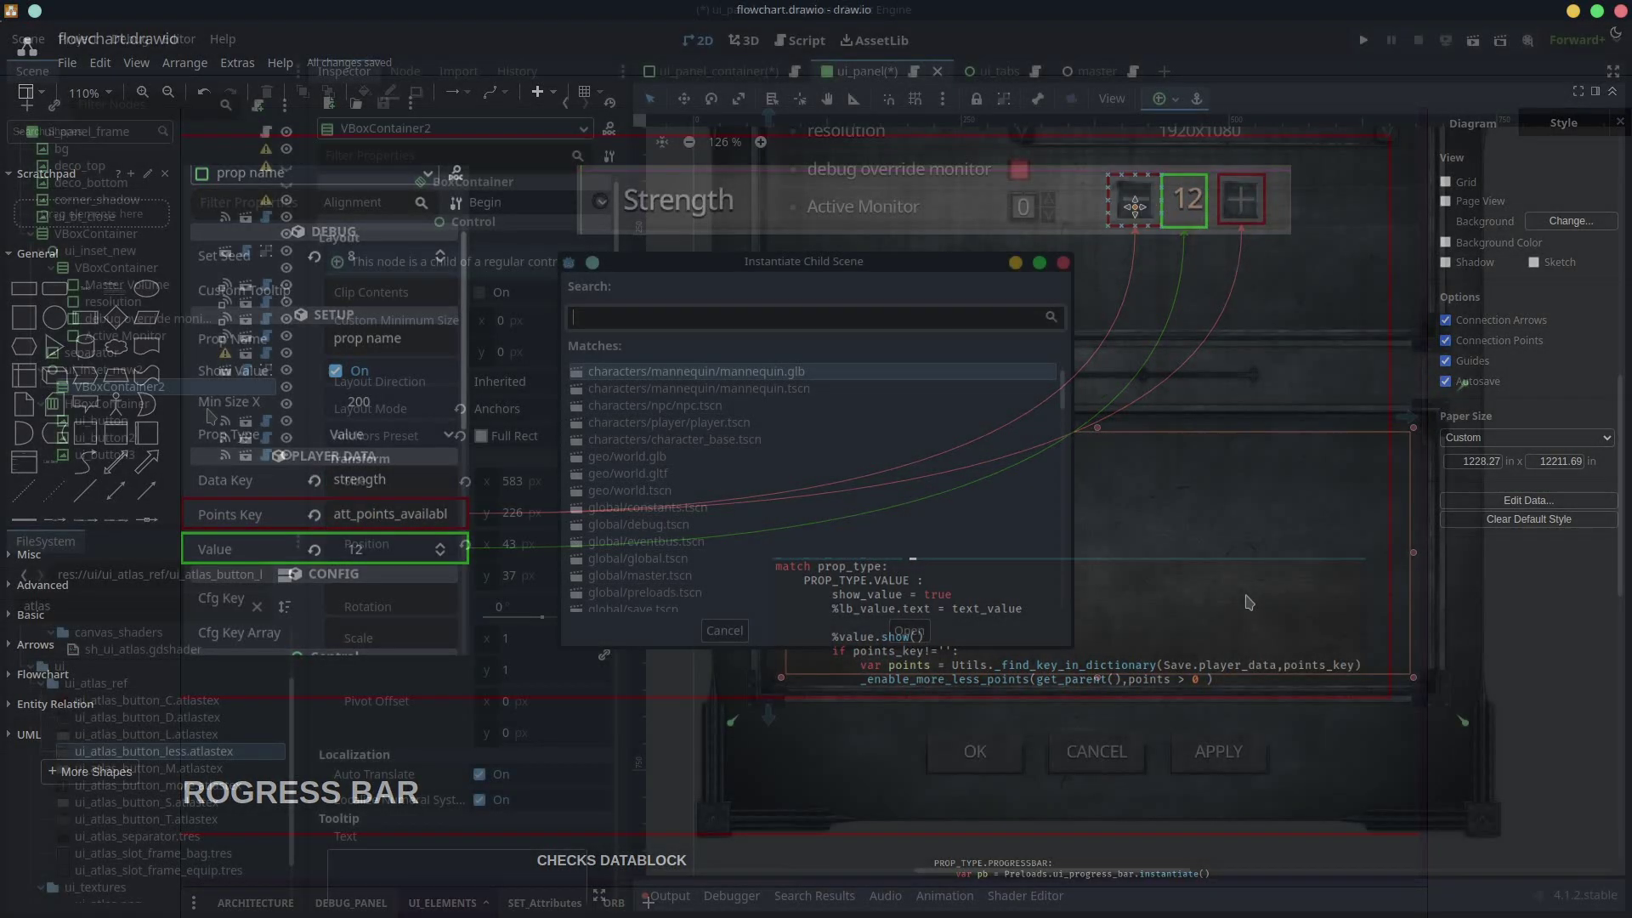
# - Add a prop scene instance to VBoxContainer2 in the lower inset, with Data Key strength, Points Key att_points_available and Set Seed 5
pyautogui.press('Return')
pyautogui.click(525, 409)
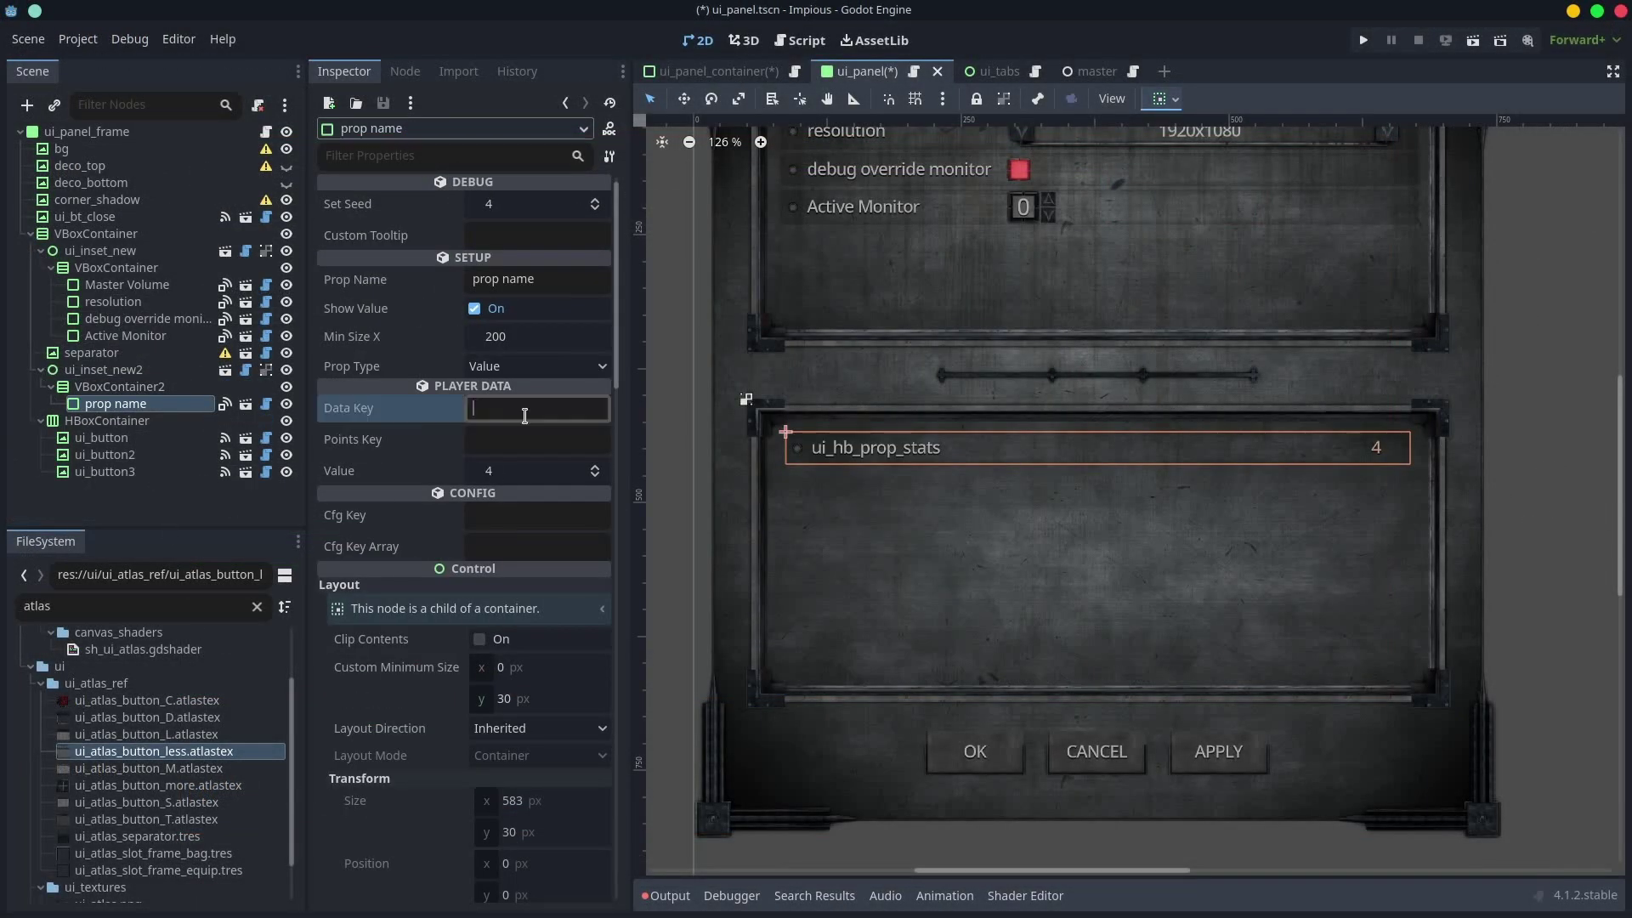
pyautogui.press('Tab')
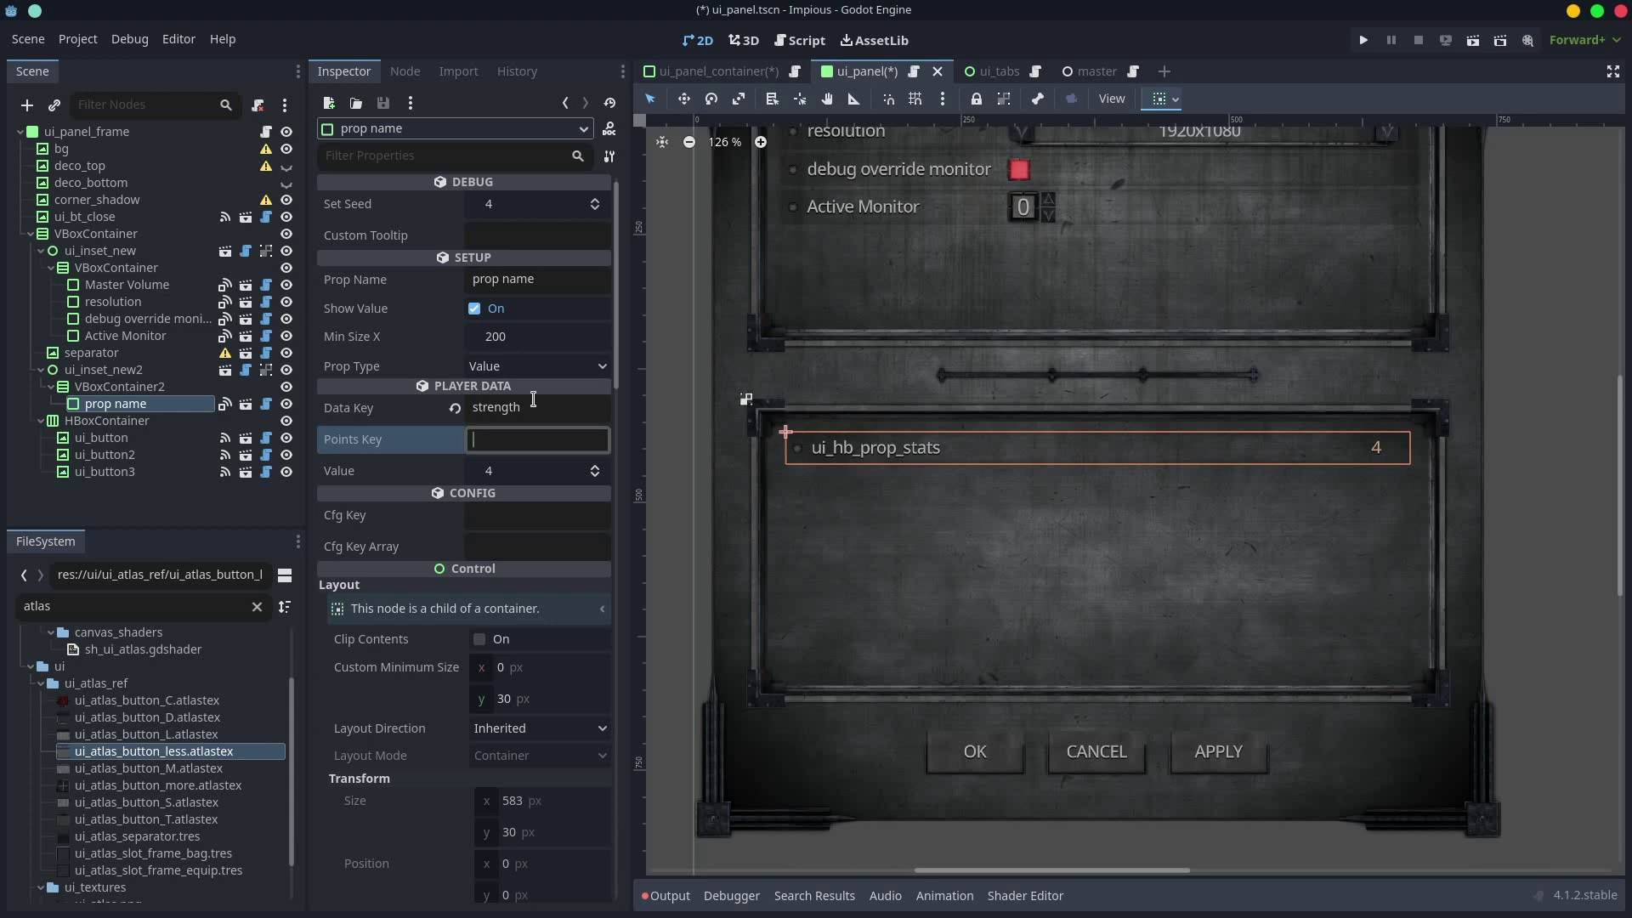
pyautogui.click(597, 202)
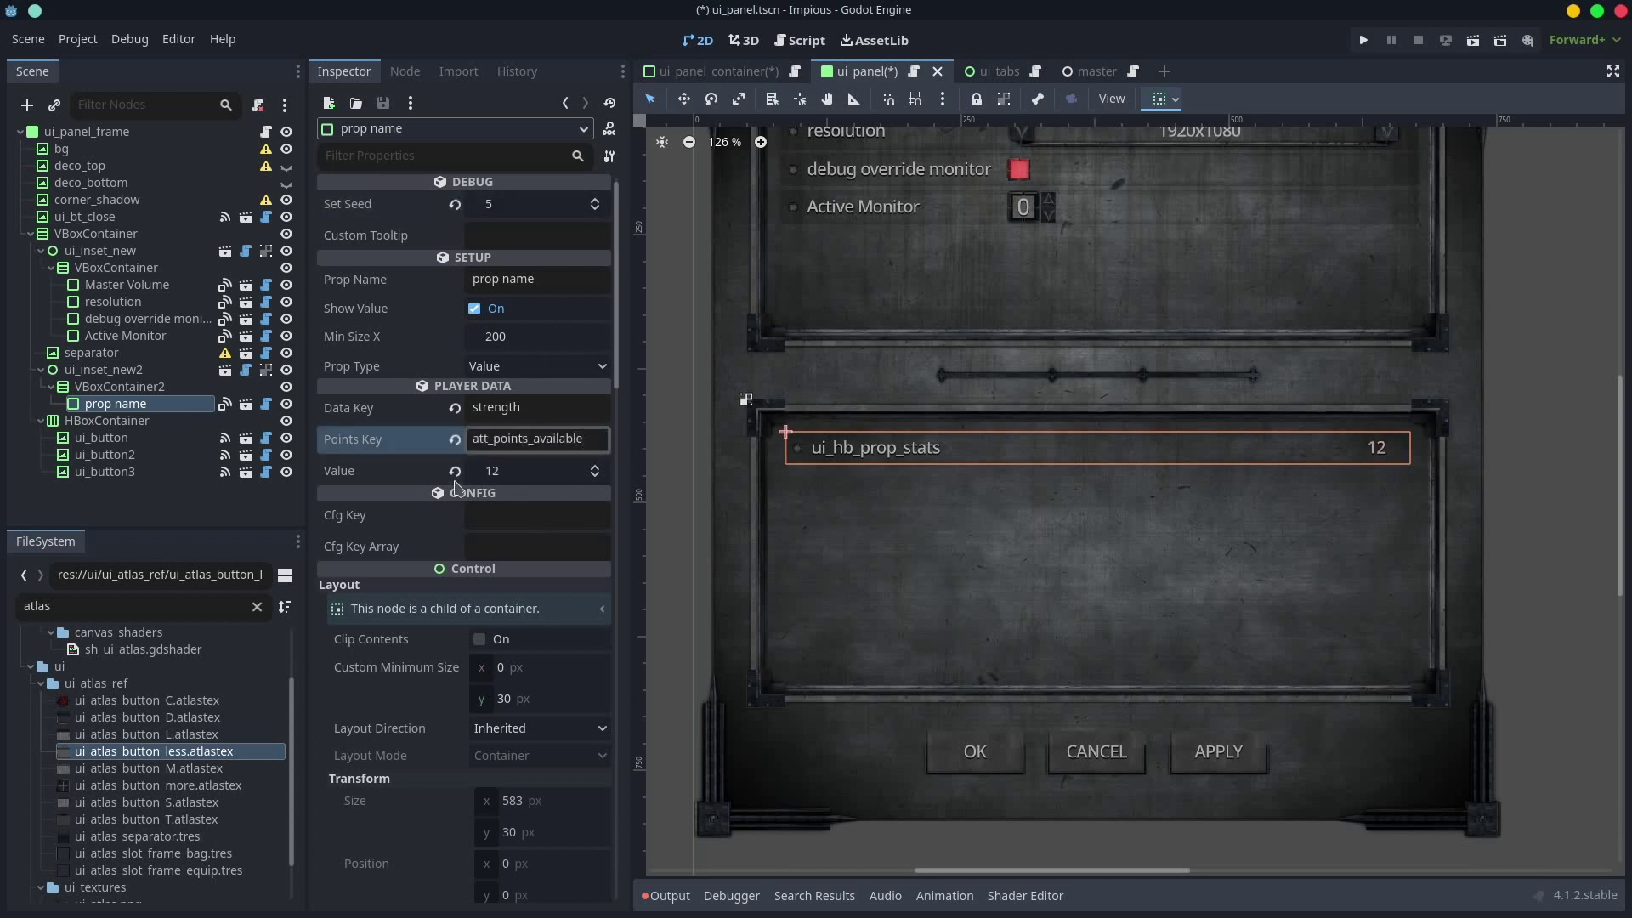
# - Raise Set Seed by one on the strength prop to refresh its row in the lower inset
pyautogui.click(595, 201)
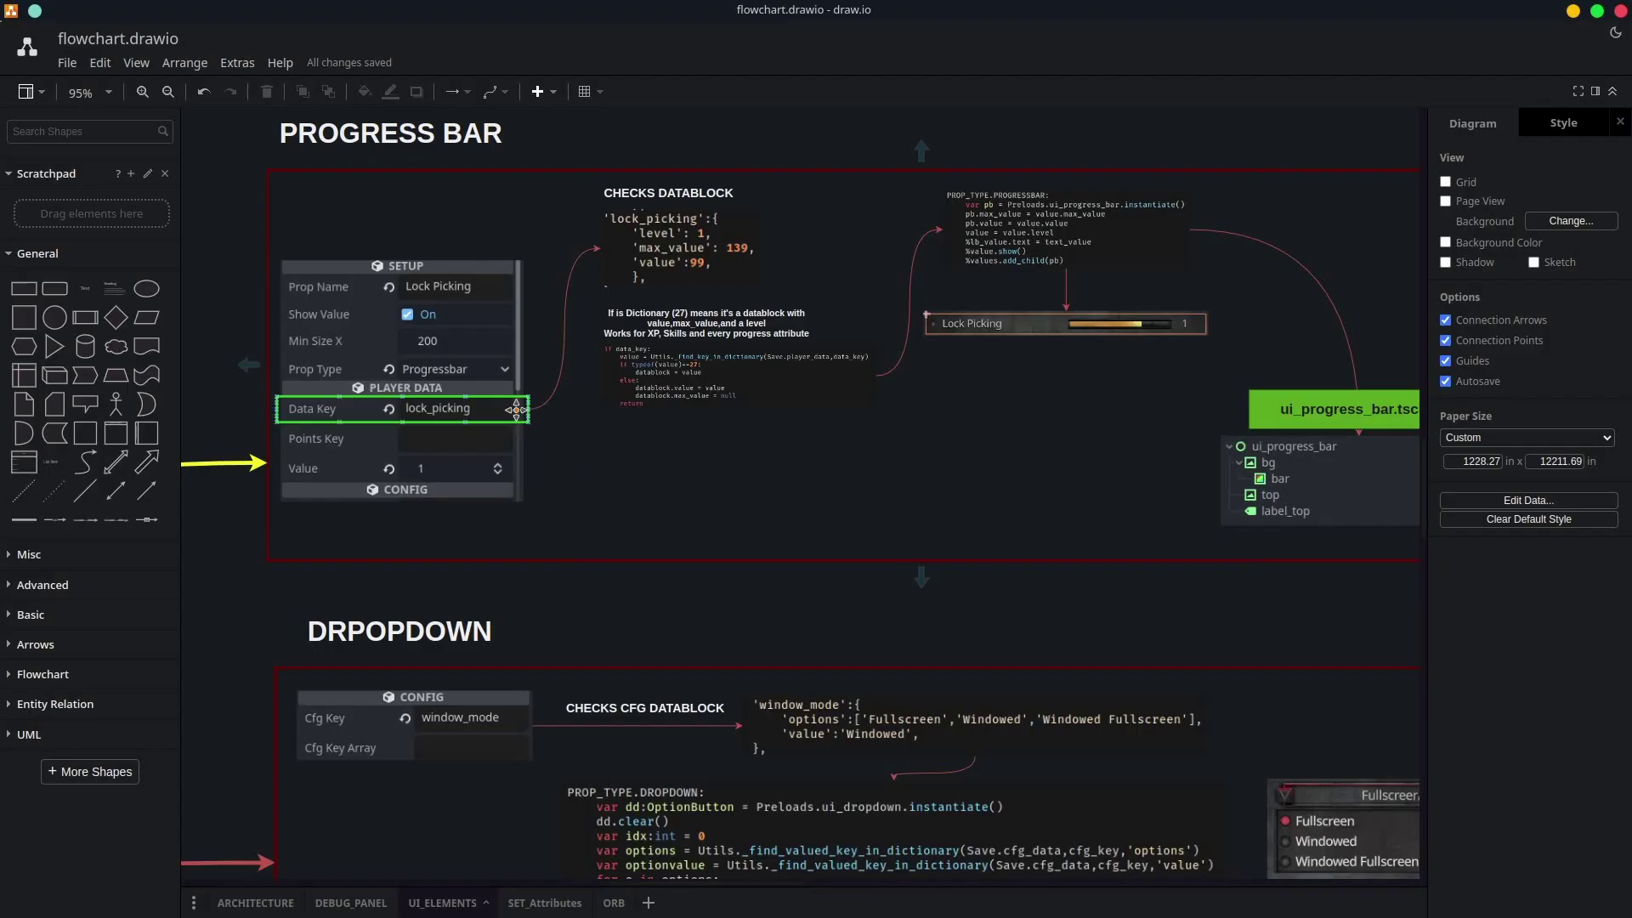
# - Switch to draw.io and examine the PROGRESS BAR section, from the lock_picking datablock to the progress bar code and resulting row
pyautogui.keyDown('ctrl'); pyautogui.scroll(5, 601, 421); pyautogui.keyUp('ctrl')
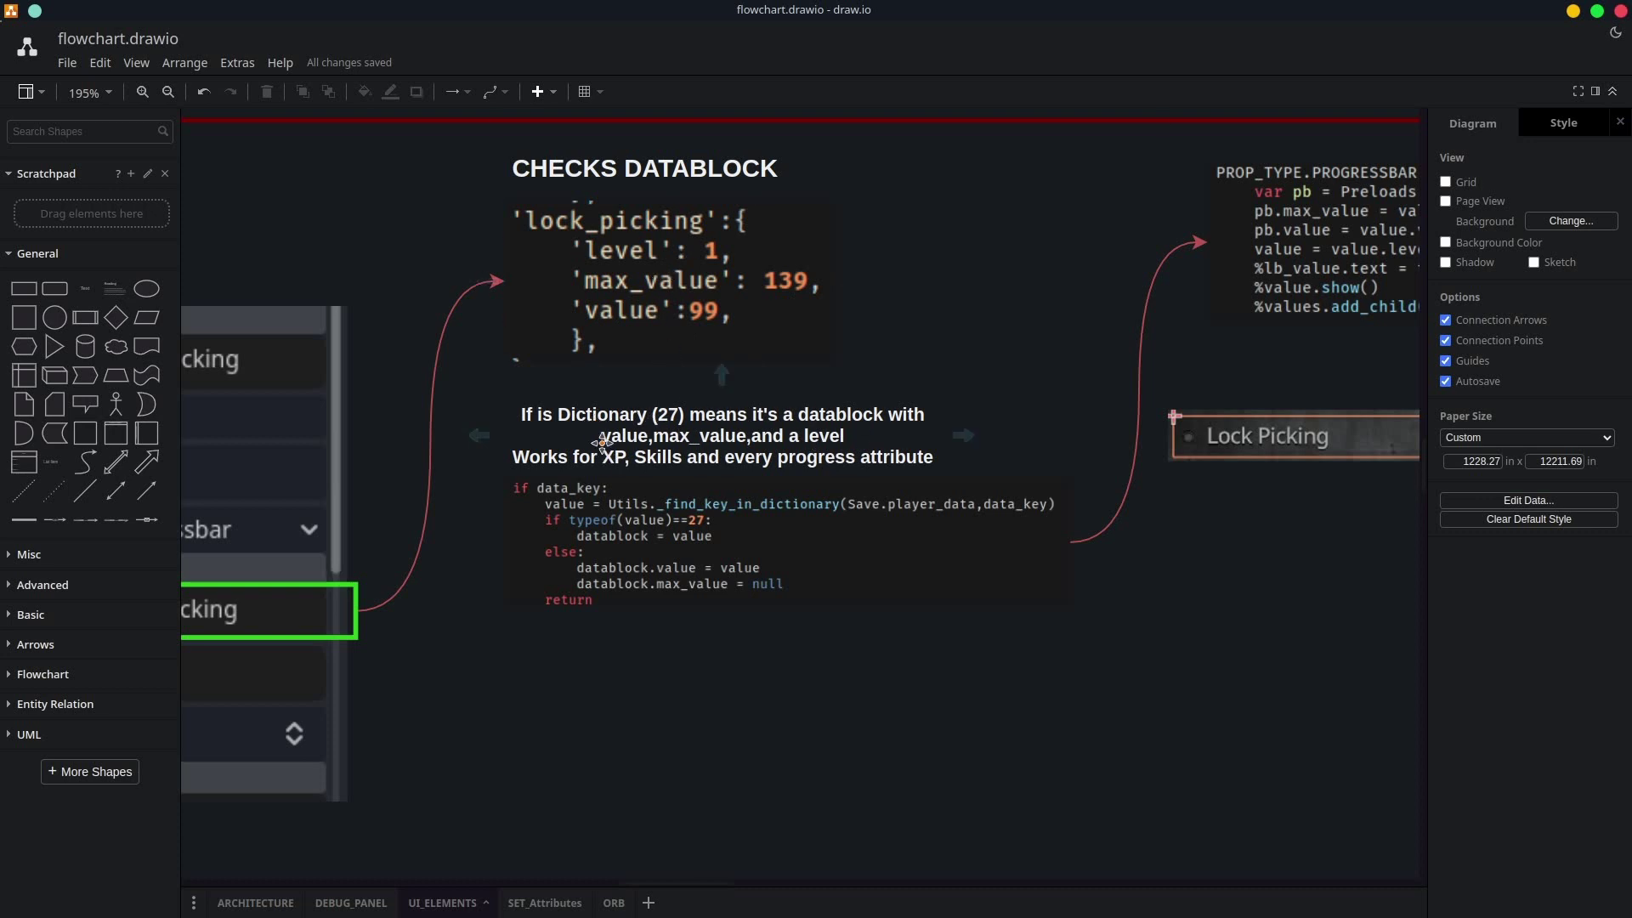
pyautogui.moveTo(1249, 595)
pyautogui.mouseDown(button='right')
pyautogui.moveTo(1141, 564)
pyautogui.moveTo(989, 580)
pyautogui.mouseUp(button='right')
pyautogui.click(571, 517)
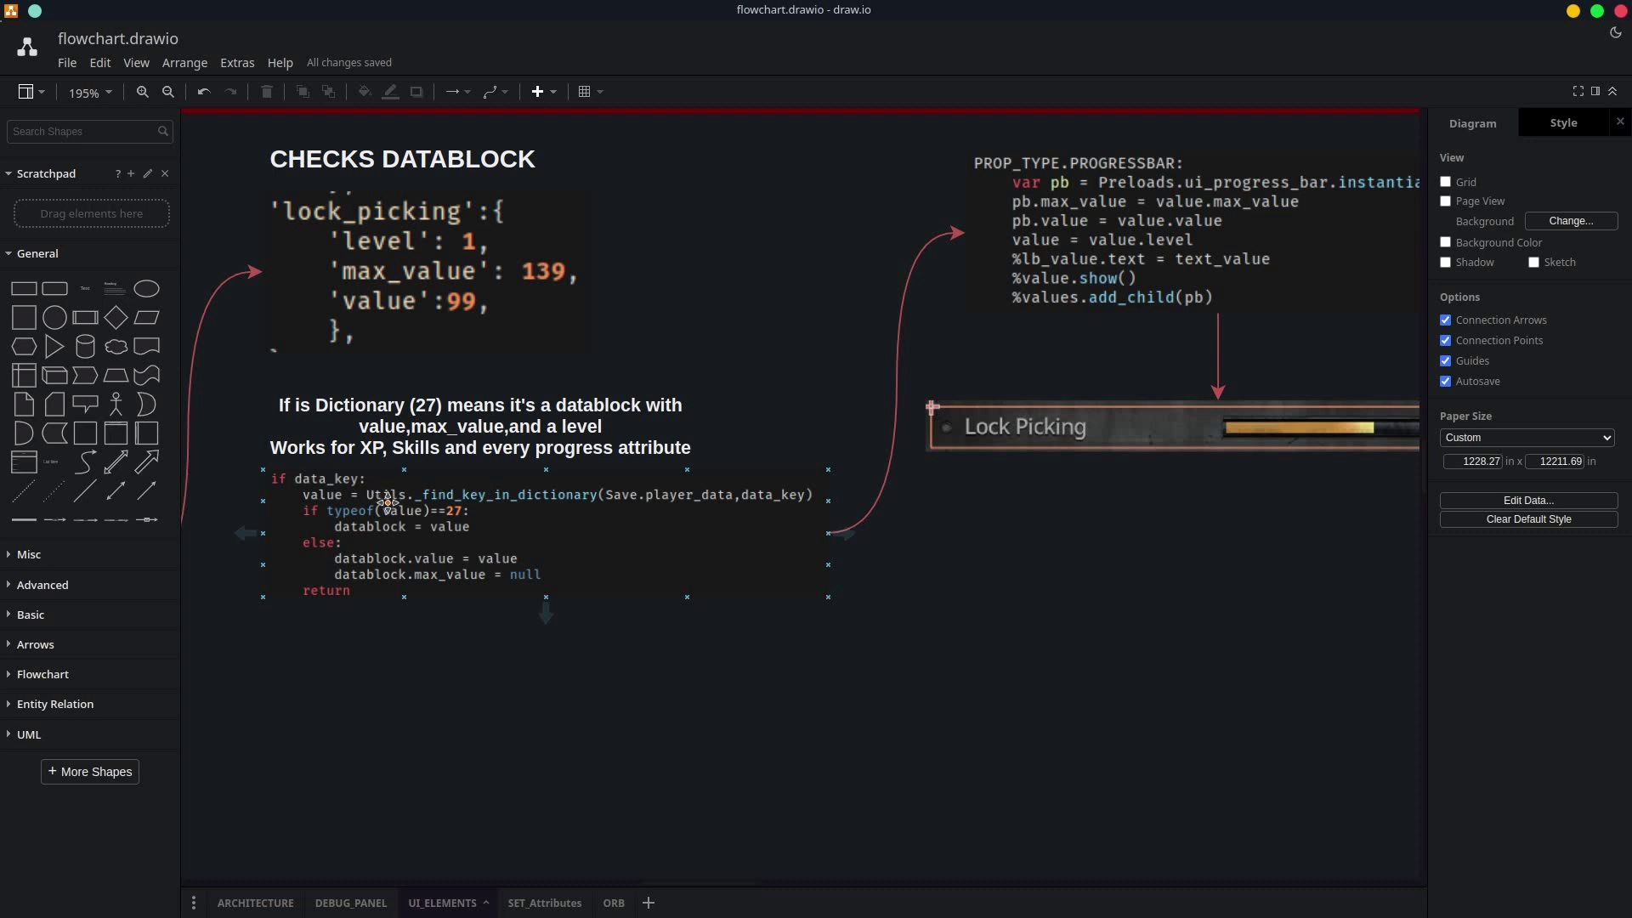
pyautogui.moveTo(1128, 507); pyautogui.dragTo(789, 558, button='right')
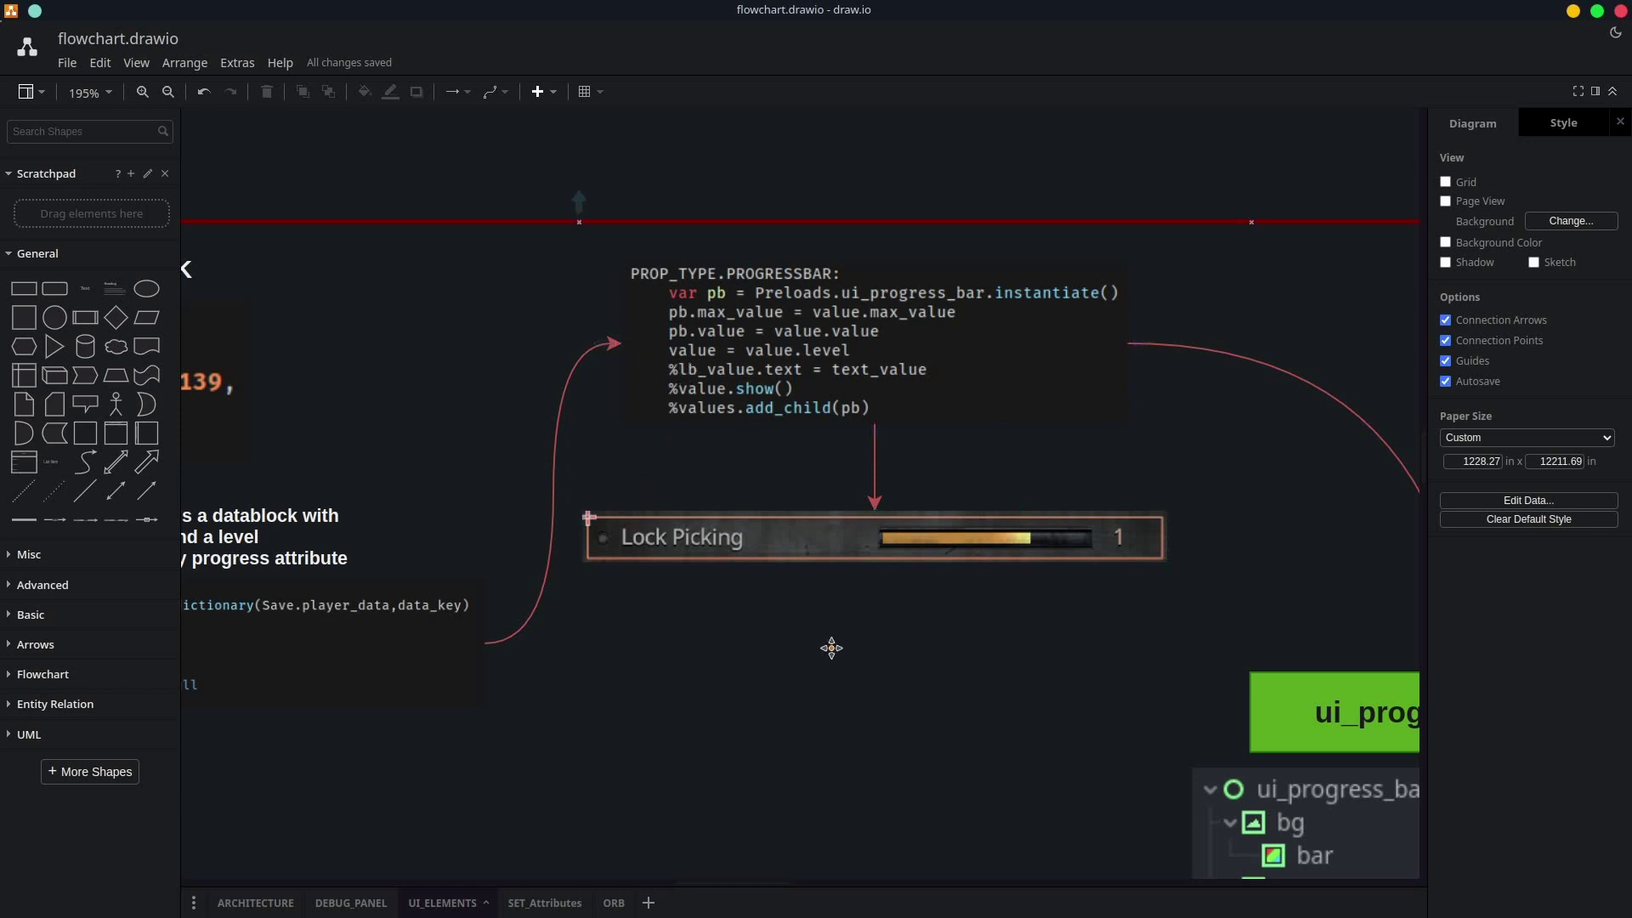
pyautogui.moveTo(832, 648); pyautogui.dragTo(672, 392, button='right')
pyautogui.moveTo(934, 411)
pyautogui.mouseDown(button='right')
pyautogui.moveTo(895, 401)
pyautogui.moveTo(769, 514)
pyautogui.moveTo(817, 510)
pyautogui.mouseUp(button='right')
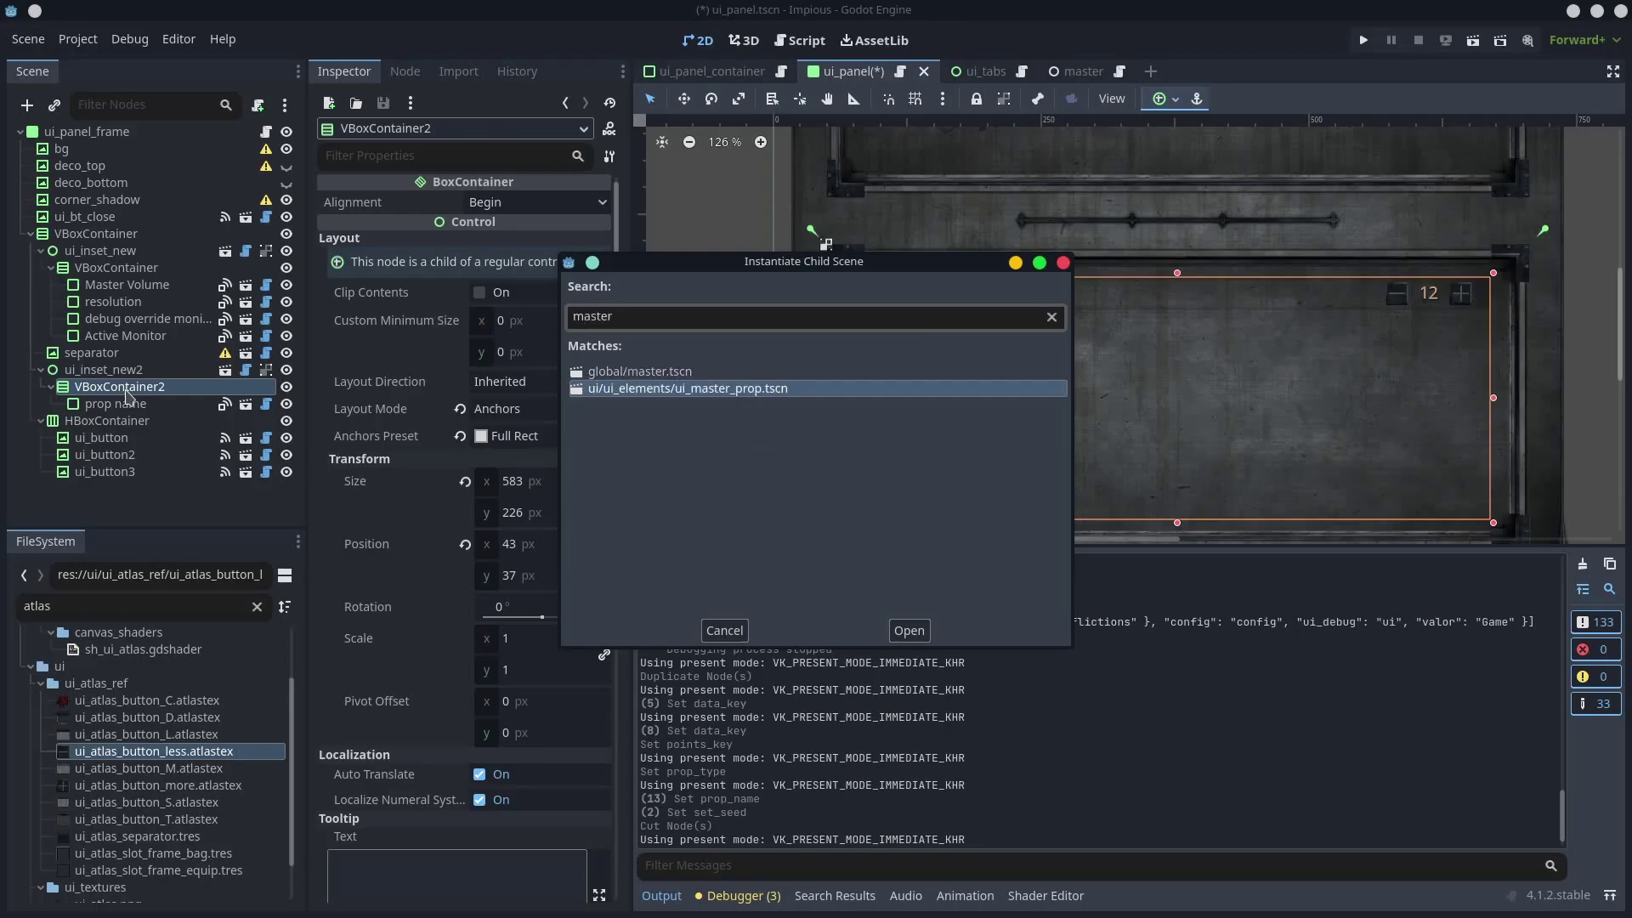
# - Instantiate ui_master_prop.tscn in VBoxContainer2 with Prop Type Progressbar, Data Key lock_picking and Set Seed 5
pyautogui.press('Return')
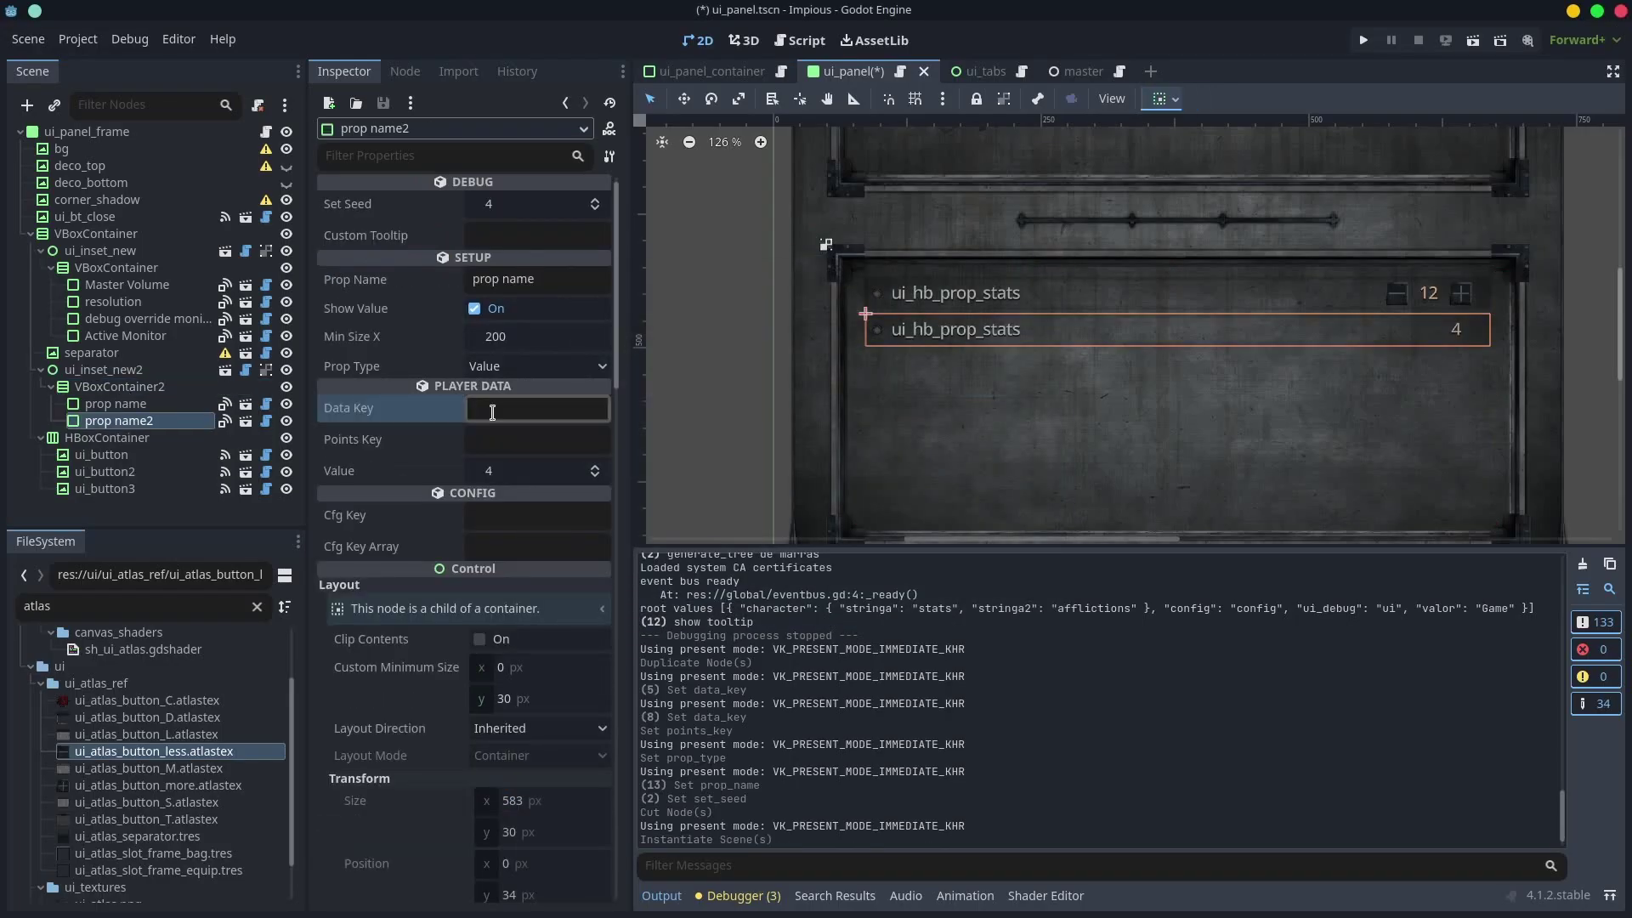
pyautogui.click(523, 373)
pyautogui.click(513, 407)
pyautogui.write('lock_picking')
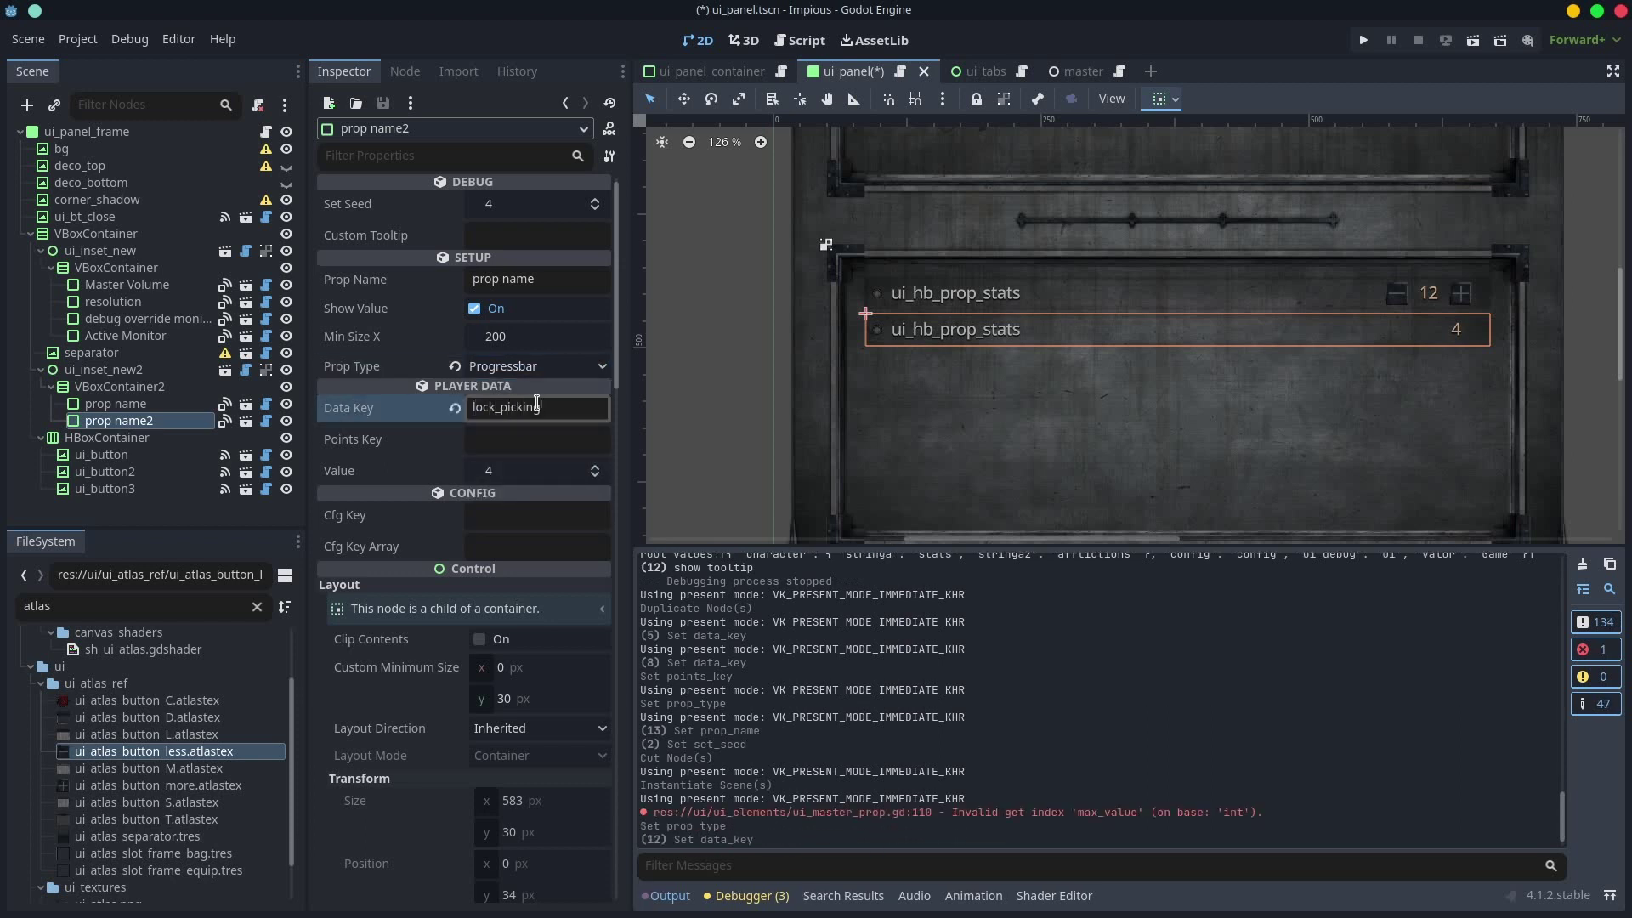
pyautogui.click(594, 201)
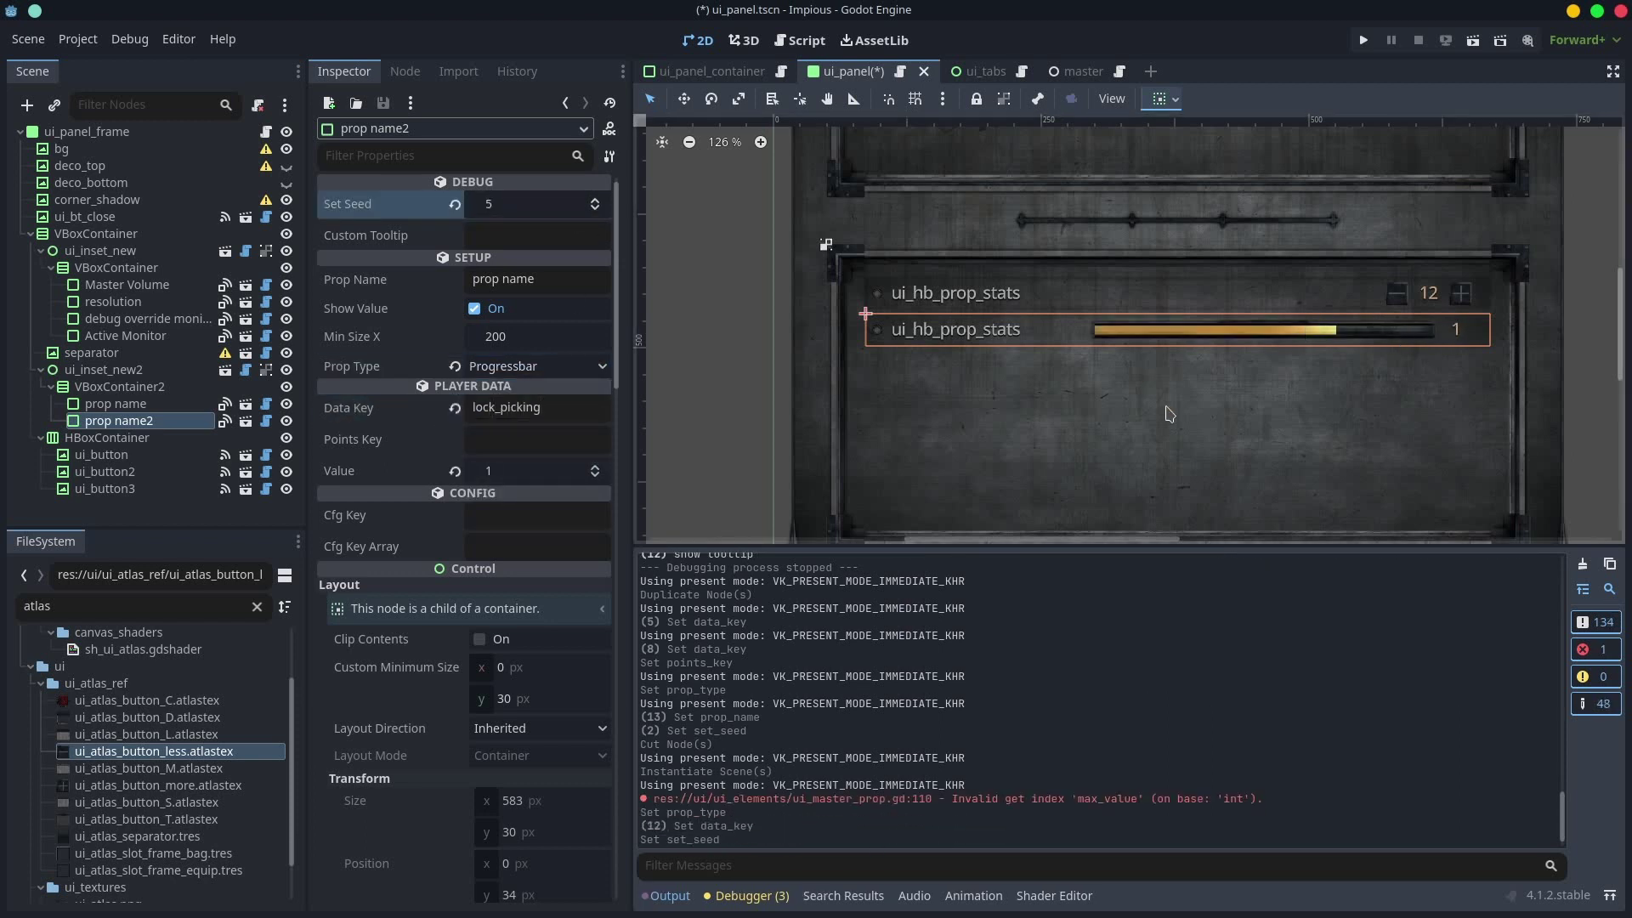
pyautogui.click(489, 235)
# - Switch to draw.io and examine the DROPDOWN section, including the window_mode config datablock and the dropdown code
pyautogui.hotkey('alt', 'Tab')
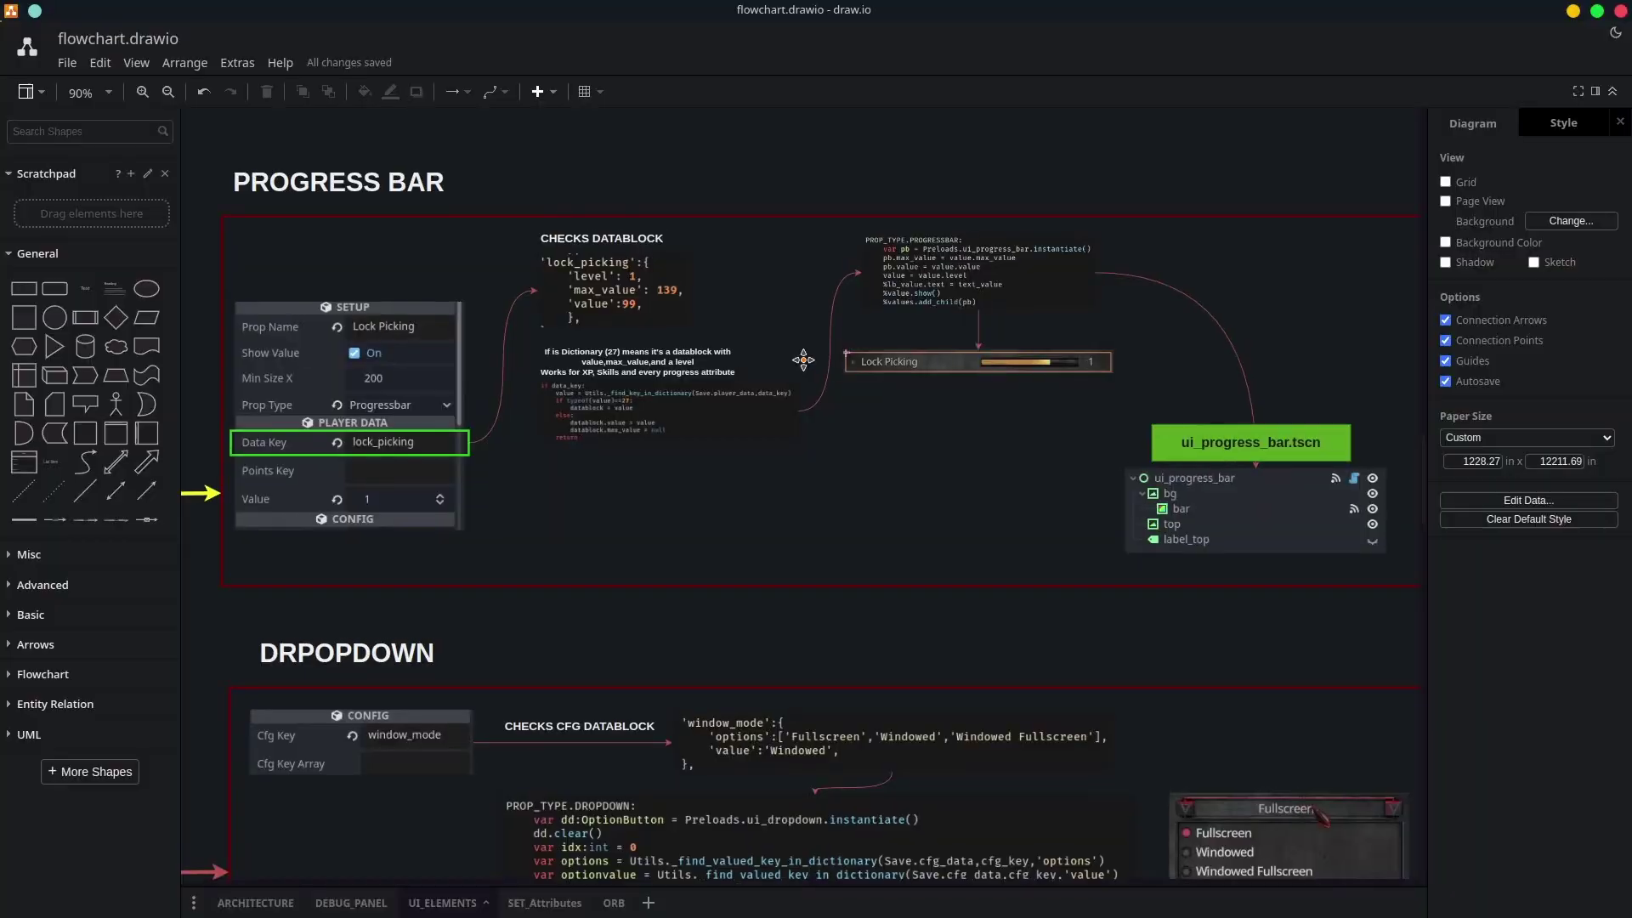
pyautogui.moveTo(803, 383); pyautogui.dragTo(834, 110, button='middle')
pyautogui.moveTo(892, 534)
pyautogui.mouseDown(button='middle')
pyautogui.moveTo(872, 438)
pyautogui.moveTo(810, 375)
pyautogui.moveTo(856, 393)
pyautogui.moveTo(878, 315)
pyautogui.mouseUp(button='middle')
pyautogui.keyDown('ctrl'); pyautogui.scroll(-1, 809, 378); pyautogui.keyUp('ctrl')
pyautogui.keyDown('ctrl'); pyautogui.scroll(1, 803, 340); pyautogui.keyUp('ctrl')
pyautogui.click(430, 195)
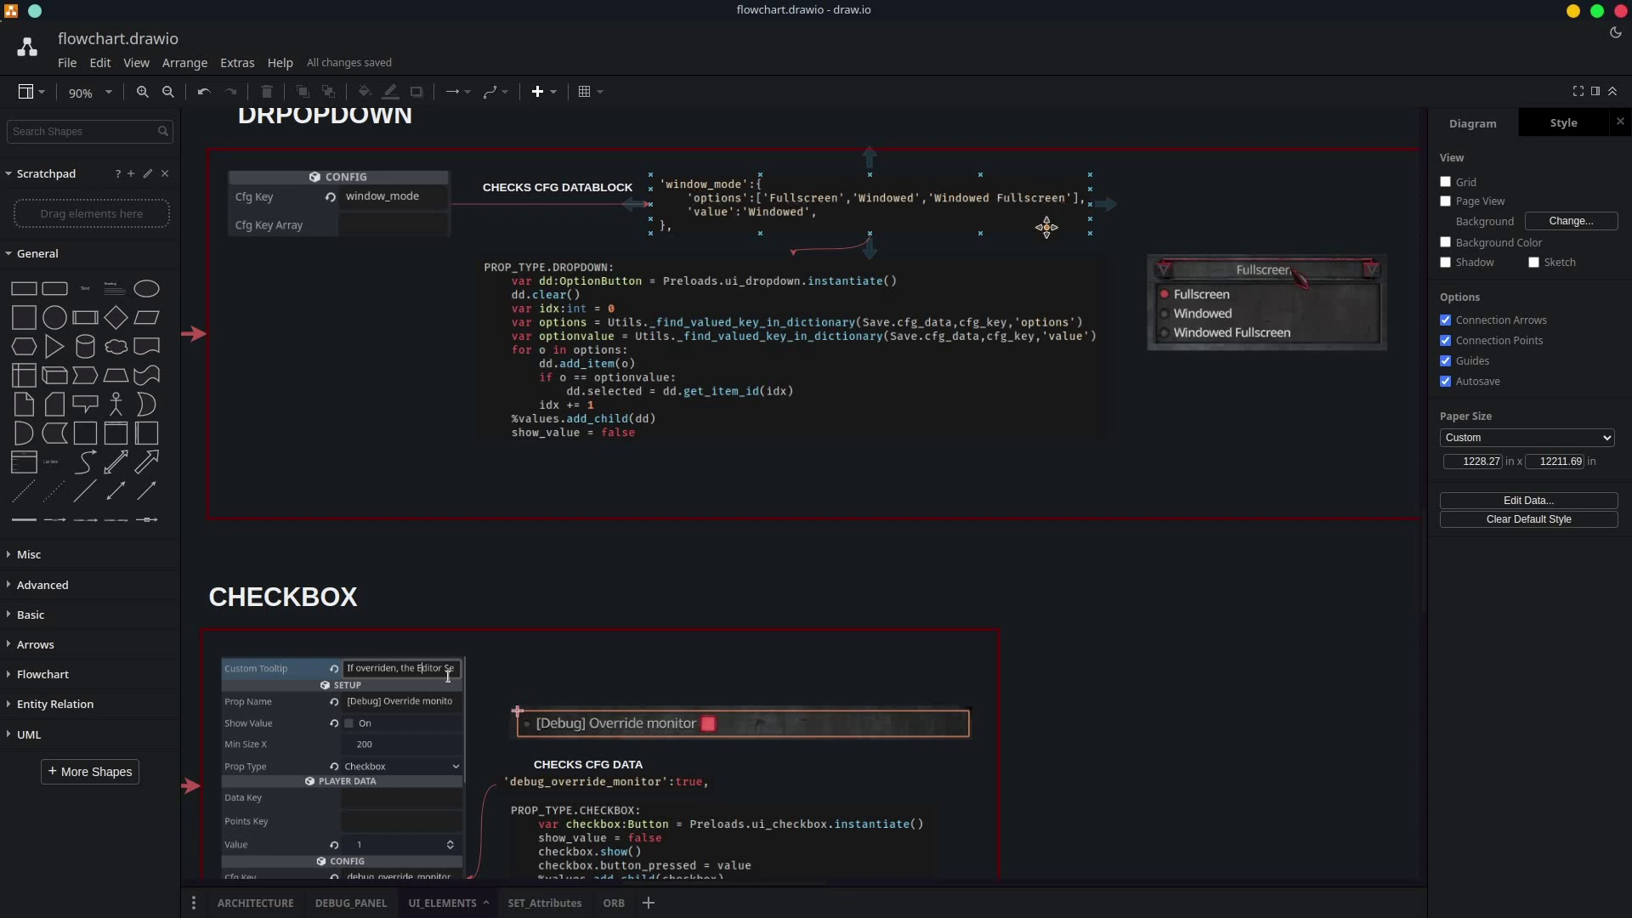
pyautogui.click(759, 362)
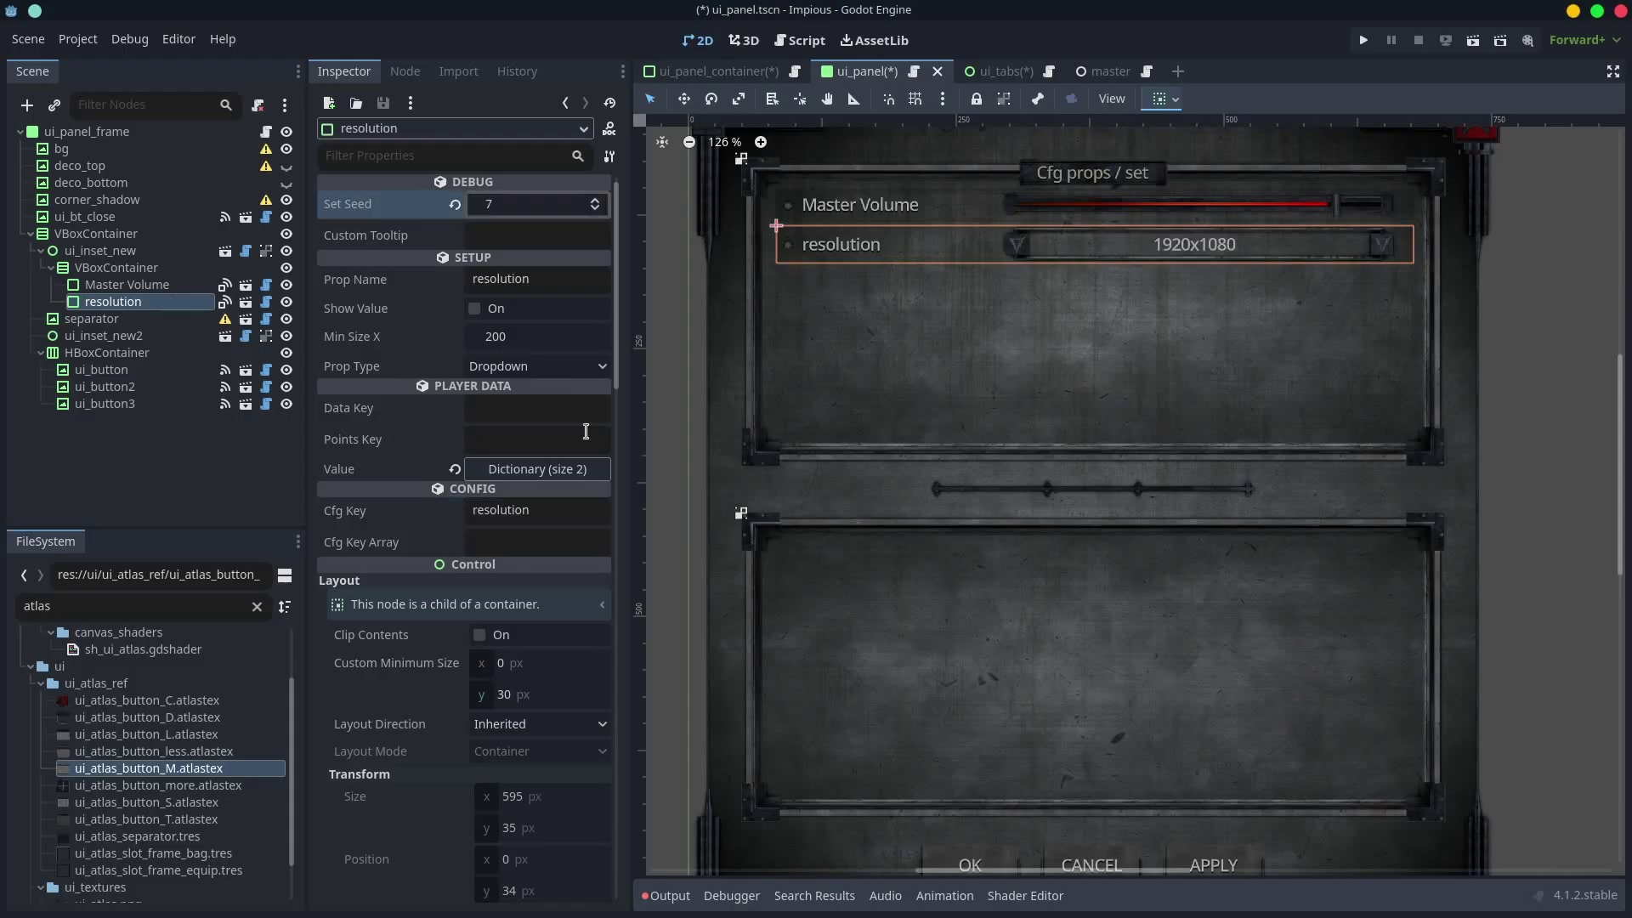
# - In Godot, try language and window_mode as the resolution row's Cfg Key, and restore it to resolution
pyautogui.write('language')
pyautogui.press('Return')
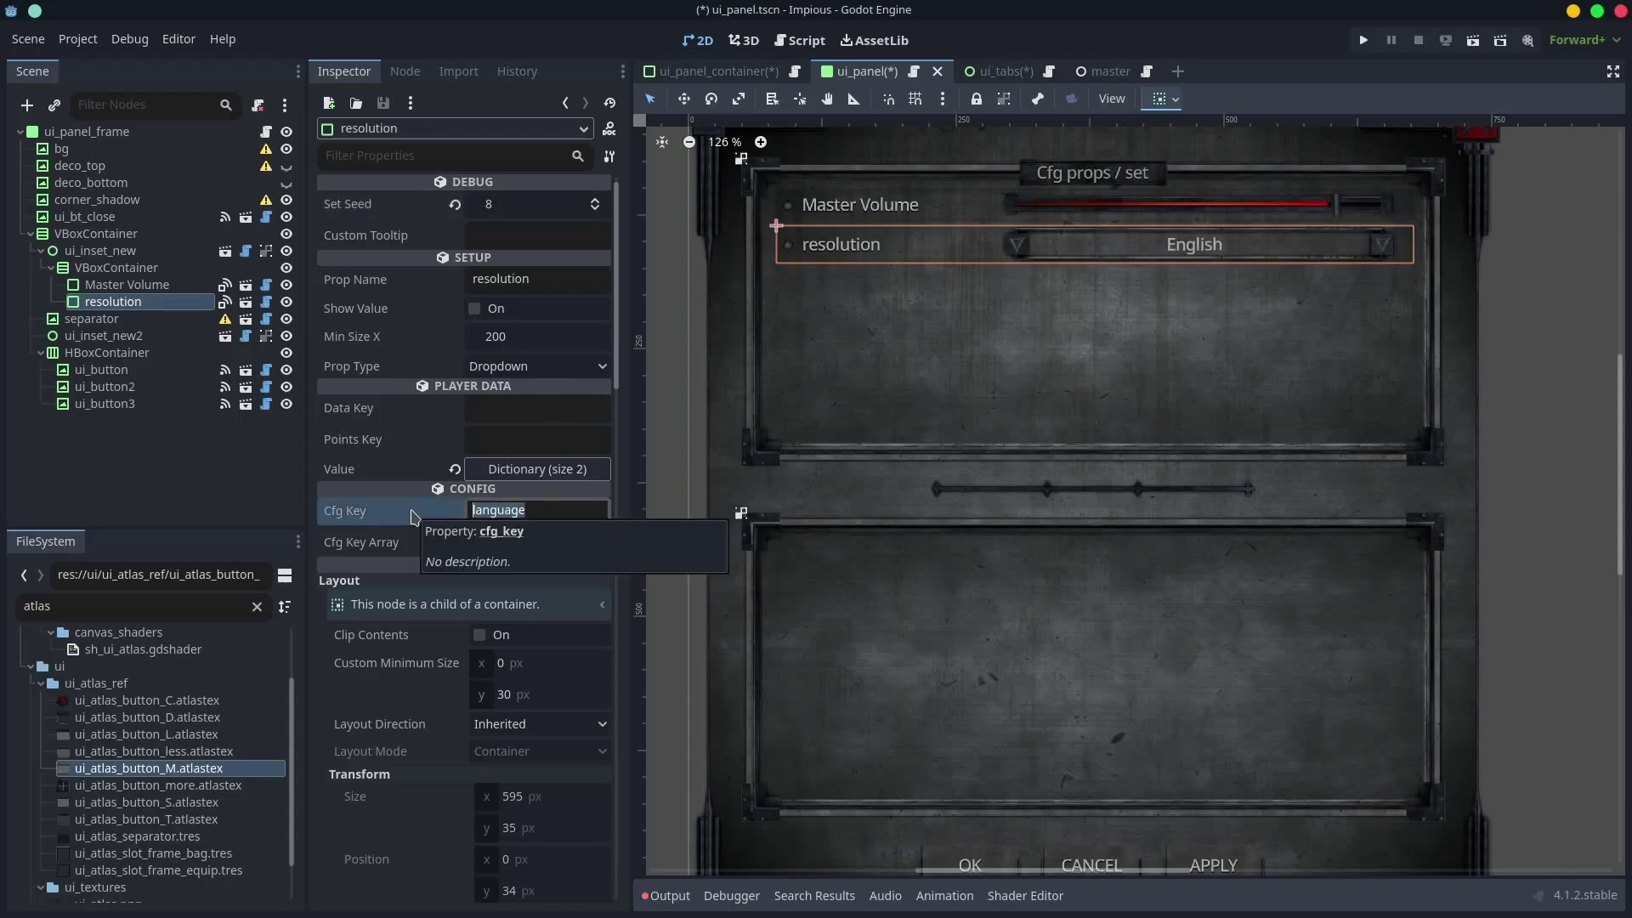
pyautogui.write('mode')
pyautogui.press('Return')
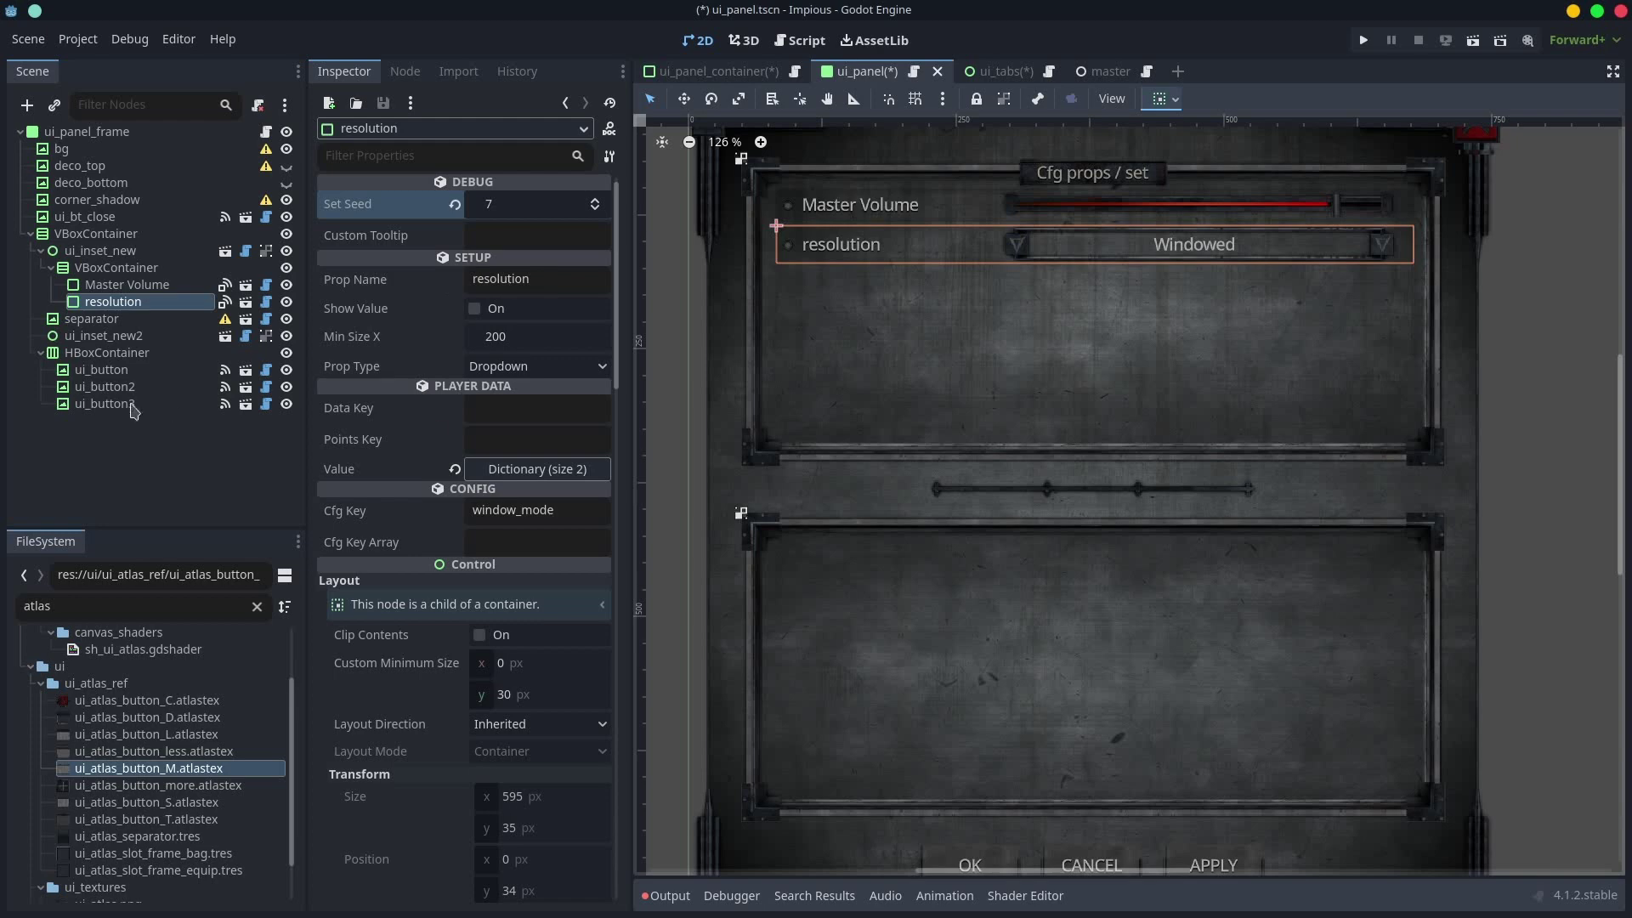
pyautogui.moveTo(575, 517); pyautogui.dragTo(386, 483)
pyautogui.write('resolution')
pyautogui.click(594, 201)
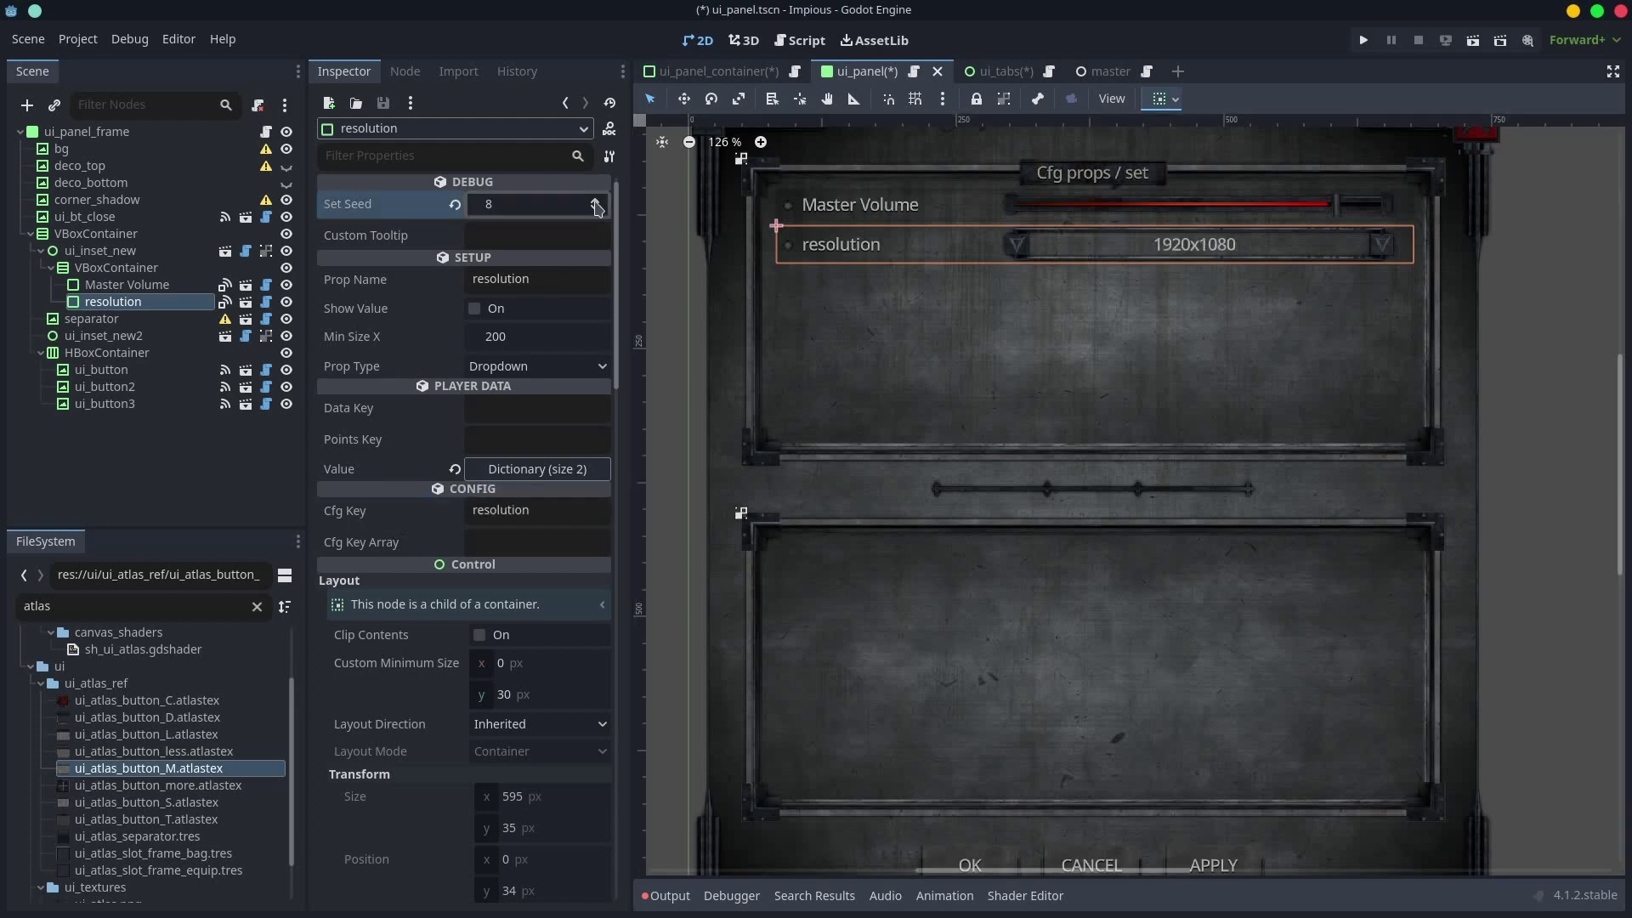
# - Switch to draw.io and examine the SPINBOX and SLIDER sections with their active_monitor and master_volume config keys
pyautogui.hotkey('alt', 'Tab')
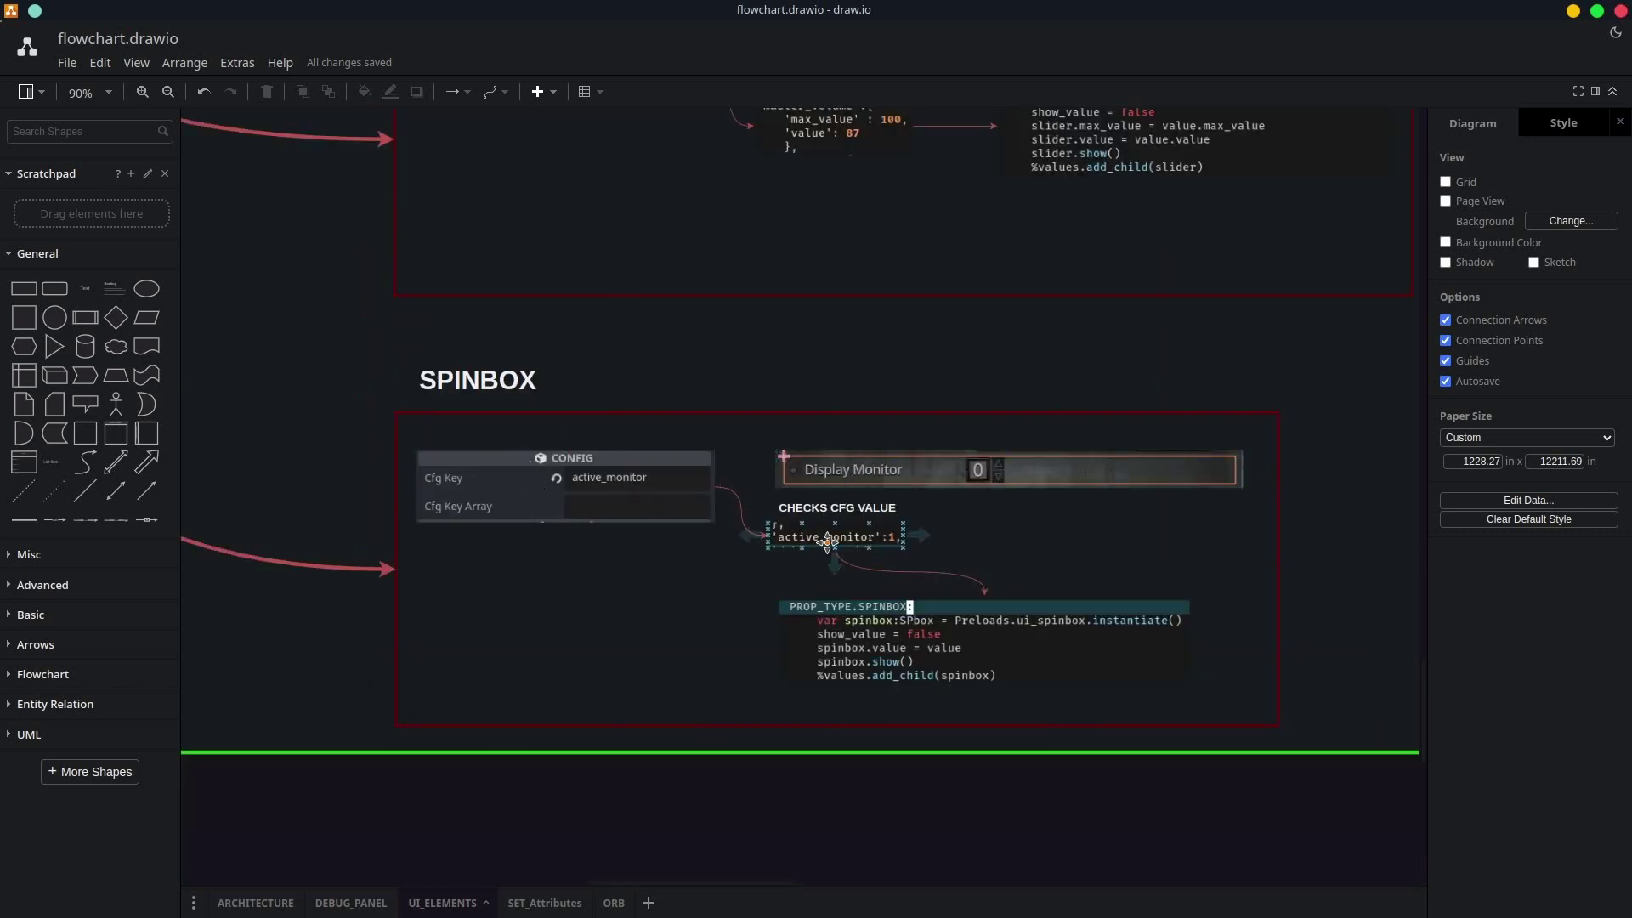
pyautogui.scroll(4, 373, 332)
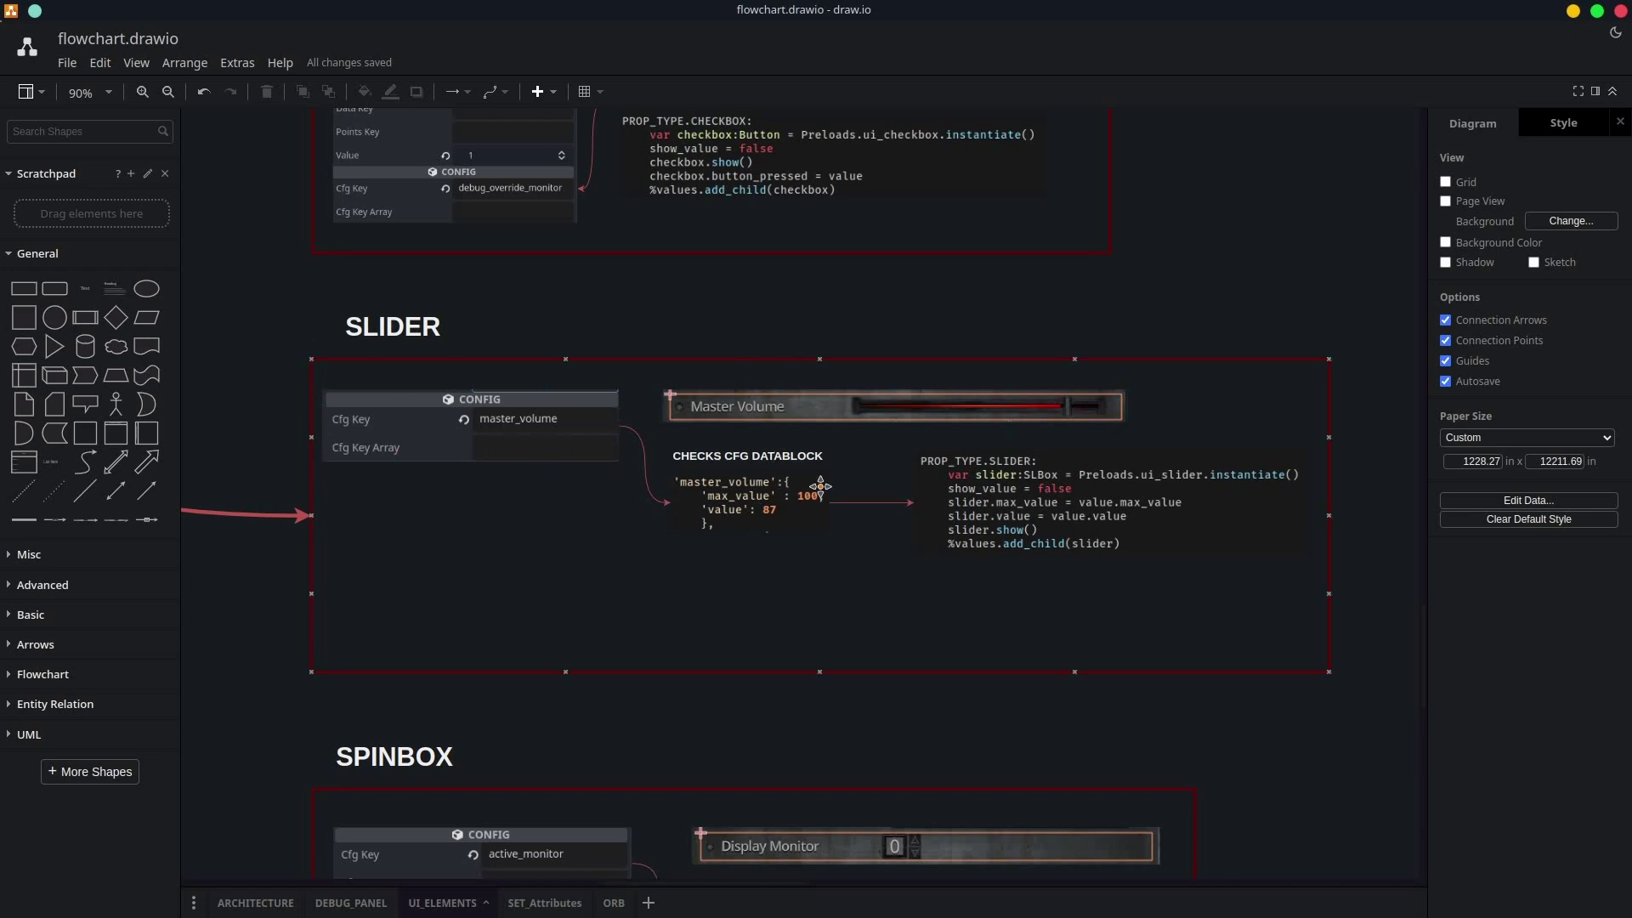
pyautogui.scroll(-3, 1075, 585)
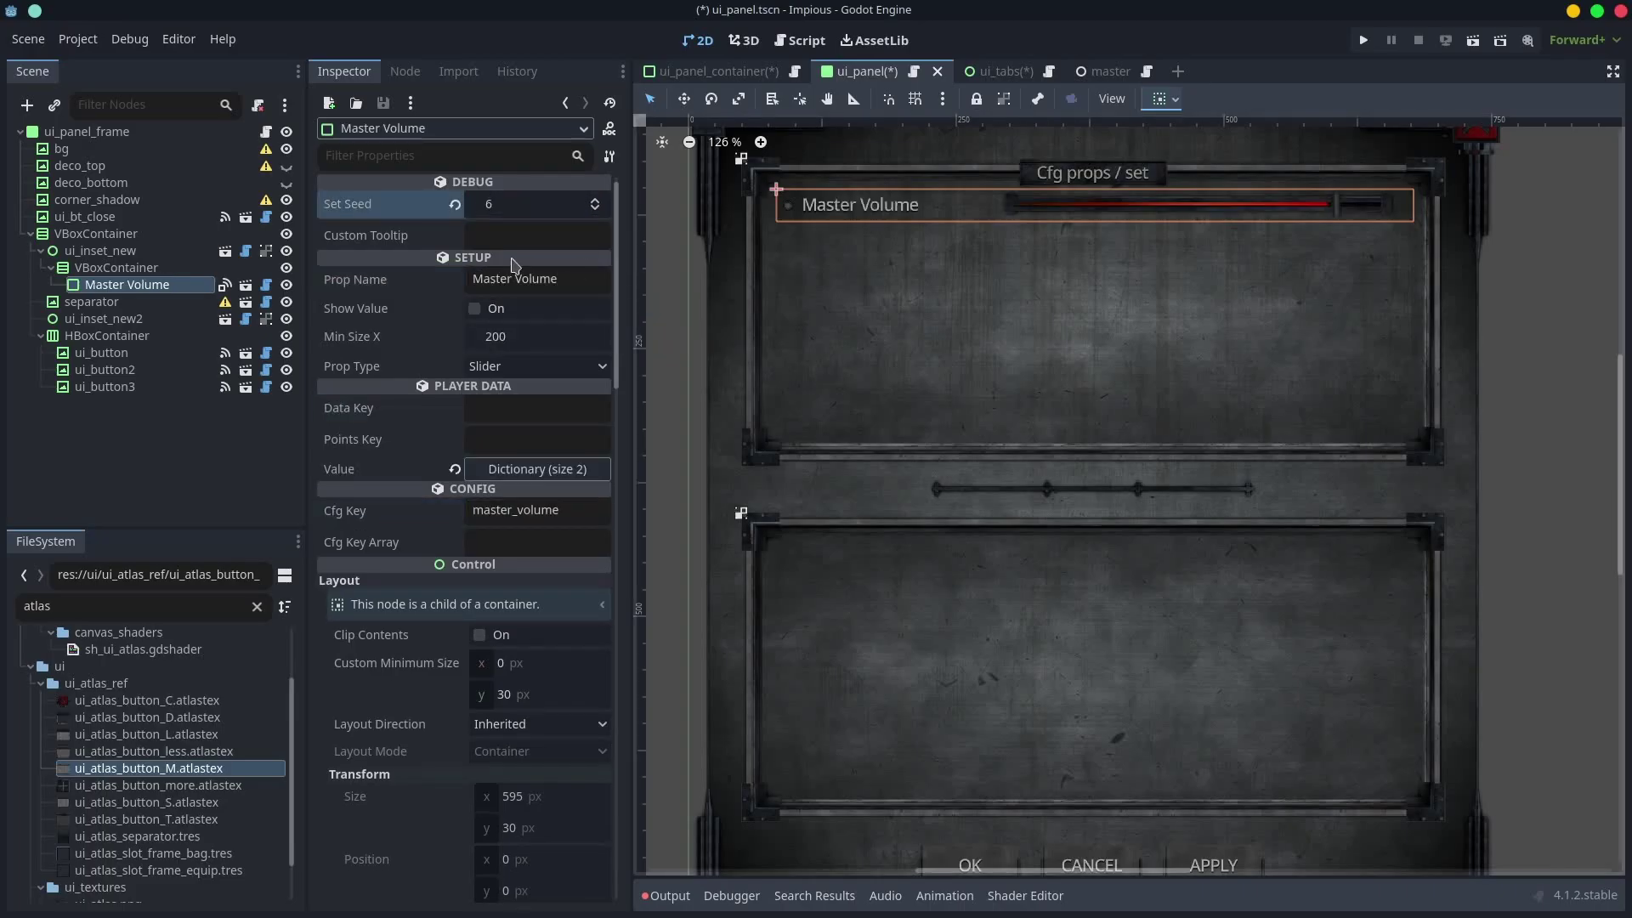
# - In Godot, duplicate the Master Volume row, name the copy resolution and set its Prop Type to Dropdown
pyautogui.hotkey('ctrl', 'd')
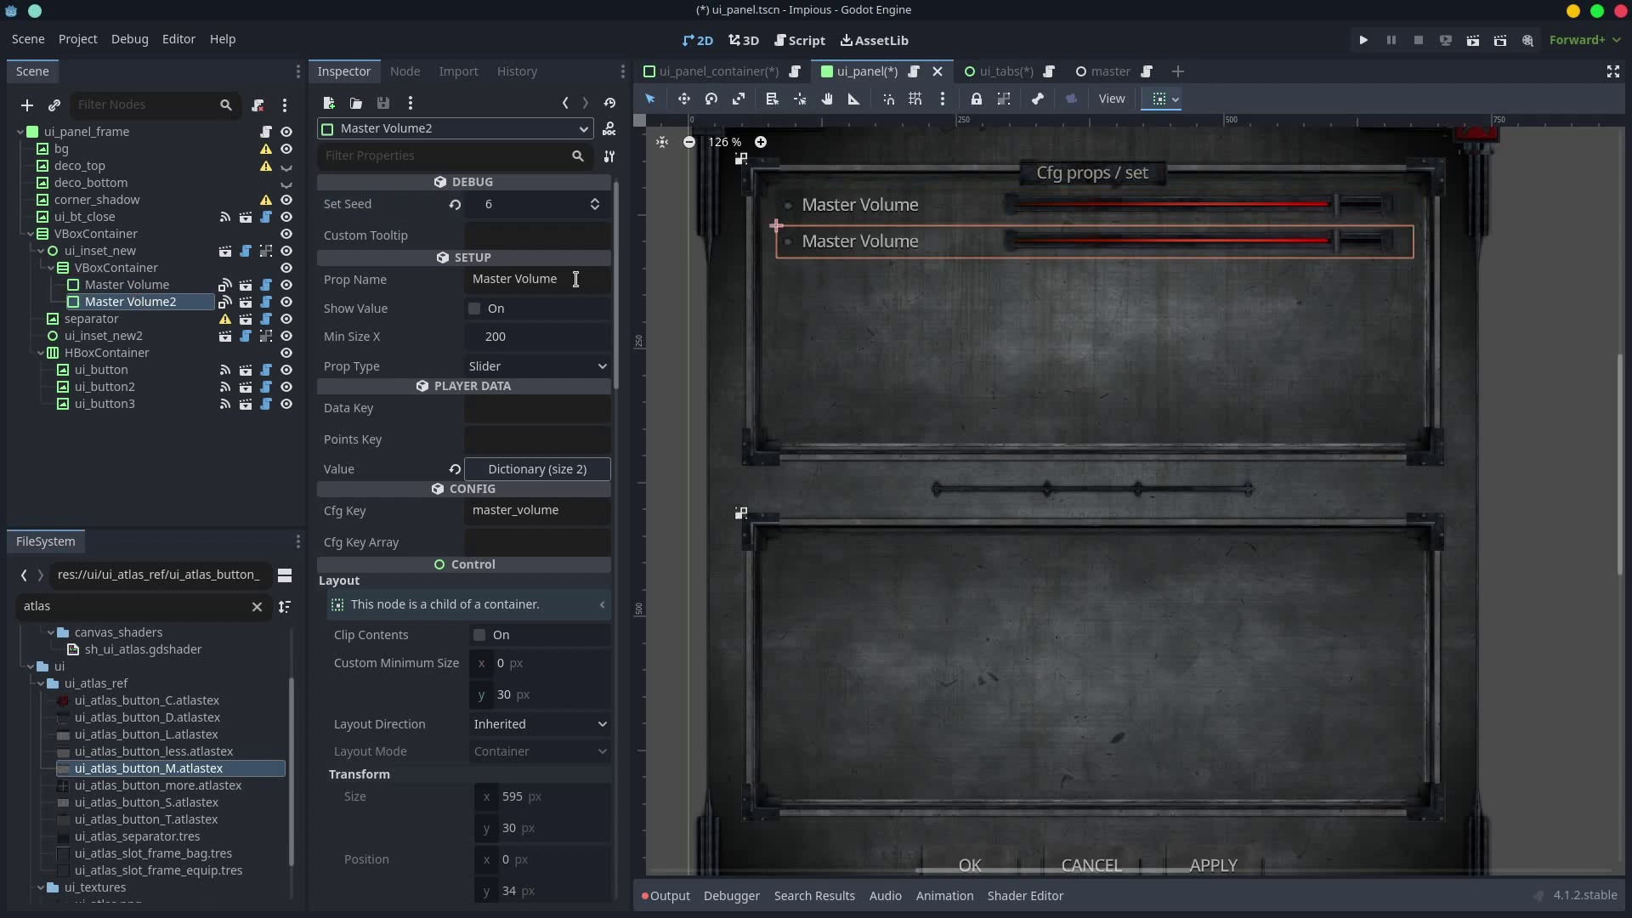
pyautogui.tripleClick(576, 279)
pyautogui.write('resolution')
pyautogui.click(537, 366)
pyautogui.click(538, 437)
# - Try other Cfg Keys such as window_mode on the new dropdown row, settling on resolution with Set Seed 8
pyautogui.doubleClick(525, 510)
pyautogui.write('resolutionlanguage')
pyautogui.press('Return')
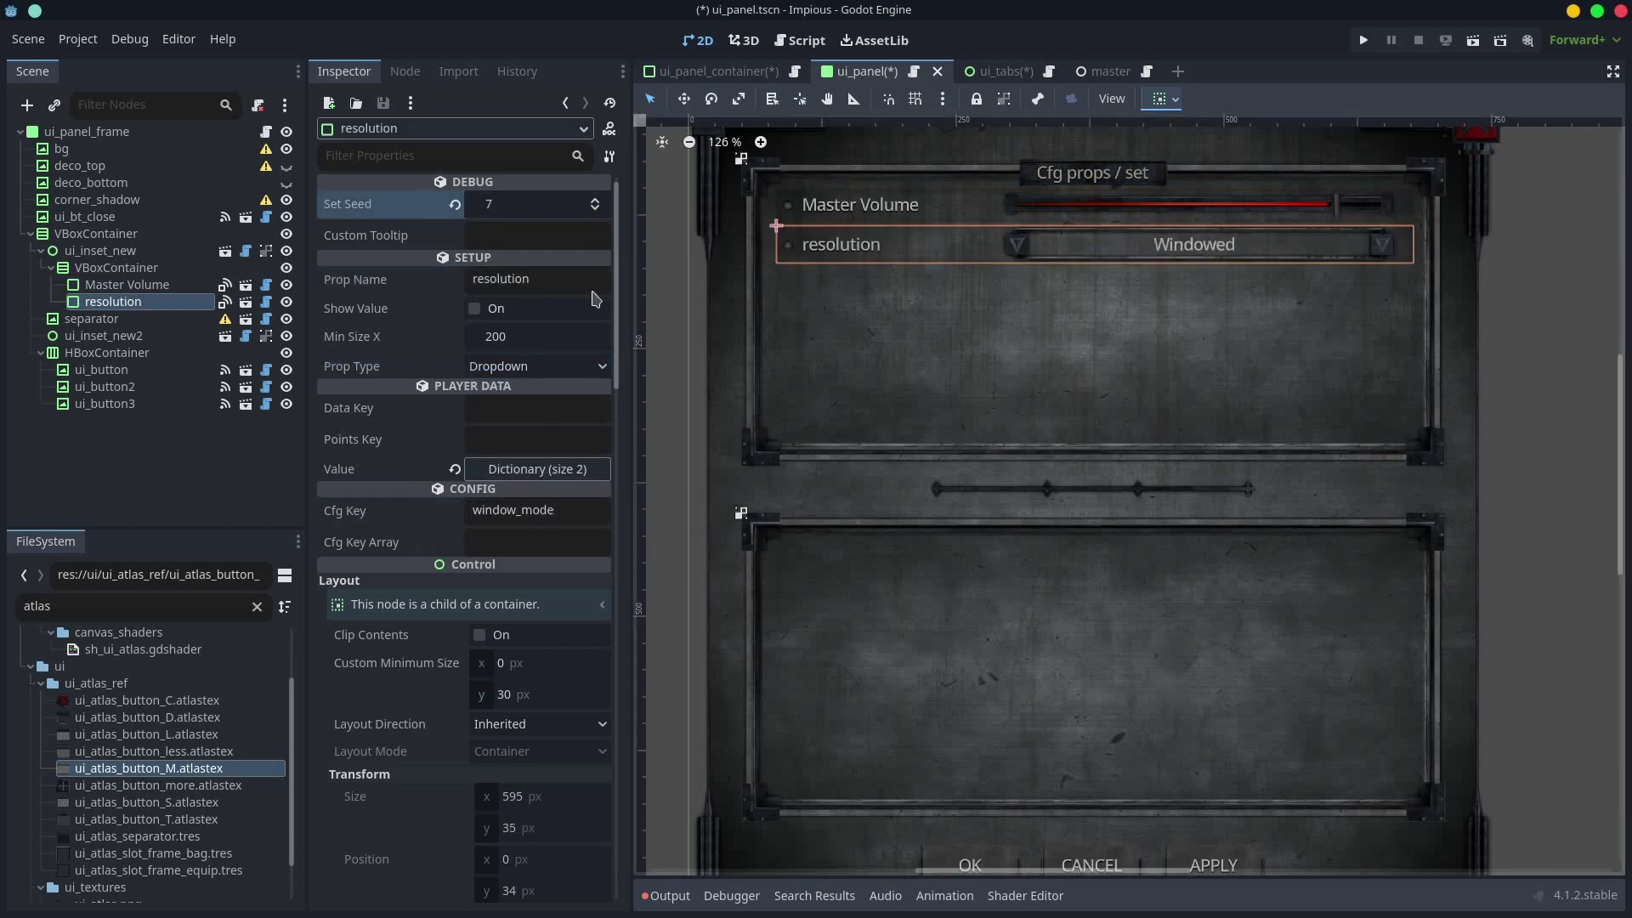
pyautogui.doubleClick(524, 510)
pyautogui.write('resolution')
pyautogui.click(594, 199)
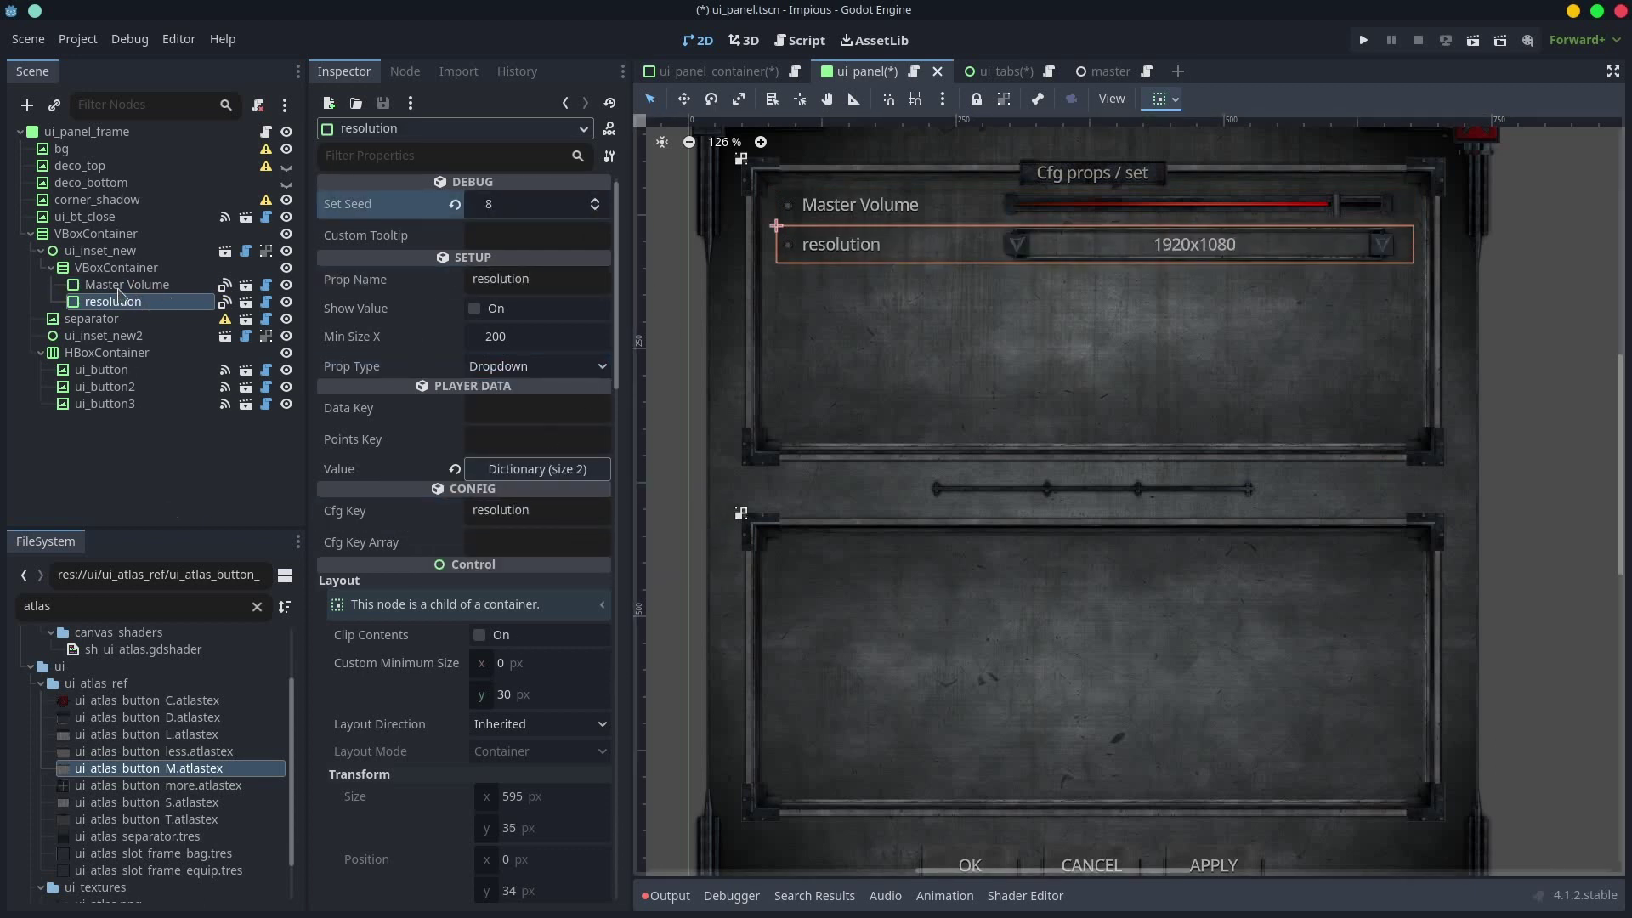
# - Duplicate the resolution row as a Checkbox named debug override monitor, with Cfg Key debug_override_monitor and Set Seed 6
pyautogui.hotkey('ctrl', 'd')
pyautogui.click(537, 366)
pyautogui.click(515, 464)
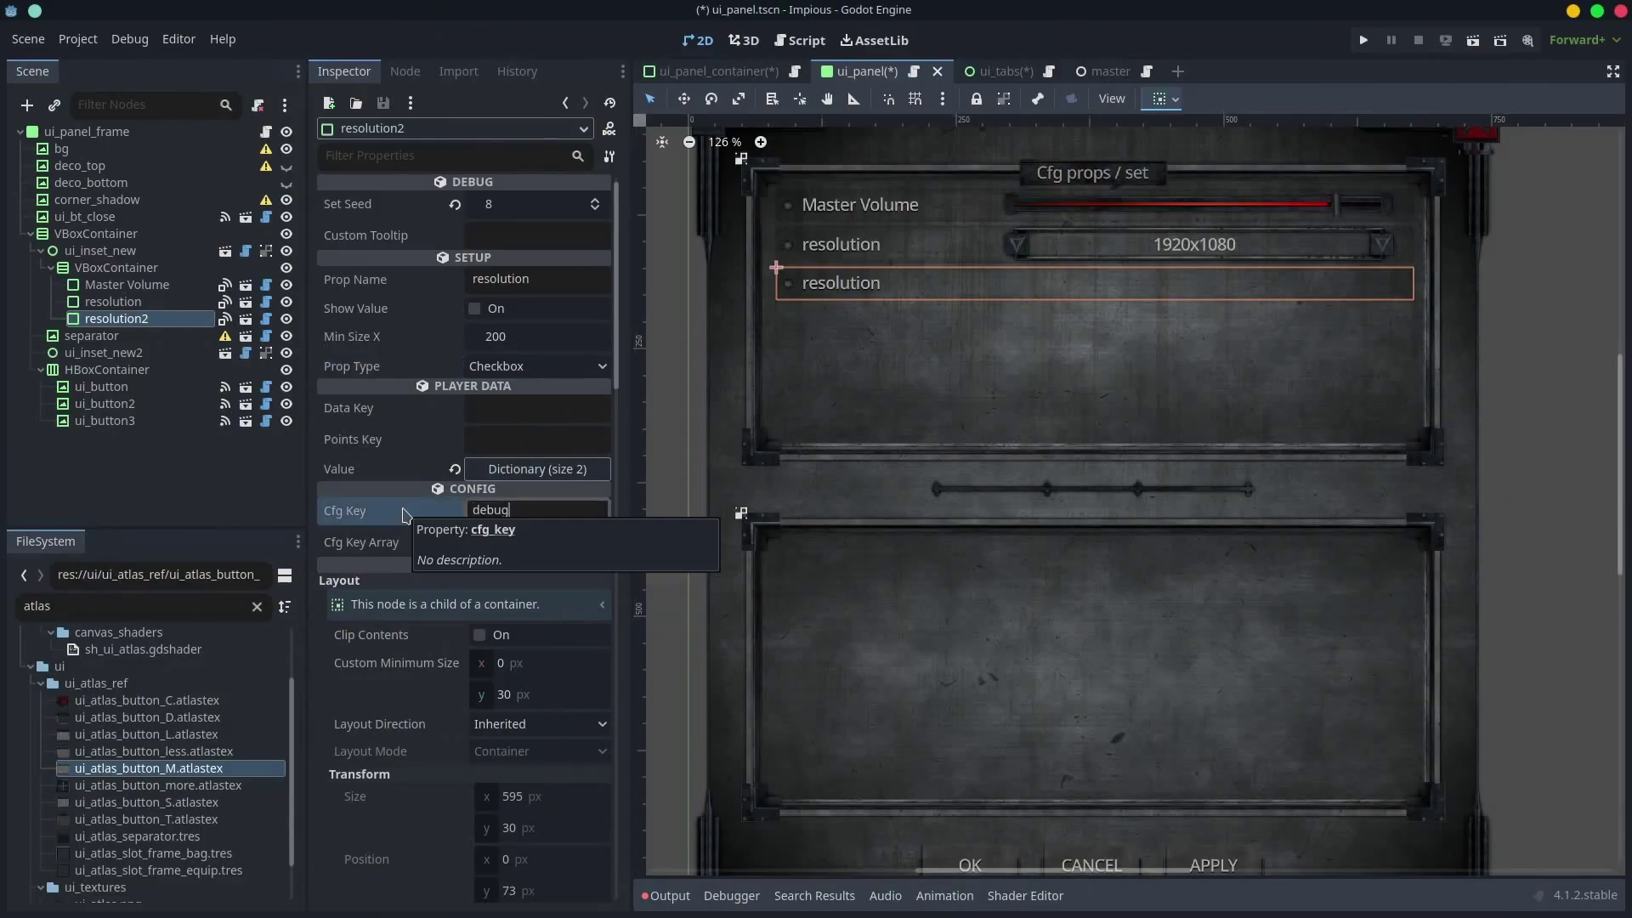
pyautogui.click(596, 209)
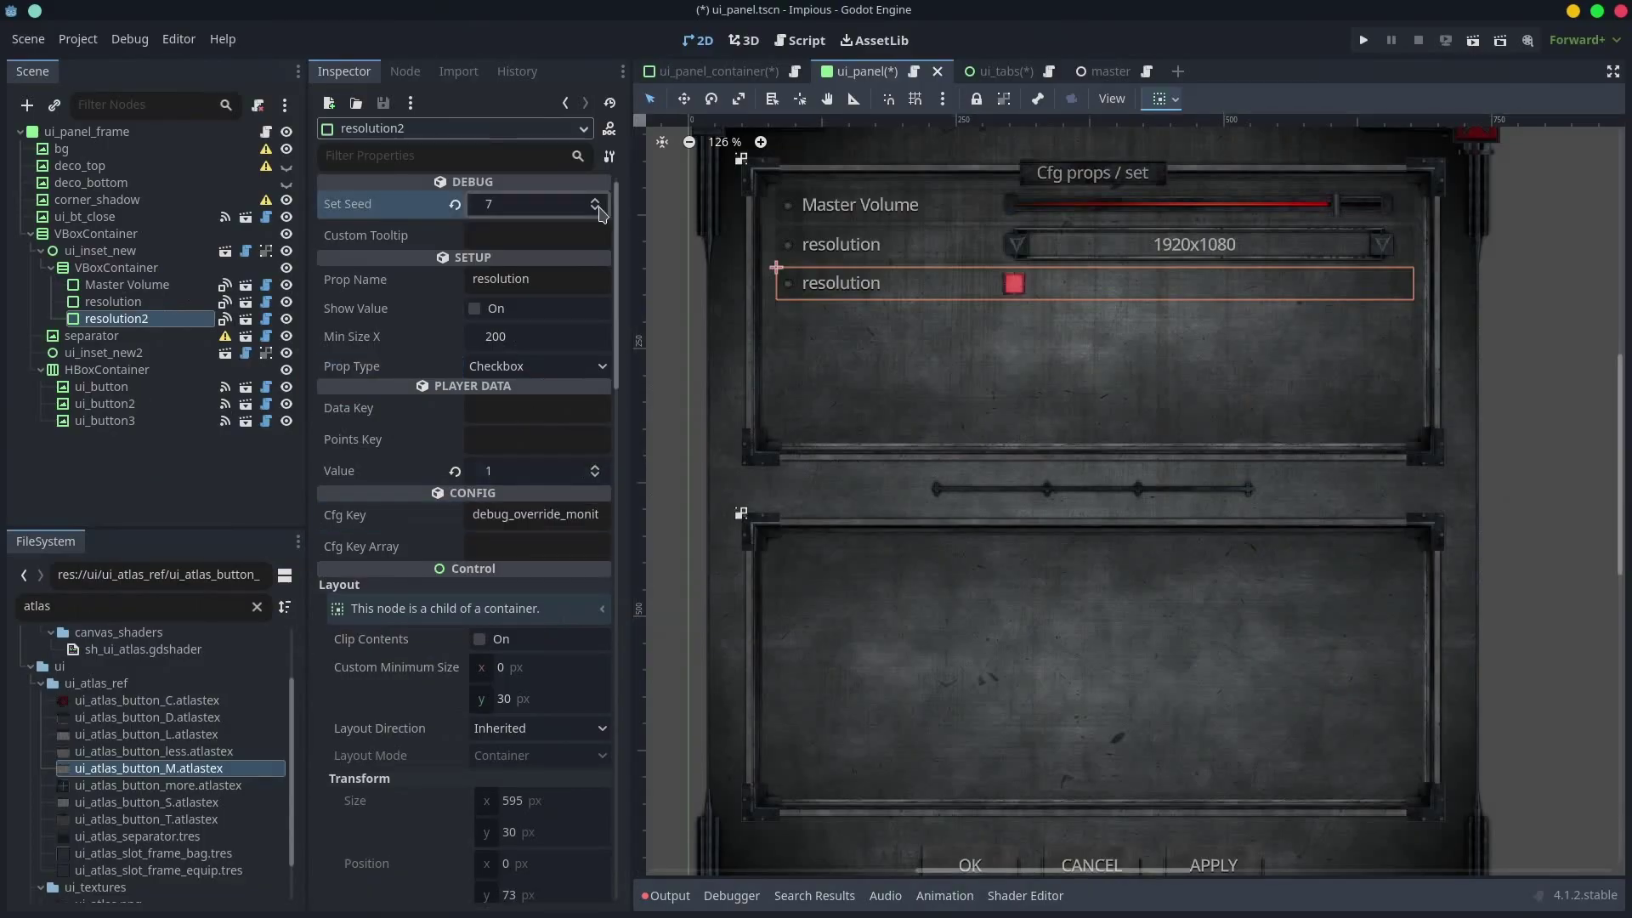
pyautogui.click(599, 212)
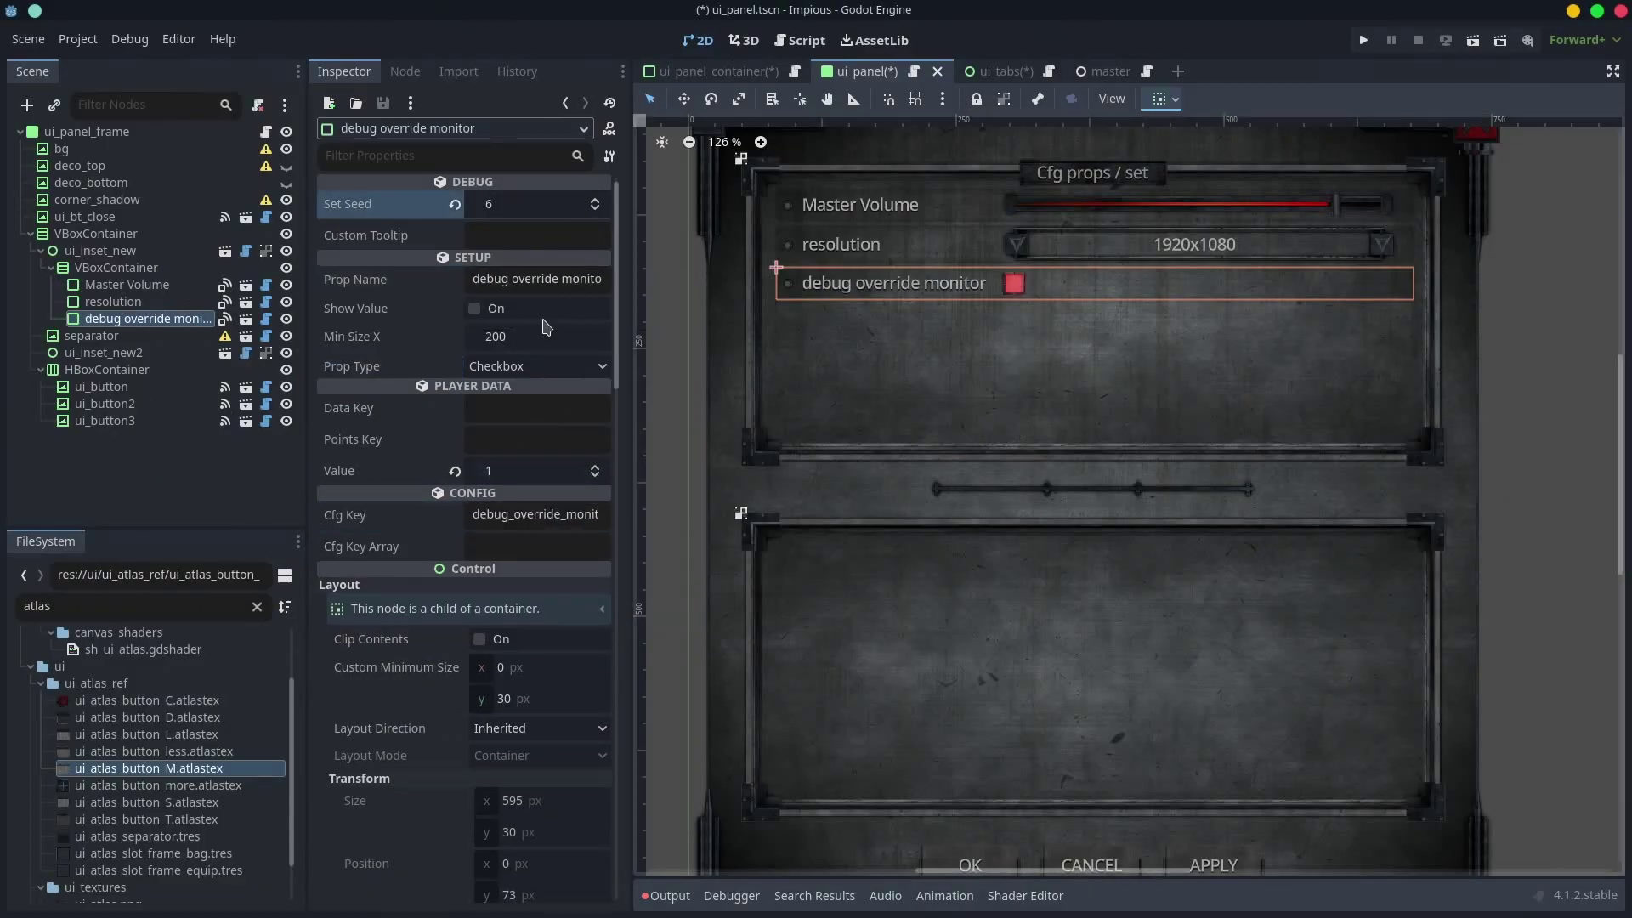
# - Try c_gore as the checkbox row's Cfg Key and restore debug_override_monitor
pyautogui.click(596, 209)
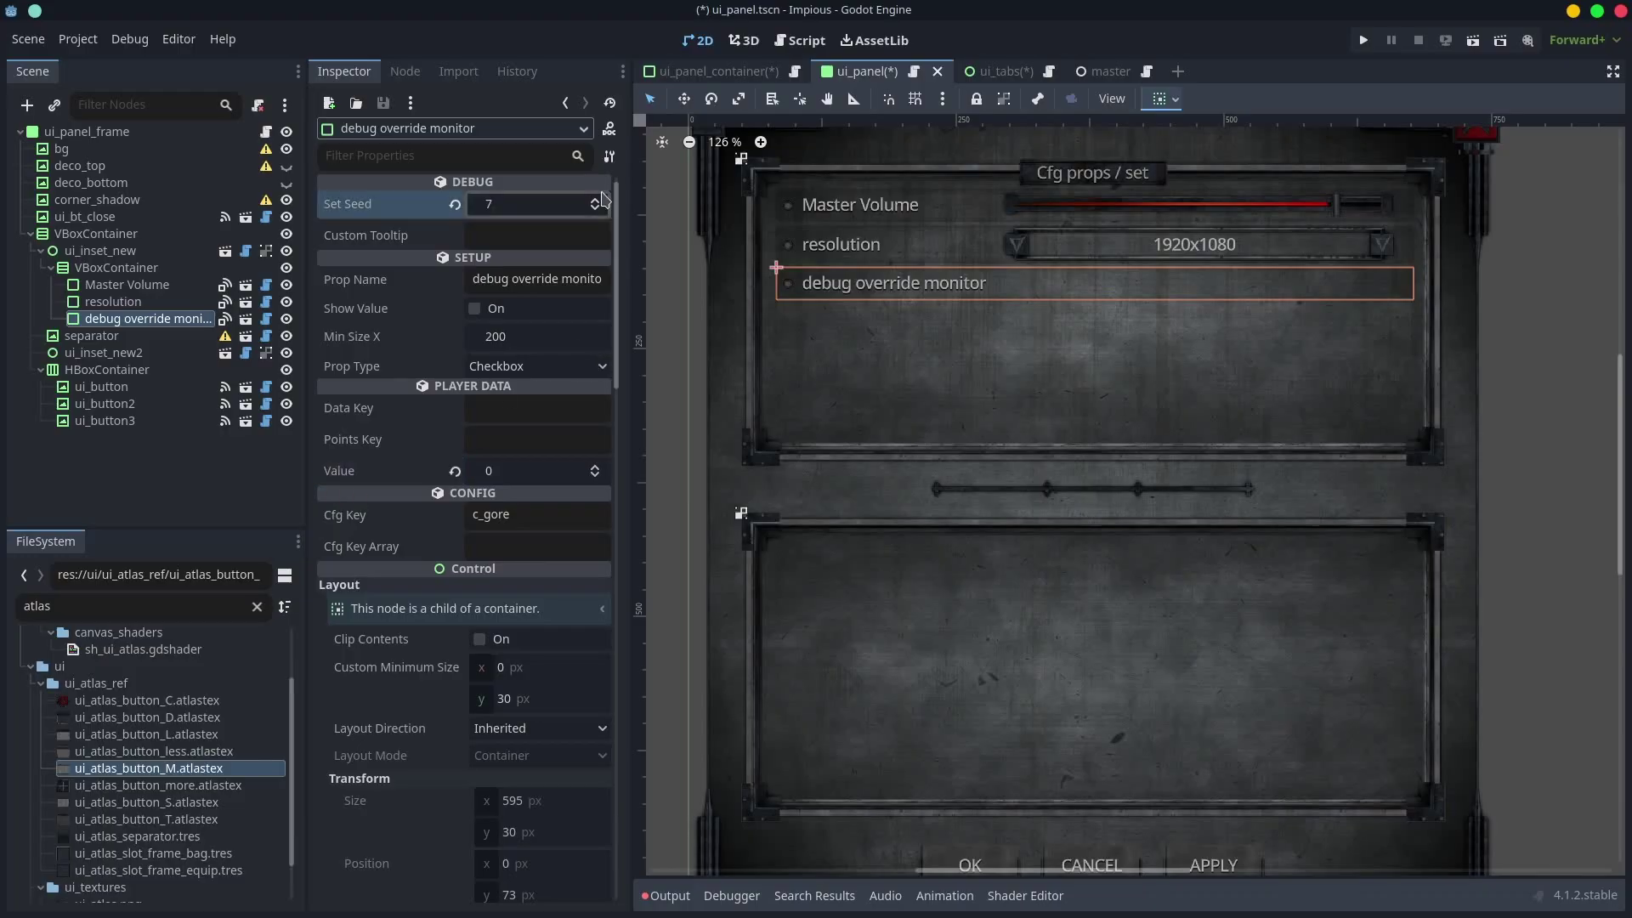
pyautogui.click(596, 209)
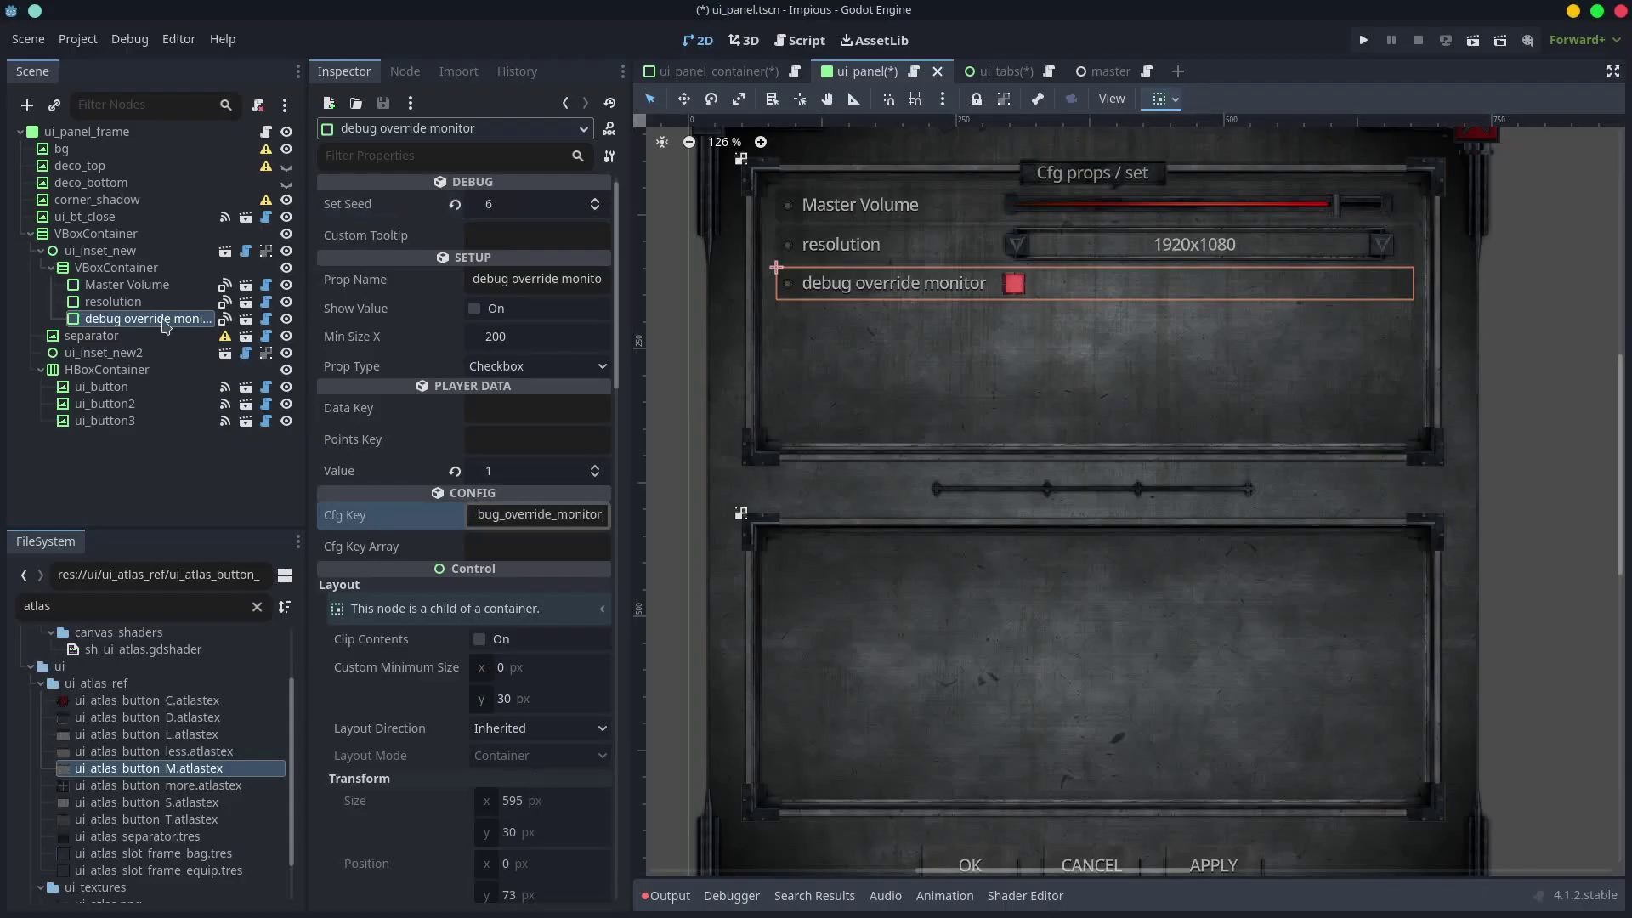
# - Duplicate the debug override monitor row, set its Prop Type to Spinbox and enter active_monitor as its Cfg Key
pyautogui.hotkey('ctrl', 'd')
pyautogui.click(544, 365)
pyautogui.click(563, 467)
pyautogui.doubleClick(573, 515)
pyautogui.write('ac')
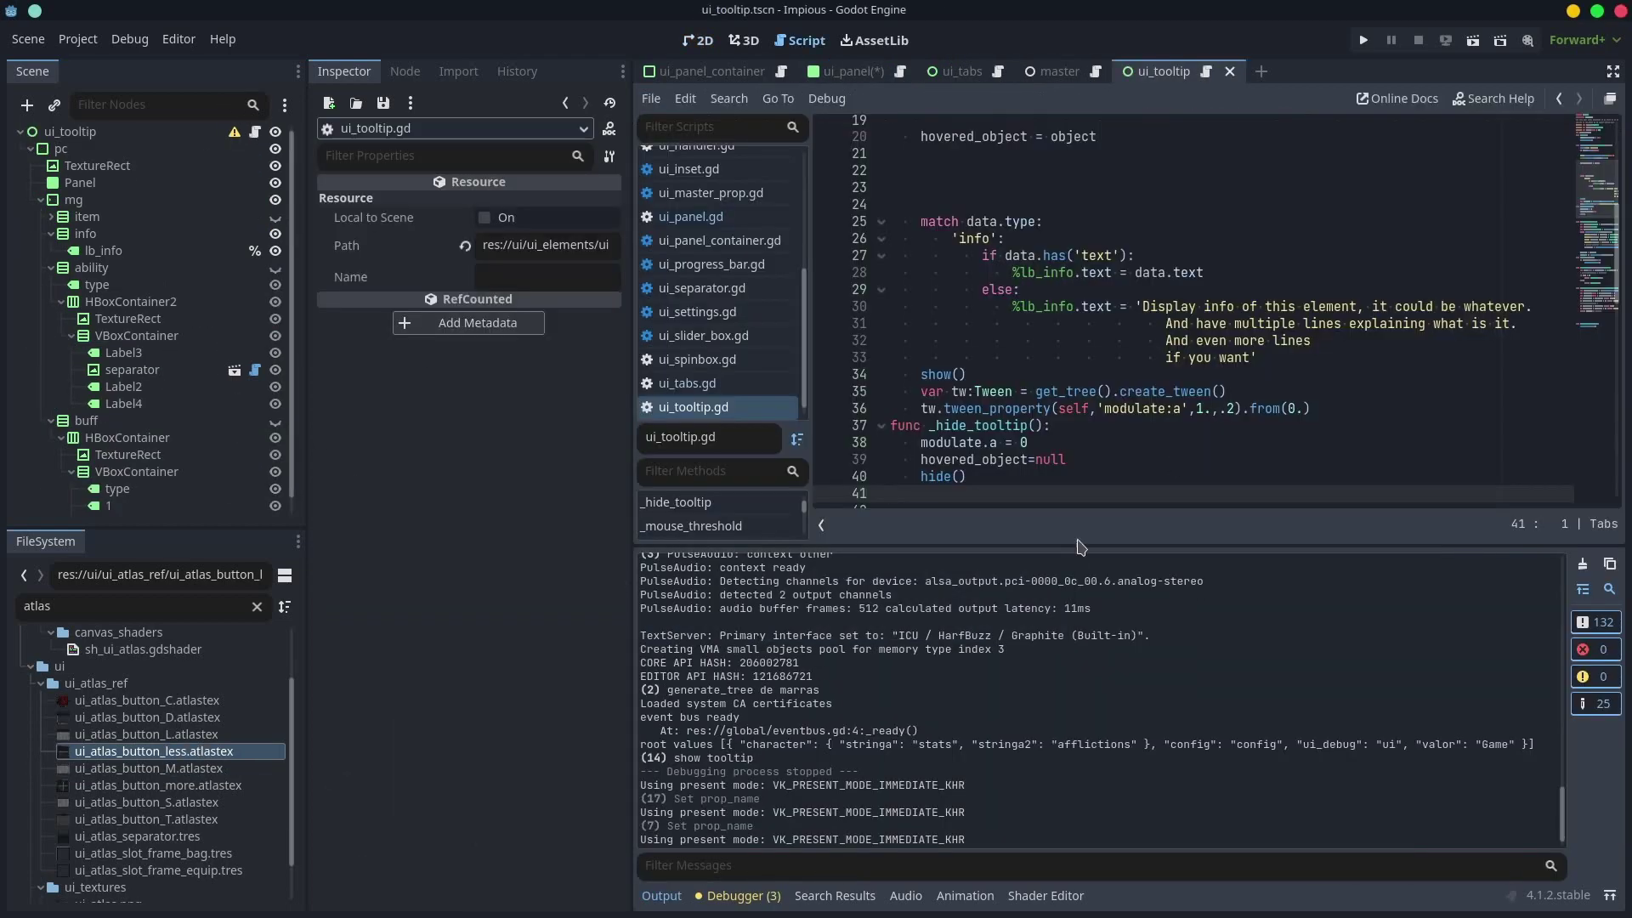
# - Enlarge the code area and read through the ui_tooltip.gd script
pyautogui.moveTo(1080, 546); pyautogui.dragTo(1079, 709)
pyautogui.scroll(-5, 974, 271)
pyautogui.scroll(-5, 1353, 569)
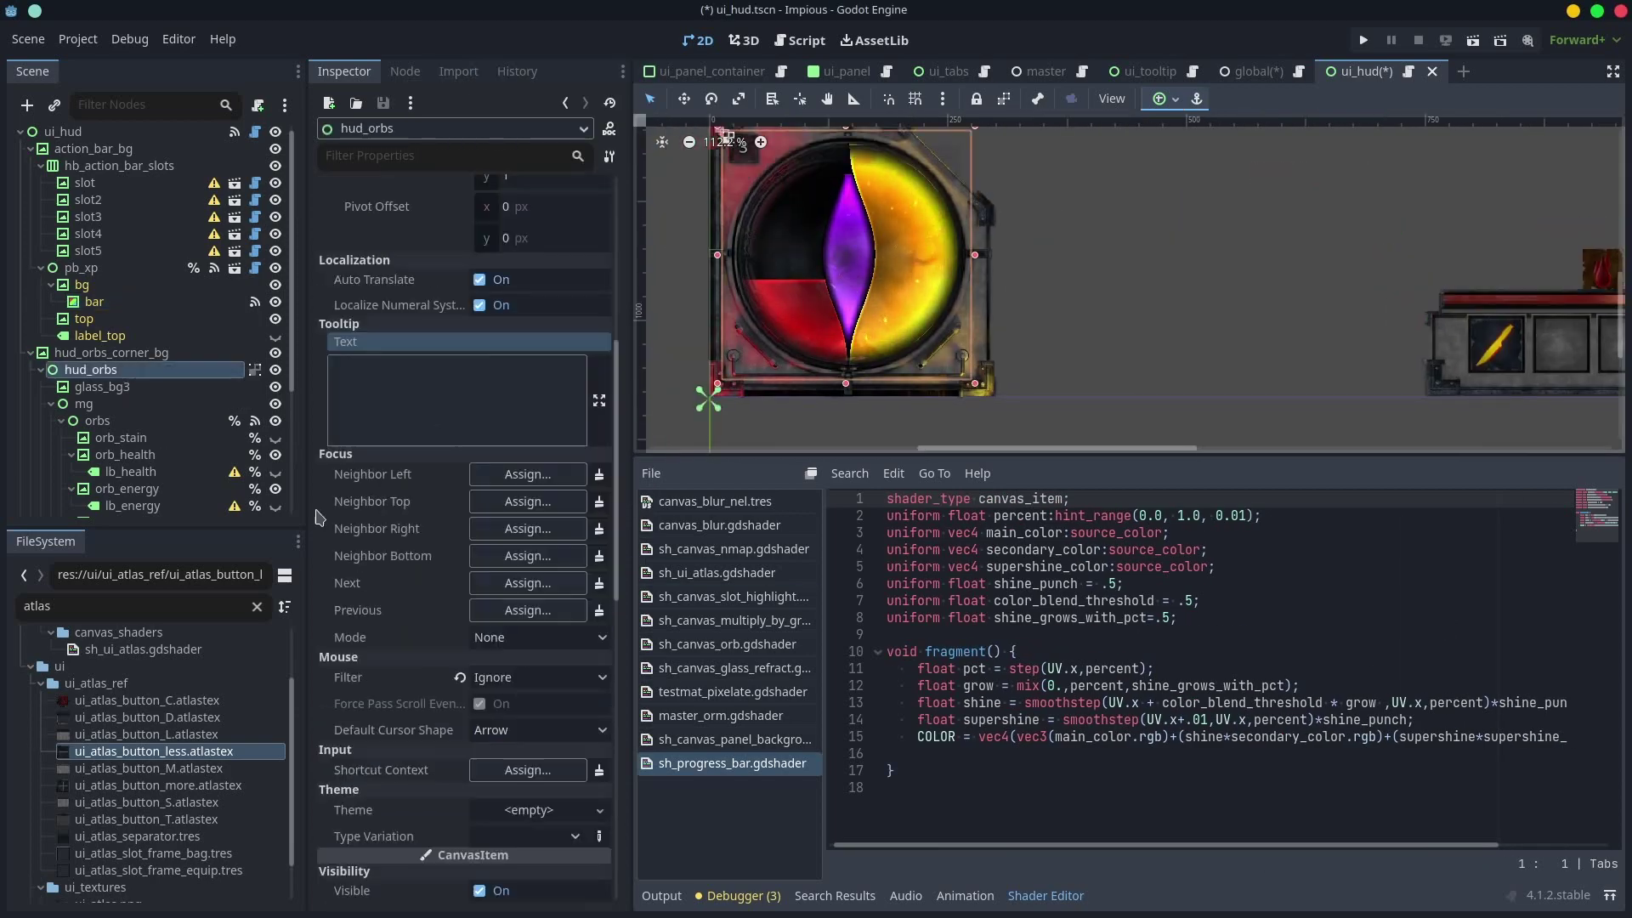
# - Select the orb_stain node in the ui_hud scene to inspect its properties
pyautogui.click(120, 438)
pyautogui.click(541, 558)
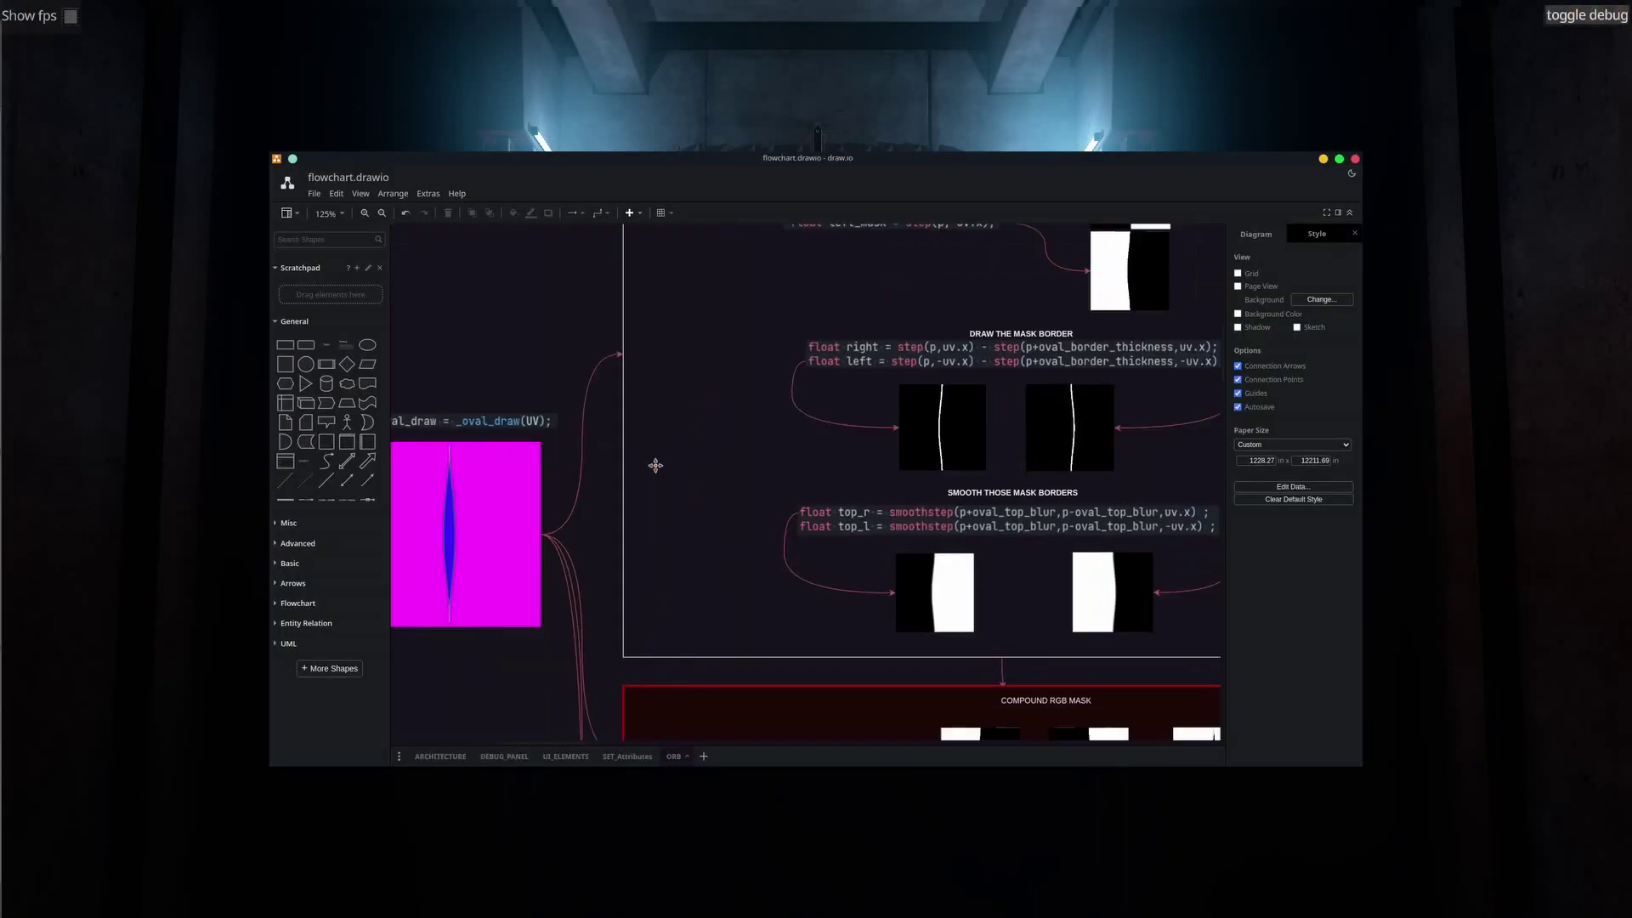
# - In draw.io, examine the ORB page from the mask border stages down to the final composited orb
pyautogui.scroll(-10, 656, 466)
pyautogui.scroll(-10, 695, 446)
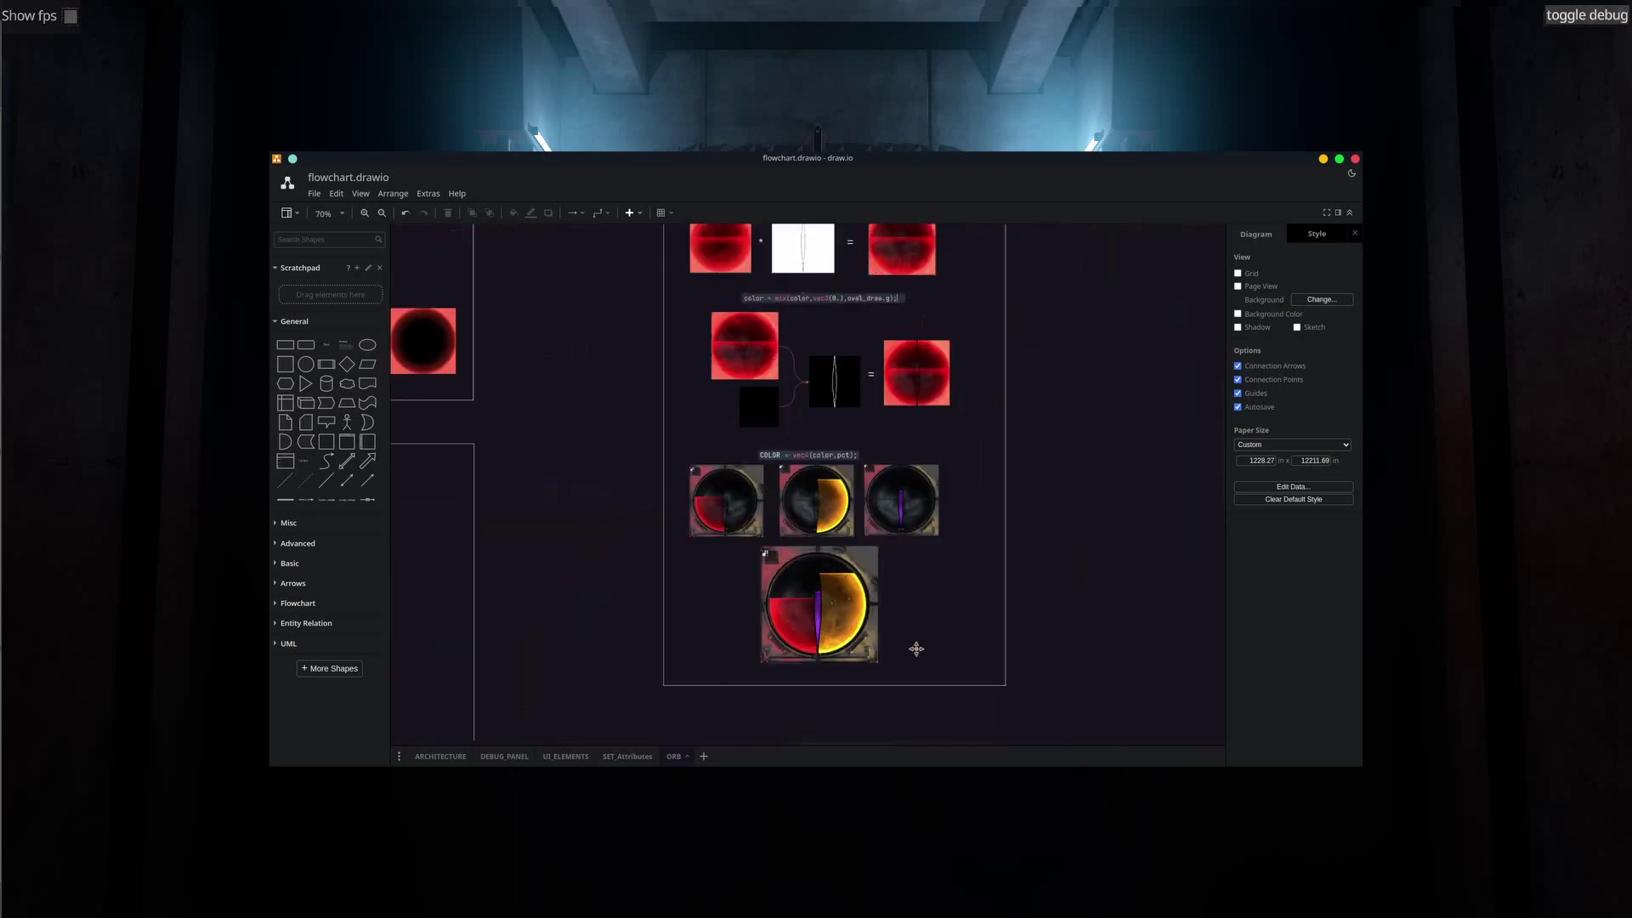